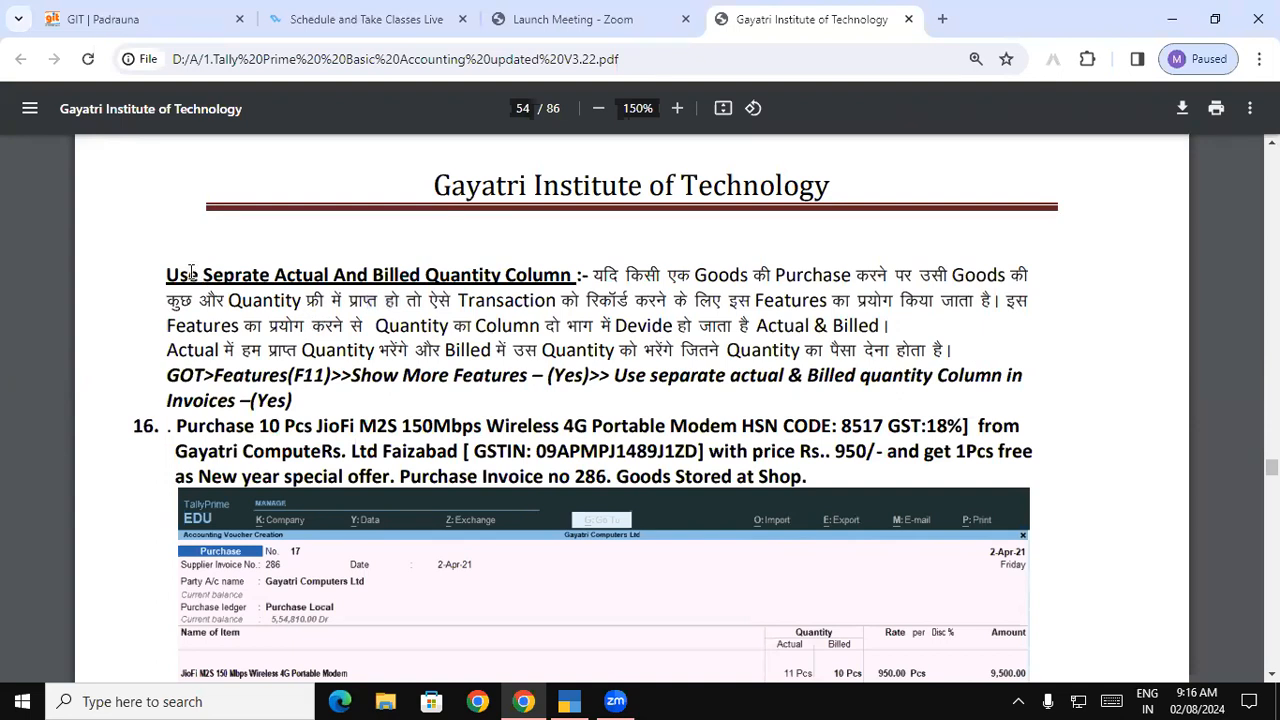
Mark the Actual and Billed Quantity heading and handwrite "Lab –", "Key →" and a circled "Zero" on the page.
left_click_drag(166, 275, 516, 300)
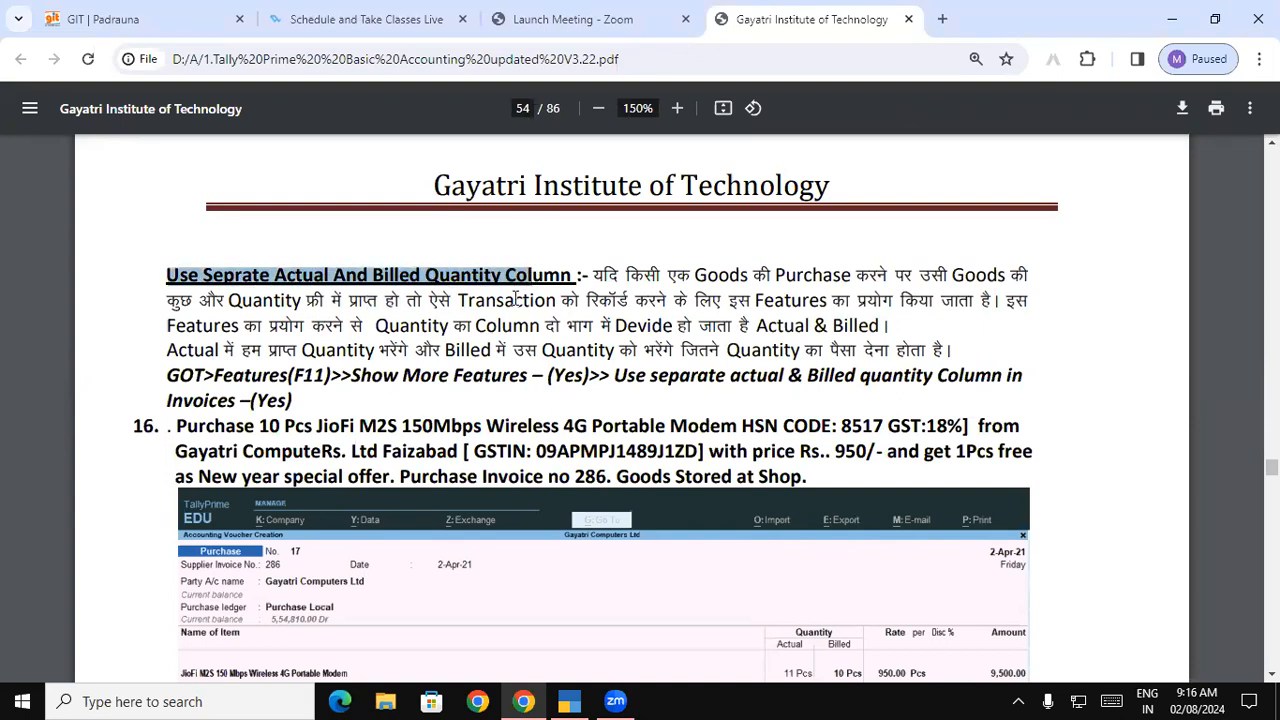
left_click(530, 276)
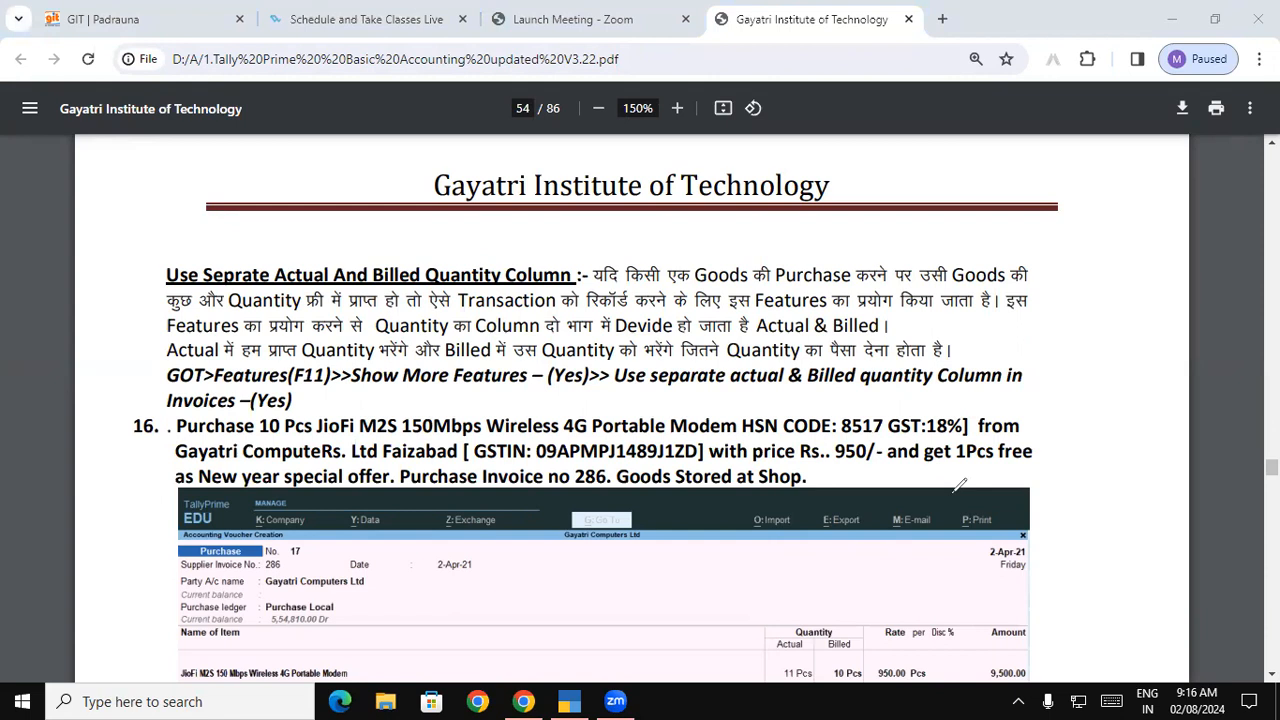
mouse_move(332, 380)
left_mouse_down()
mouse_move(353, 413)
mouse_move(392, 402)
mouse_move(388, 416)
left_mouse_up()
left_click_drag(417, 403, 450, 402)
left_click_drag(340, 443, 341, 484)
mouse_move(363, 447)
left_mouse_down()
mouse_move(348, 464)
mouse_move(386, 468)
mouse_move(384, 482)
left_mouse_up()
mouse_move(396, 460)
left_mouse_down()
mouse_move(418, 476)
mouse_move(400, 506)
left_mouse_up()
left_click_drag(448, 466, 478, 456)
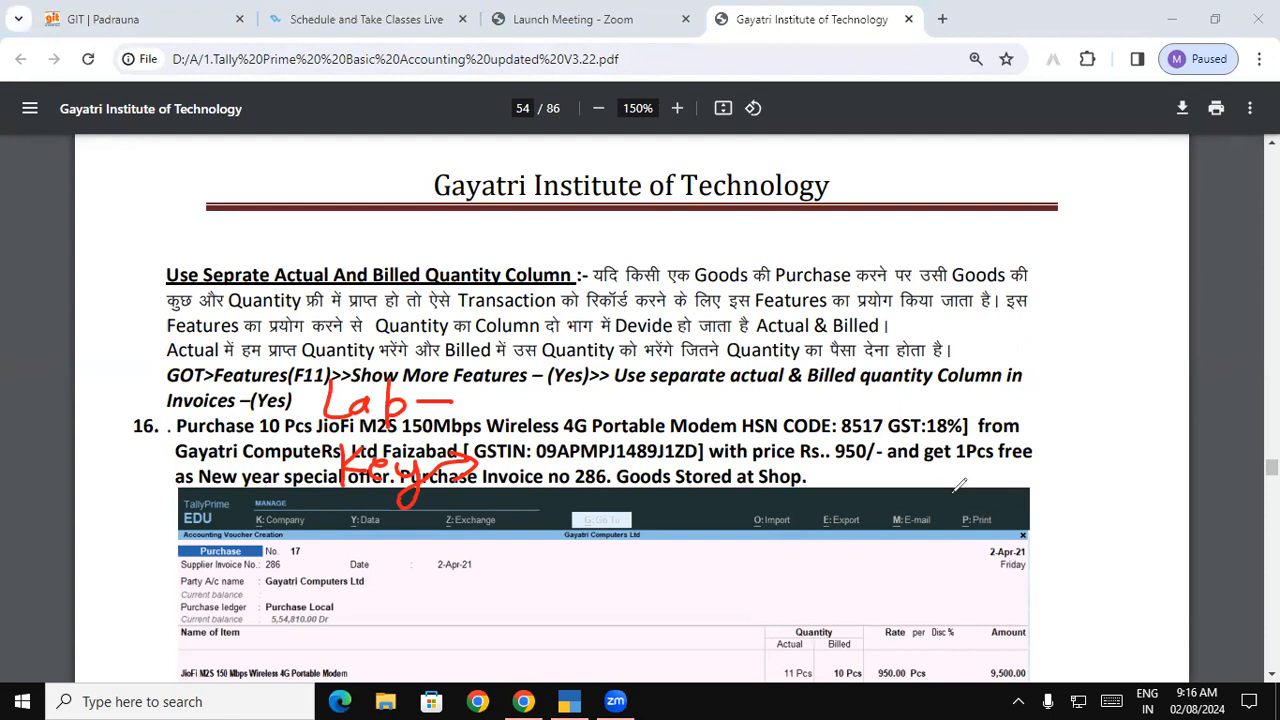
mouse_move(128, 516)
left_mouse_down()
mouse_move(176, 550)
mouse_move(284, 508)
mouse_move(290, 540)
mouse_move(280, 520)
left_mouse_up()
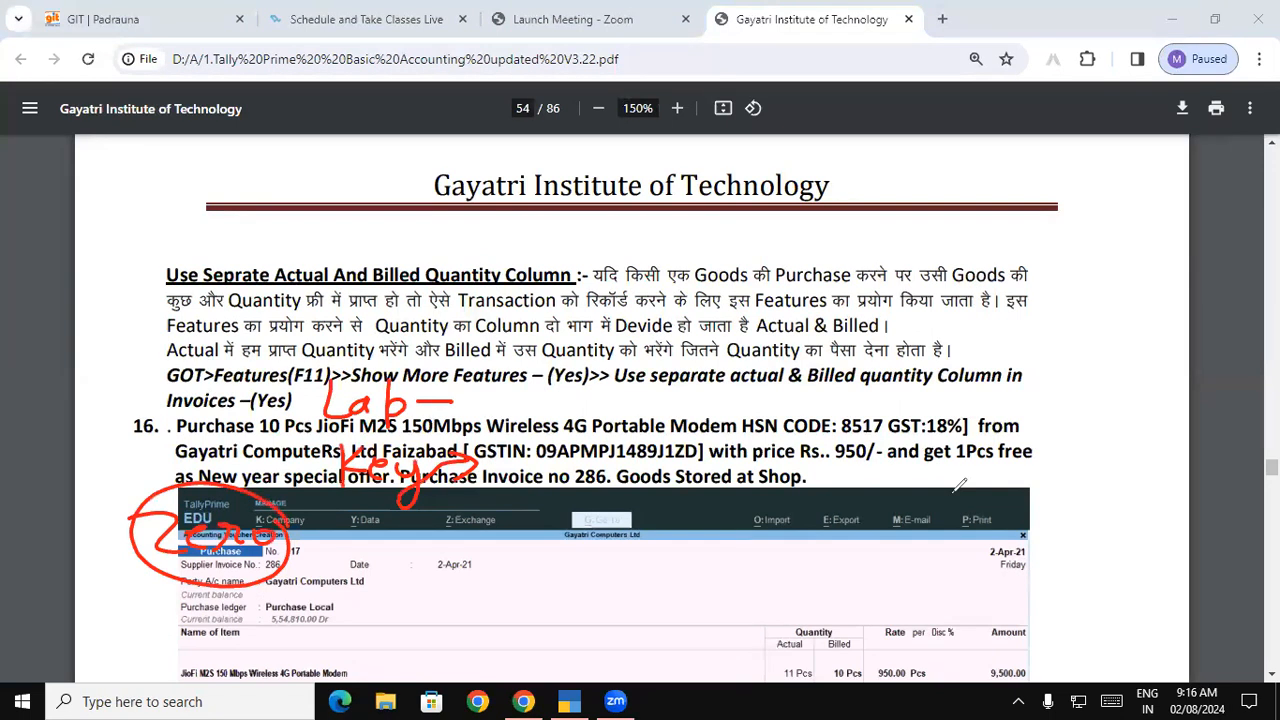
Handwrite "Key ⇒ 10 → 12" over the purchase voucher picture and circle both numbers.
left_click_drag(562, 528, 686, 572)
left_click_drag(678, 556, 690, 580)
left_click_drag(696, 570, 680, 592)
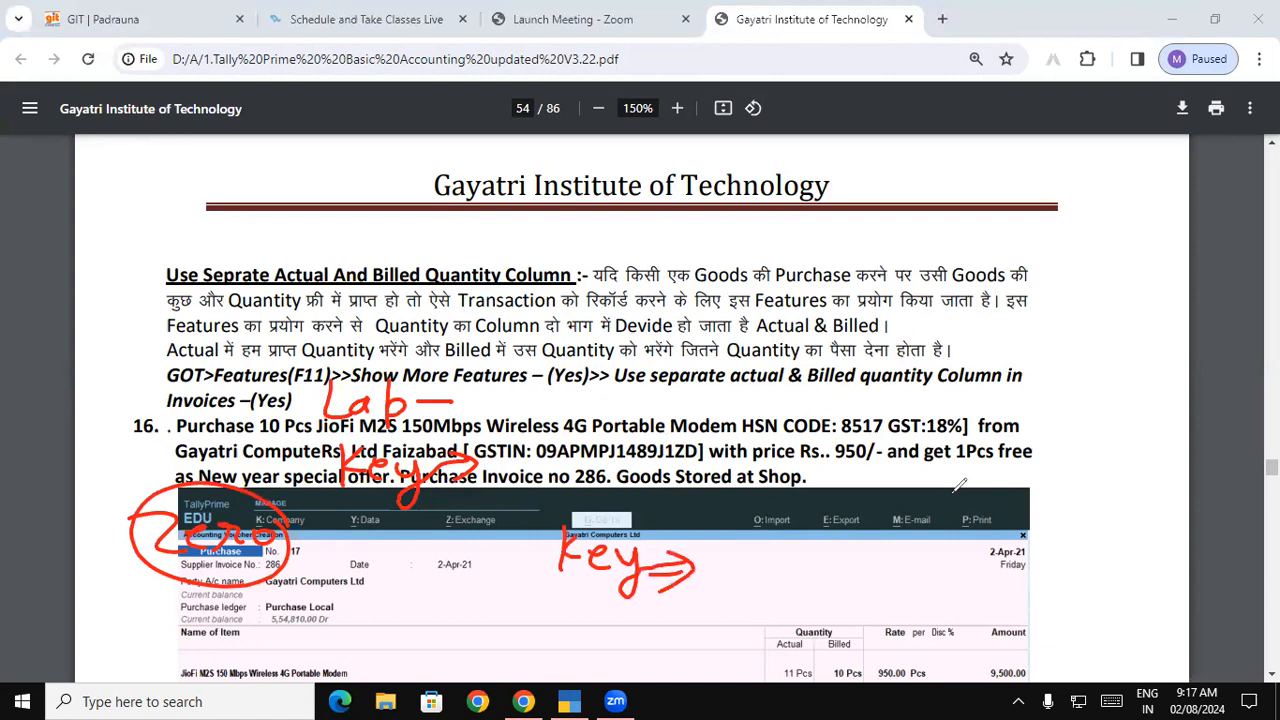
mouse_move(762, 538)
left_mouse_down()
mouse_move(764, 578)
mouse_move(784, 551)
mouse_move(740, 578)
mouse_move(804, 530)
mouse_move(838, 560)
left_mouse_up()
mouse_move(820, 549)
left_mouse_down()
mouse_move(838, 557)
mouse_move(824, 573)
left_mouse_up()
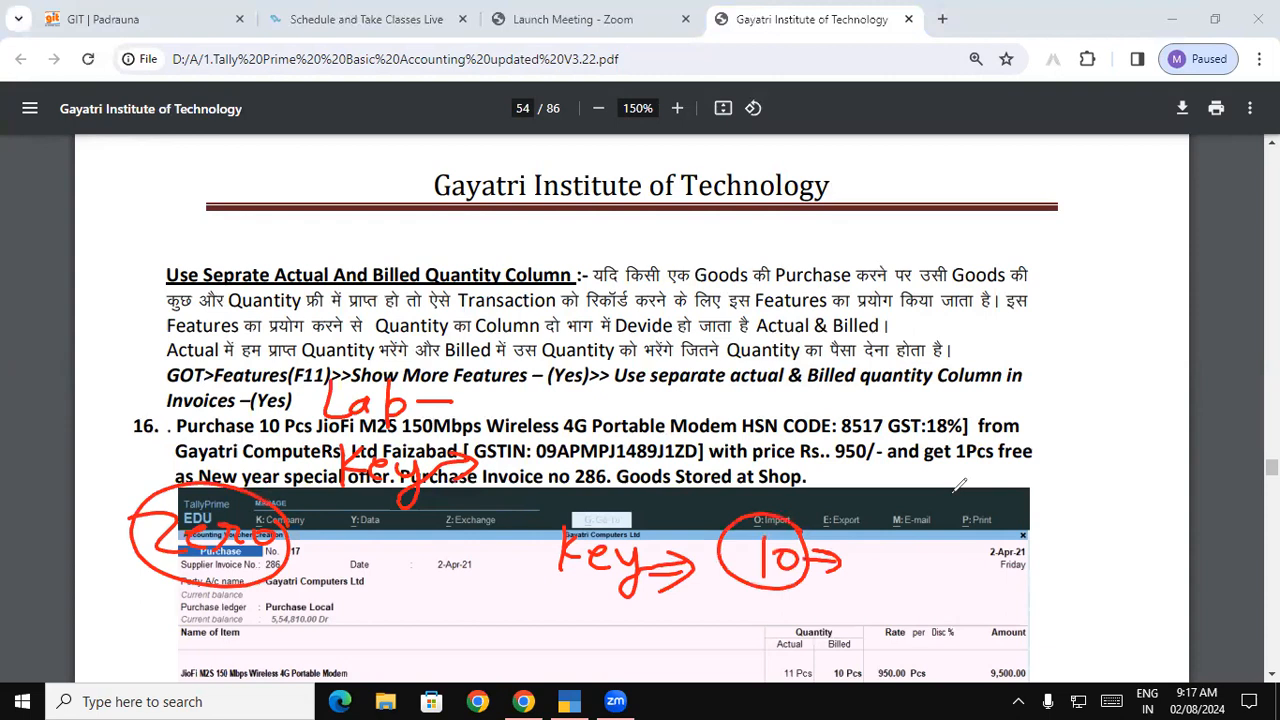
mouse_move(906, 536)
left_mouse_down()
mouse_move(904, 574)
mouse_move(944, 568)
left_mouse_up()
mouse_move(962, 542)
left_mouse_down()
mouse_move(874, 552)
mouse_move(964, 548)
left_mouse_up()
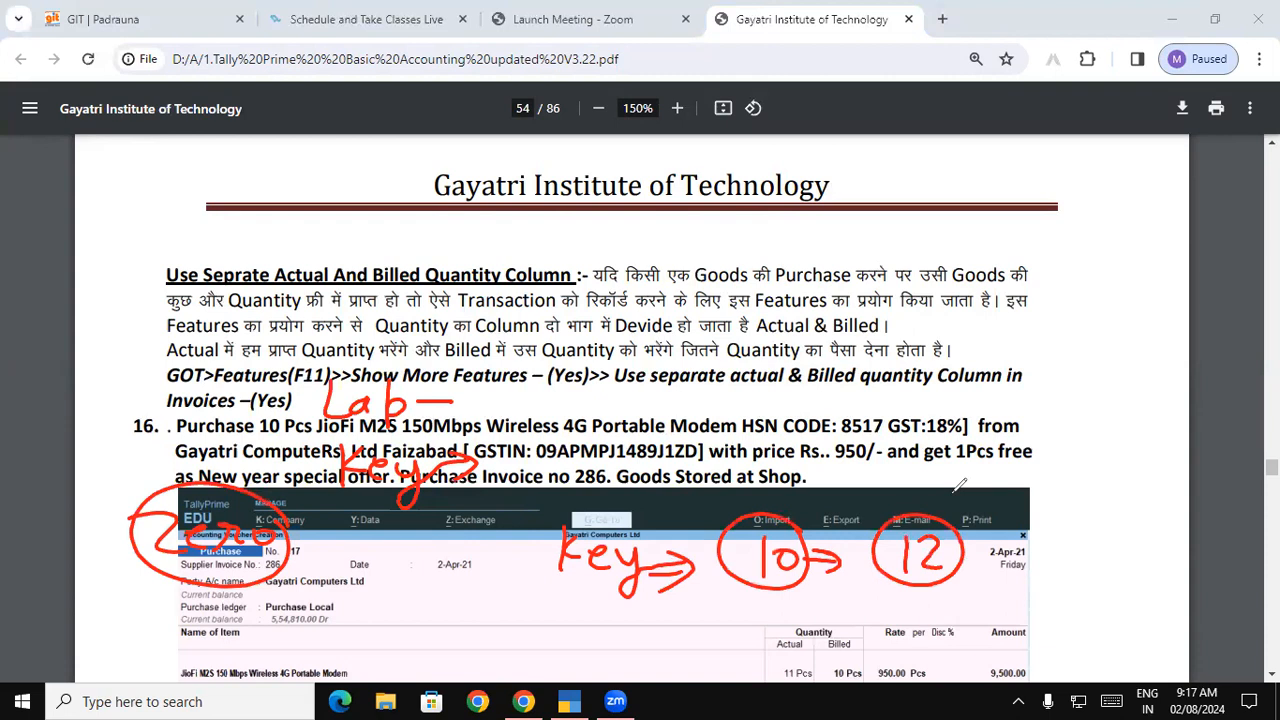
Underline the circled 10 and 12 repeatedly, and erase all annotations from the page.
left_click_drag(697, 587, 972, 586)
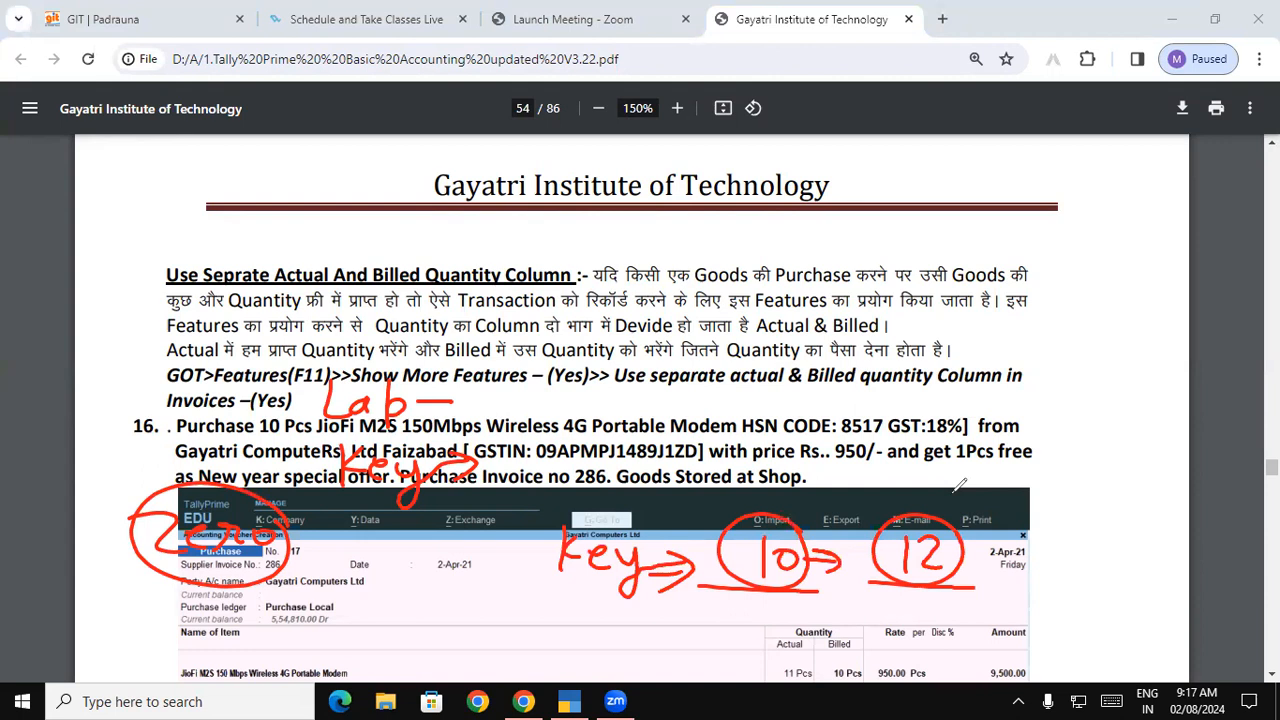
left_click_drag(850, 583, 966, 585)
left_click_drag(720, 585, 818, 587)
left_click_drag(708, 583, 971, 589)
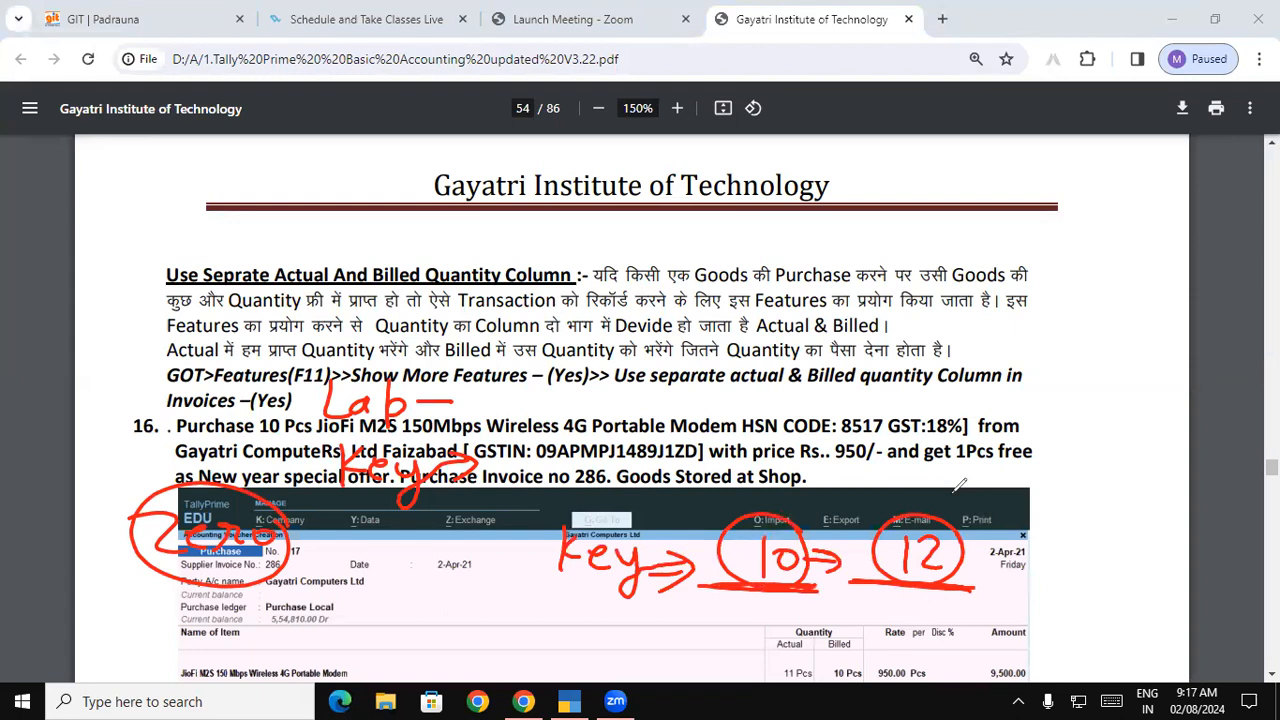
key("e")
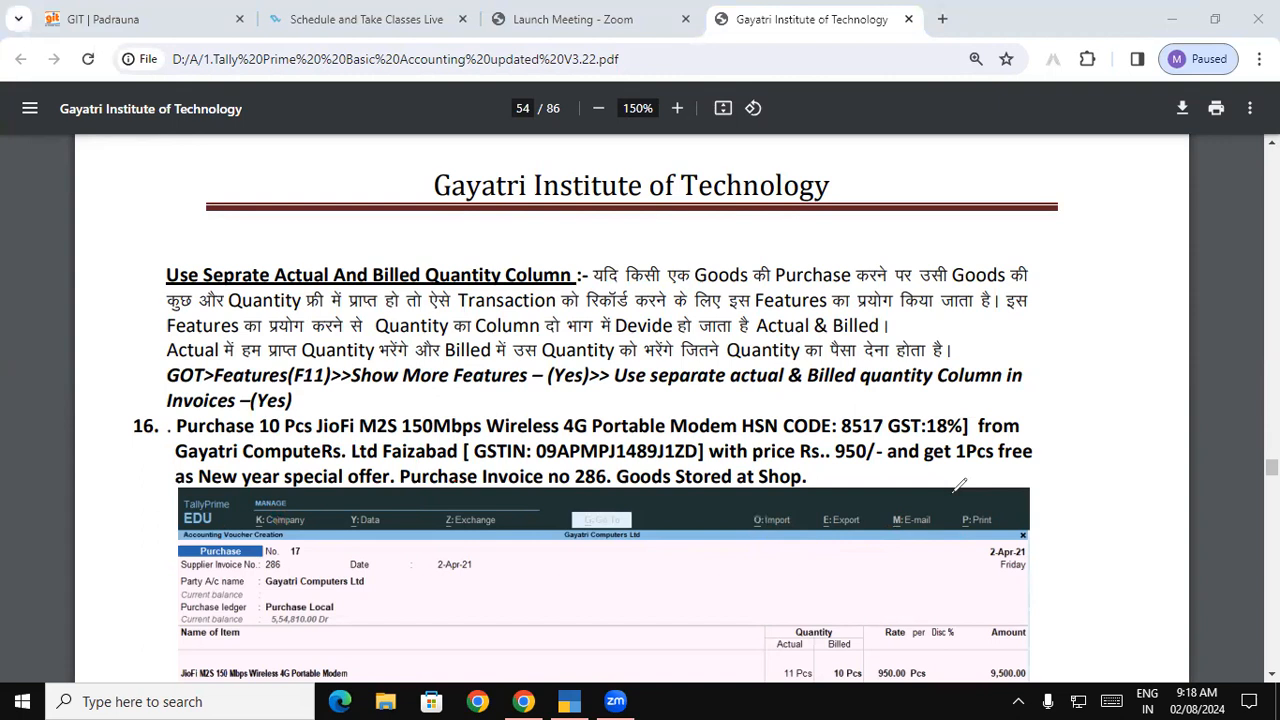
Handwrite "10 – Key" over the voucher picture, with a circled 12 and a circled 2 beneath it.
left_click_drag(128, 476, 130, 518)
mouse_move(156, 486)
left_mouse_down()
mouse_move(146, 500)
mouse_move(166, 490)
left_mouse_up()
left_click_drag(174, 497, 238, 498)
left_click_drag(248, 486, 256, 505)
left_click_drag(266, 488, 284, 536)
mouse_move(135, 536)
left_mouse_down()
mouse_move(142, 571)
mouse_move(183, 569)
left_mouse_up()
mouse_move(188, 539)
left_mouse_down()
mouse_move(174, 527)
mouse_move(188, 538)
left_mouse_up()
mouse_move(130, 596)
left_mouse_down()
mouse_move(164, 616)
mouse_move(166, 592)
left_mouse_up()
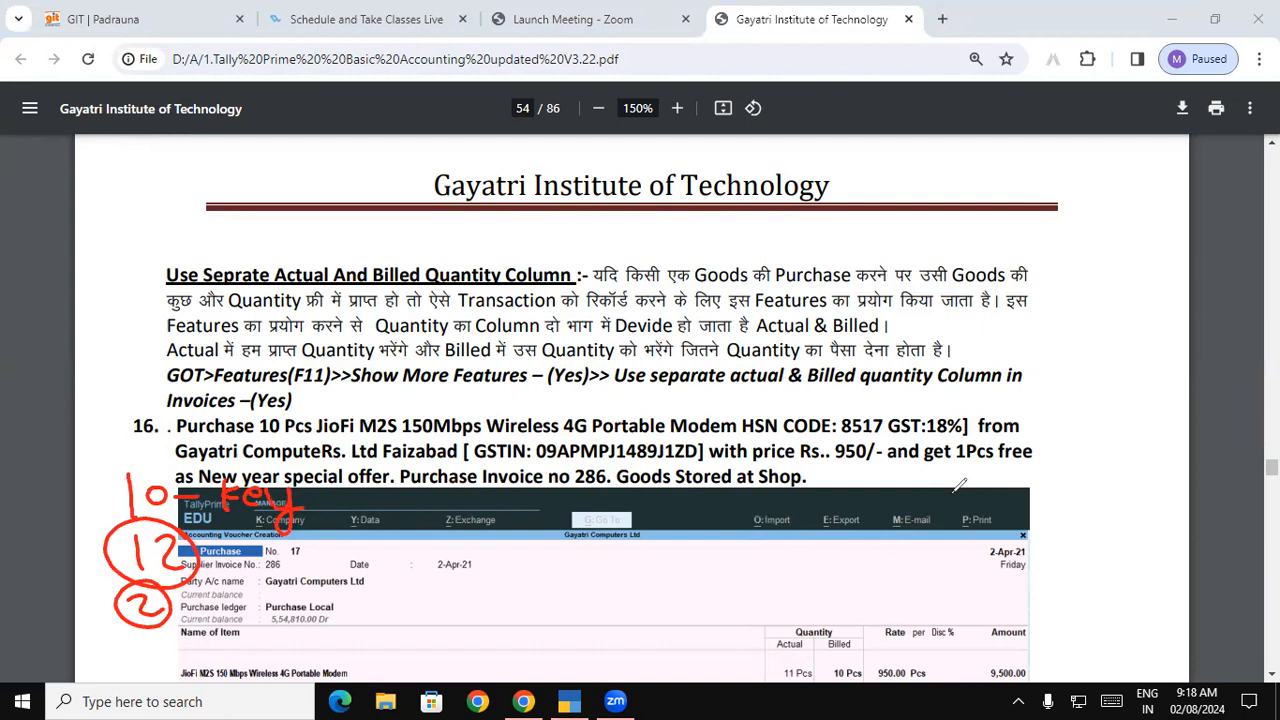
Handwrite "Qty –" over the voucher picture with a circled 1 and a circled 2 beside it.
left_click_drag(417, 532, 438, 557)
left_click_drag(461, 521, 462, 555)
left_click_drag(447, 541, 469, 539)
left_click_drag(470, 538, 488, 554)
left_click_drag(504, 547, 526, 546)
left_click_drag(594, 518, 594, 550)
mouse_move(584, 552)
left_mouse_down()
mouse_move(602, 552)
mouse_move(594, 514)
left_mouse_up()
mouse_move(592, 513)
left_mouse_down()
mouse_move(590, 567)
mouse_move(600, 514)
left_mouse_up()
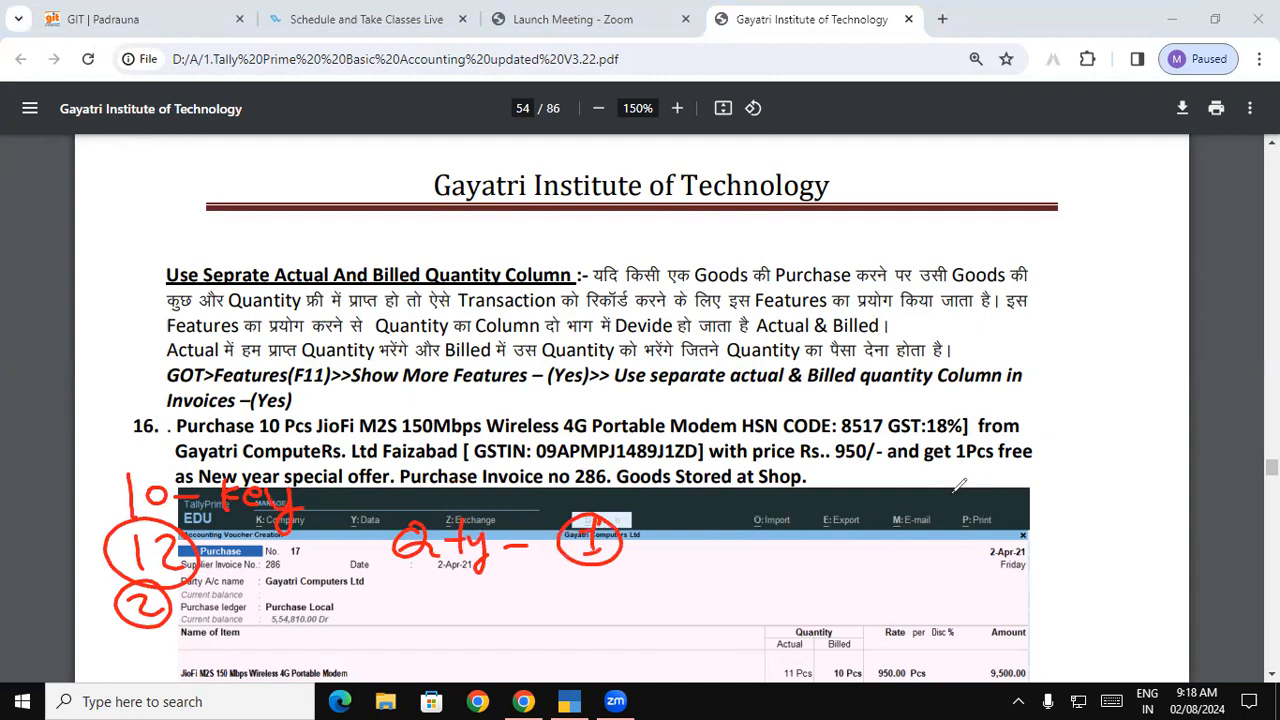
mouse_move(364, 566)
left_mouse_down()
mouse_move(386, 570)
mouse_move(392, 593)
left_mouse_up()
mouse_move(392, 554)
left_mouse_down()
mouse_move(358, 596)
mouse_move(402, 560)
left_mouse_up()
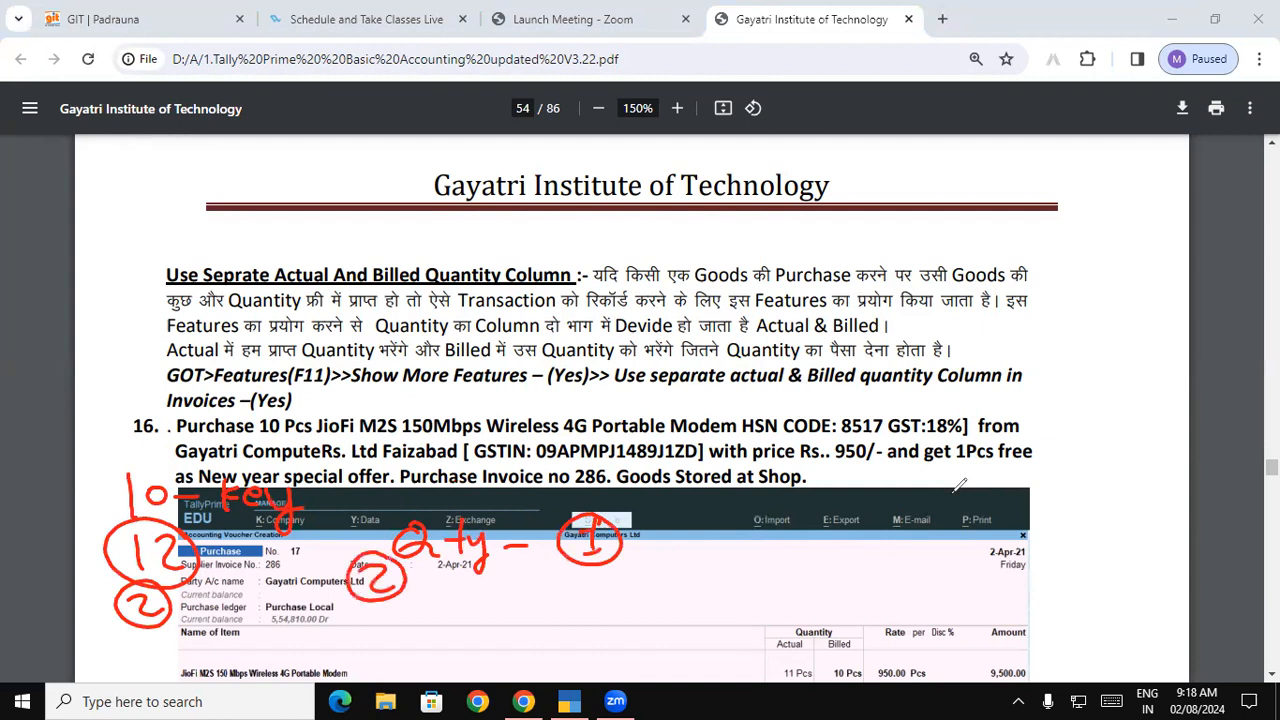
Underline the words Actual and Billed in the text, and handwrite "10 – 12" with both numbers circled.
left_click_drag(756, 339, 882, 332)
left_click_drag(766, 544, 770, 578)
mouse_move(788, 554)
left_mouse_down()
mouse_move(800, 551)
mouse_move(788, 551)
left_mouse_up()
left_click_drag(825, 561, 846, 560)
left_click_drag(936, 546, 938, 580)
mouse_move(947, 552)
left_mouse_down()
mouse_move(959, 547)
mouse_move(983, 574)
left_mouse_up()
mouse_move(972, 523)
left_mouse_down()
mouse_move(997, 546)
mouse_move(988, 592)
mouse_move(997, 548)
left_mouse_up()
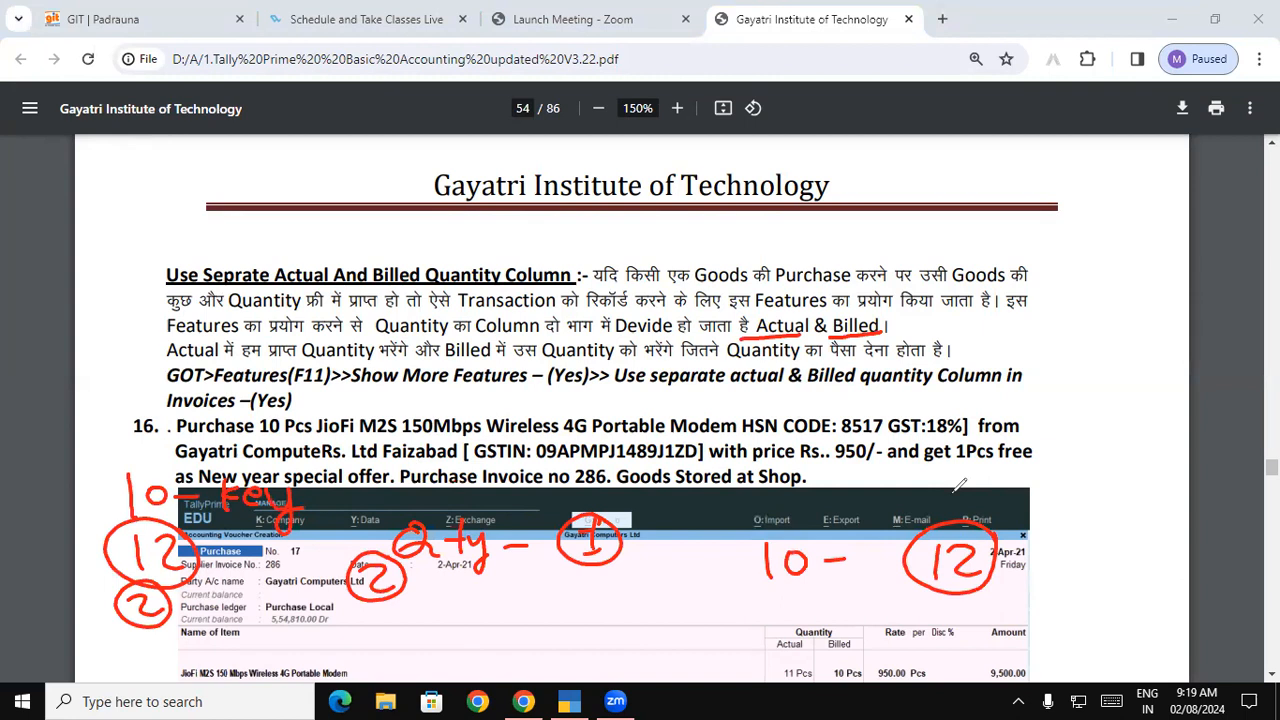
mouse_move(815, 536)
left_mouse_down()
mouse_move(768, 598)
mouse_move(818, 546)
left_mouse_up()
mouse_move(1004, 534)
left_mouse_down()
mouse_move(900, 528)
mouse_move(1003, 546)
left_mouse_up()
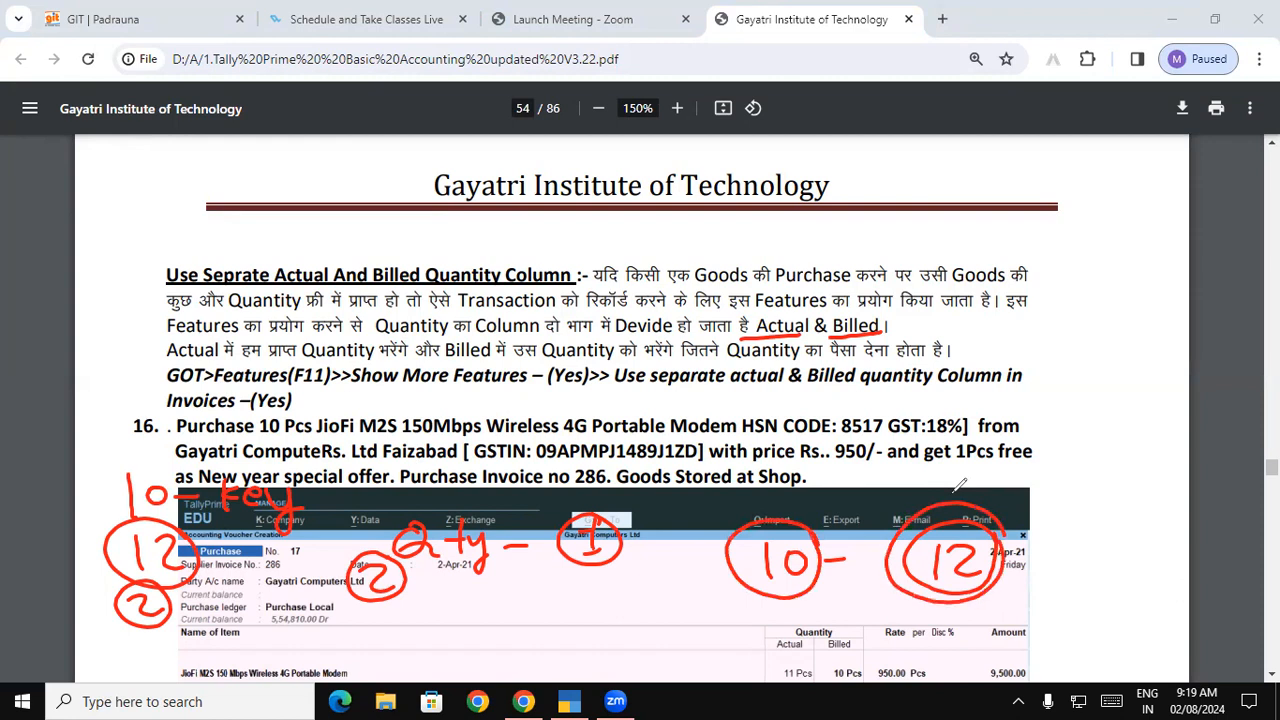
Underline the phrases explaining the Billed quantity and the handwritten circled 10.
left_click_drag(487, 363, 526, 366)
left_click_drag(632, 368, 726, 370)
left_click_drag(796, 366, 856, 357)
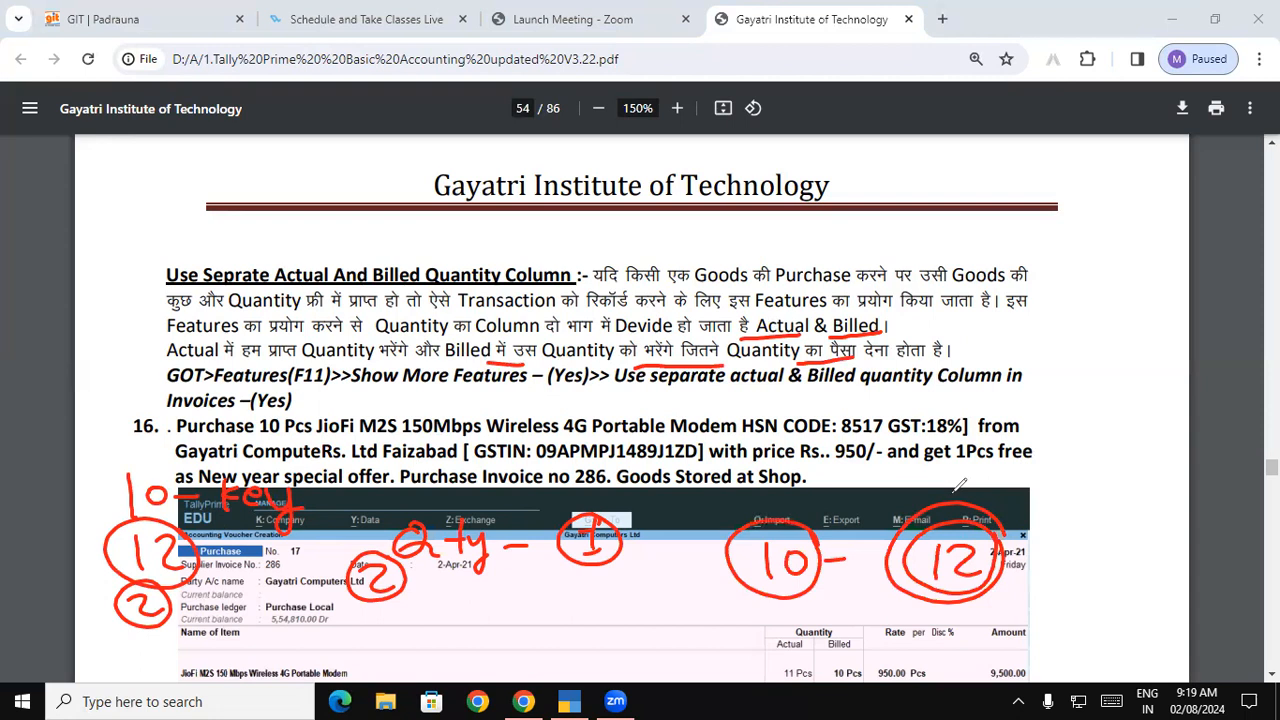
left_click_drag(693, 590, 836, 601)
Underline the GOT>Features(F11)>>Show More Features path and its (Yes) setting, and erase all annotations.
left_click_drag(314, 712, 273, 716)
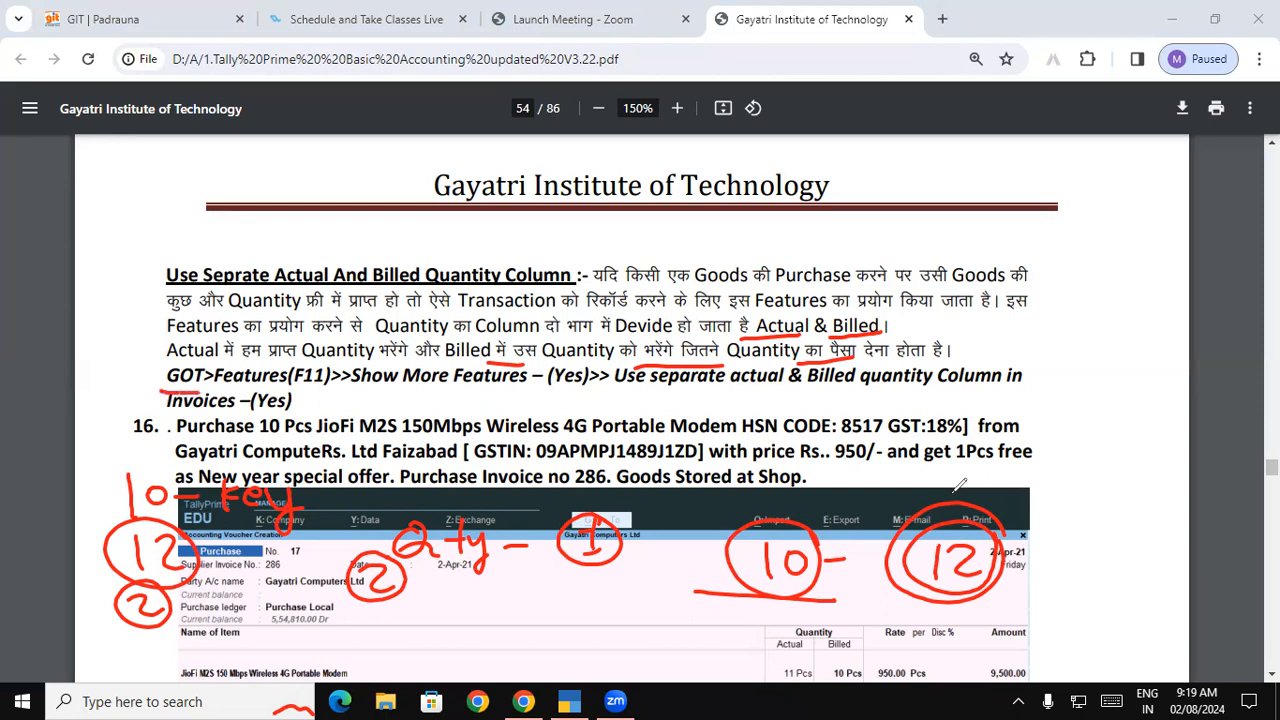
left_click_drag(216, 392, 508, 394)
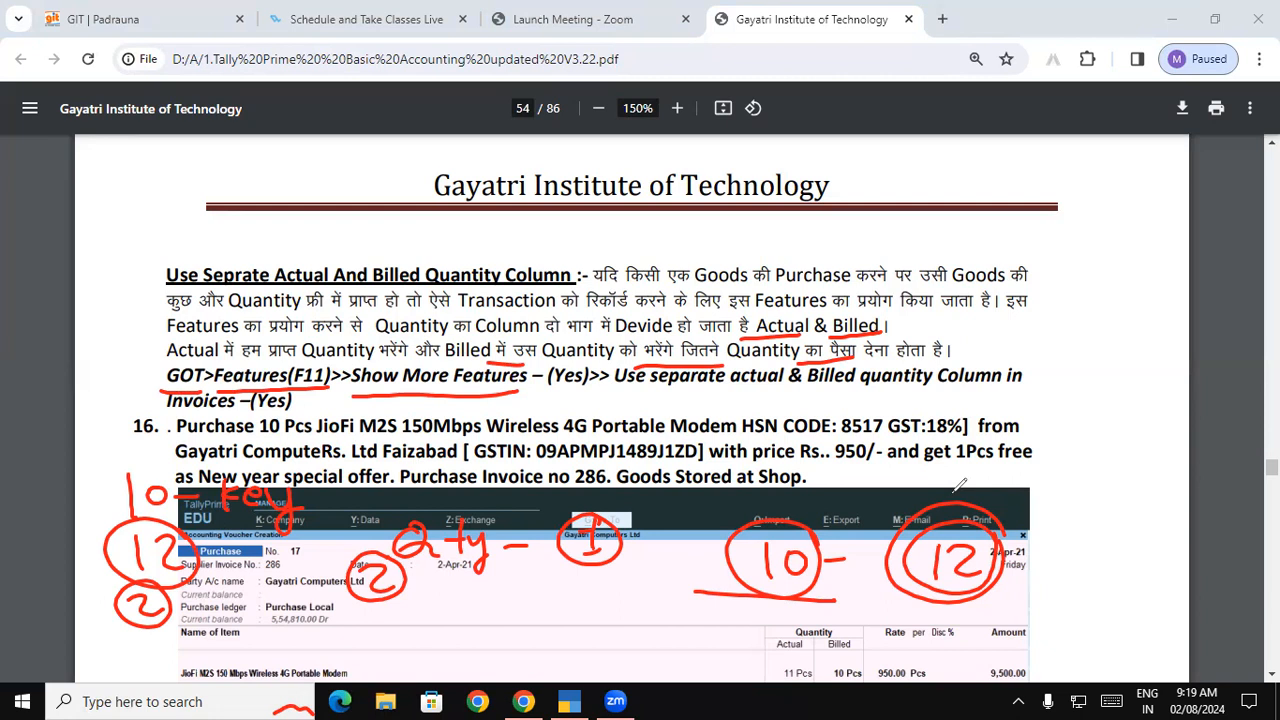
left_click_drag(240, 417, 304, 415)
key("e")
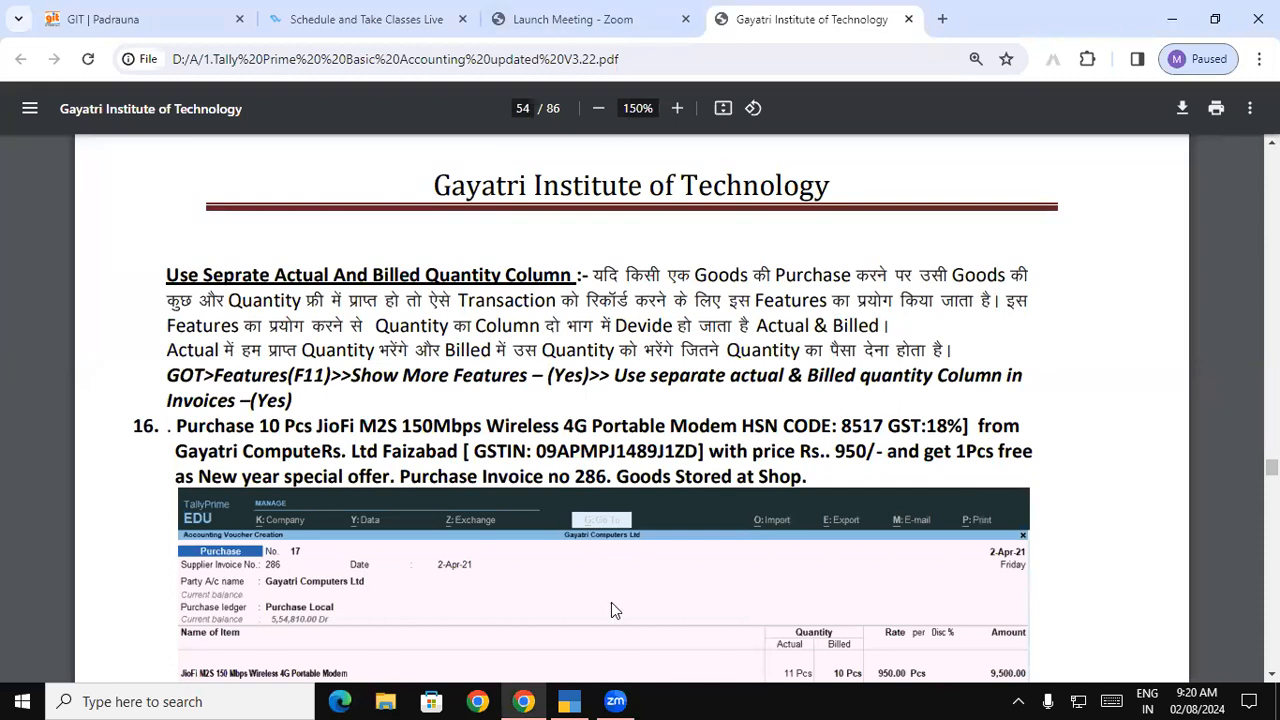
Switch to TallyPrime and change the open payment voucher to a new purchase voucher.
key("alt+Tab")
key("Return")
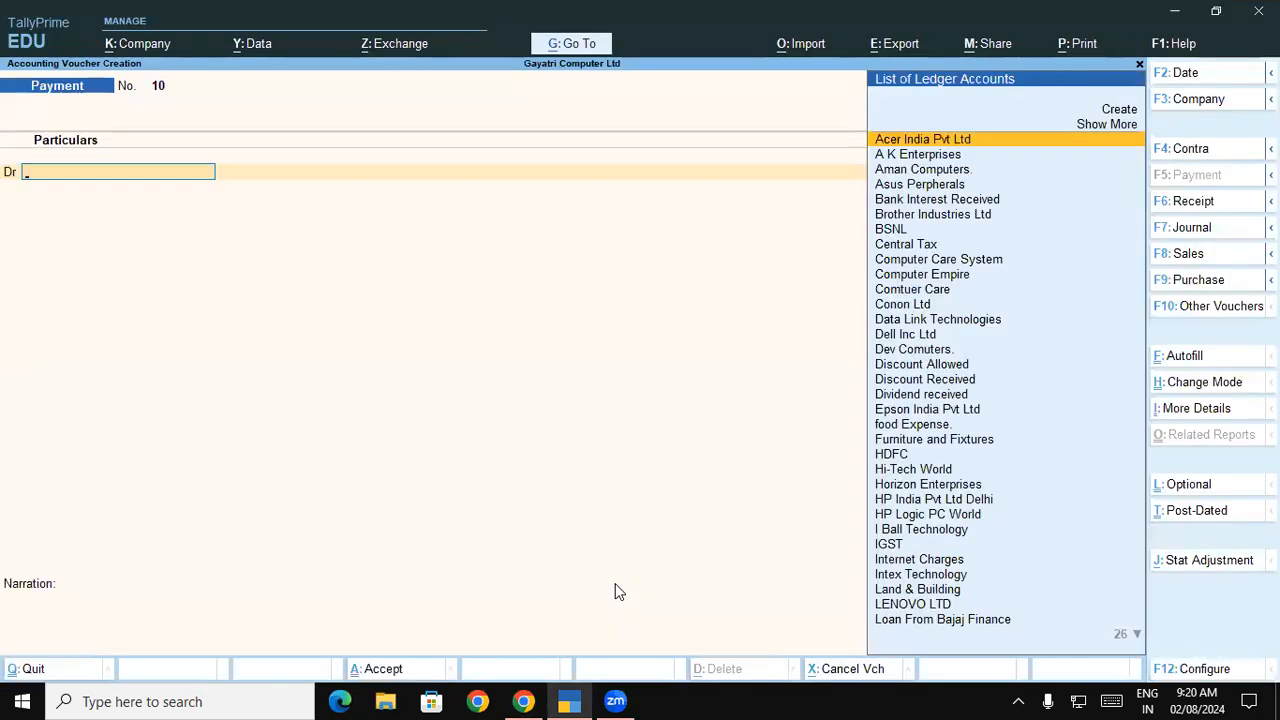
left_click(1190, 279)
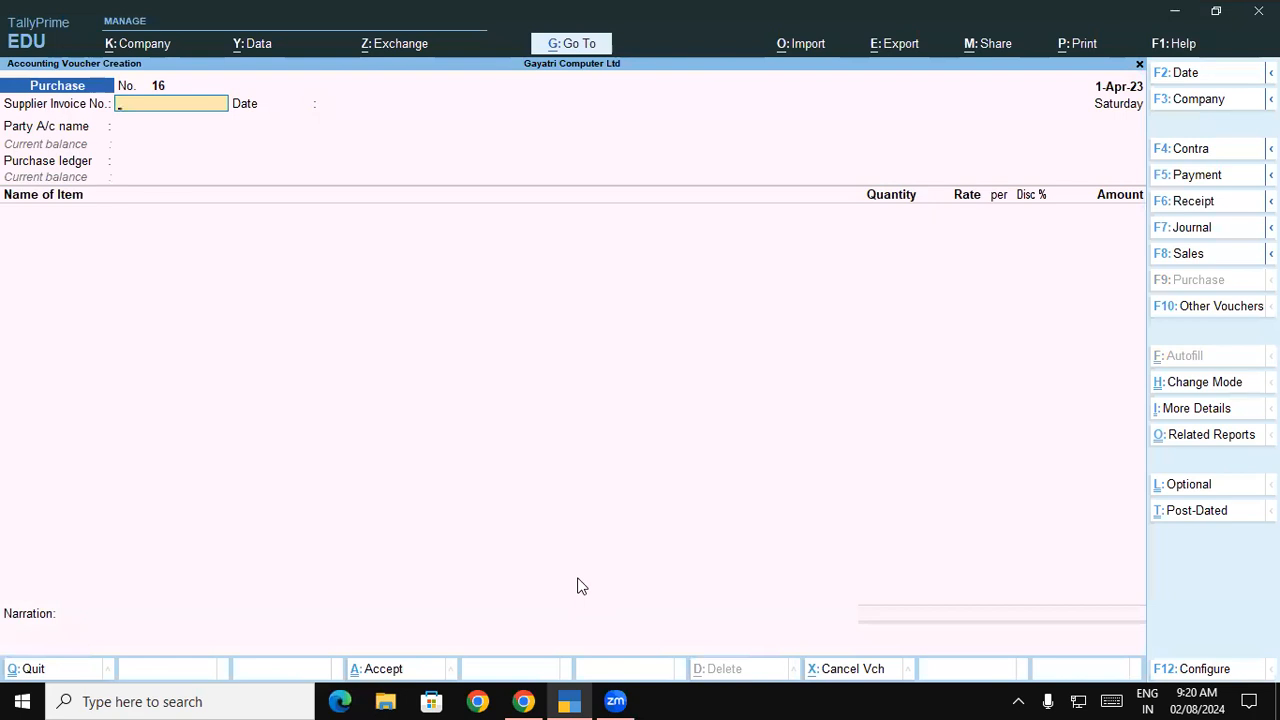
Handwrite a circled "F11", "Con" and "F12" over the purchase voucher, and clear the annotations.
mouse_move(270, 197)
left_mouse_down()
mouse_move(282, 269)
mouse_move(334, 173)
left_mouse_up()
left_click_drag(276, 230, 314, 211)
mouse_move(370, 172)
left_mouse_down()
mouse_move(385, 224)
mouse_move(398, 210)
left_mouse_up()
mouse_move(386, 350)
left_mouse_down()
mouse_move(390, 410)
mouse_move(412, 372)
mouse_move(478, 343)
left_mouse_up()
mouse_move(550, 280)
left_mouse_down()
mouse_move(557, 322)
mouse_move(566, 264)
mouse_move(567, 287)
mouse_move(583, 293)
left_mouse_up()
left_click_drag(602, 250, 630, 266)
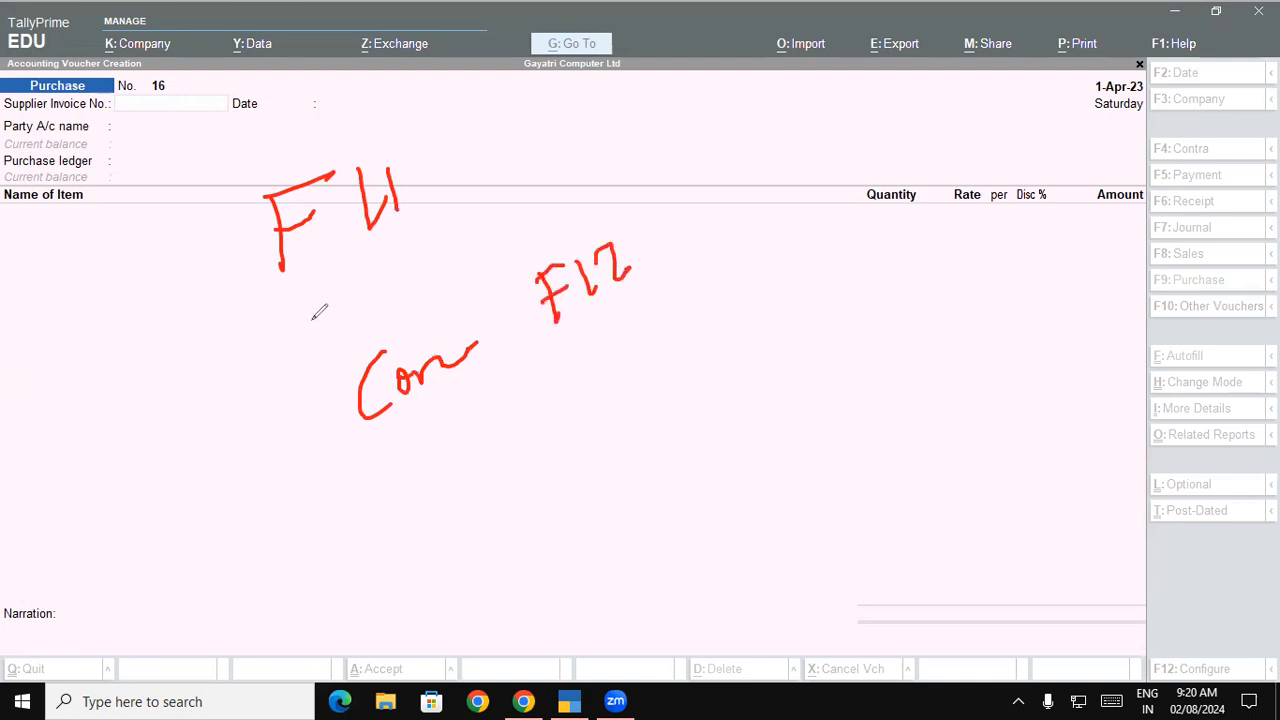
mouse_move(283, 289)
left_mouse_down()
mouse_move(412, 119)
mouse_move(224, 225)
mouse_move(298, 292)
left_mouse_up()
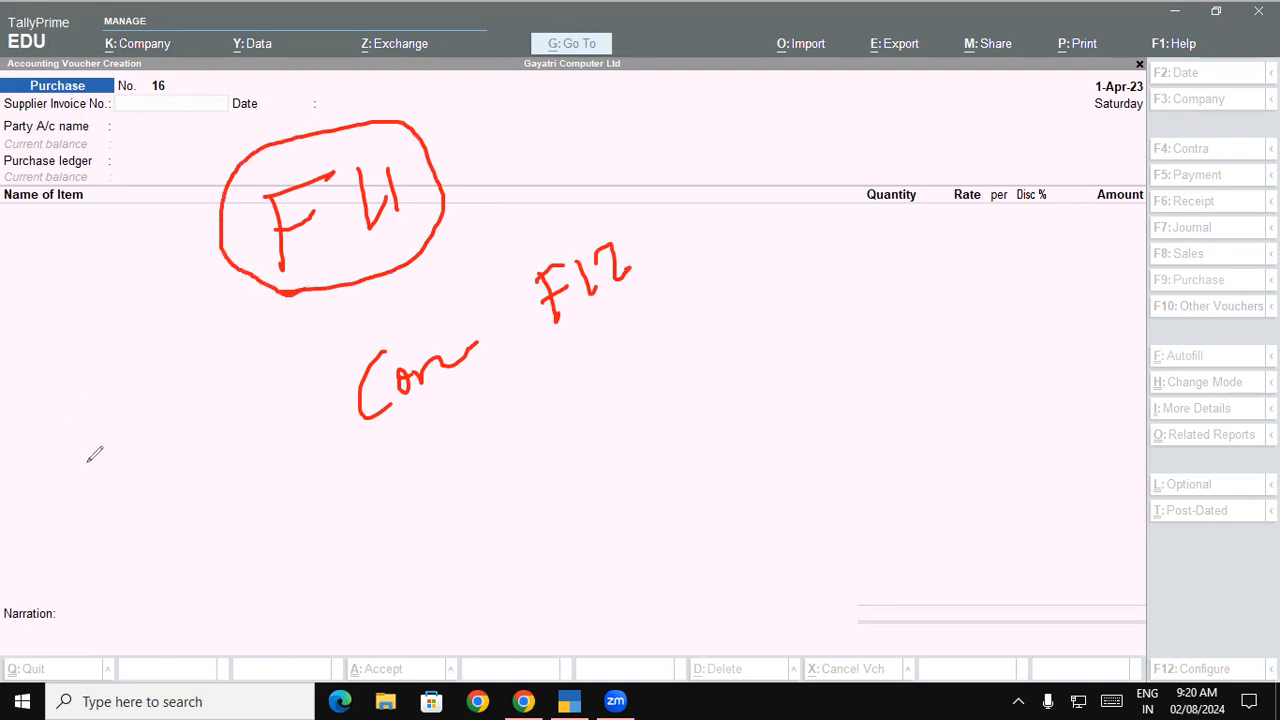
key("e")
key("Escape")
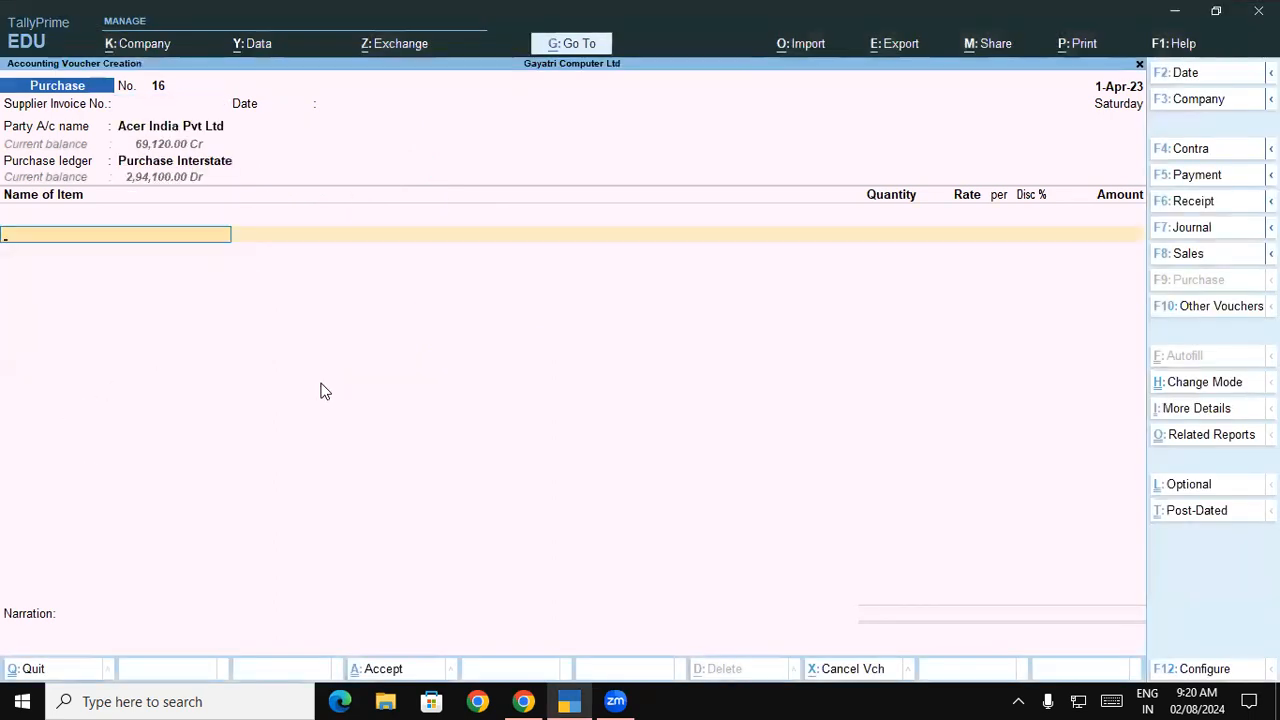
Set the company feature "Use separate Actual and Billed Quantity columns in invoices" to Yes and save the features.
key("F11")
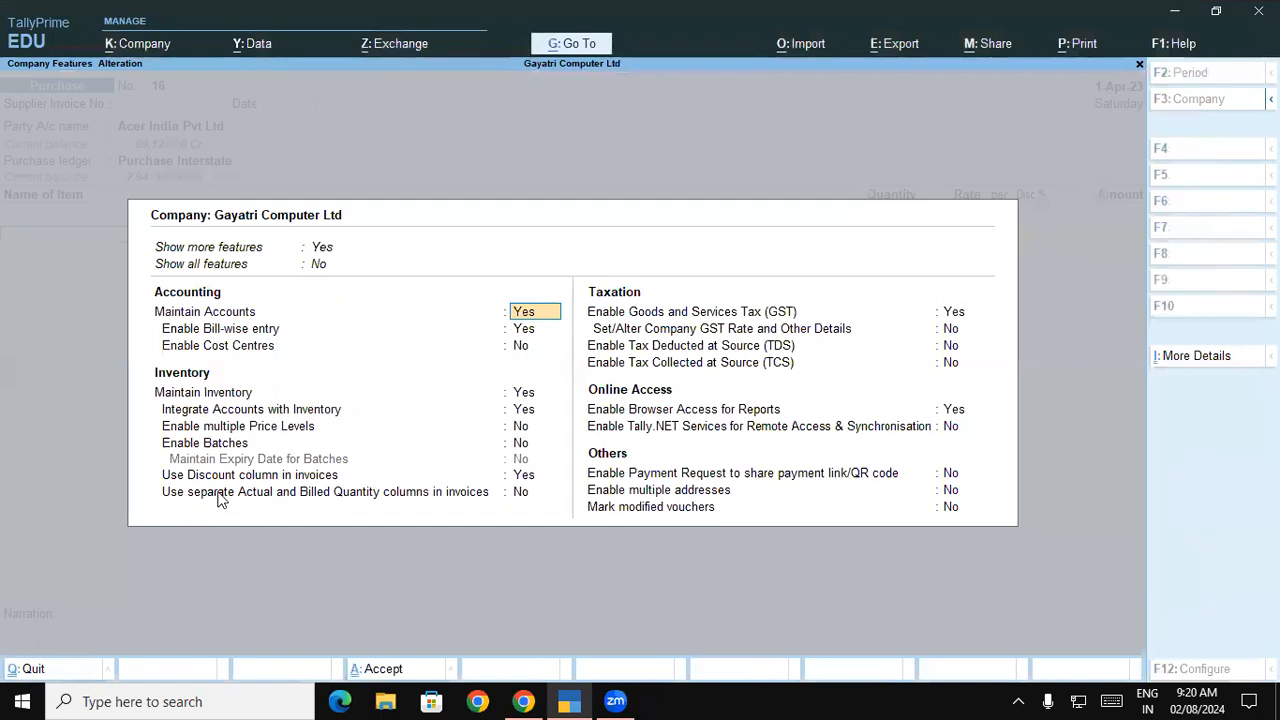
left_click(444, 492)
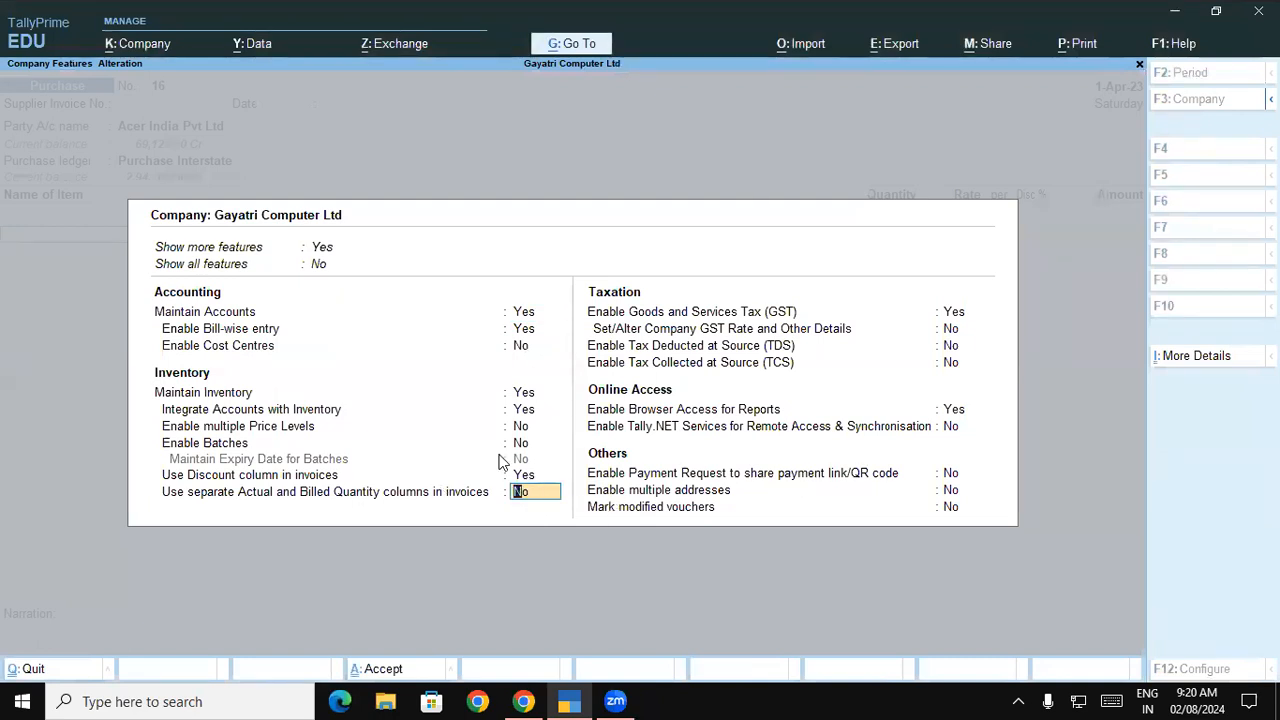
type("y")
key("Return")
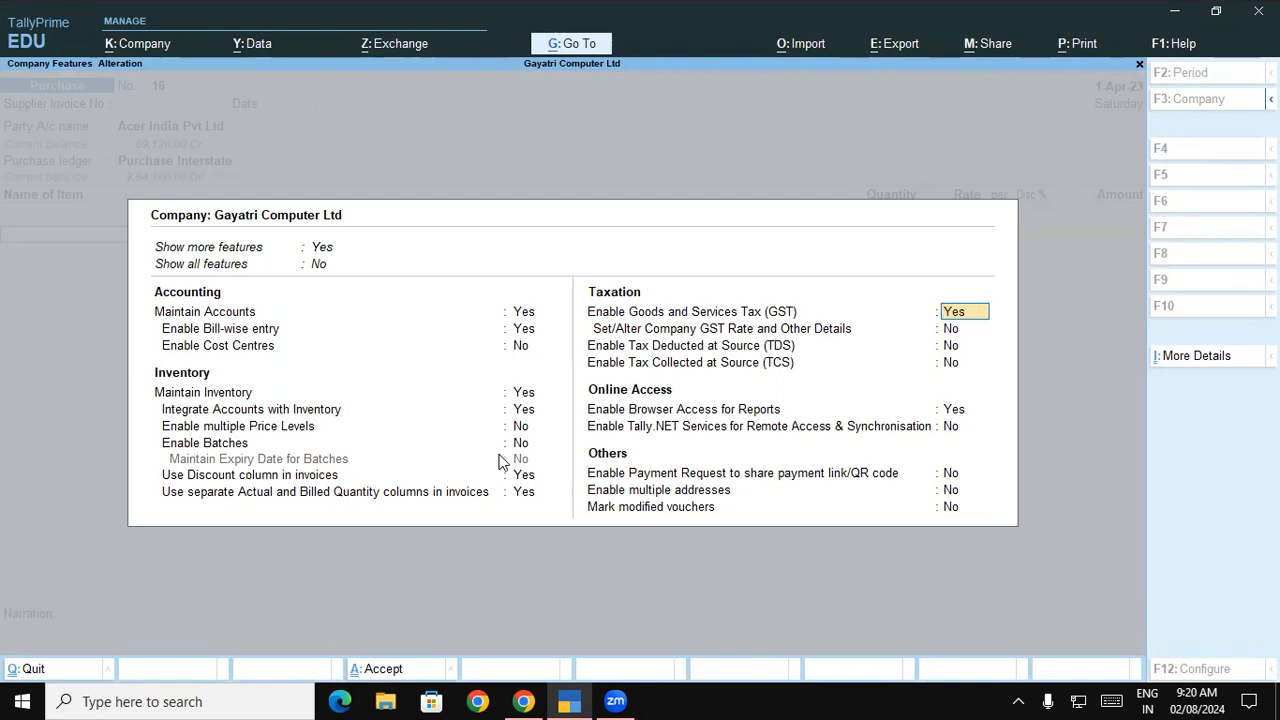
key("ctrl+a")
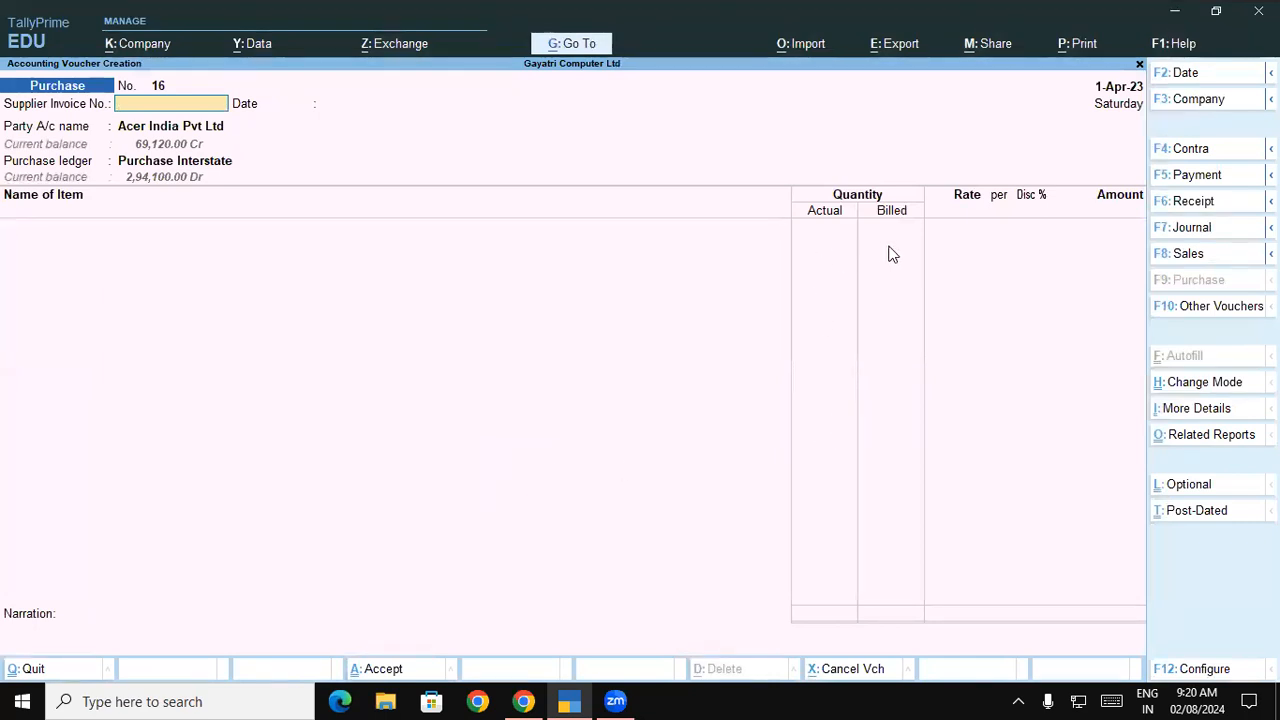
Switch to the PDF in Chrome and examine question 16's item, tax, supplier, price, free-goods offer and storage details, plus the feature heading.
left_click(523, 701)
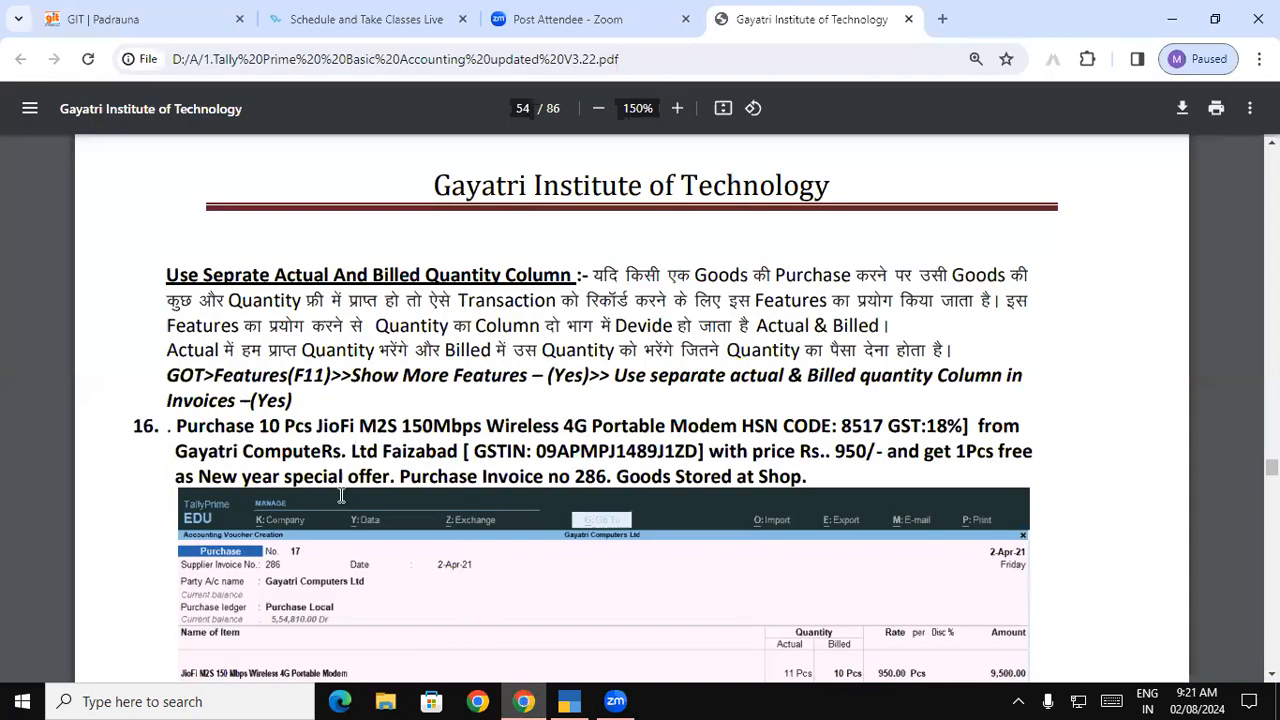
left_click_drag(188, 426, 738, 427)
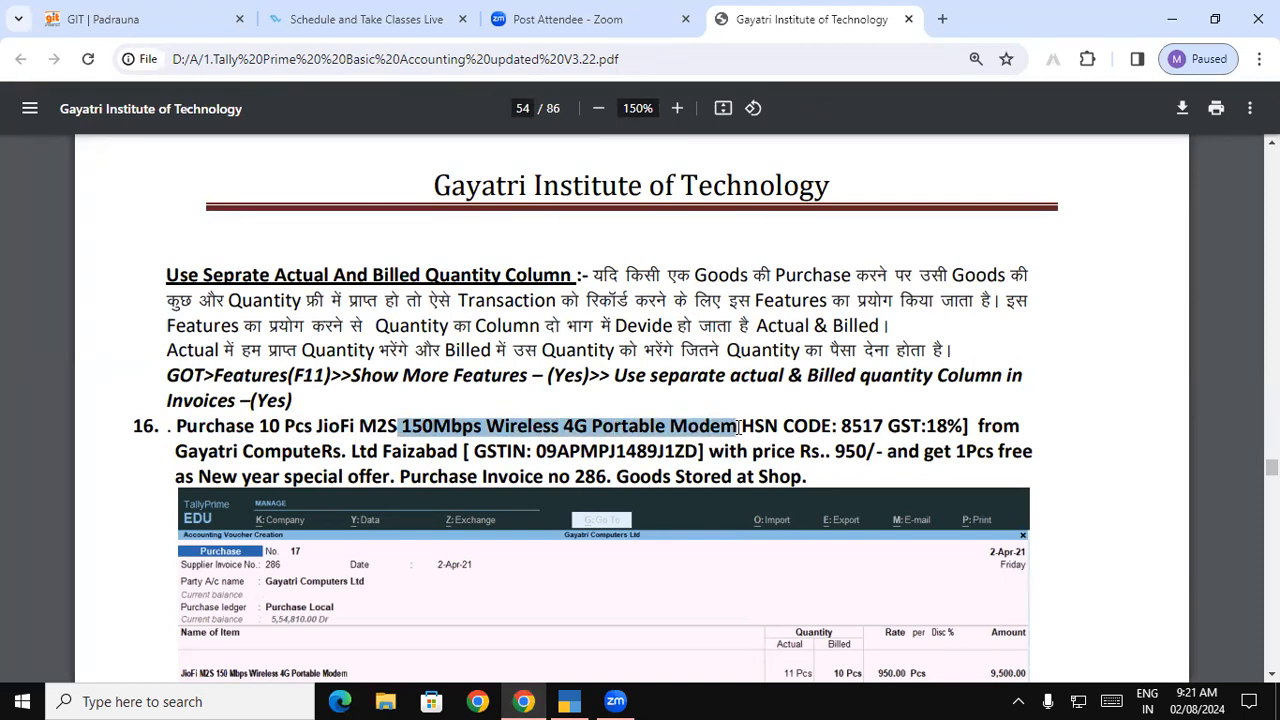
left_click(738, 427)
left_click_drag(390, 425, 965, 426)
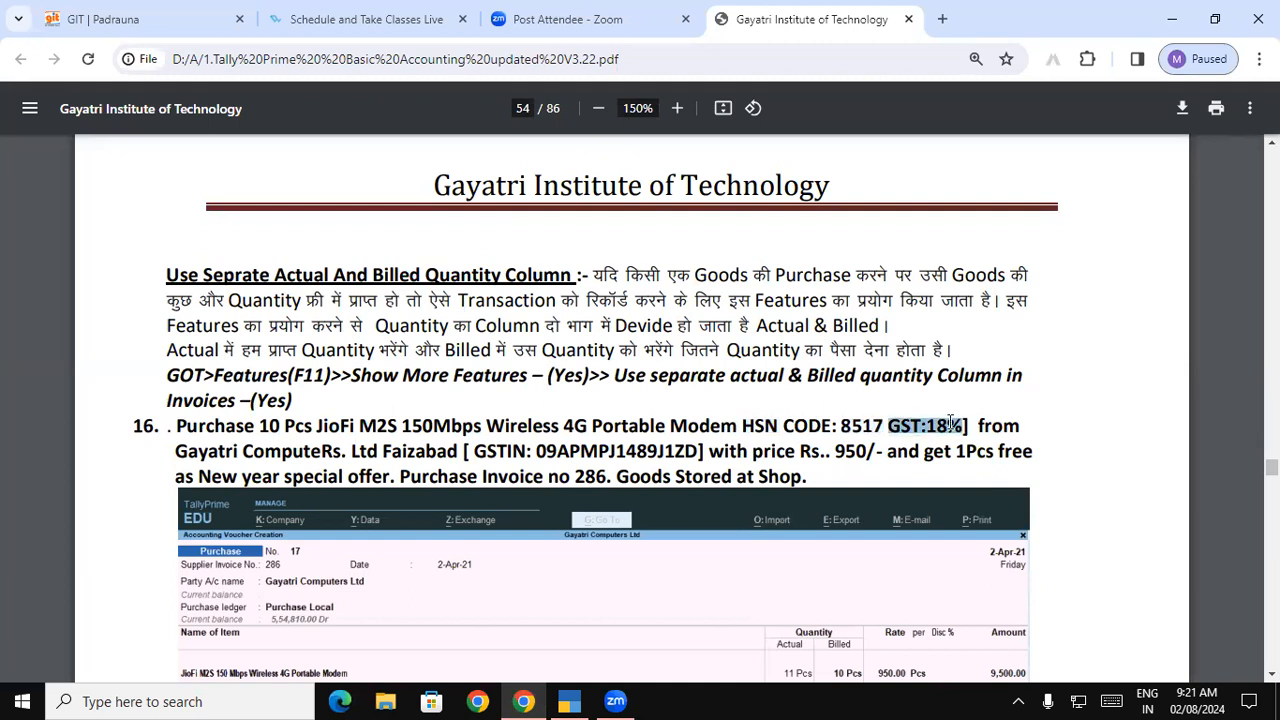
left_click(985, 421)
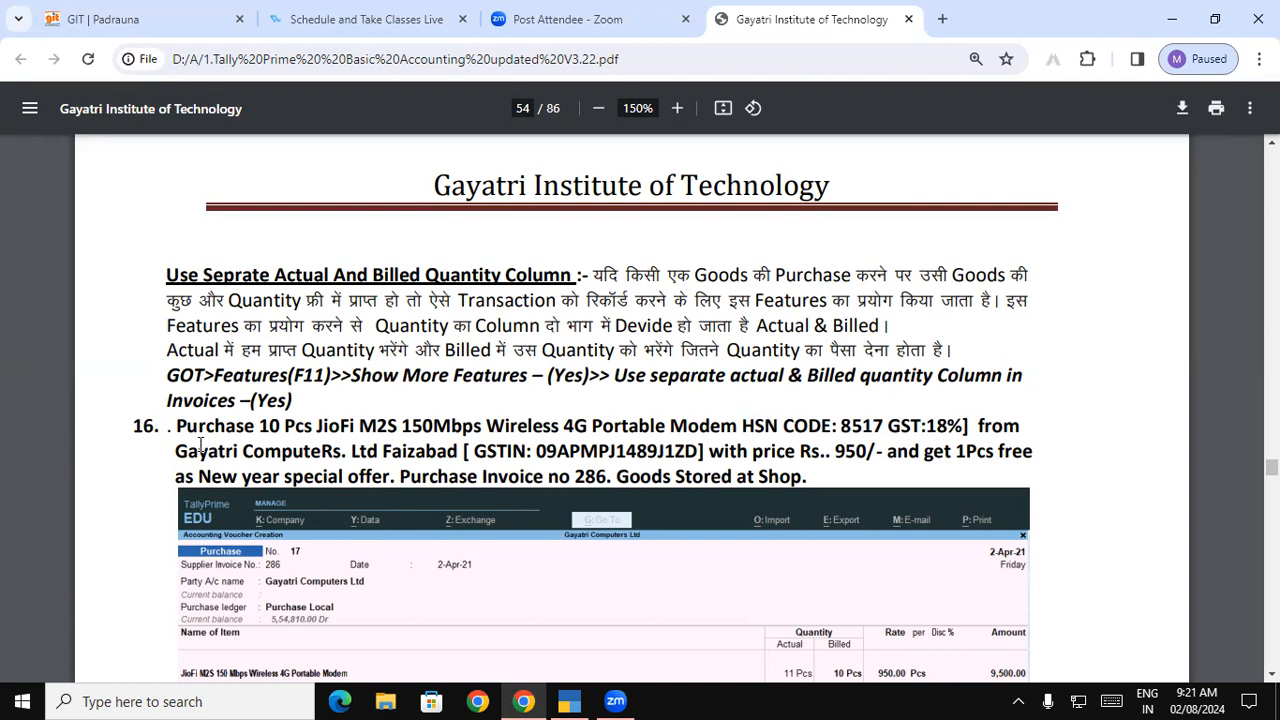
left_click_drag(176, 451, 458, 451)
left_click_drag(537, 451, 934, 452)
left_click(805, 456)
left_click_drag(185, 478, 370, 478)
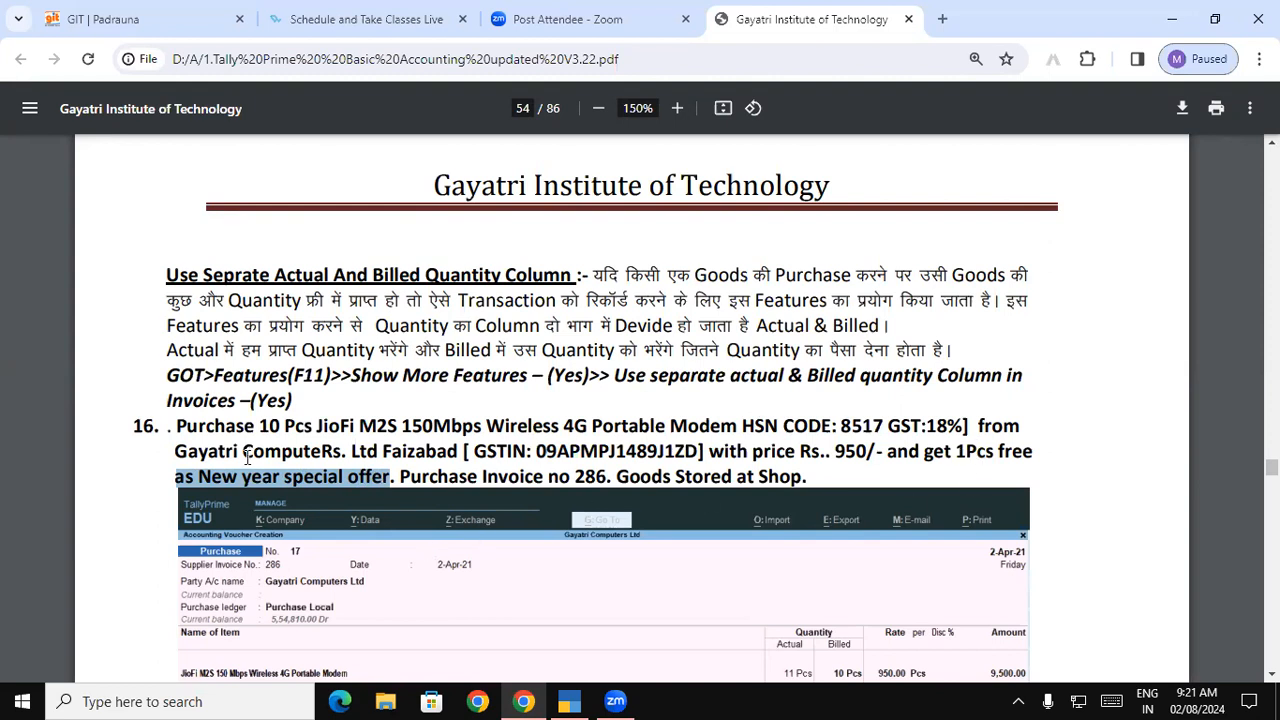
left_click_drag(411, 478, 804, 478)
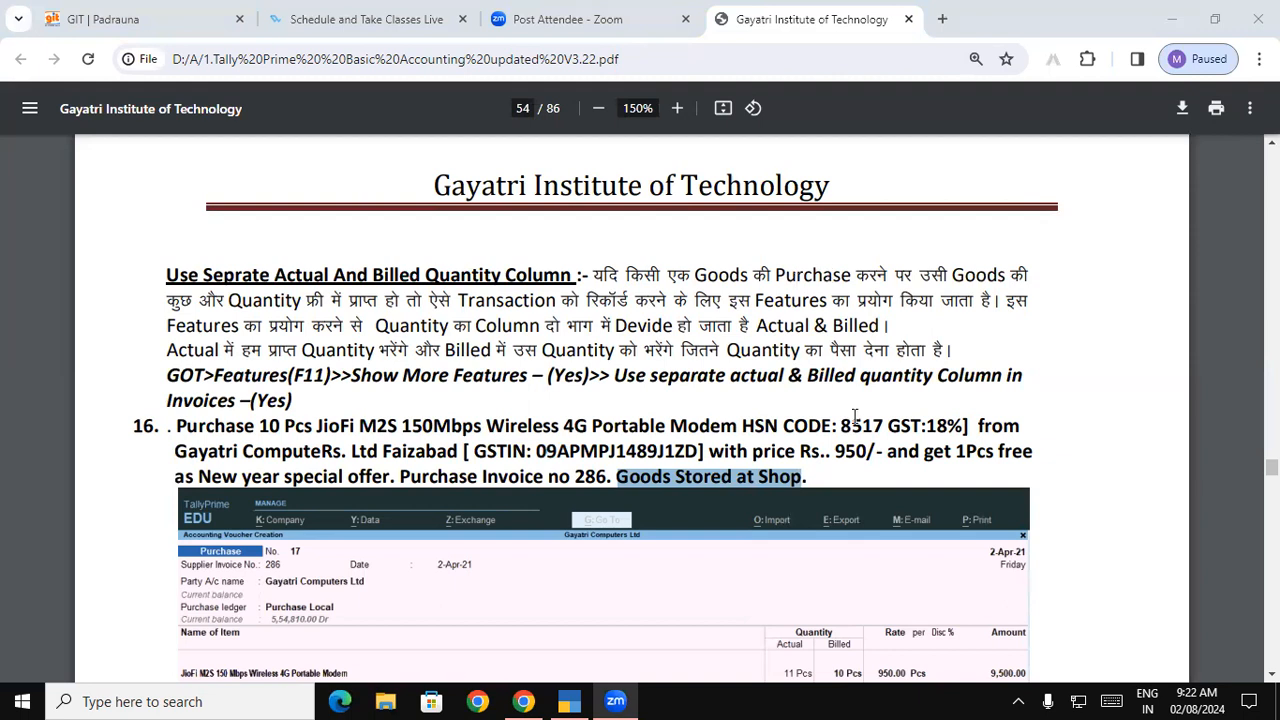
left_click(226, 276)
left_click_drag(226, 276, 406, 276)
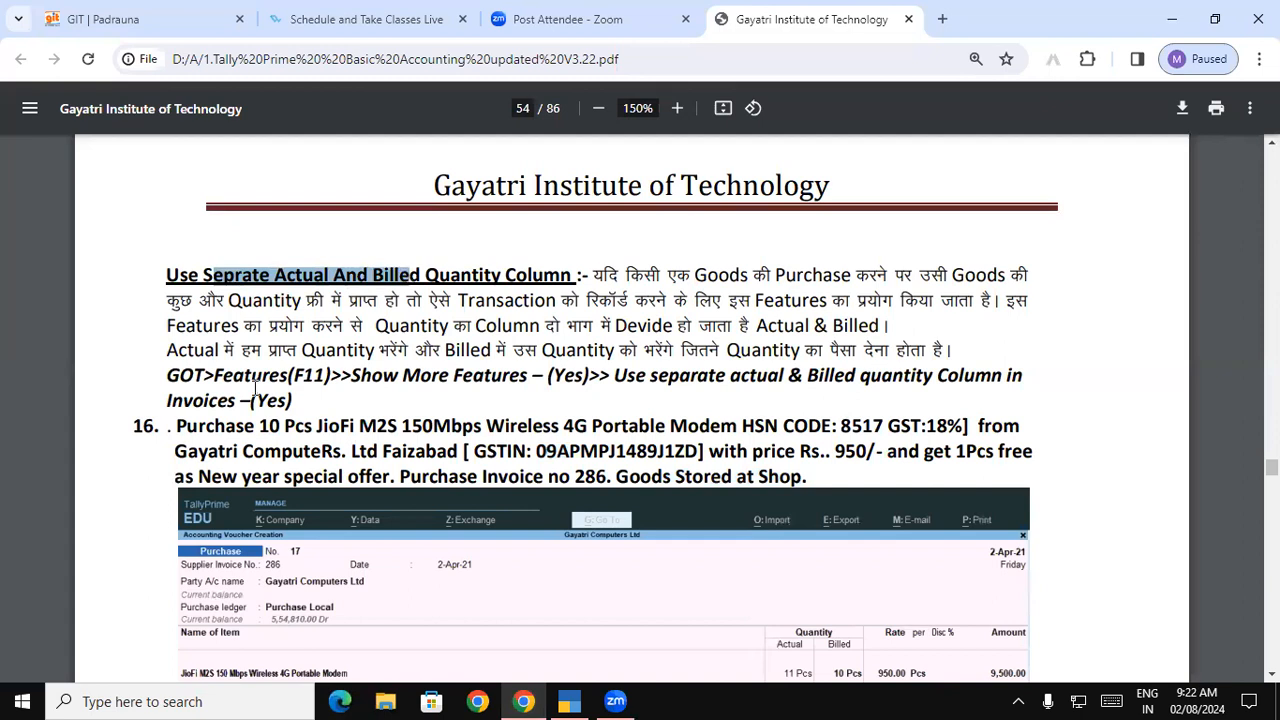
Examine question 16's supplier name and JioFi modem item name in the PDF.
left_click(544, 452)
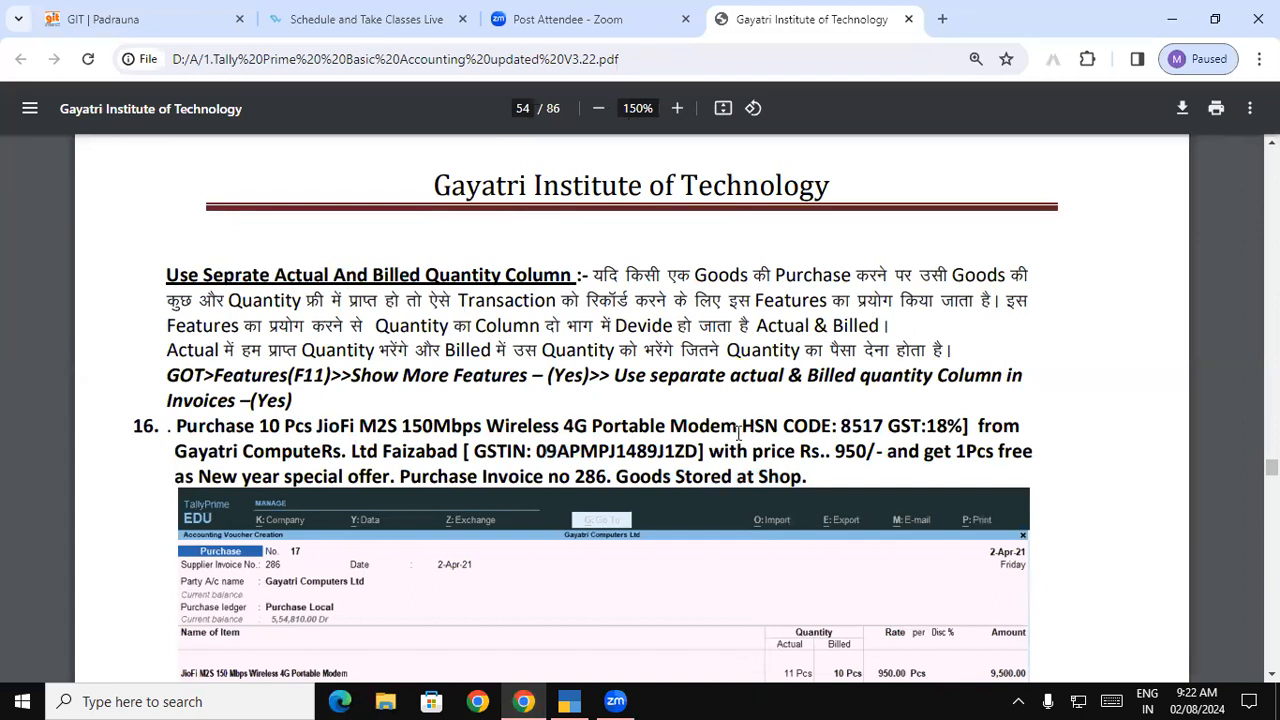
left_click_drag(180, 450, 380, 452)
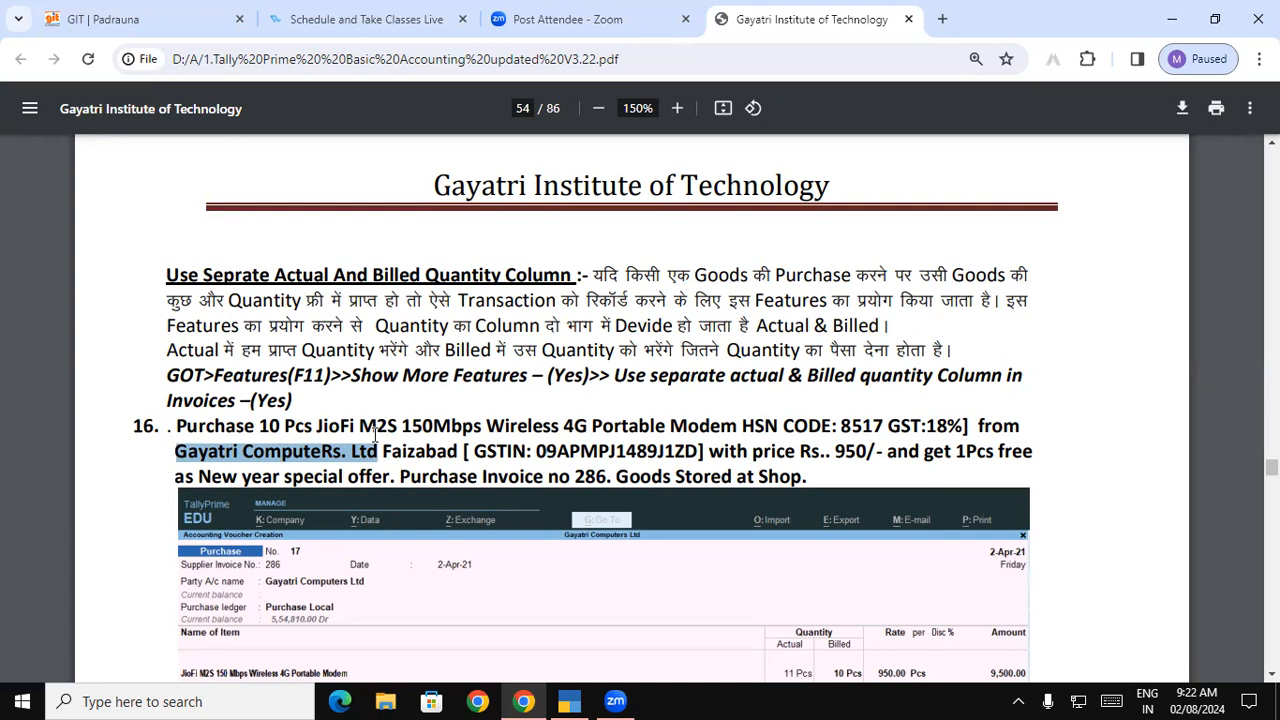
left_click_drag(318, 428, 737, 426)
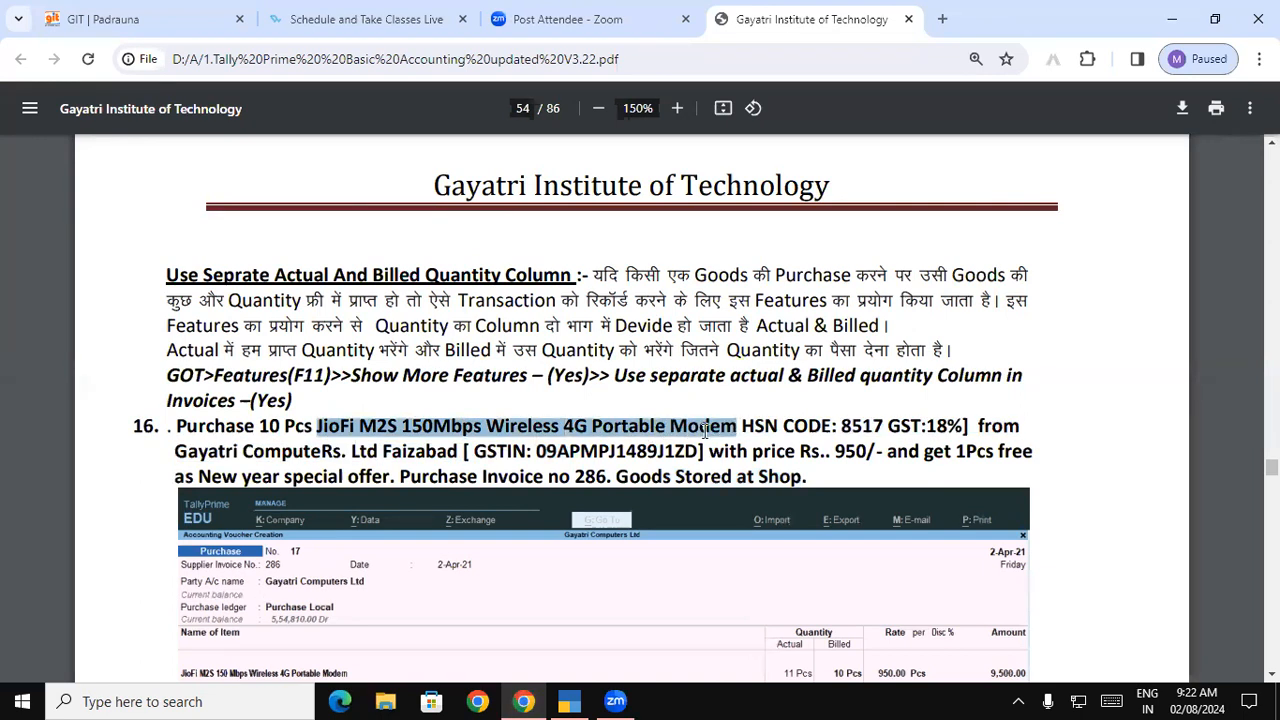
In TallyPrime's purchase voucher, enter question 16's supplier invoice number 286, accept the date 1-Apr-23, and start creating a new party ledger.
left_click(567, 700)
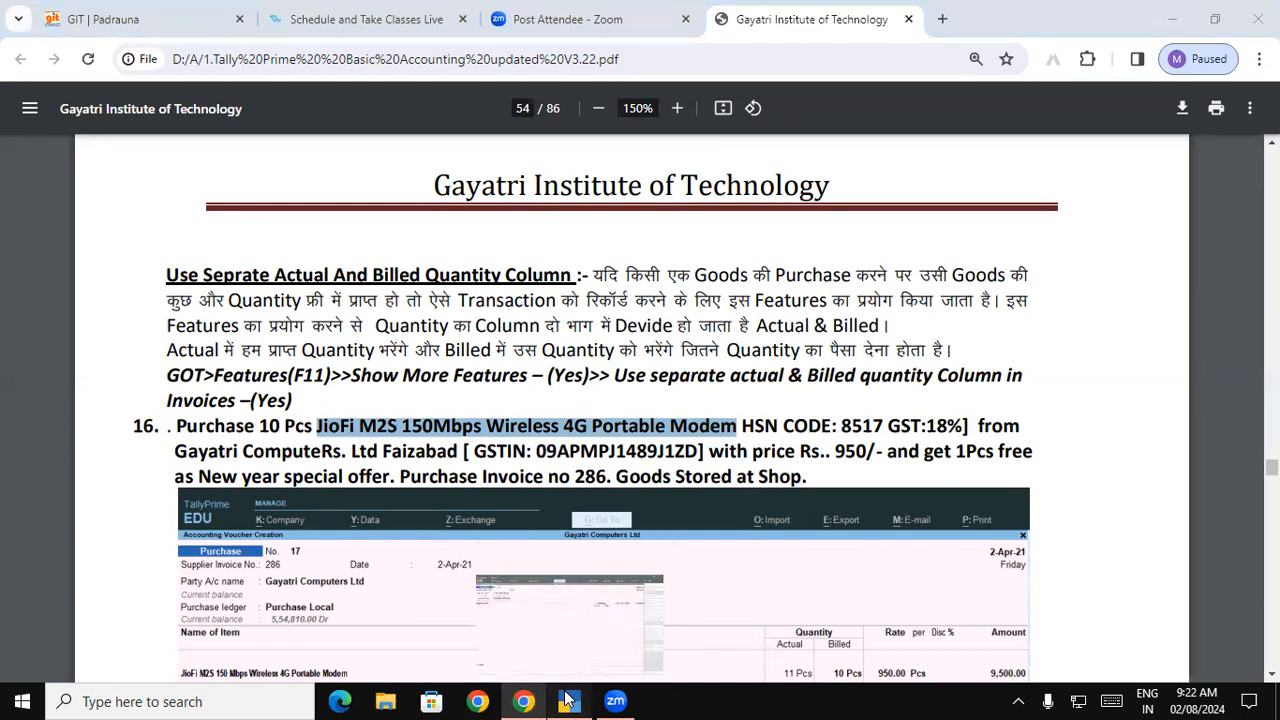
key("alt+Tab")
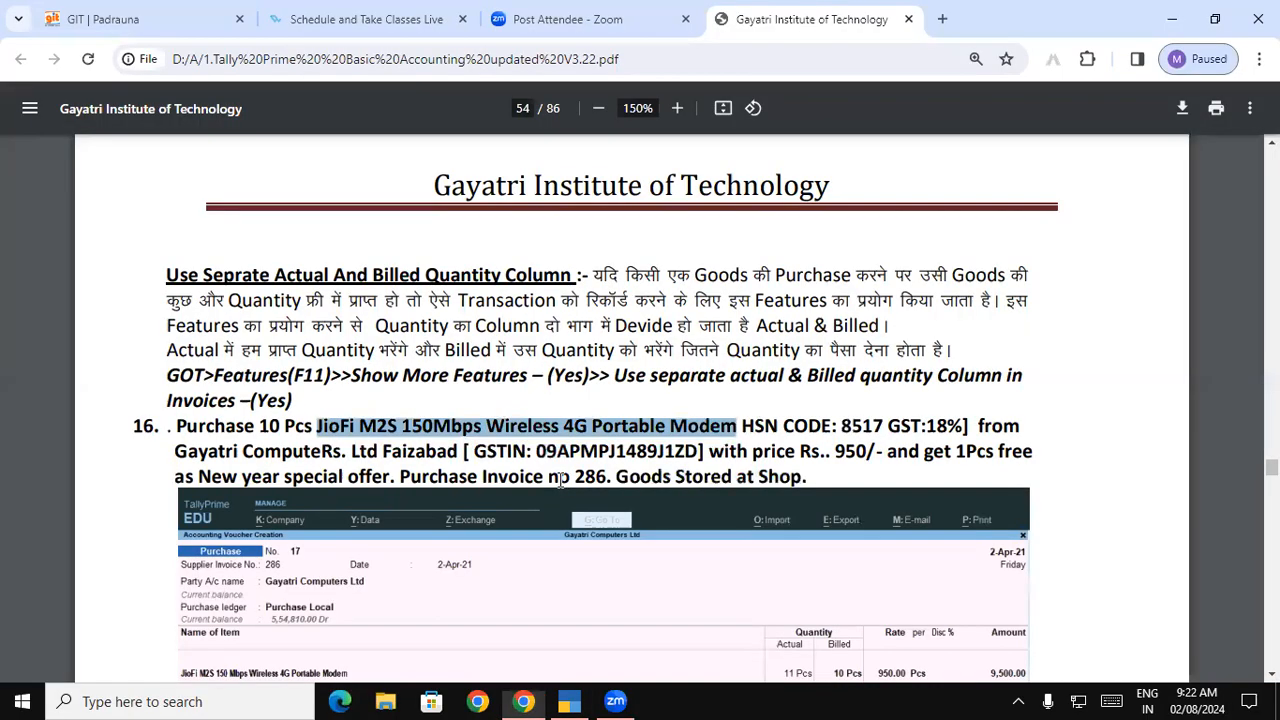
double_click(592, 476)
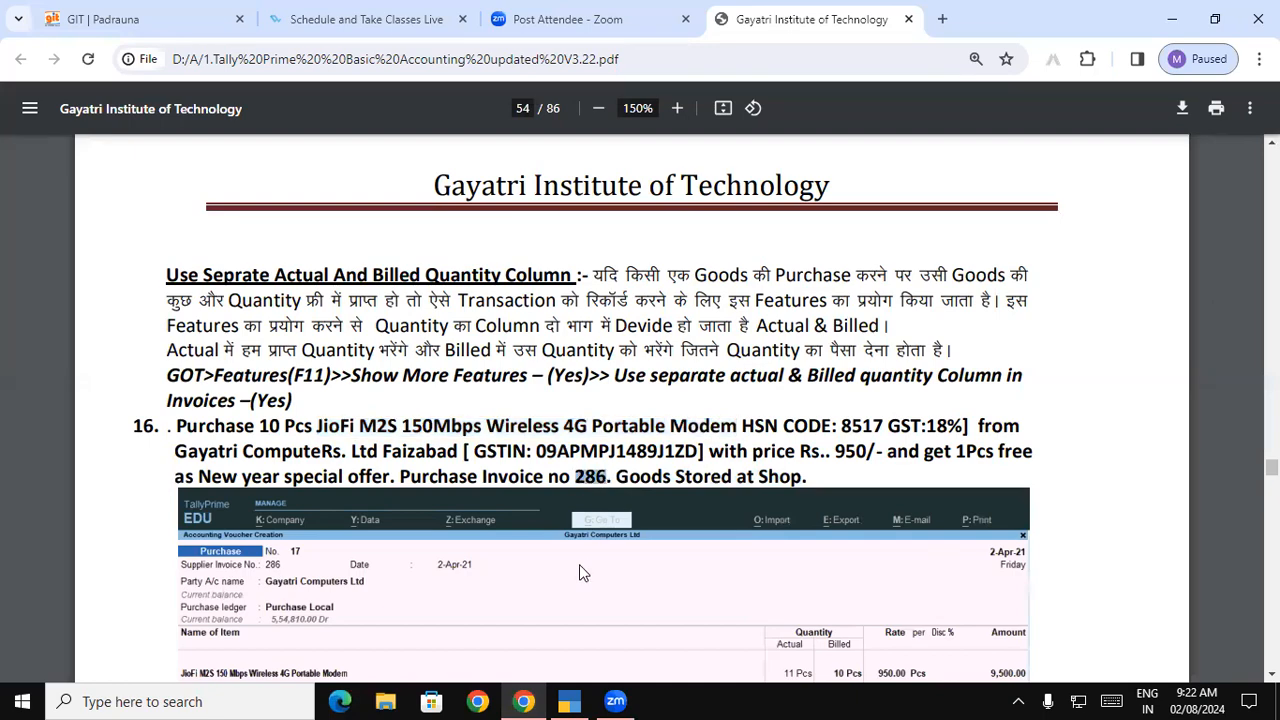
key("alt+Tab")
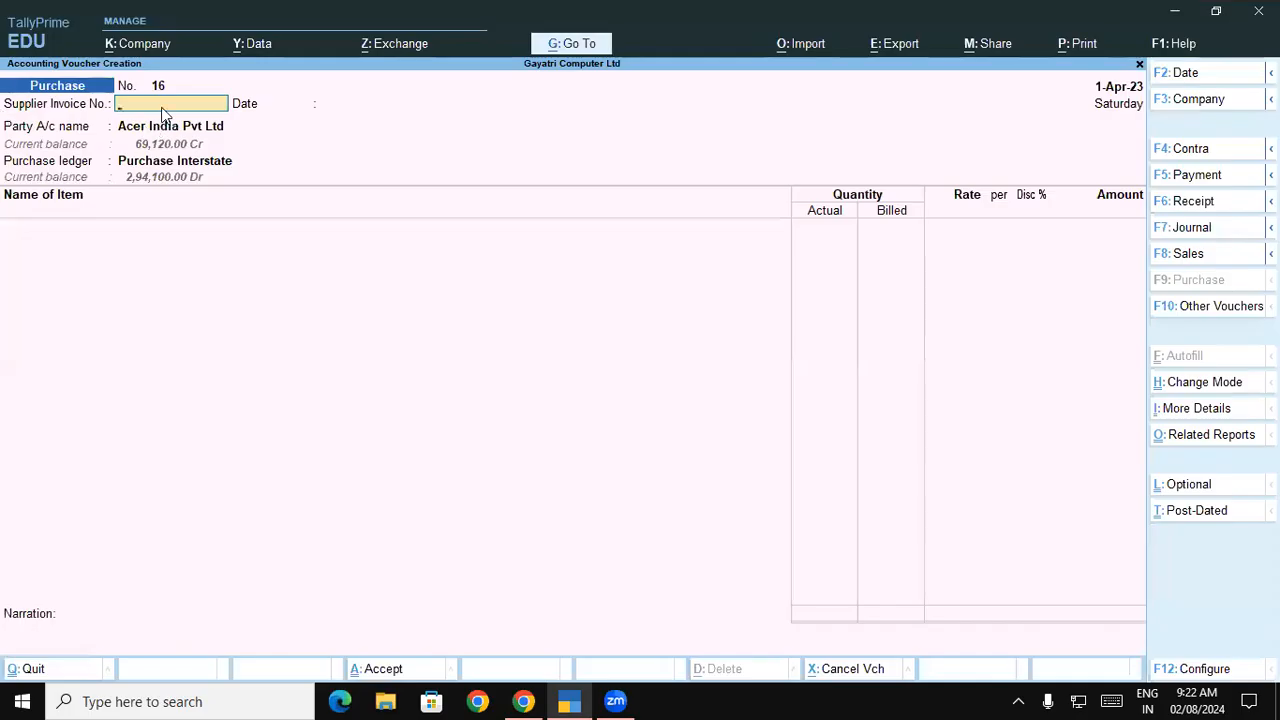
key("Return")
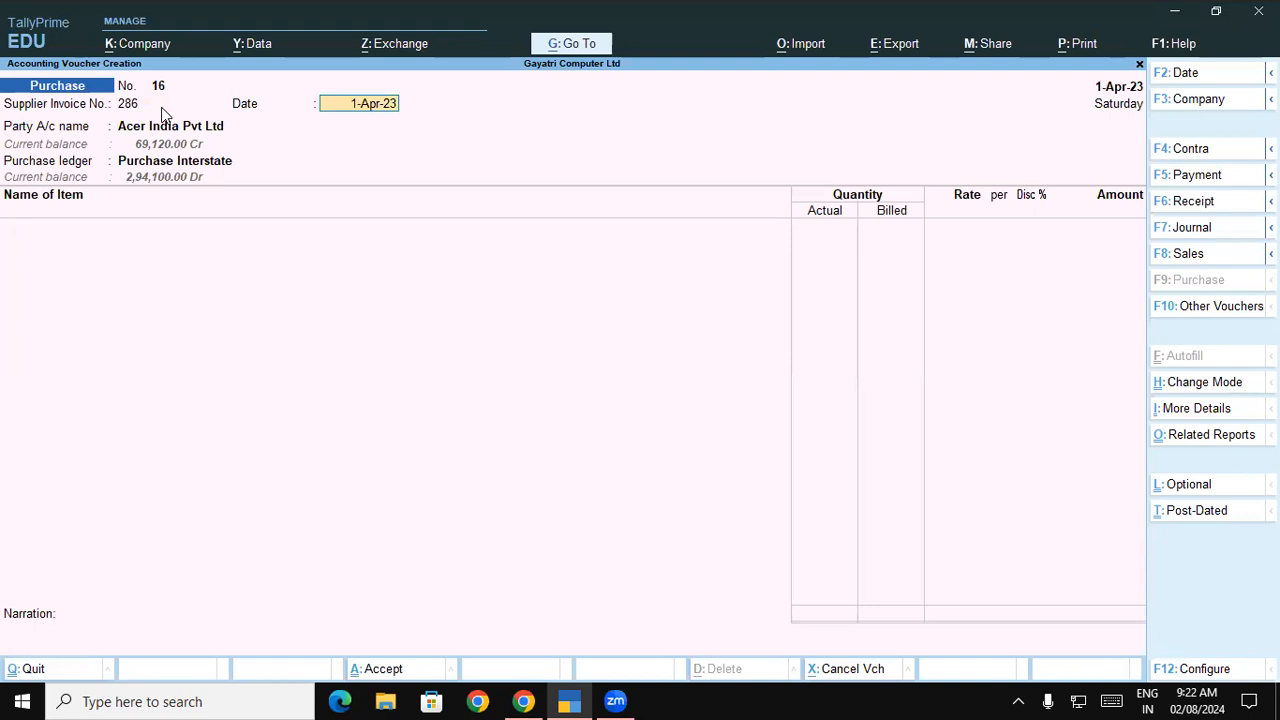
key("Return")
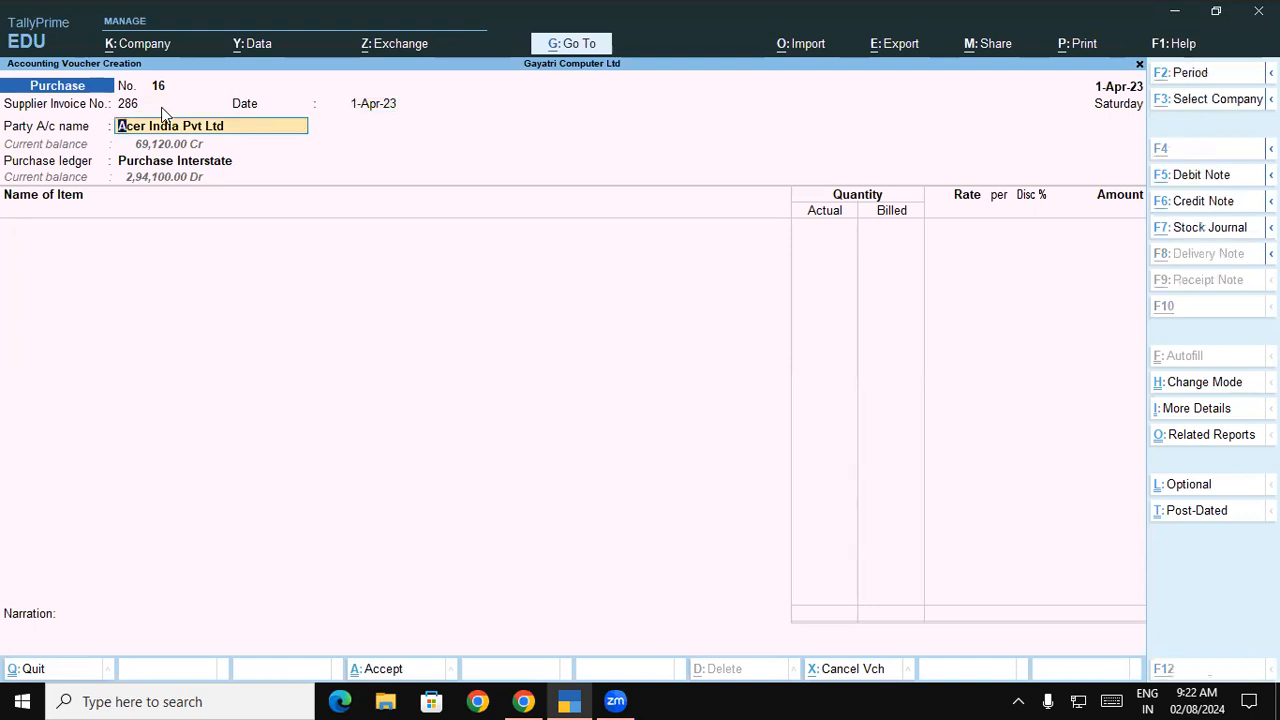
key("alt+c")
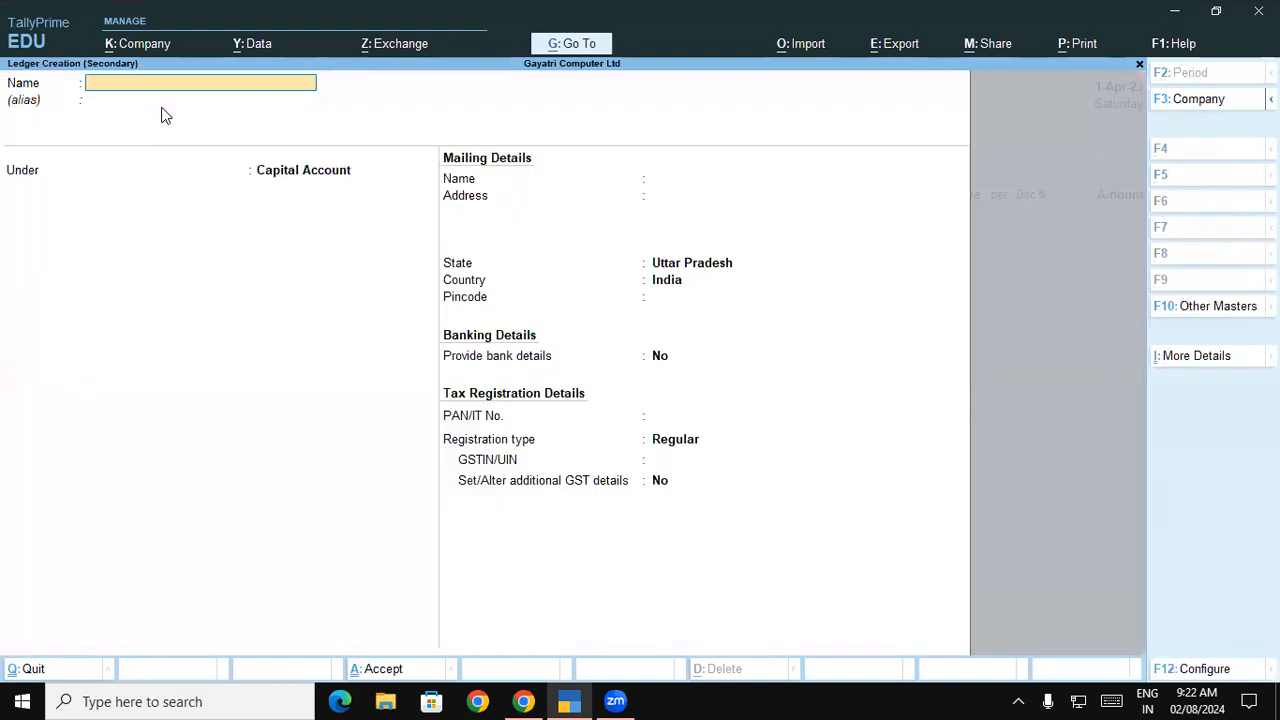
key("ctrl+alt+v")
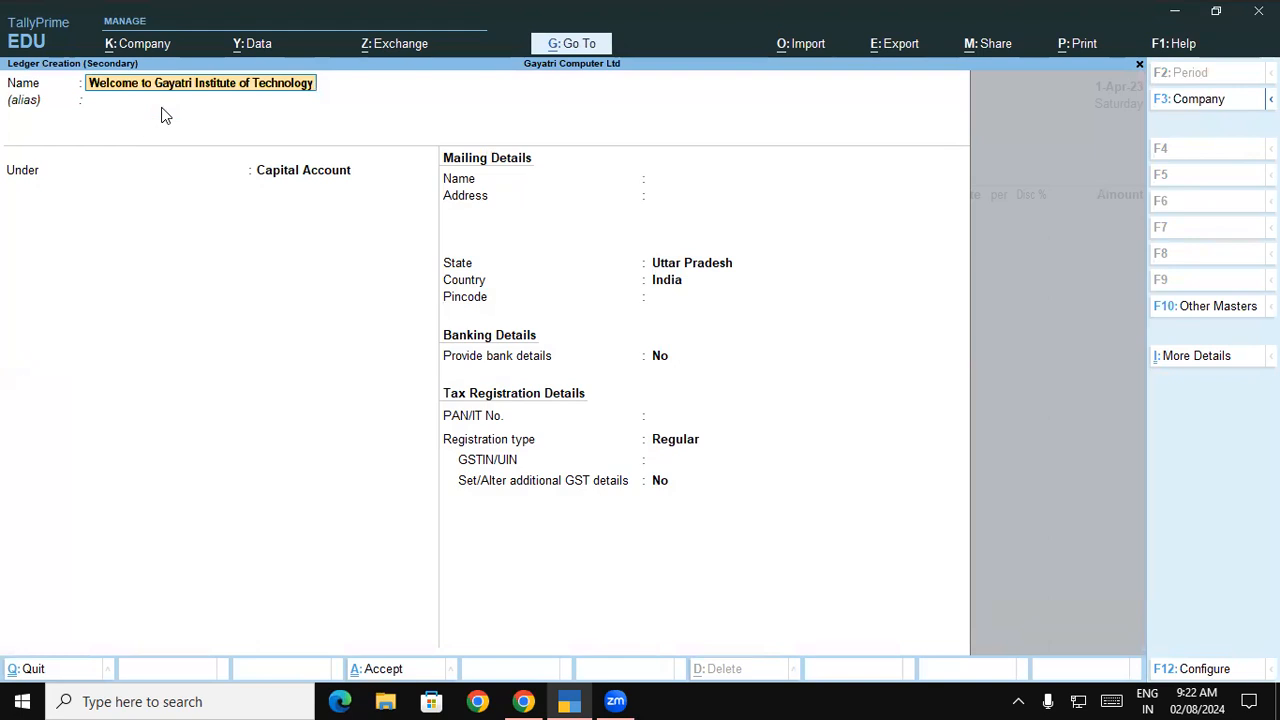
key("ctrl")
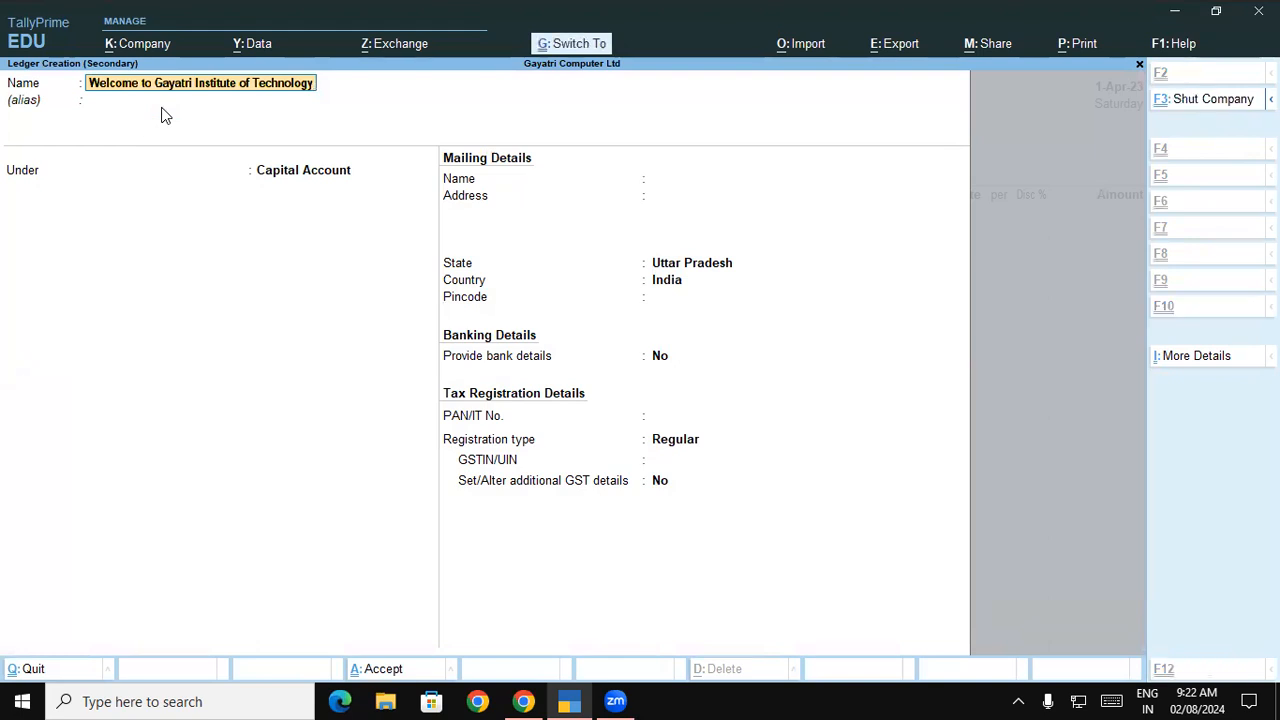
key("BackSpace")
key("BackSpace")
key("BackSpace")
key("BackSpace")
key("BackSpace")
key("BackSpace")
key("BackSpace")
key("BackSpace")
key("BackSpace")
key("BackSpace")
key("BackSpace")
key("BackSpace")
key("BackSpace")
key("BackSpace")
key("BackSpace")
key("BackSpace")
key("BackSpace")
key("BackSpace")
key("BackSpace")
key("BackSpace")
key("BackSpace")
key("BackSpace")
key("BackSpace")
key("BackSpace")
key("BackSpace")
key("BackSpace")
key("BackSpace")
key("BackSpace")
key("BackSpace")
key("BackSpace")
Copy the supplier name from question 16 in Chrome's PDF and paste it in TallyPrime as the new ledger name, "Gayatri ComputeRs. Ltd".
left_click(524, 701)
left_click_drag(213, 453, 357, 453)
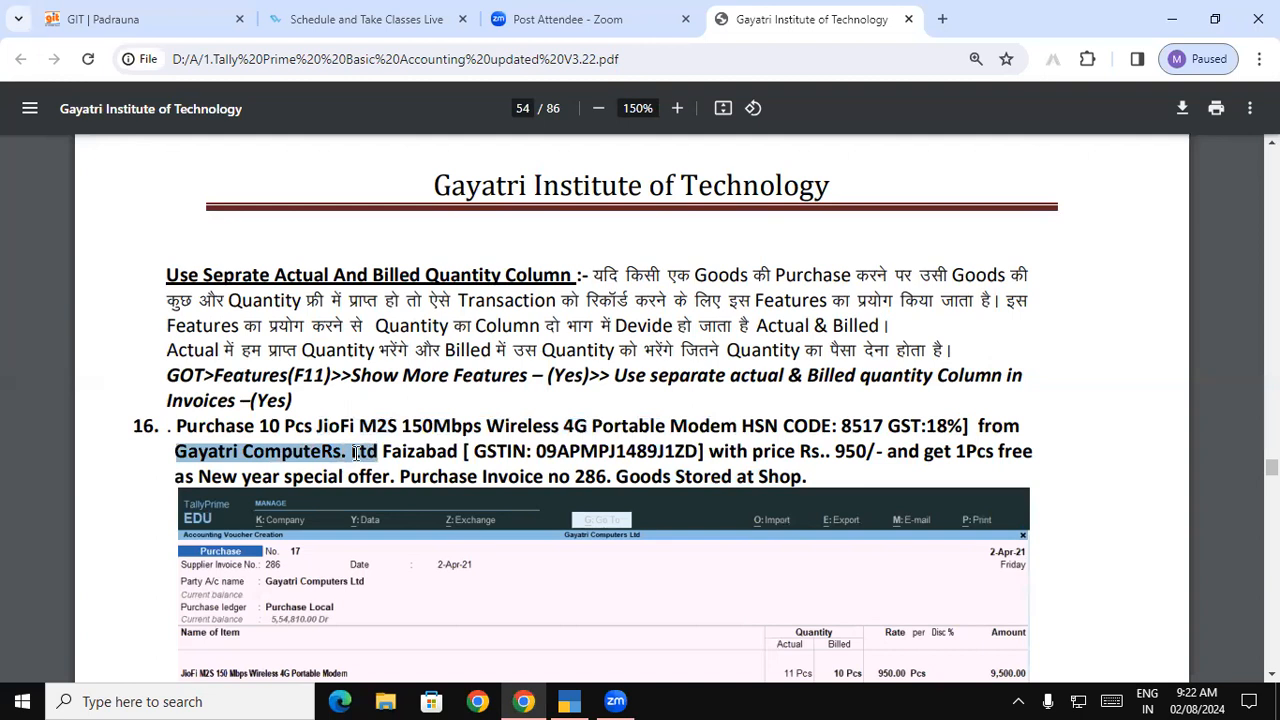
right_click(357, 453)
left_click(422, 174)
key("alt+Tab")
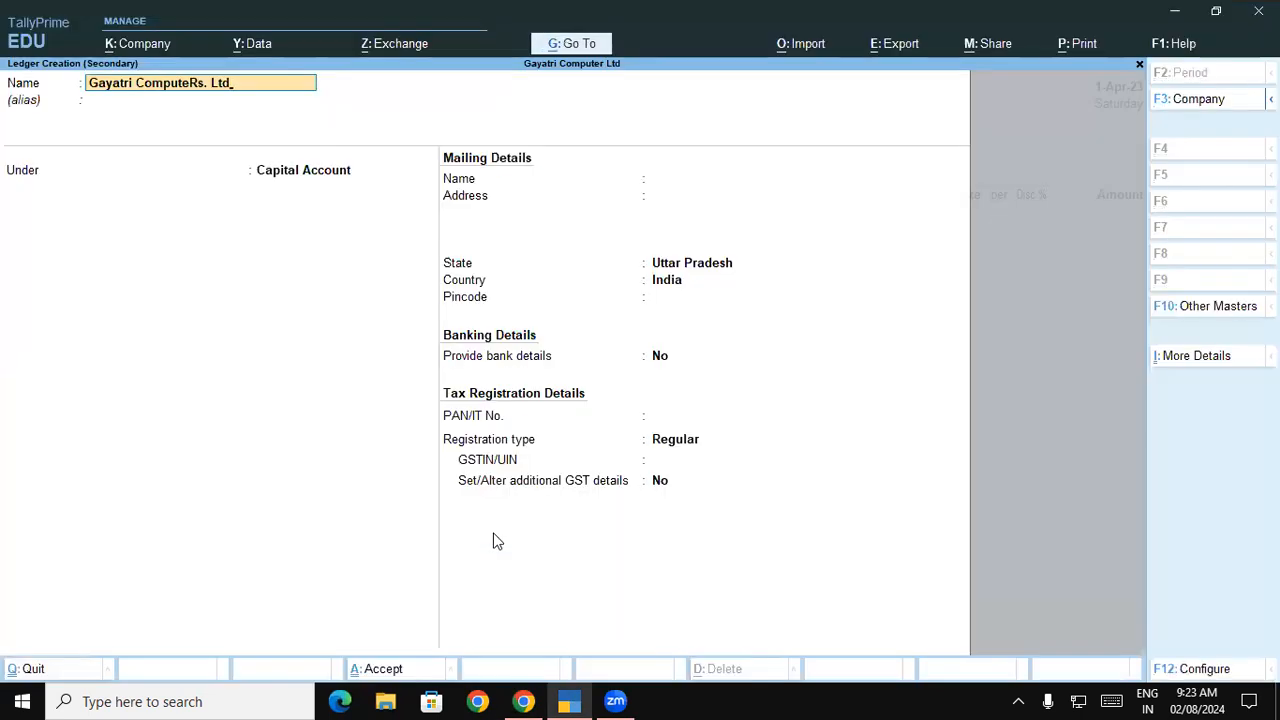
Place the supplier ledger under Sundry Creditors and keep the default bill-by-bill and credit settings.
key("Return")
key("Return")
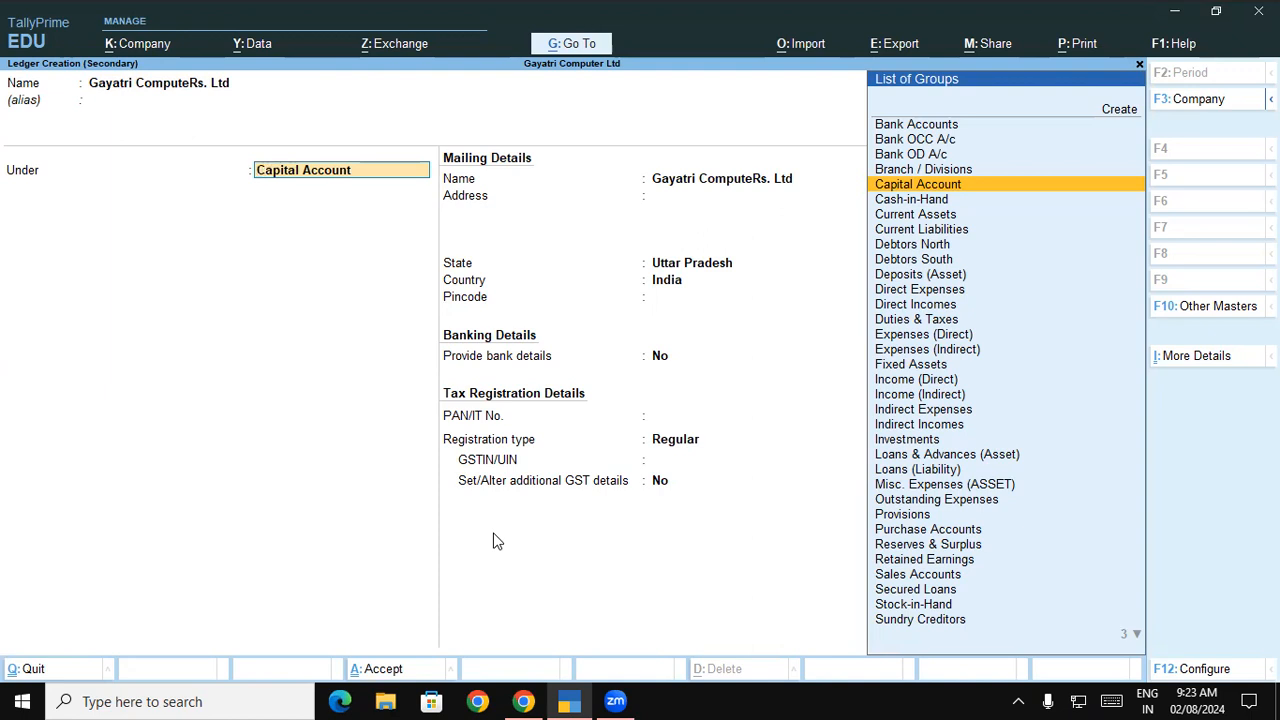
type("Sun")
key("Return")
key("Return")
key("Return")
key("Return")
key("Return")
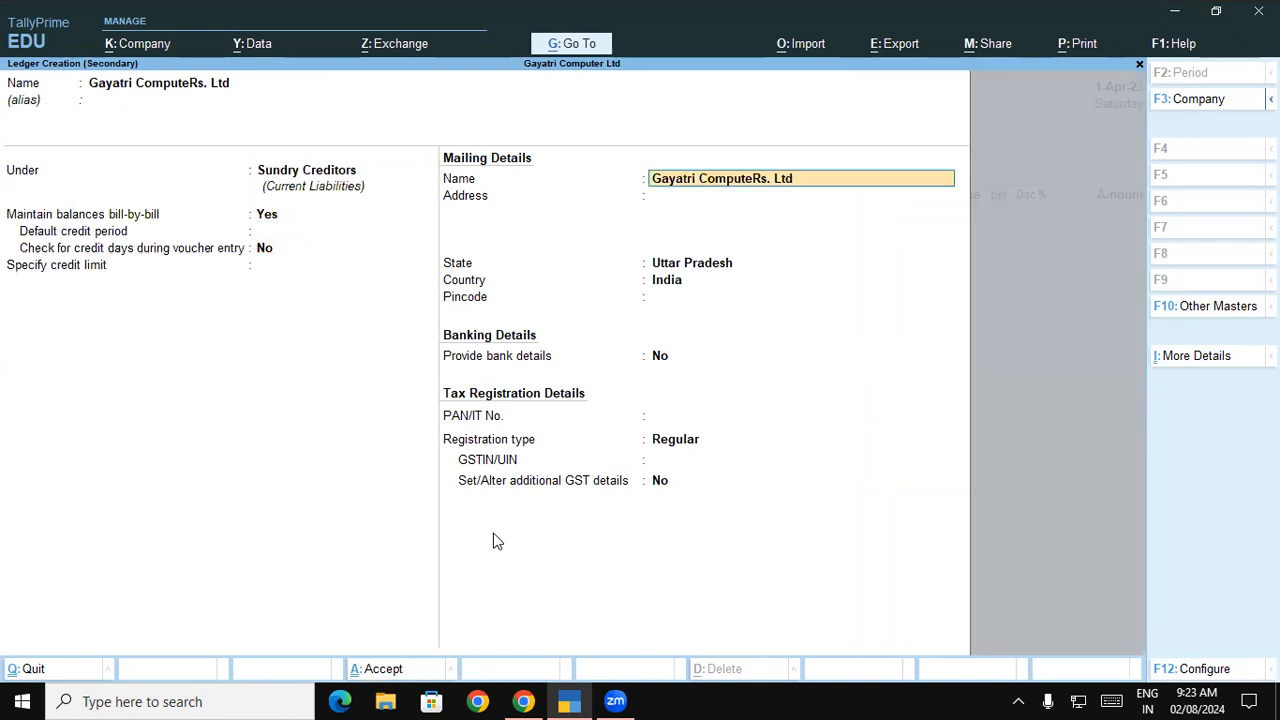
Copy the supplier's city from question 16 in Chrome's PDF into the TallyPrime ledger's mailing address.
key("Return")
key("alt+Tab")
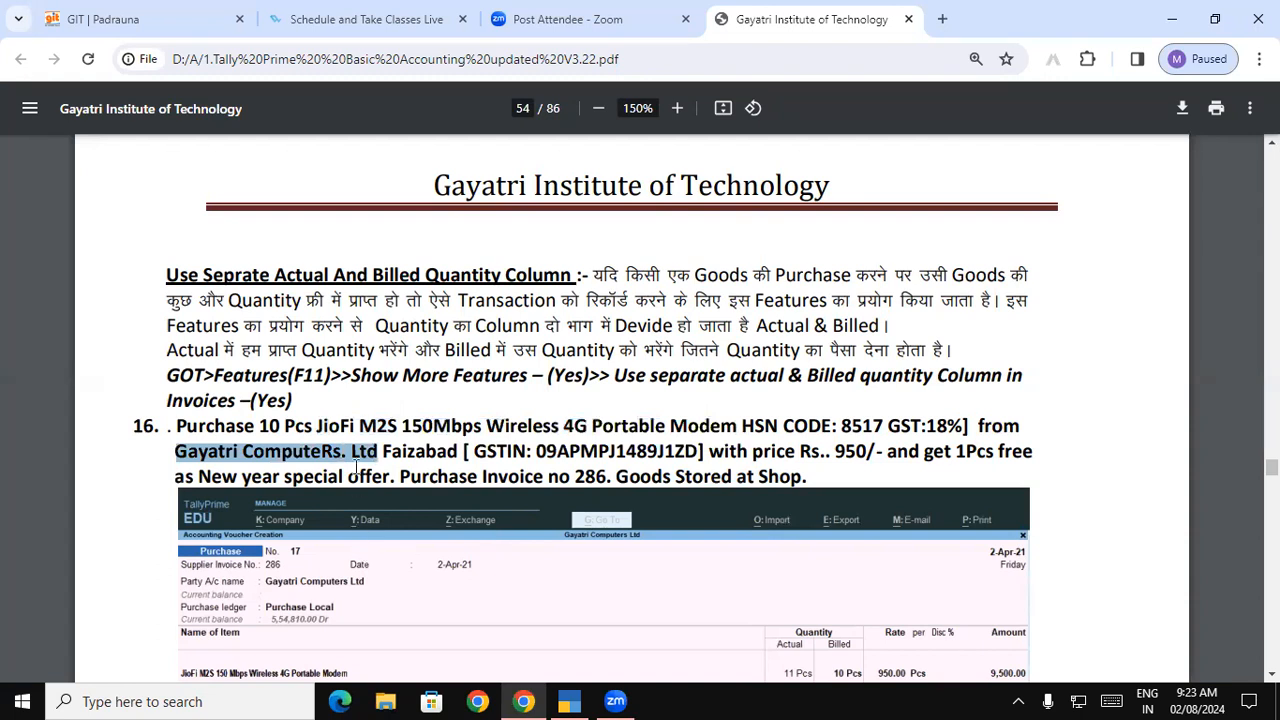
double_click(417, 453)
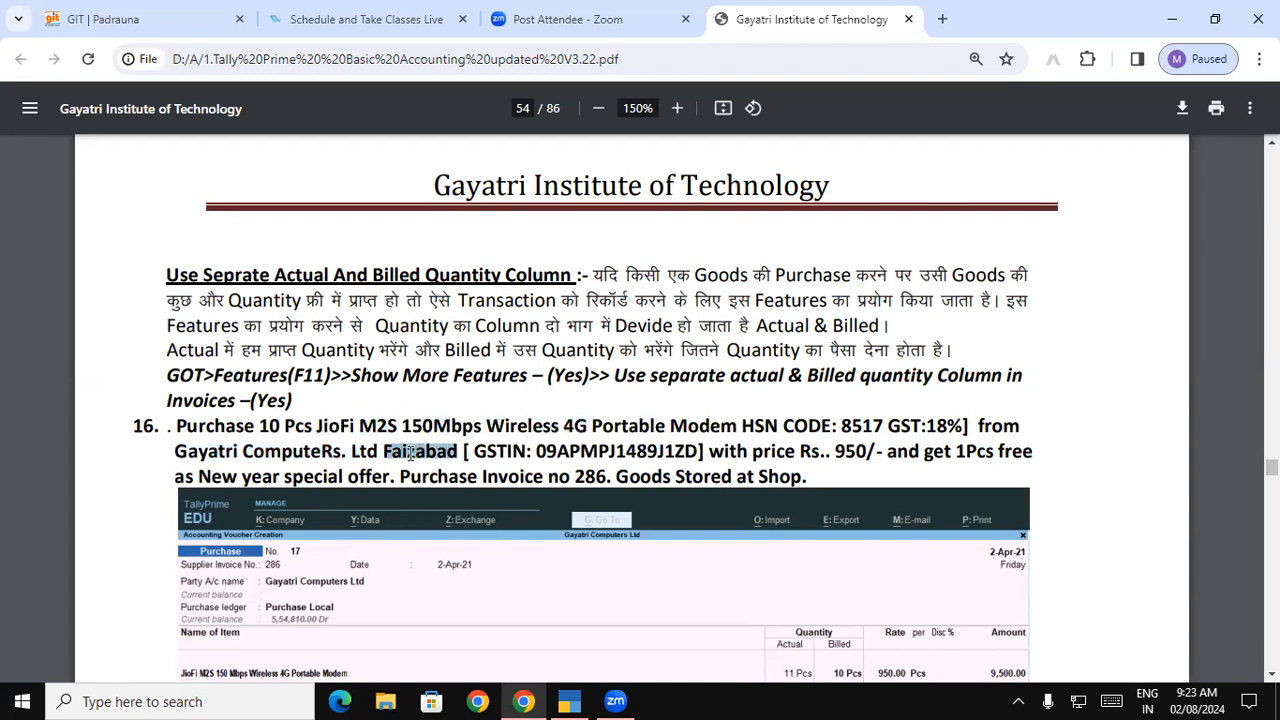
key("ctrl+c")
key("alt+Tab")
key("ctrl+alt+v")
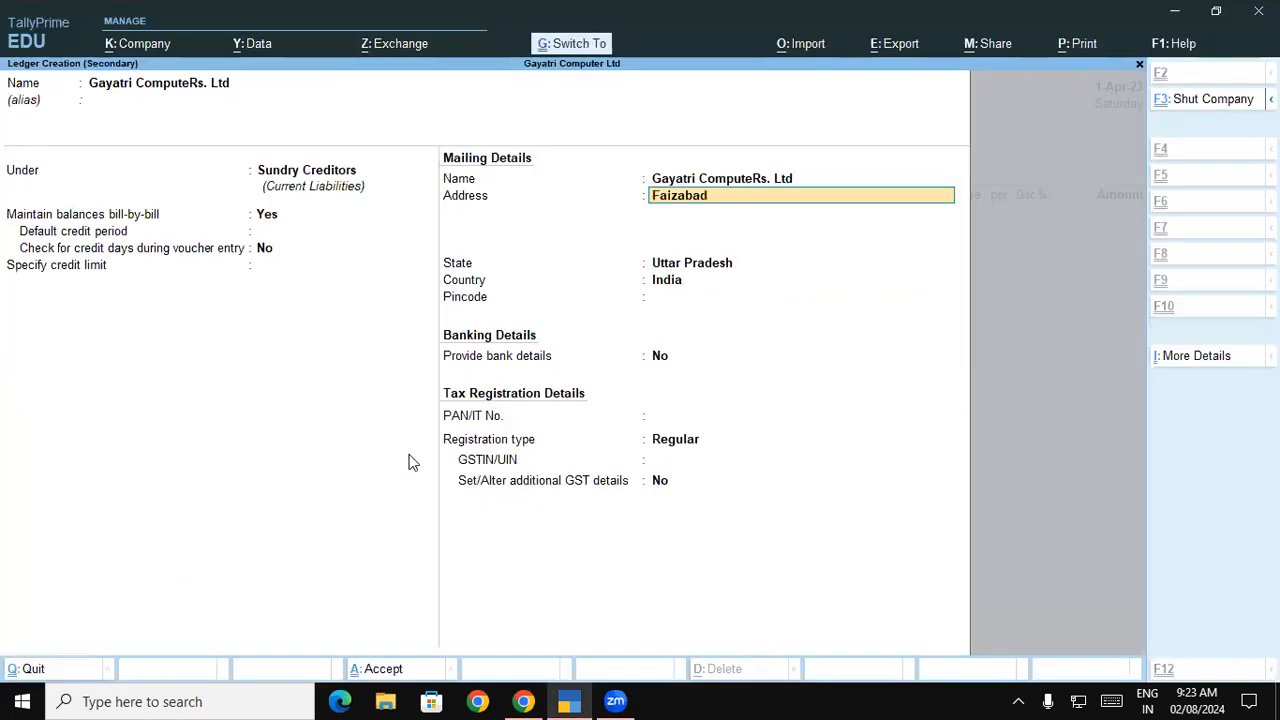
Keep the default state, country and bank details, fill in the supplier's GSTIN copied from the PDF, and save the ledger.
key("Return")
key("Return")
key("Return")
key("Return")
key("Return")
key("Return")
key("Return")
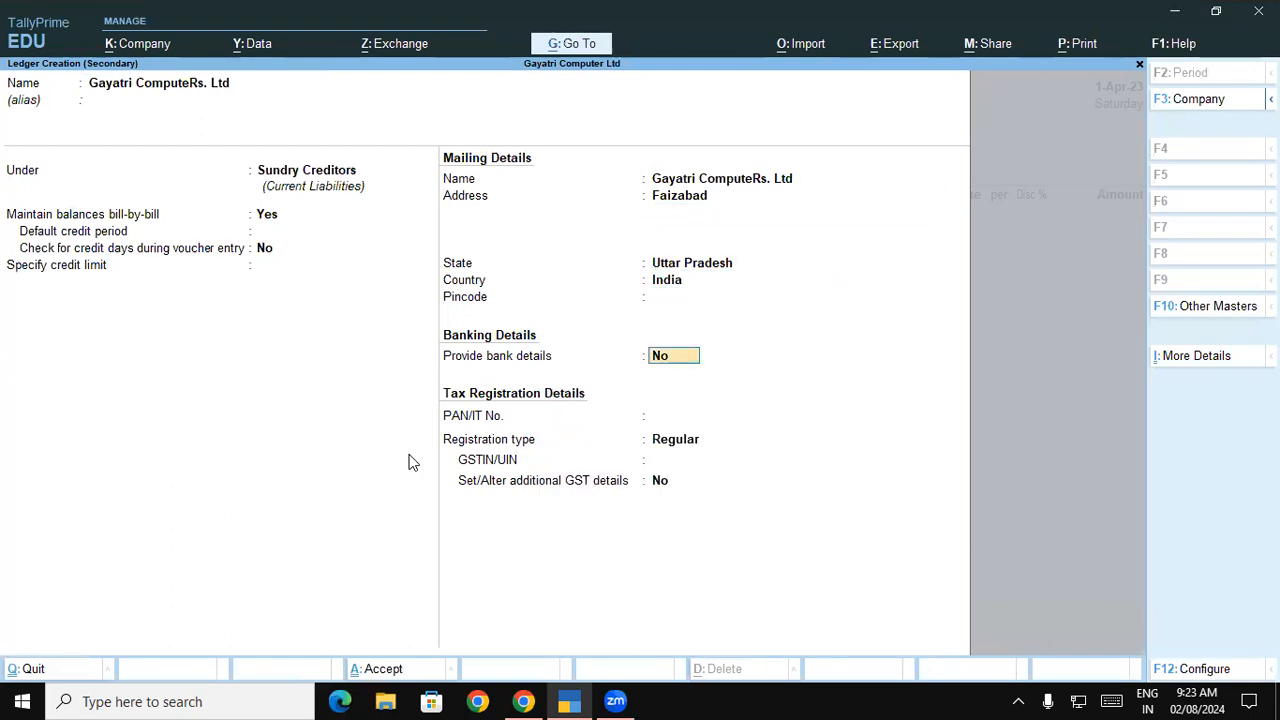
key("Return")
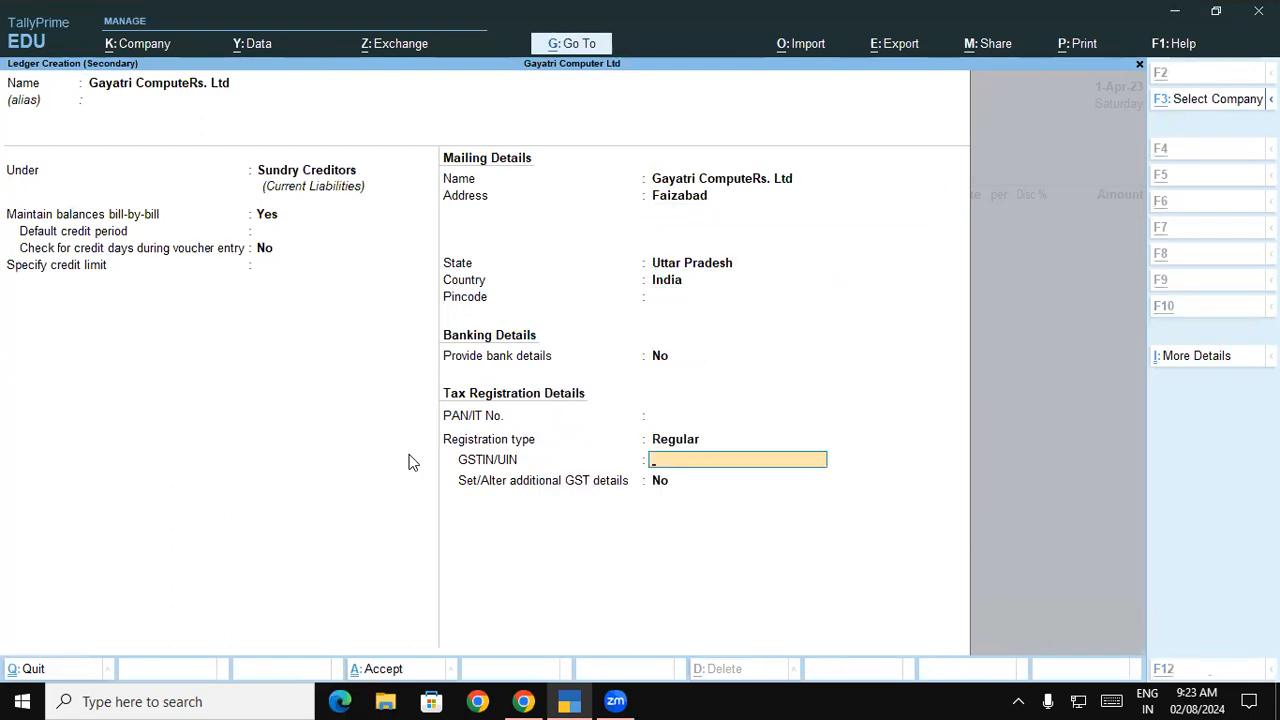
key("alt+Tab")
double_click(588, 452)
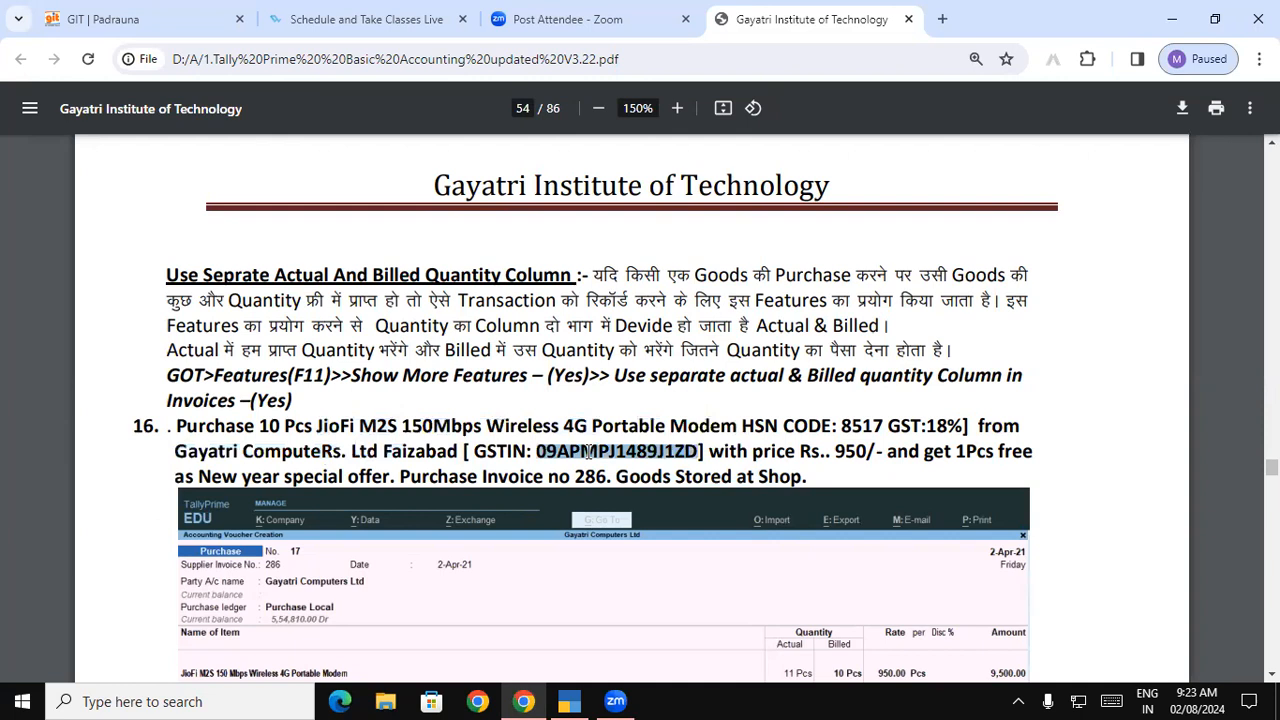
key("ctrl+c")
key("alt+Tab")
key("ctrl+alt+v")
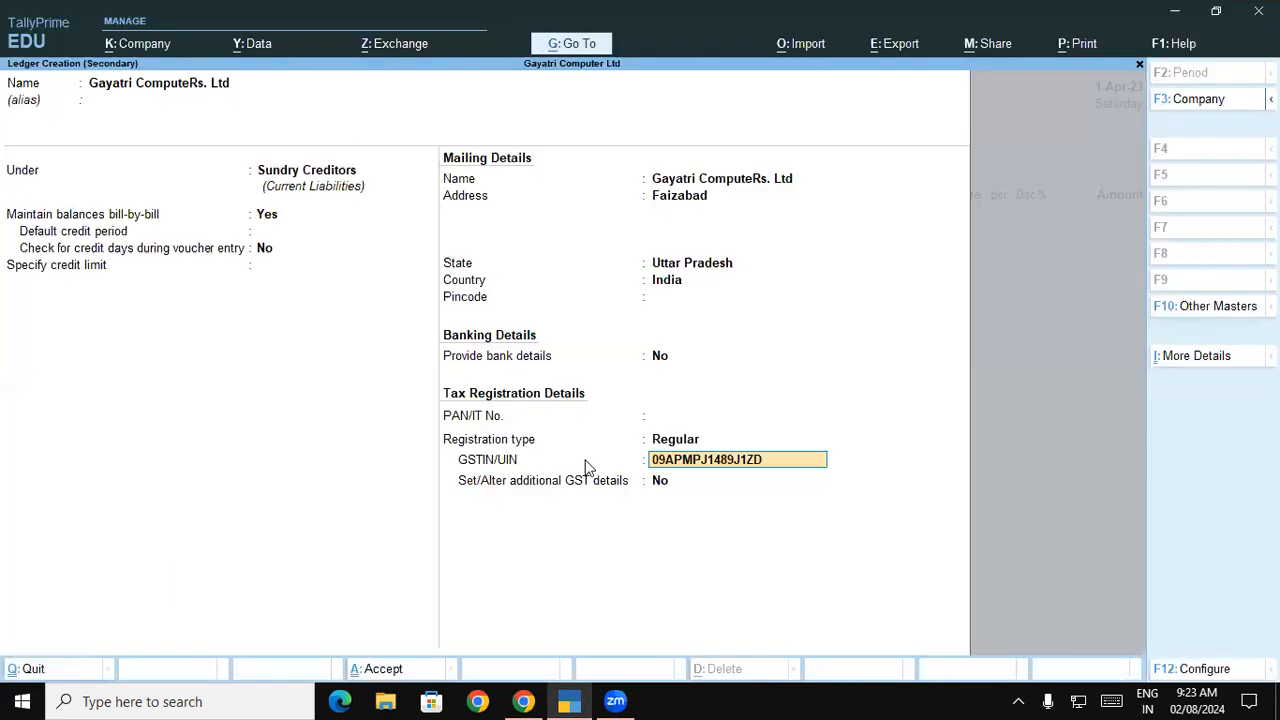
key("Return")
key("Return")
key("Return")
key("Return")
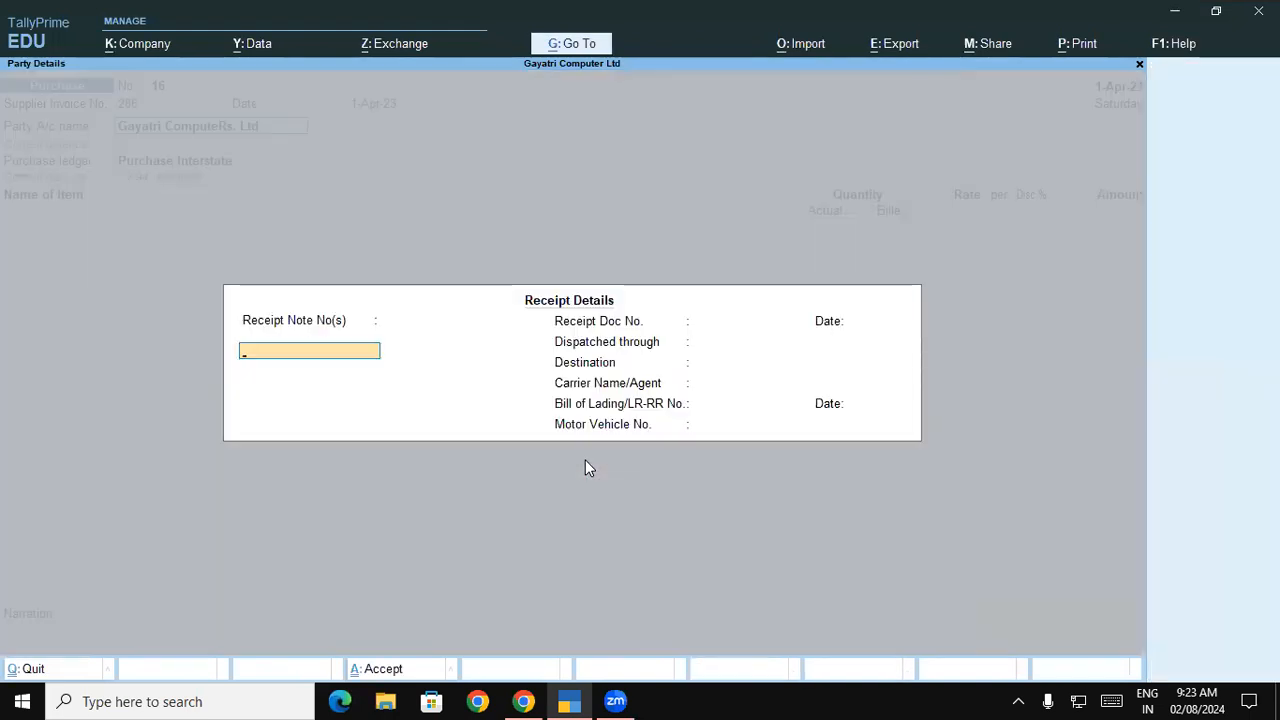
Accept the receipt and party details unchanged and choose Purchase Local as the voucher's purchase ledger.
key("ctrl+a")
key("ctrl+a")
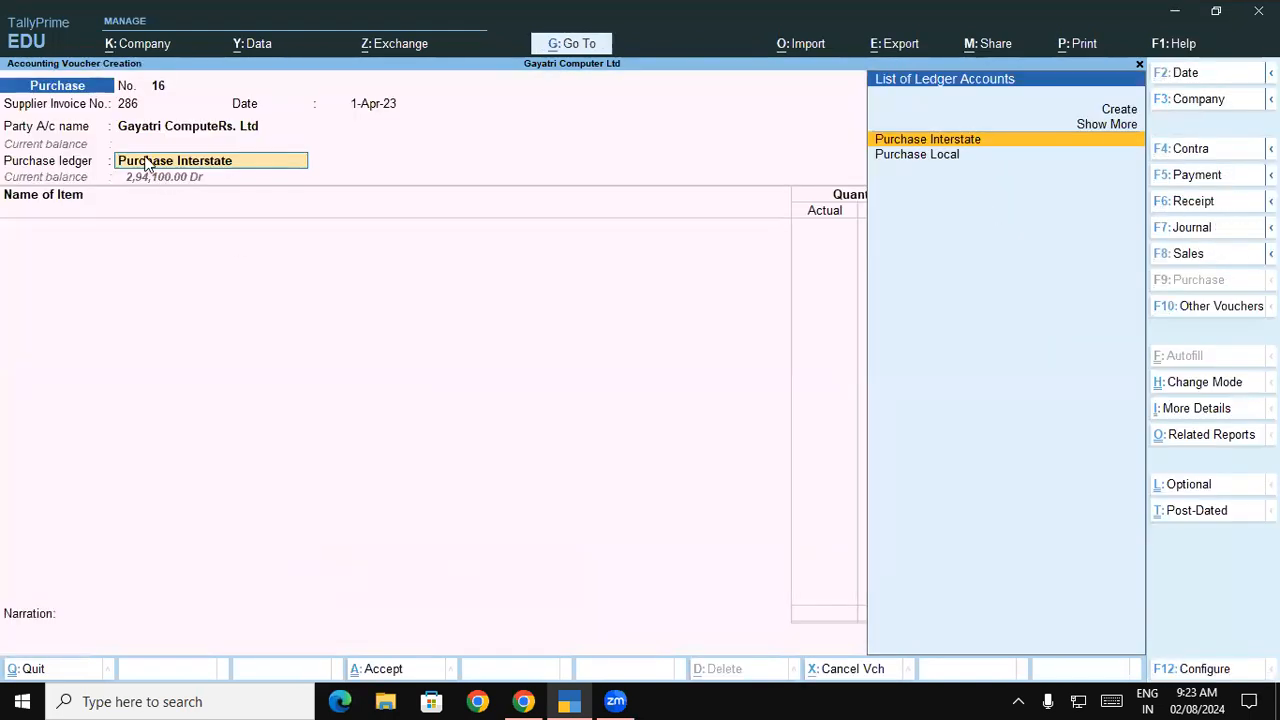
key("Down")
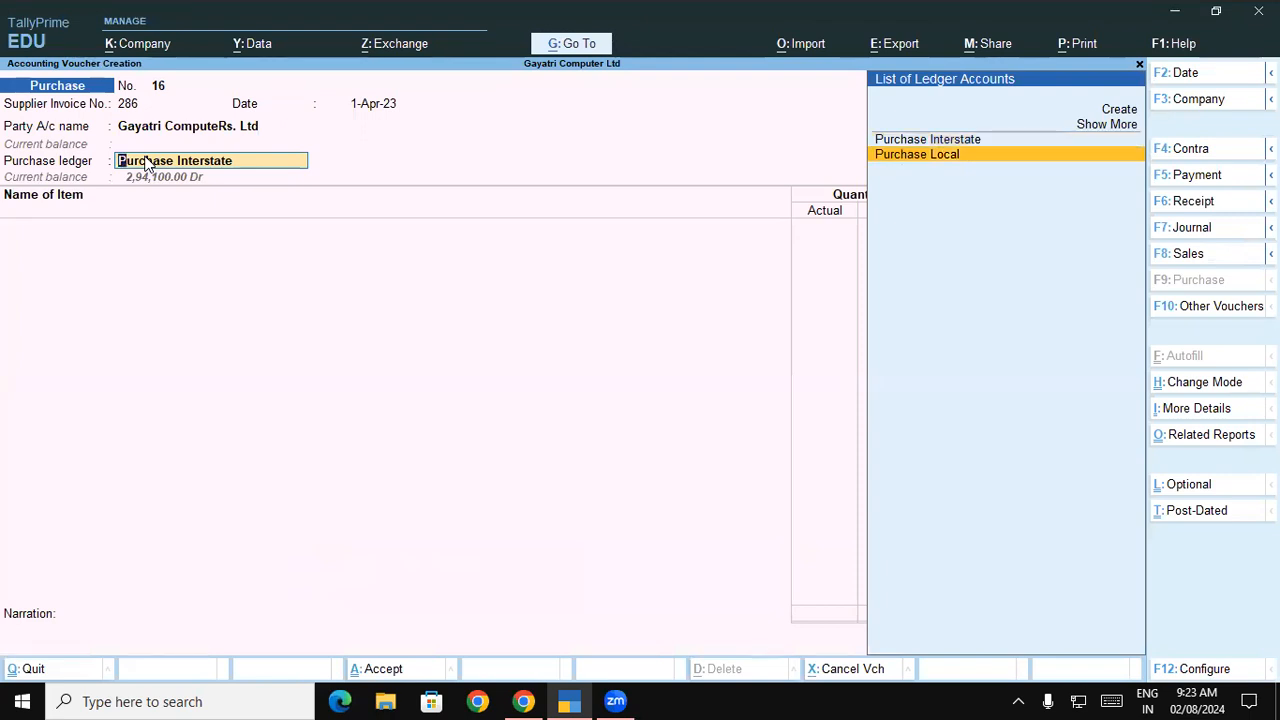
key("Return")
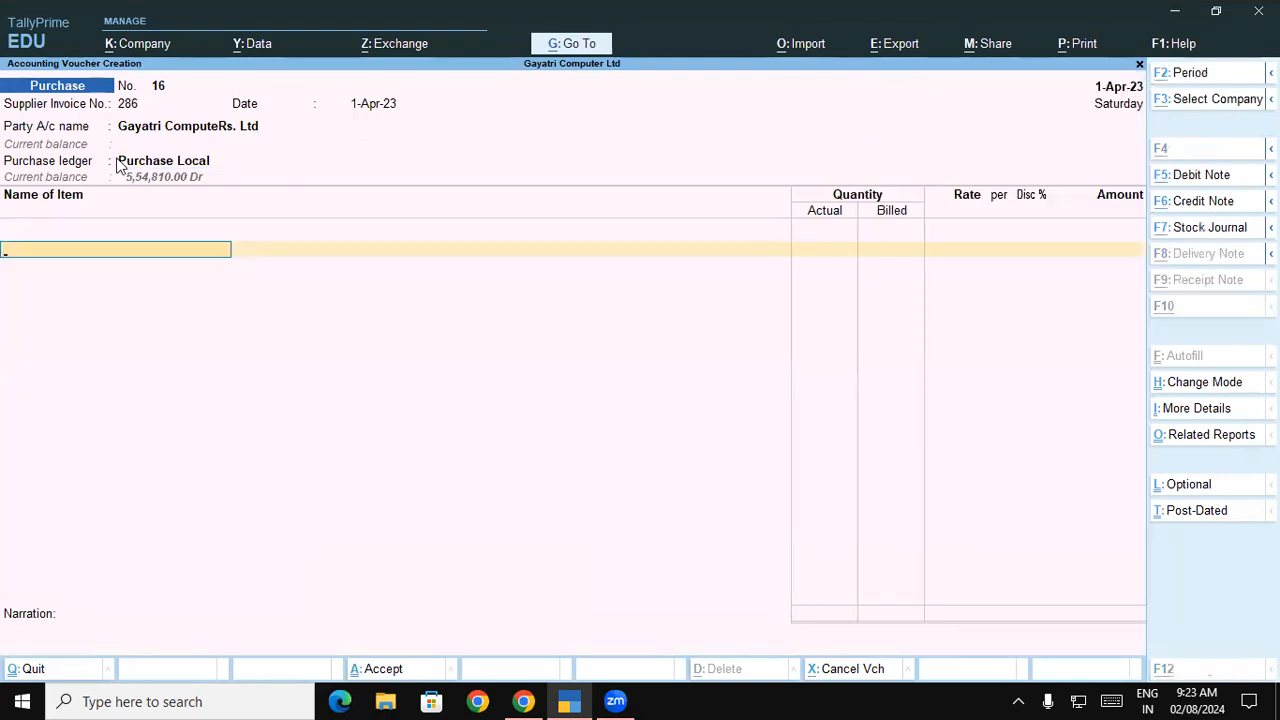
Create a stock item from the voucher named "JioFi M2S 150Mbps Wireless 4G Portable Modem", copying the name from question 16 in Chrome's PDF.
key("alt+Tab")
left_click_drag(316, 426, 712, 430)
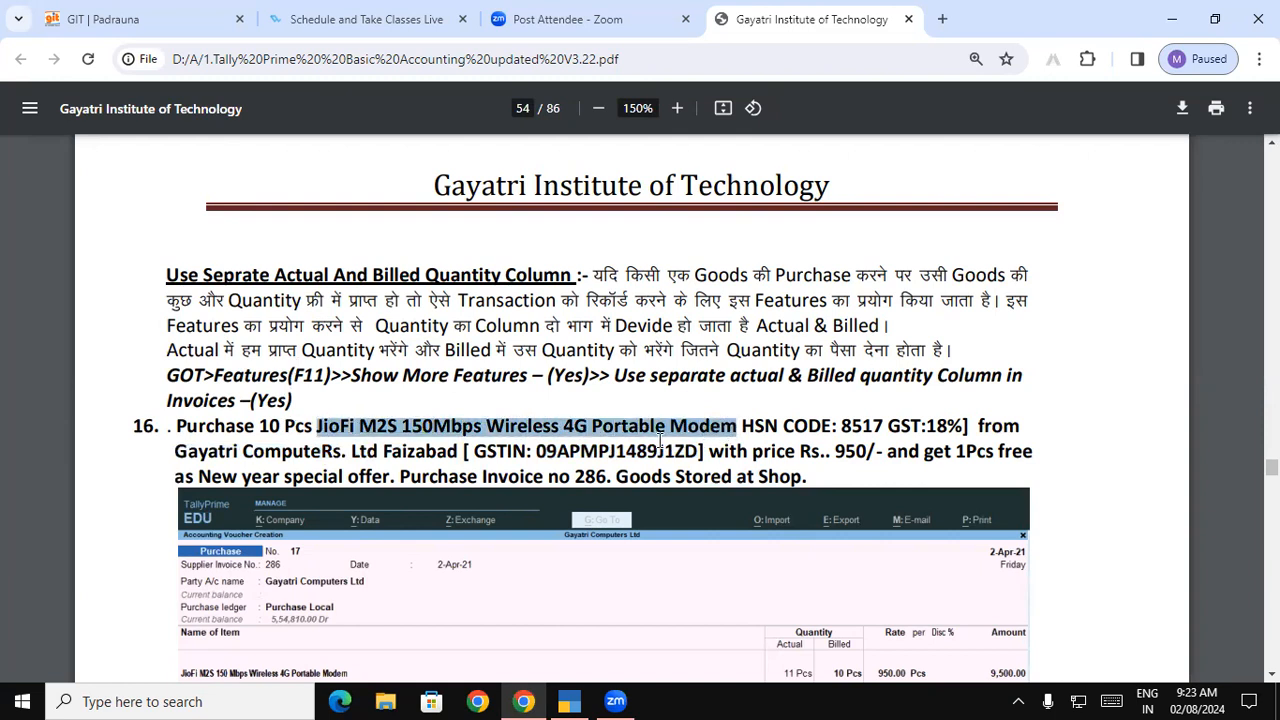
key("alt+Tab")
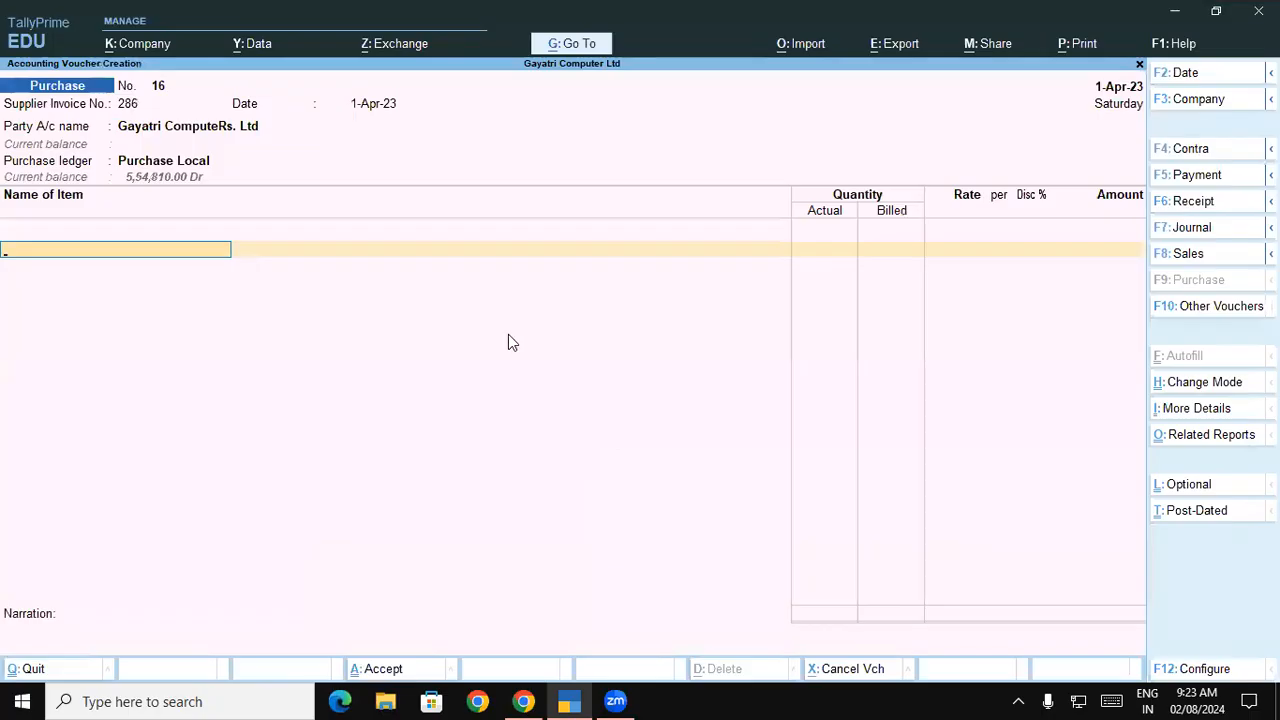
key("alt+c")
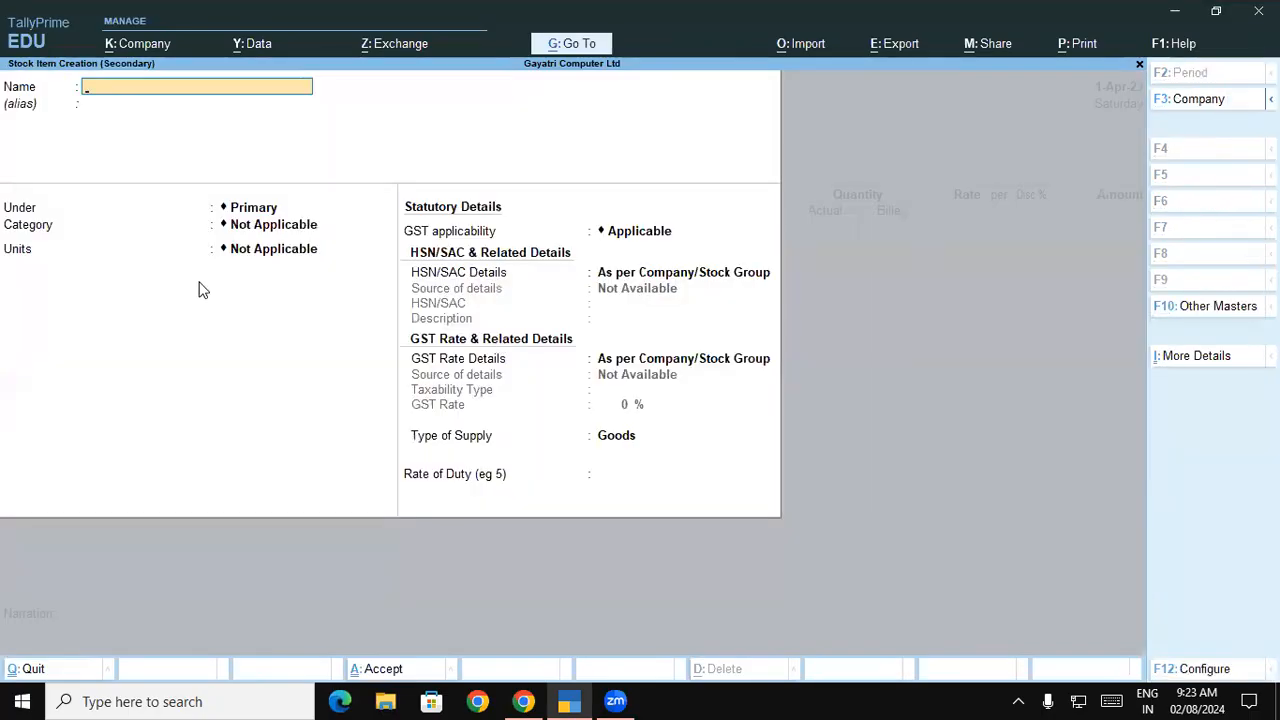
key("ctrl")
key("ctrl+v")
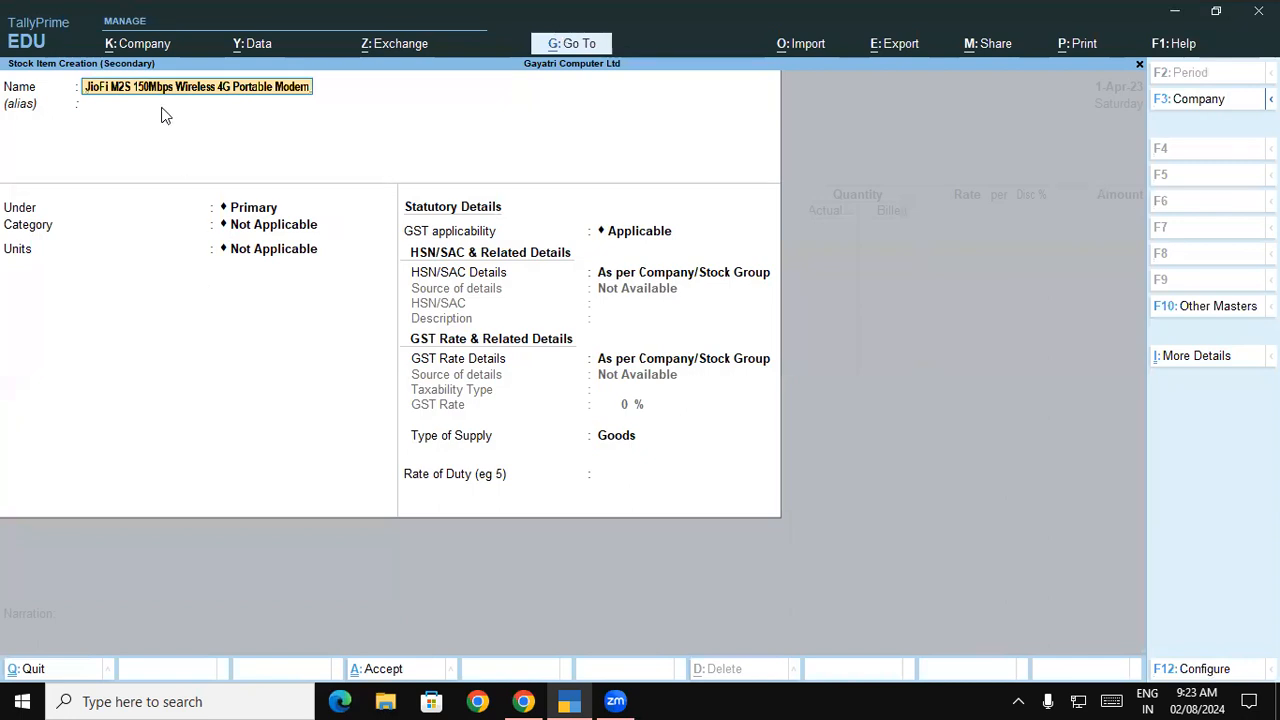
Place the new JioFi modem stock item under the Modem stock group, leaving its alias blank.
key("Return")
key("Return")
type("Mo")
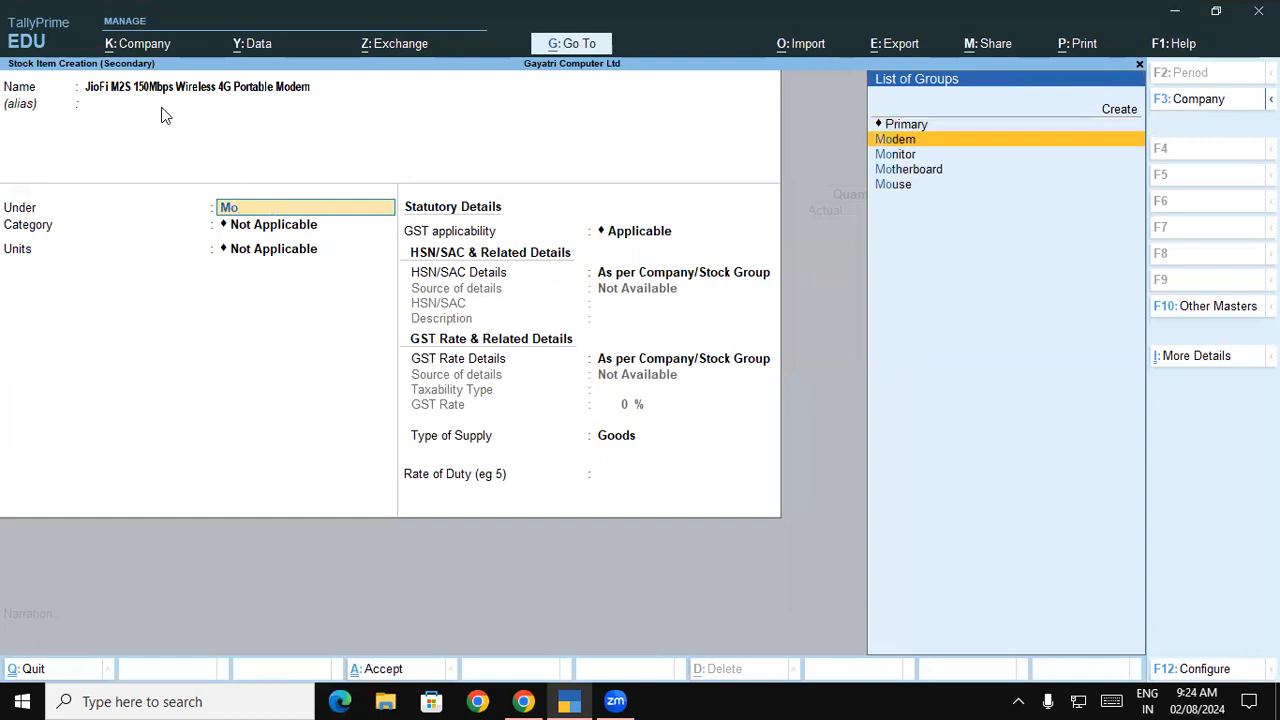
key("Return")
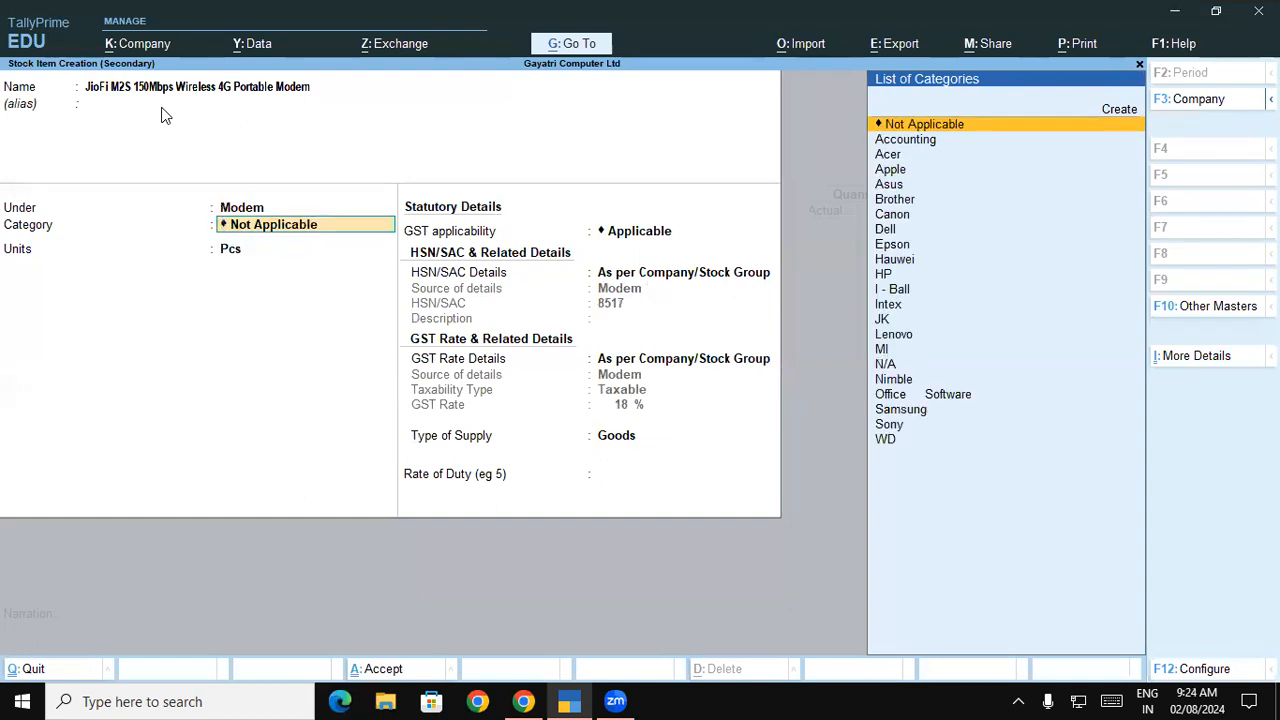
Create a stock category named "Jio" under Primary for the item, keep Pcs and the GST defaults, and save the stock item.
type("j")
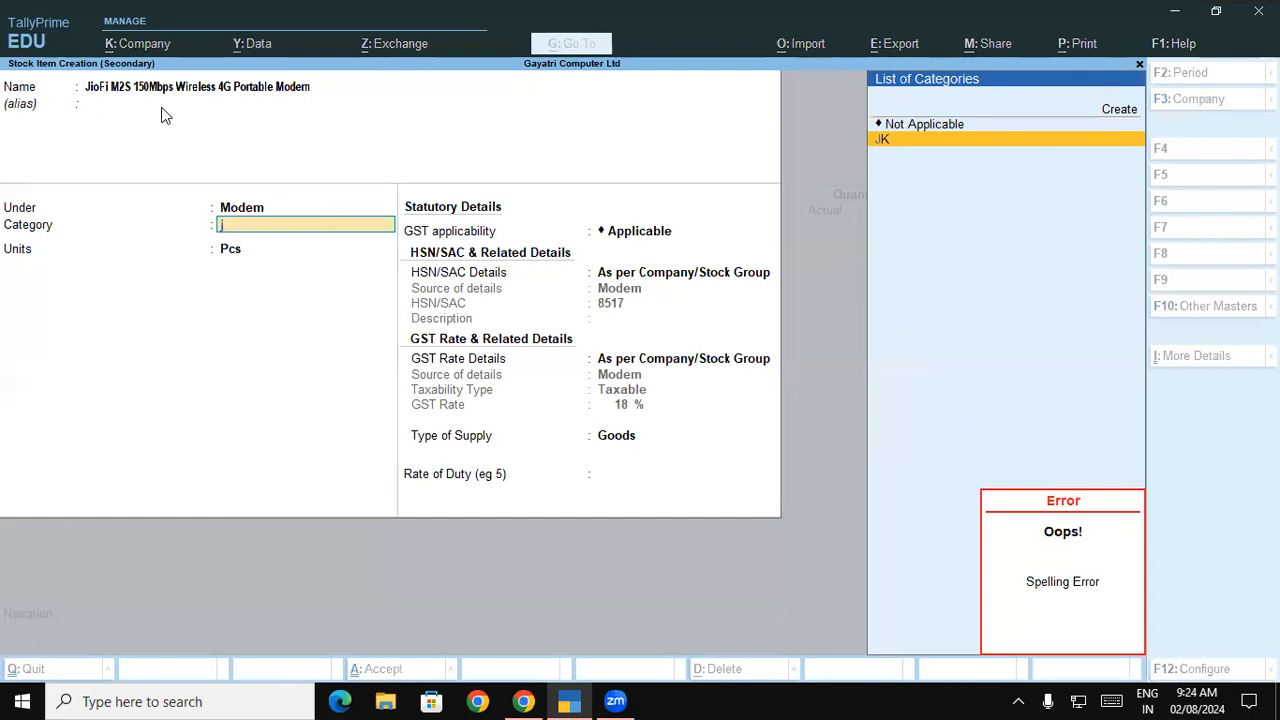
key("Return")
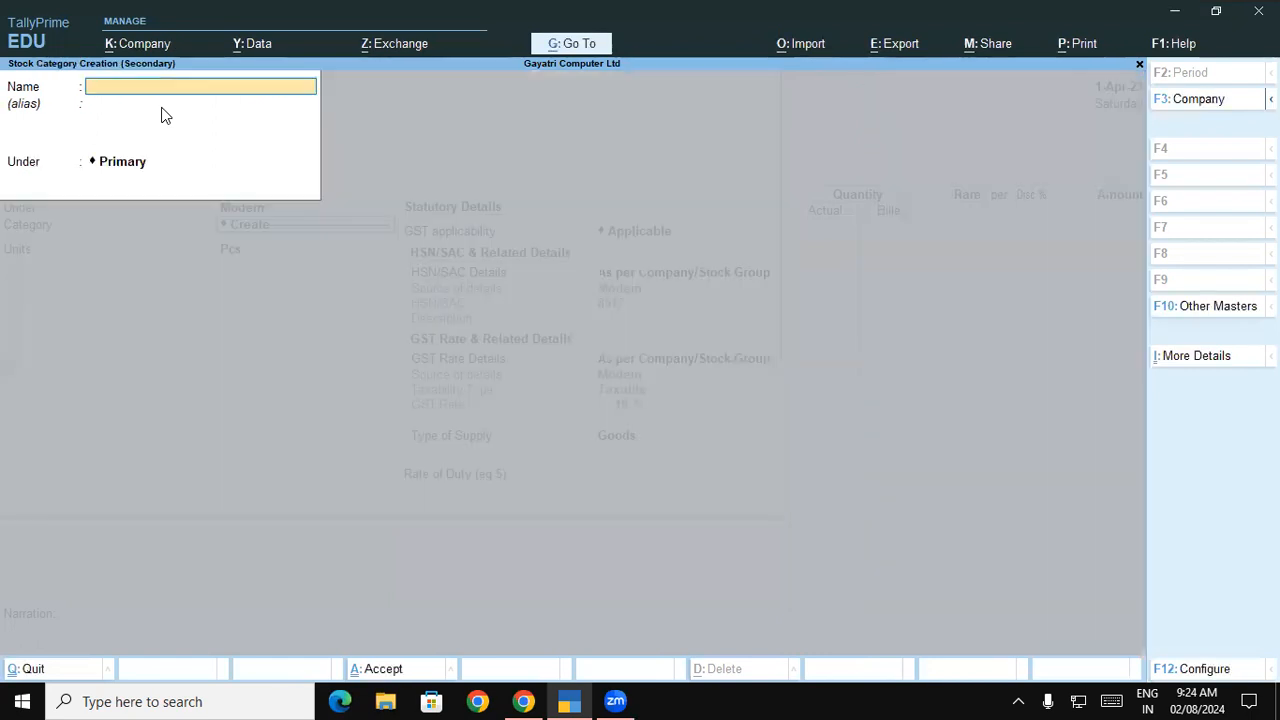
type("Jio")
key("Return")
key("Return")
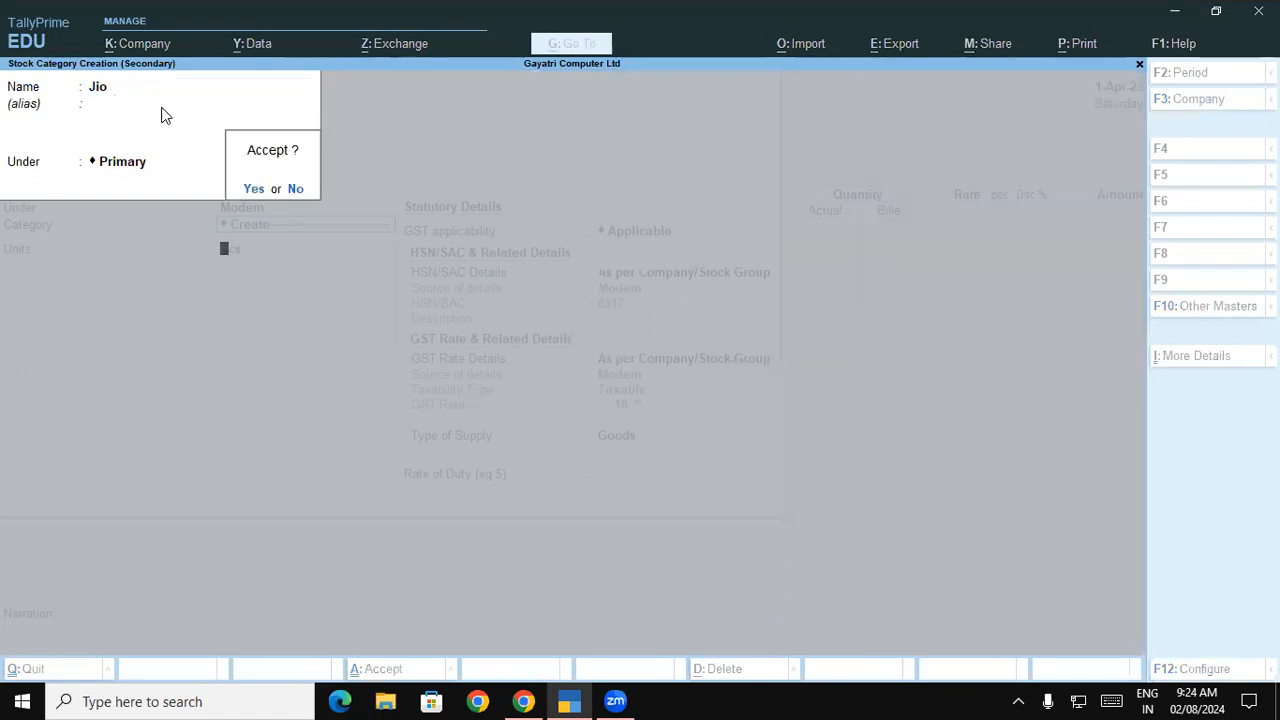
key("Return")
key("Return")
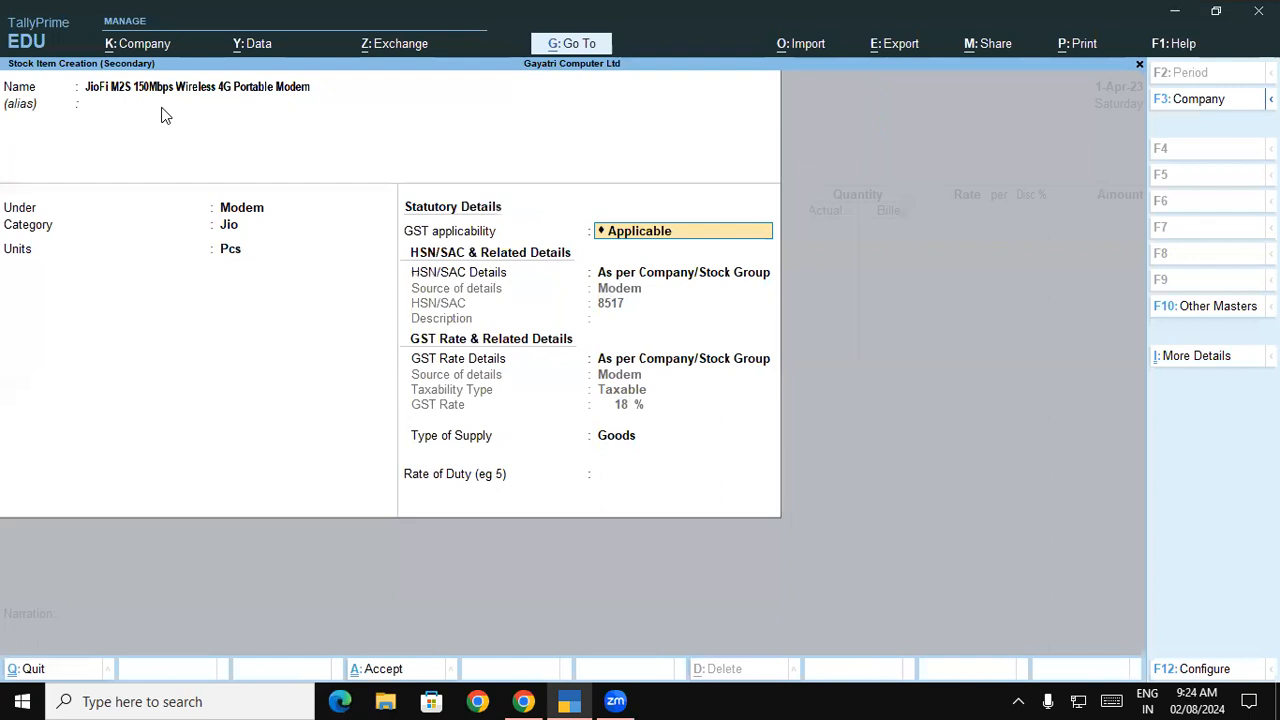
key("ctrl")
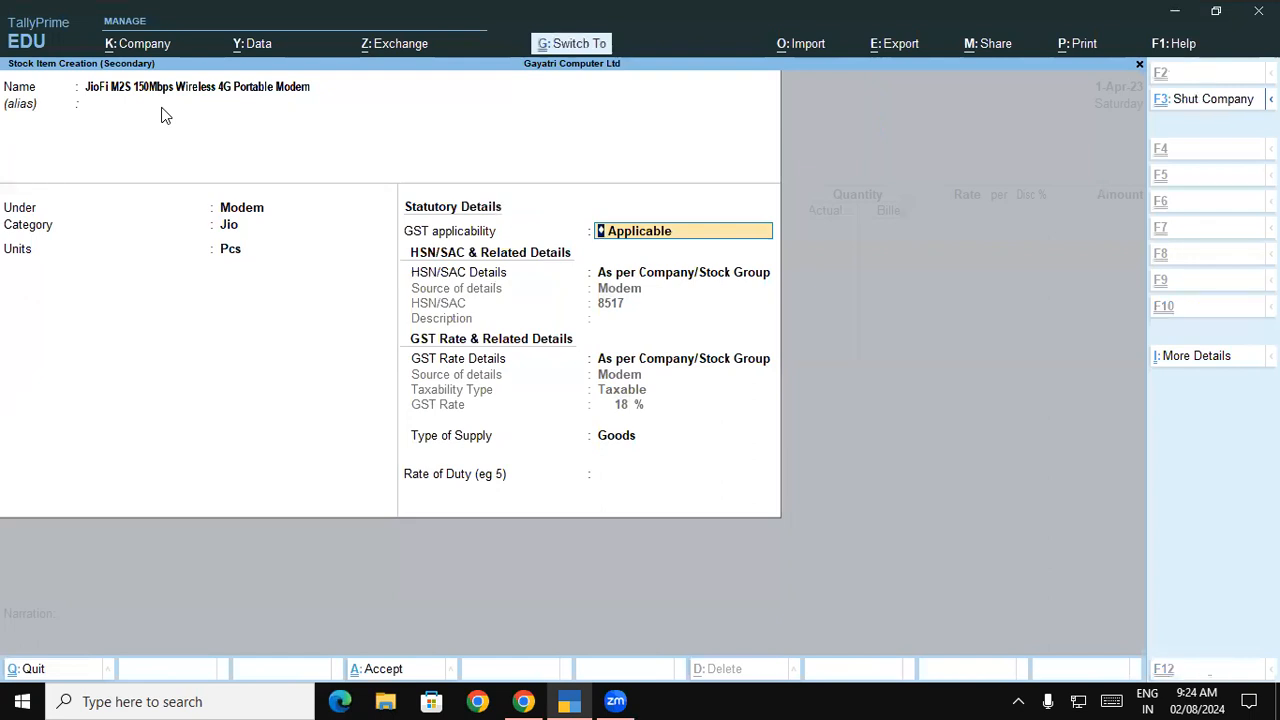
key("ctrl+a")
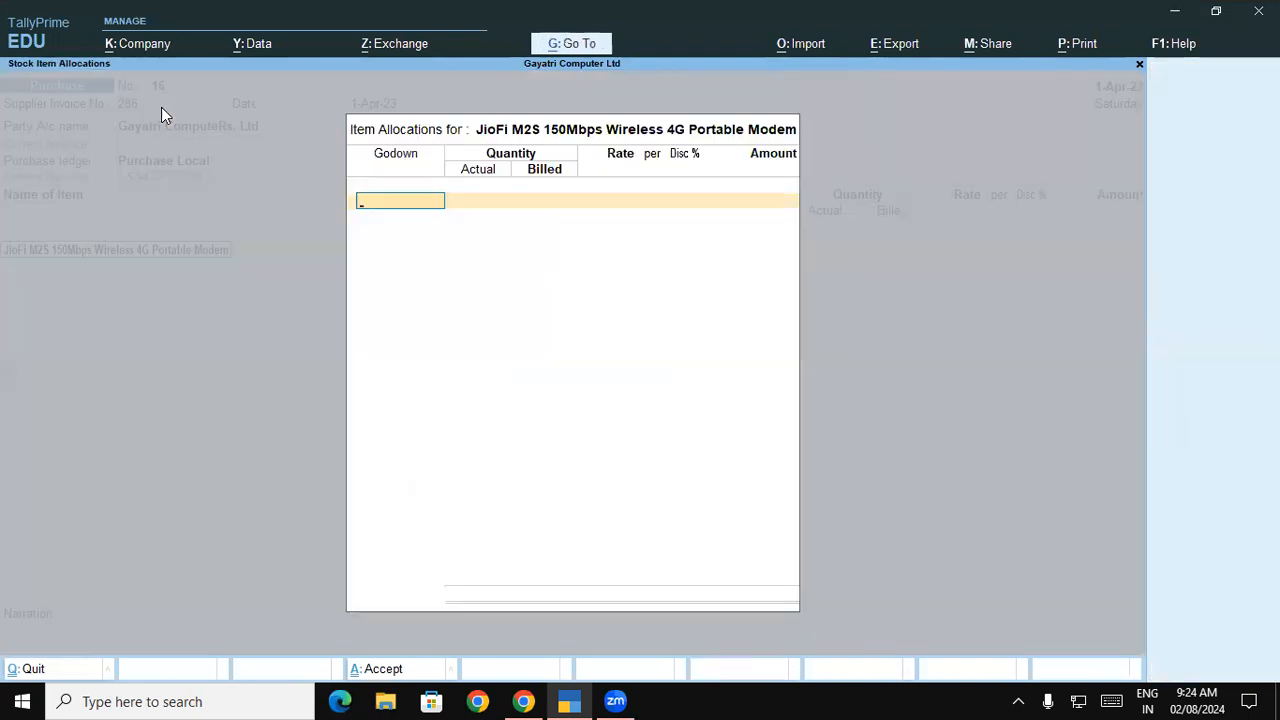
Check question 16's storage location in Chrome's PDF and allocate the modem to the Shop godown in TallyPrime.
left_click(525, 695)
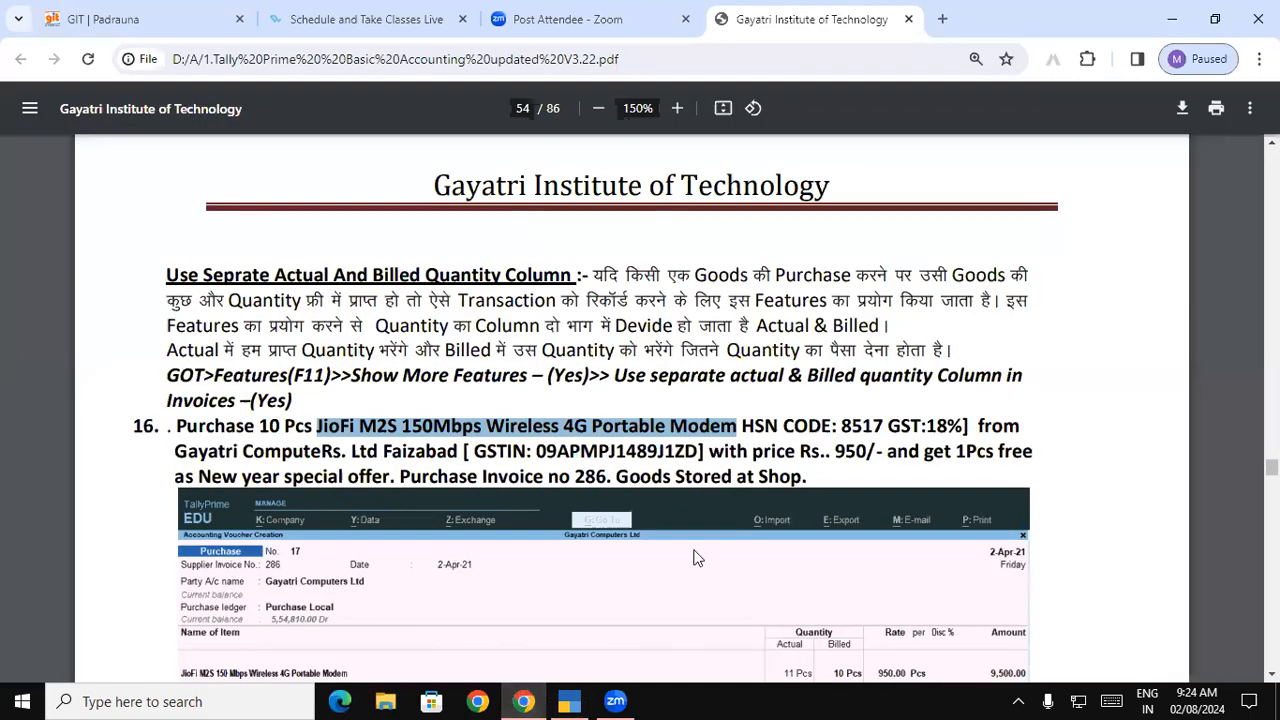
scroll(605, 533, "down", 5)
scroll(605, 533, "up", 3)
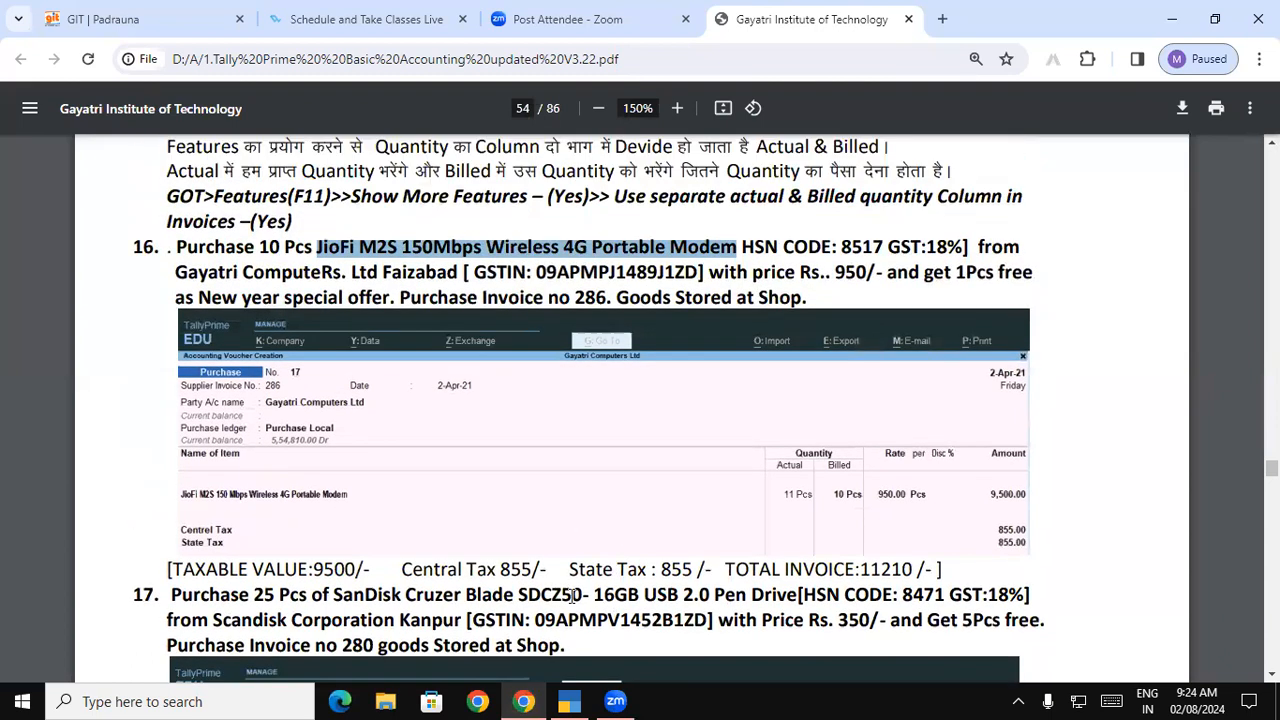
left_click(569, 701)
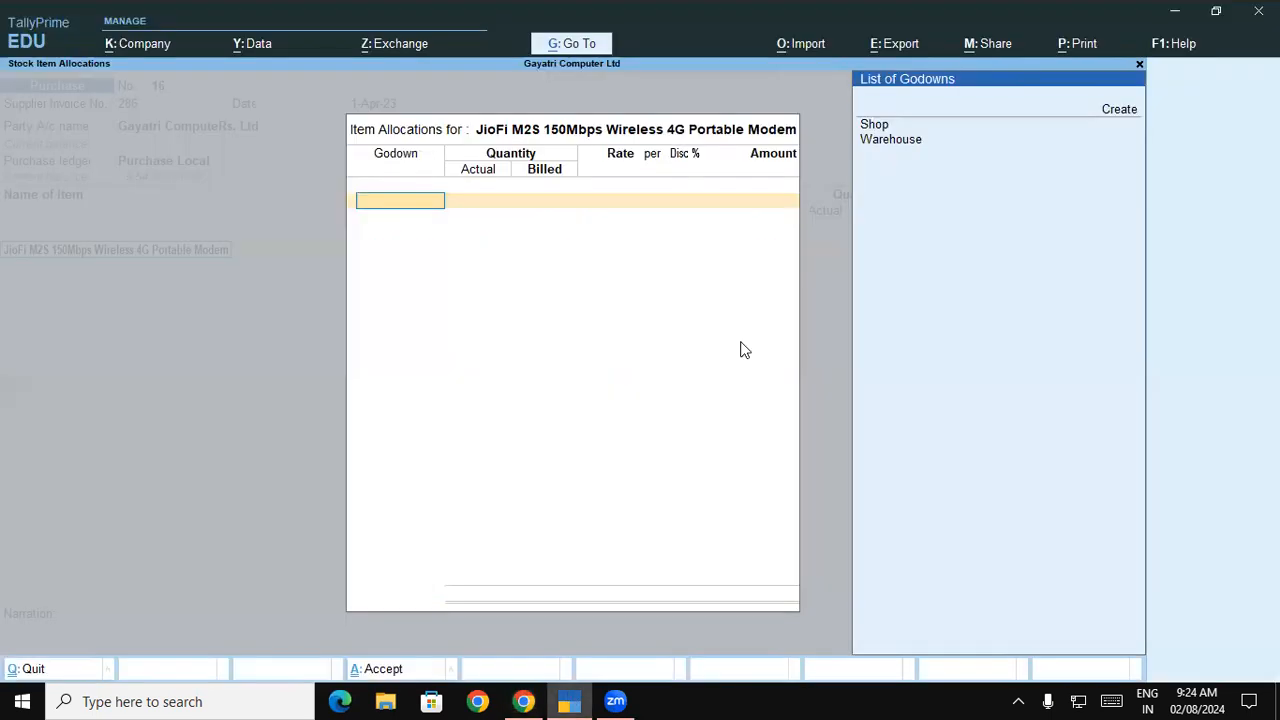
key("Return")
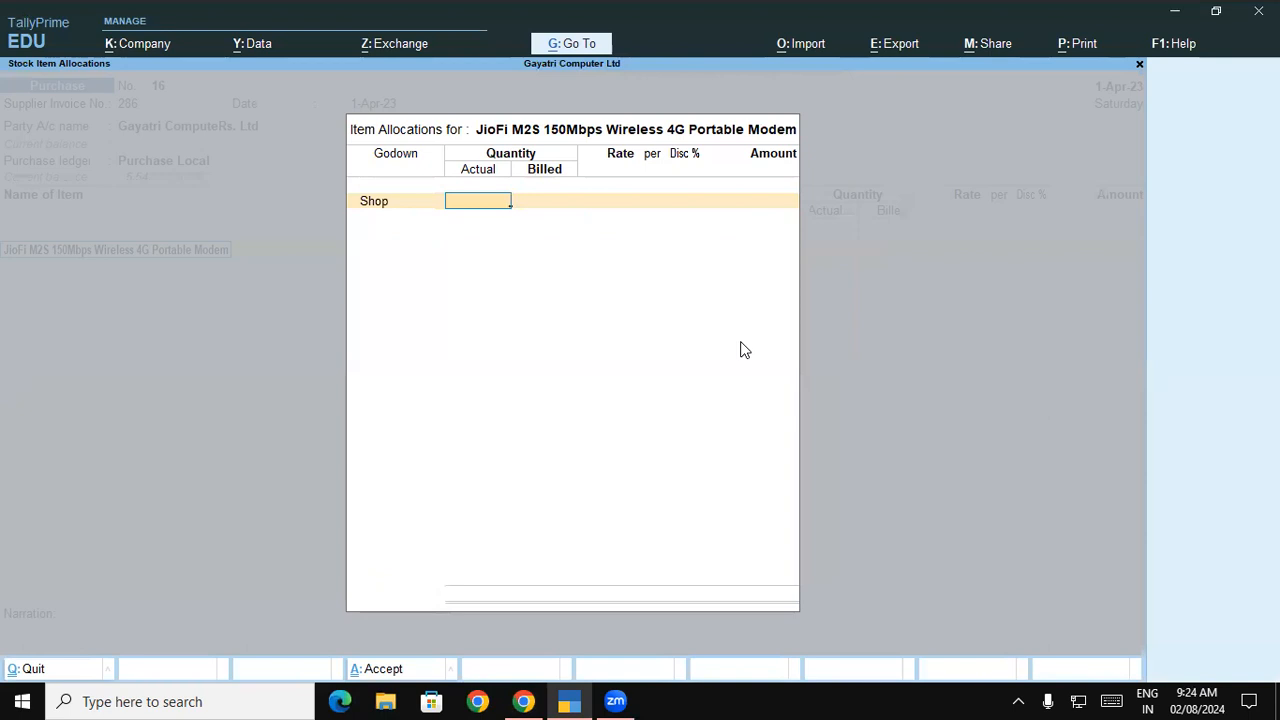
Review the purchased and free quantities in Chrome's PDF, and enter 11 Pcs actual and 10 Pcs billed in the TallyPrime allocation.
key("alt+Tab")
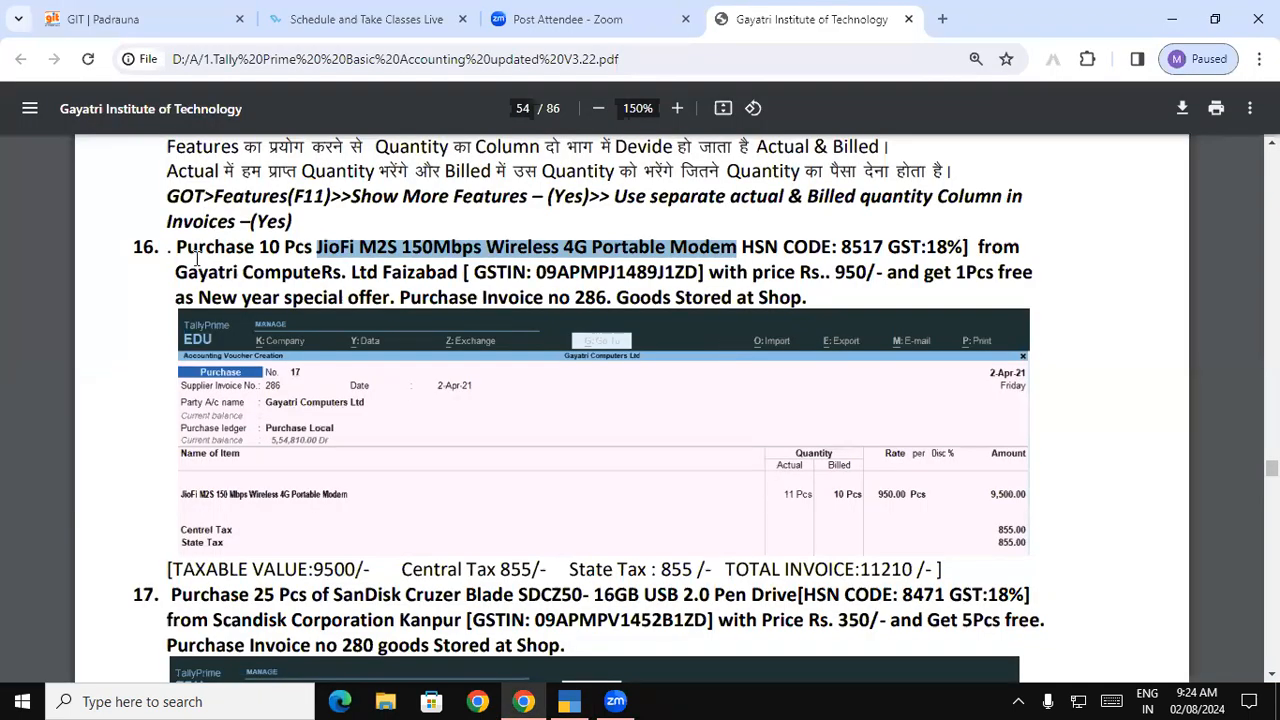
left_click_drag(178, 248, 850, 252)
left_click_drag(226, 300, 1034, 274)
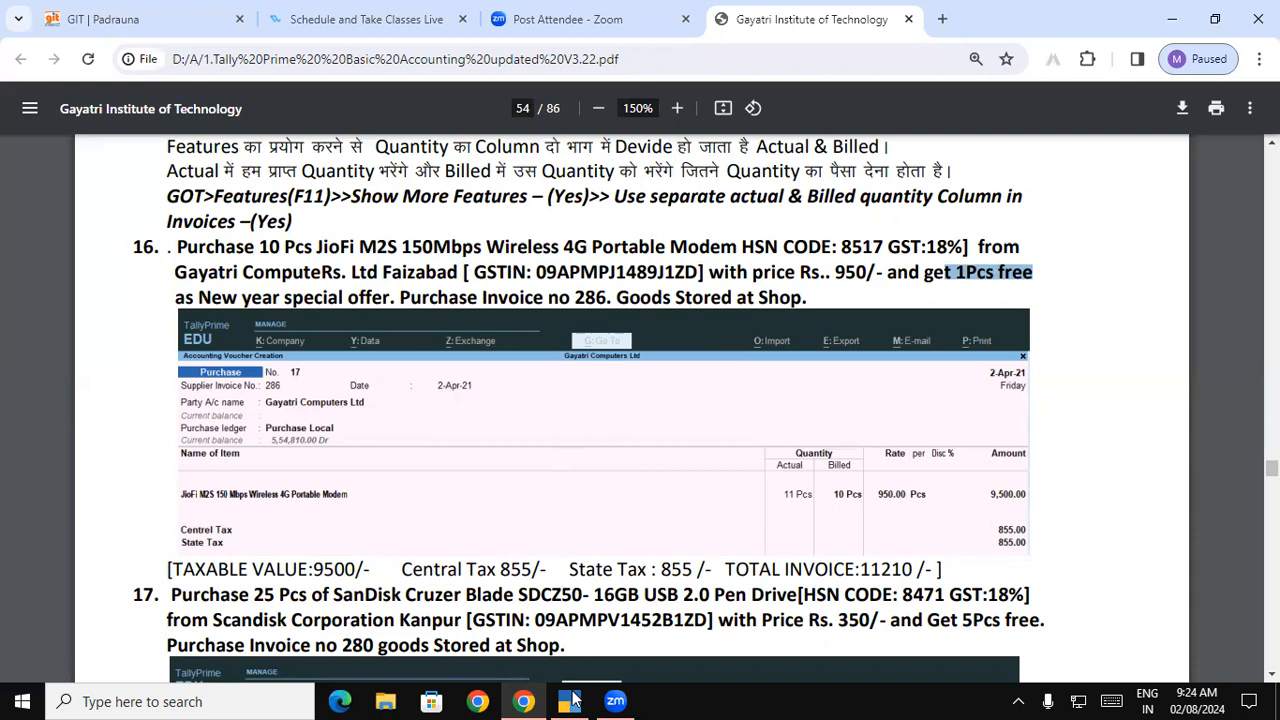
key("alt+Tab")
type("11")
key("Return")
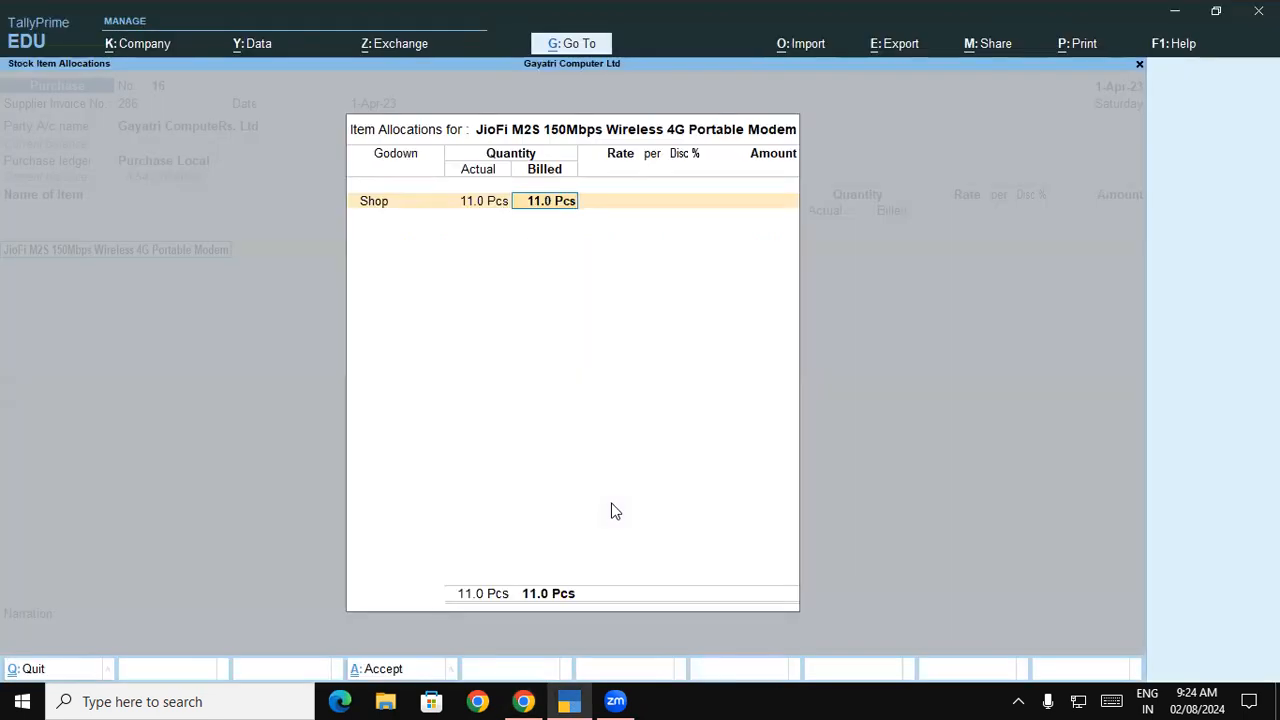
type("2")
key("BackSpace")
type("10")
key("Return")
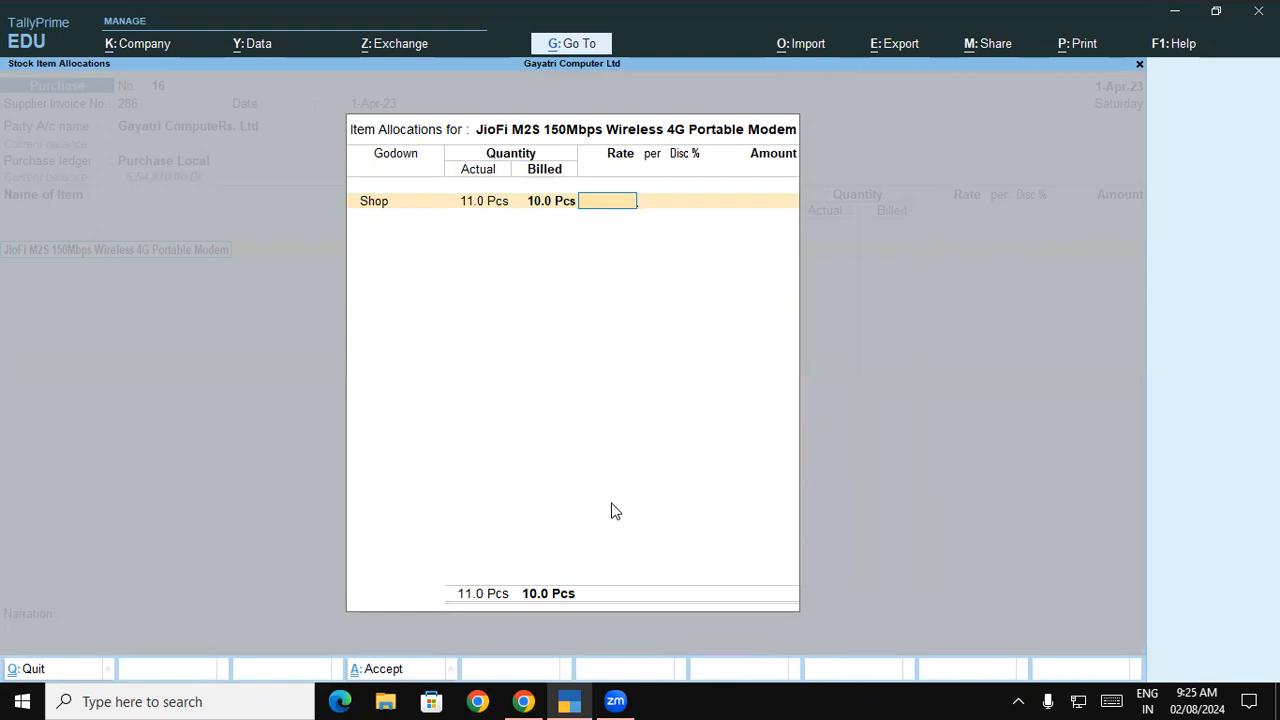
Set the modem's rate to 950 per Pcs and accept the item allocation into the purchase voucher.
type("950")
key("Return")
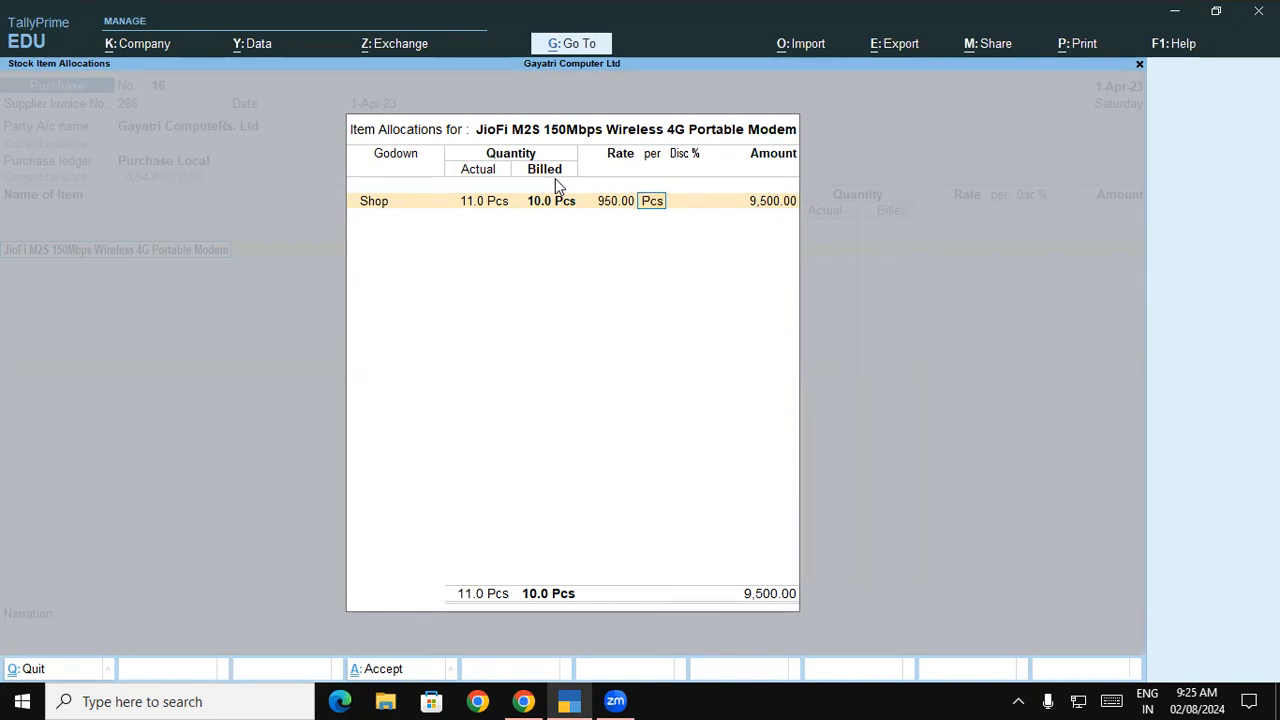
key("Return")
key("Return")
key("Return")
key("Return")
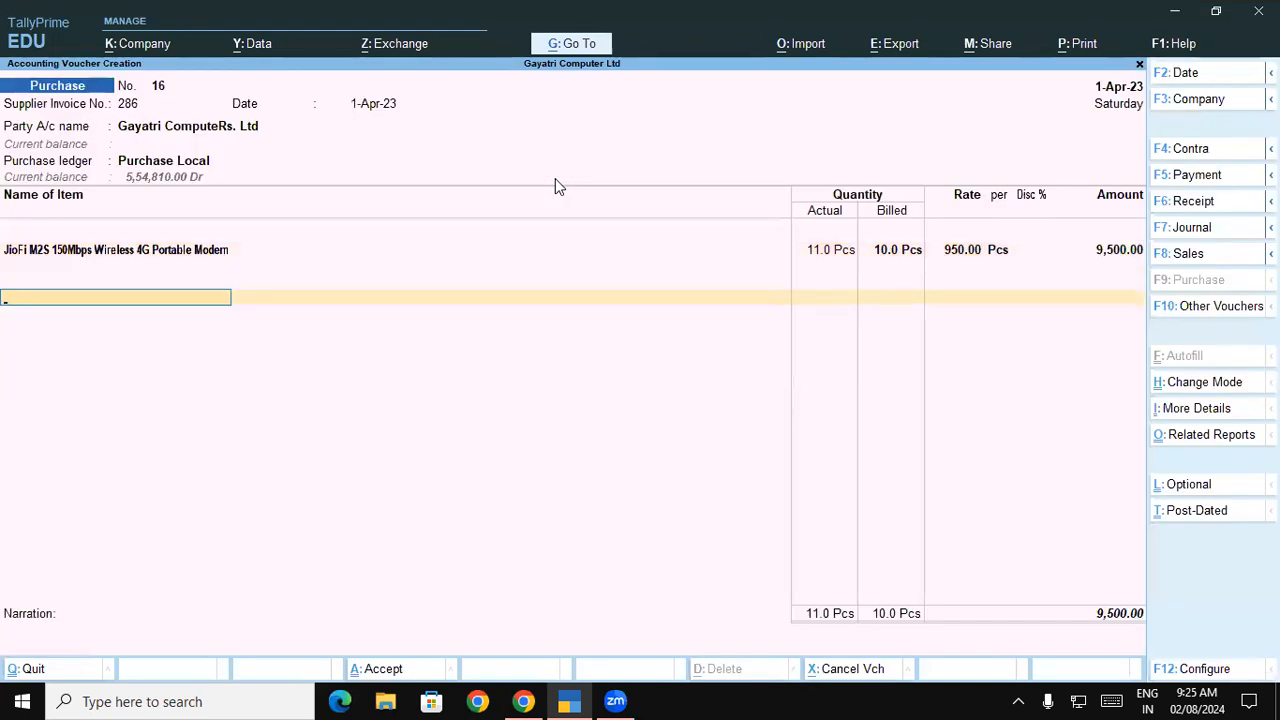
Add the Central Tax and State Tax ledgers below the modem item, keeping their calculated amounts.
type("Ce")
key("Return")
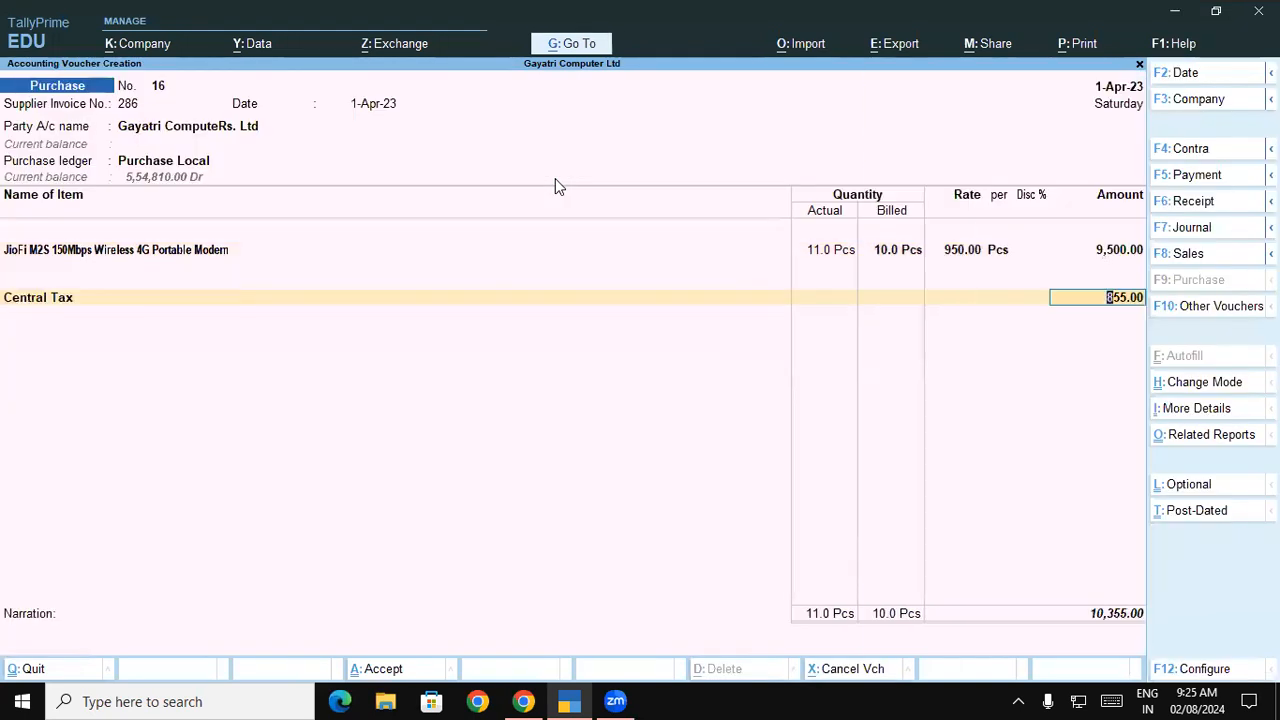
key("Return")
type("St")
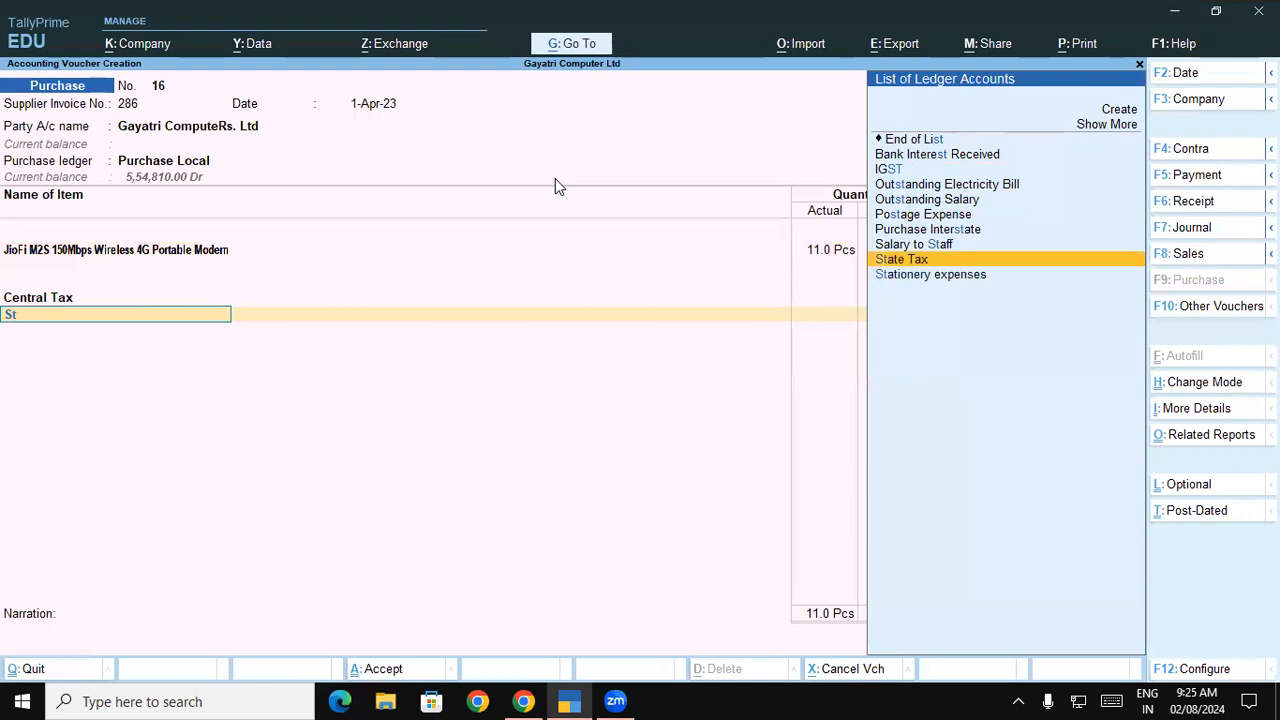
key("Return")
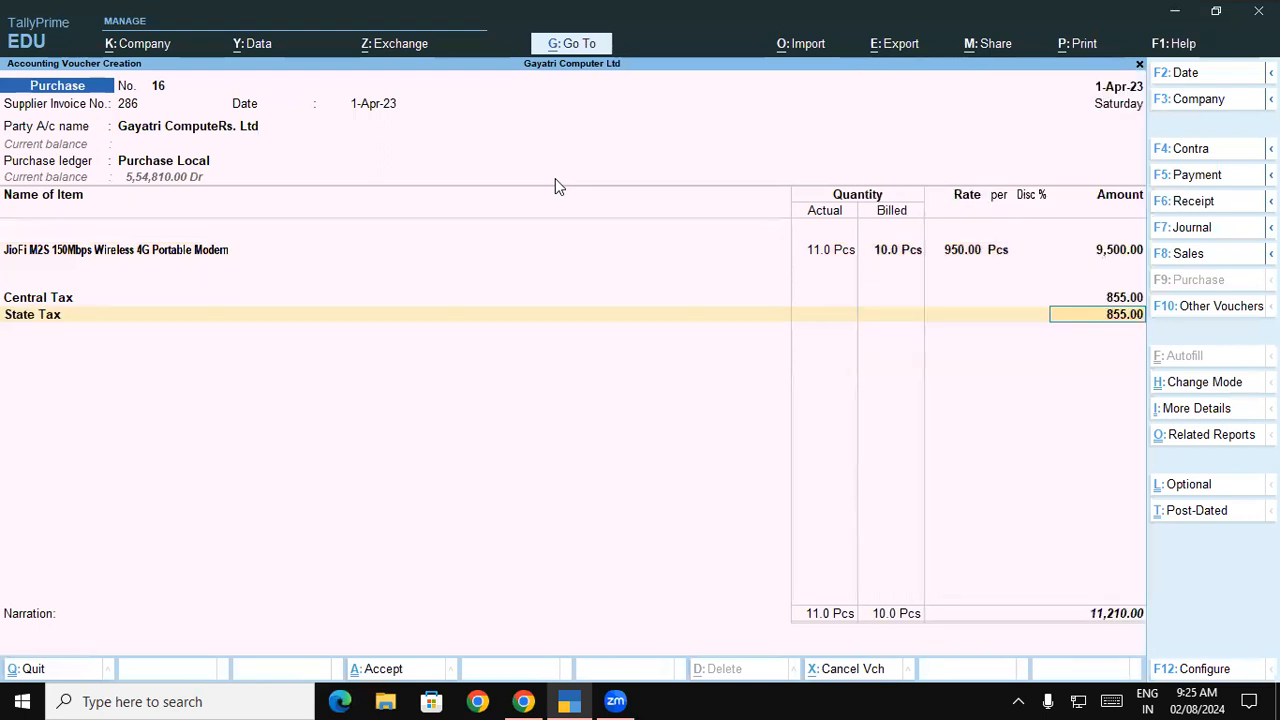
Compare the entry with question 16 in Chrome's PDF and save the purchase voucher in TallyPrime.
key("alt+Tab")
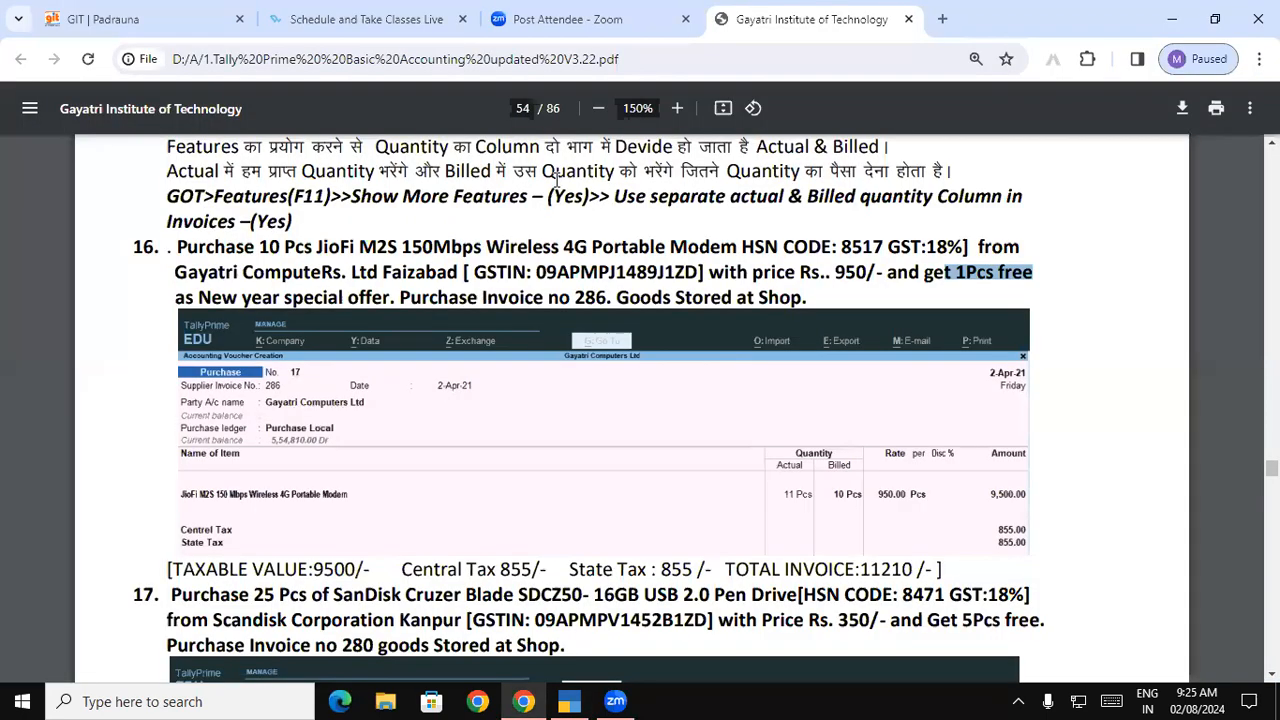
left_click_drag(236, 246, 873, 317)
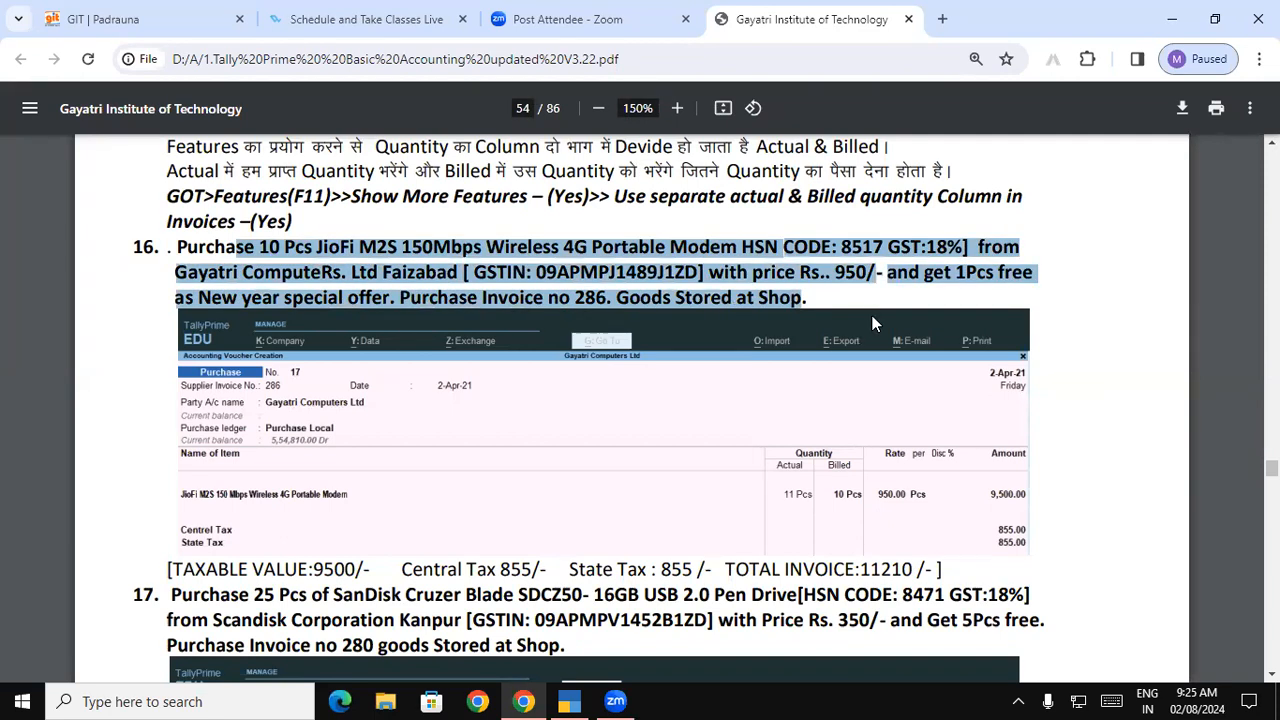
left_click(569, 701)
key("ctrl+a")
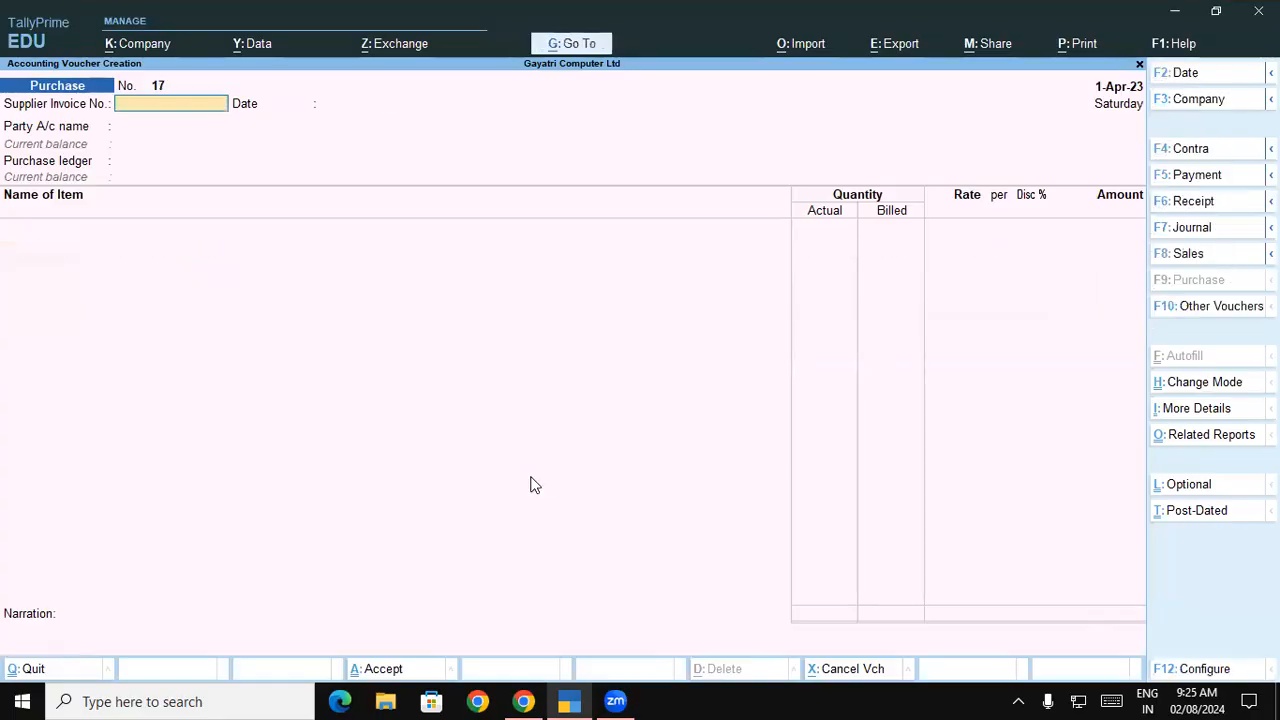
Find question 17 in Chrome's PDF and read which item is purchased and the supplier's name and city.
left_click(524, 701)
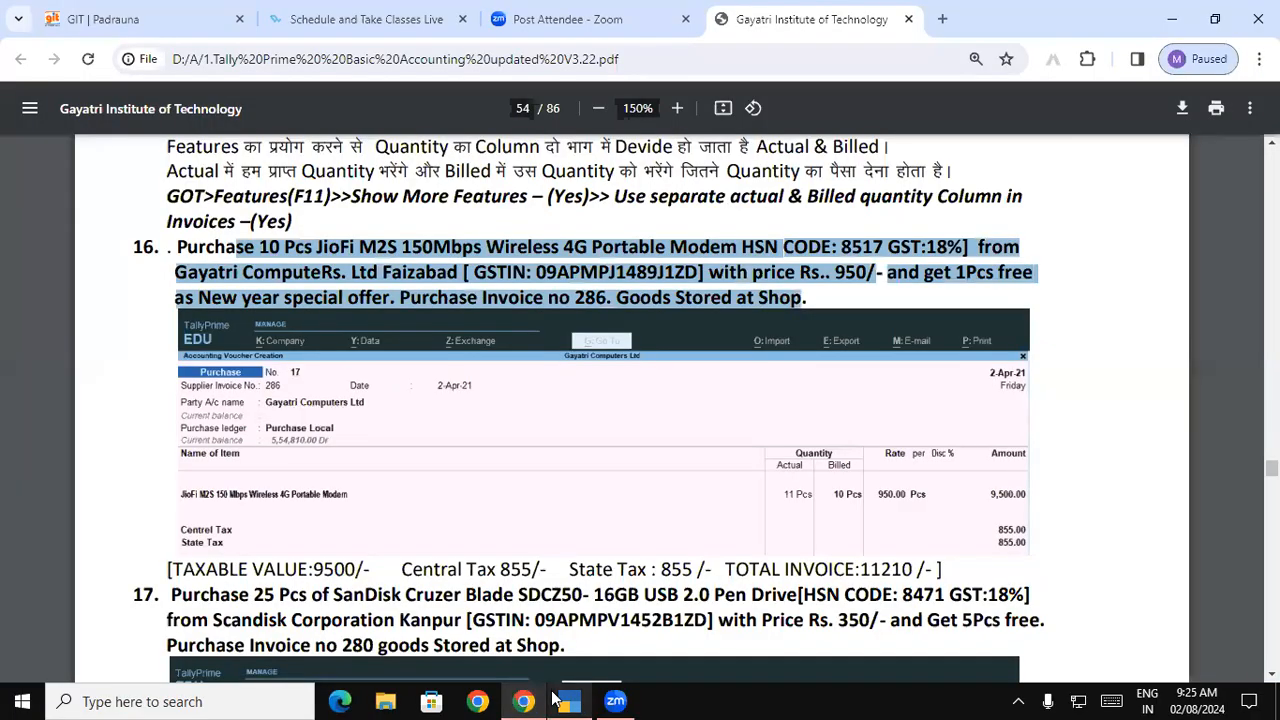
left_click(906, 439)
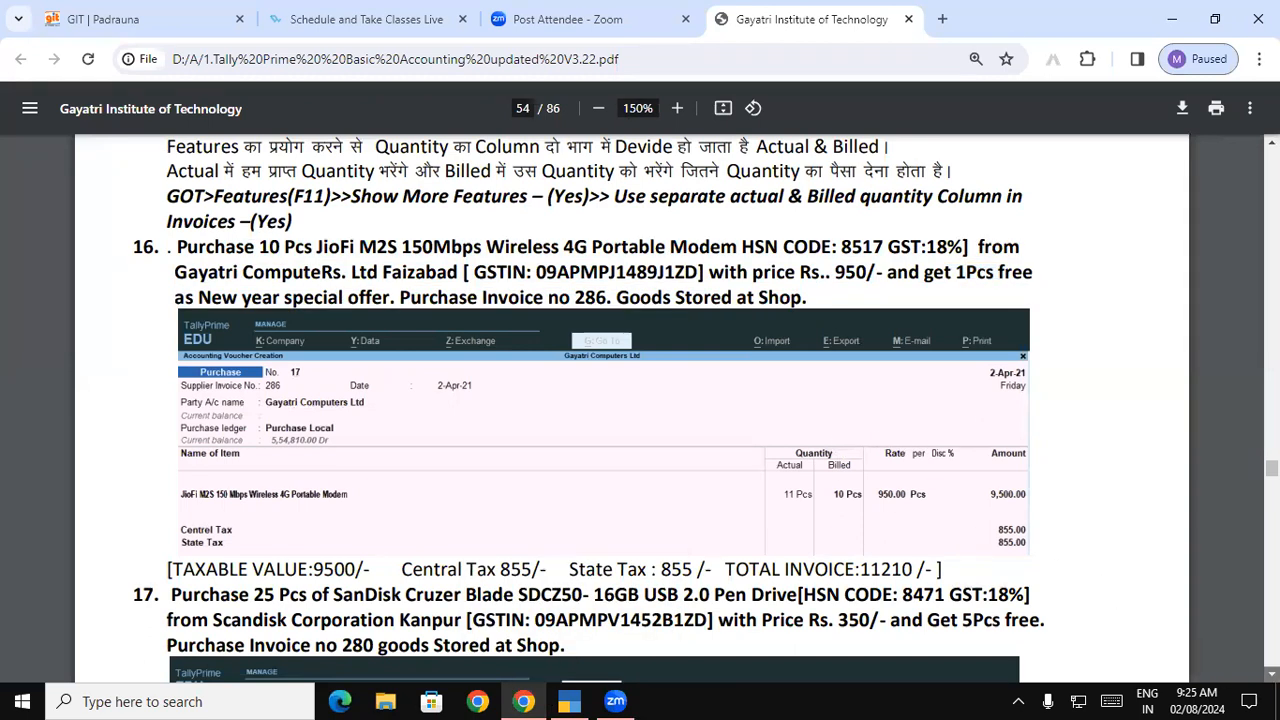
scroll(1207, 664, "down", 2)
scroll(412, 330, "down", 4)
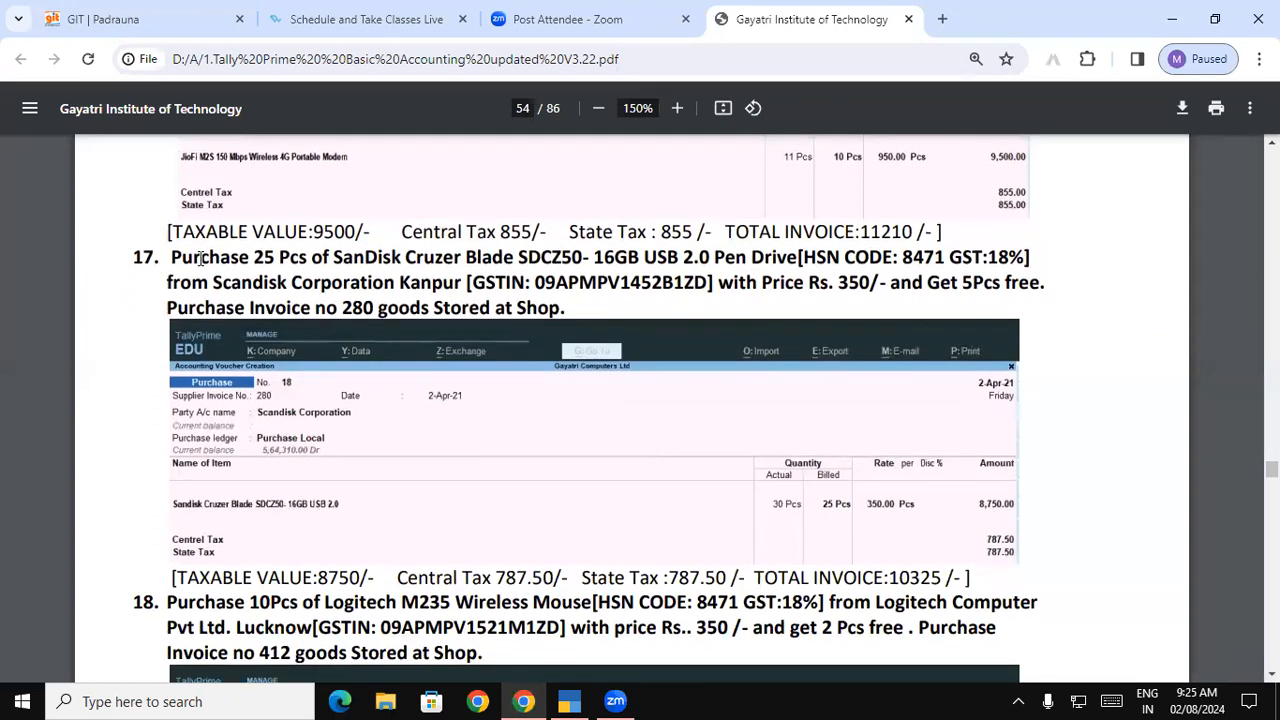
left_click_drag(183, 258, 751, 255)
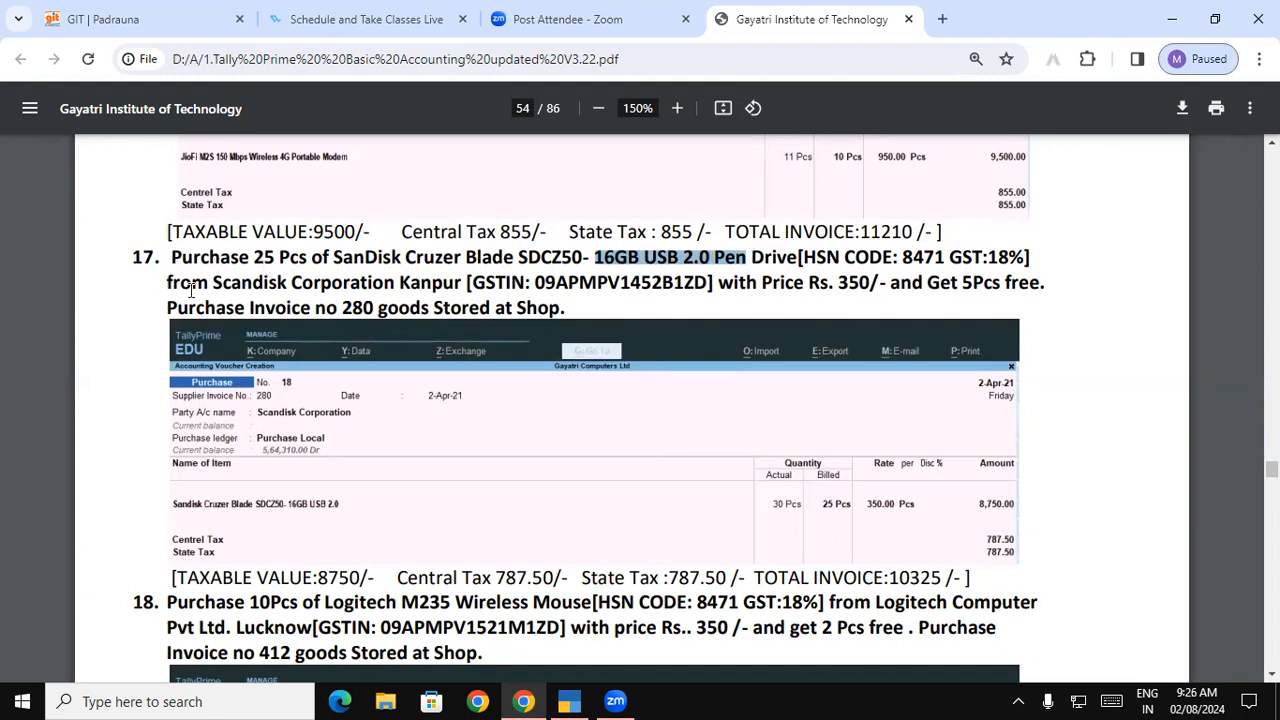
left_click_drag(213, 283, 462, 285)
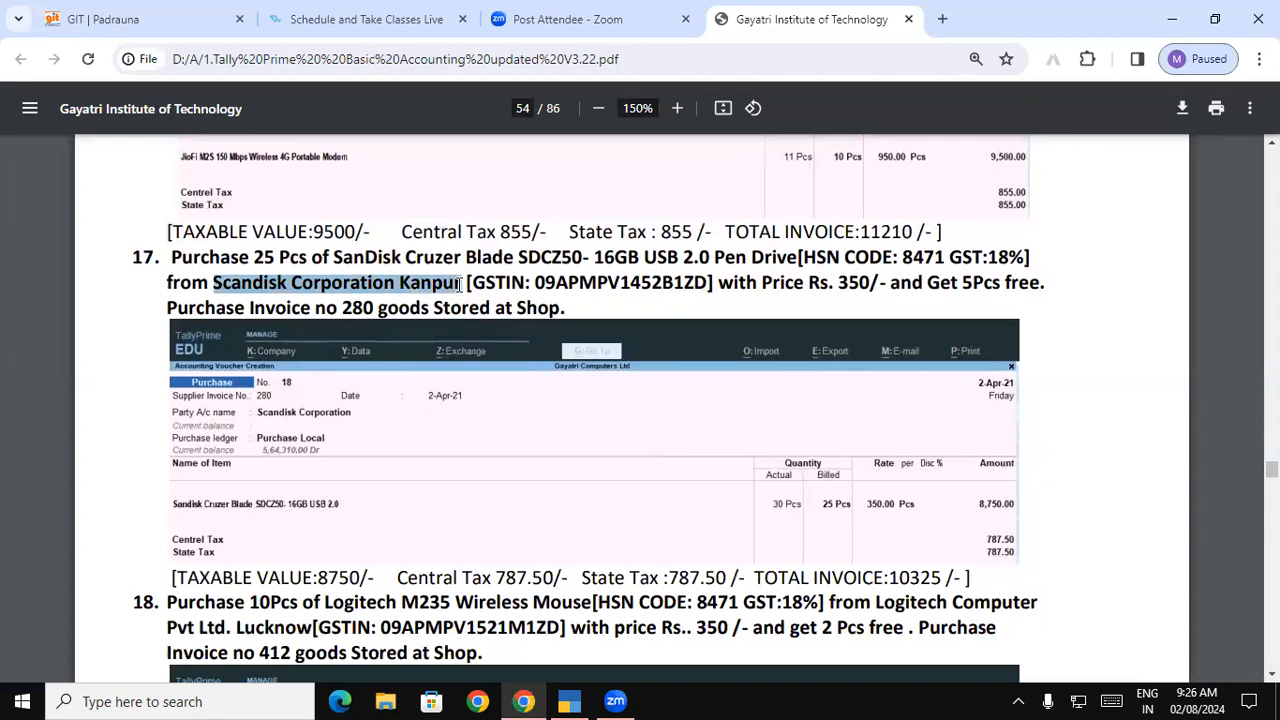
left_click(455, 285)
double_click(443, 283)
left_click_drag(213, 283, 386, 284)
left_click_drag(391, 284, 398, 284)
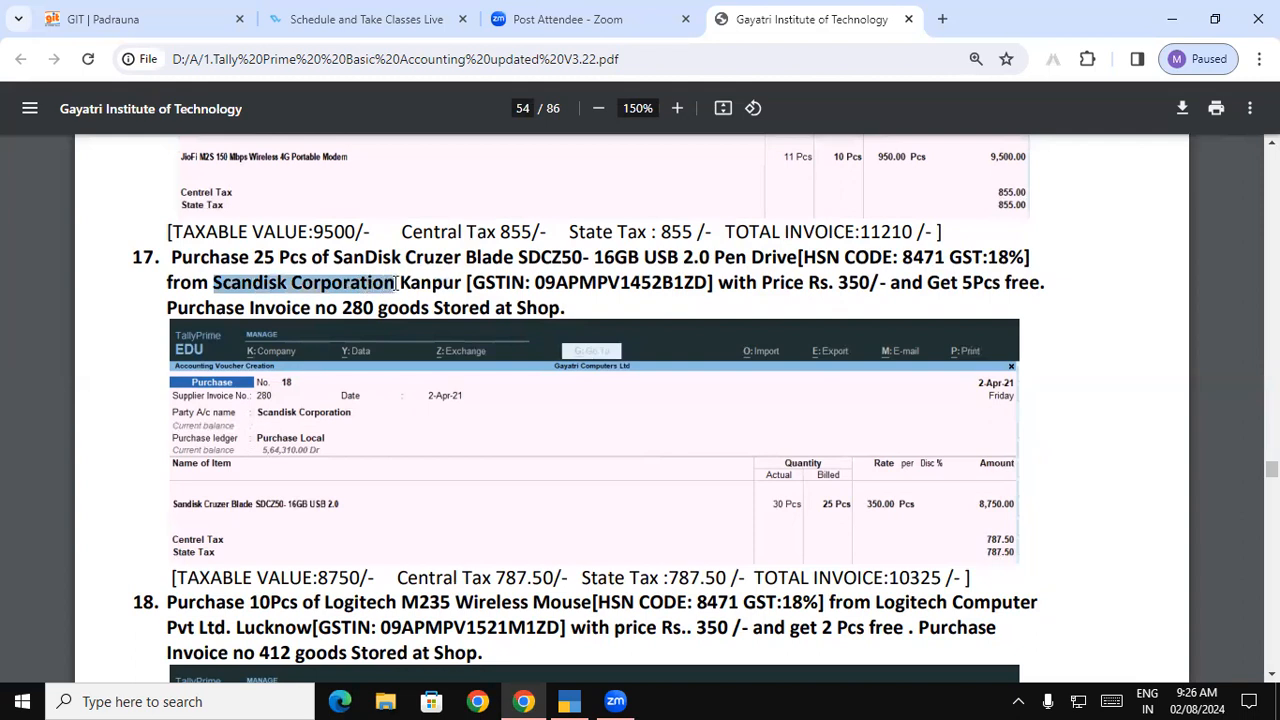
left_click(471, 258)
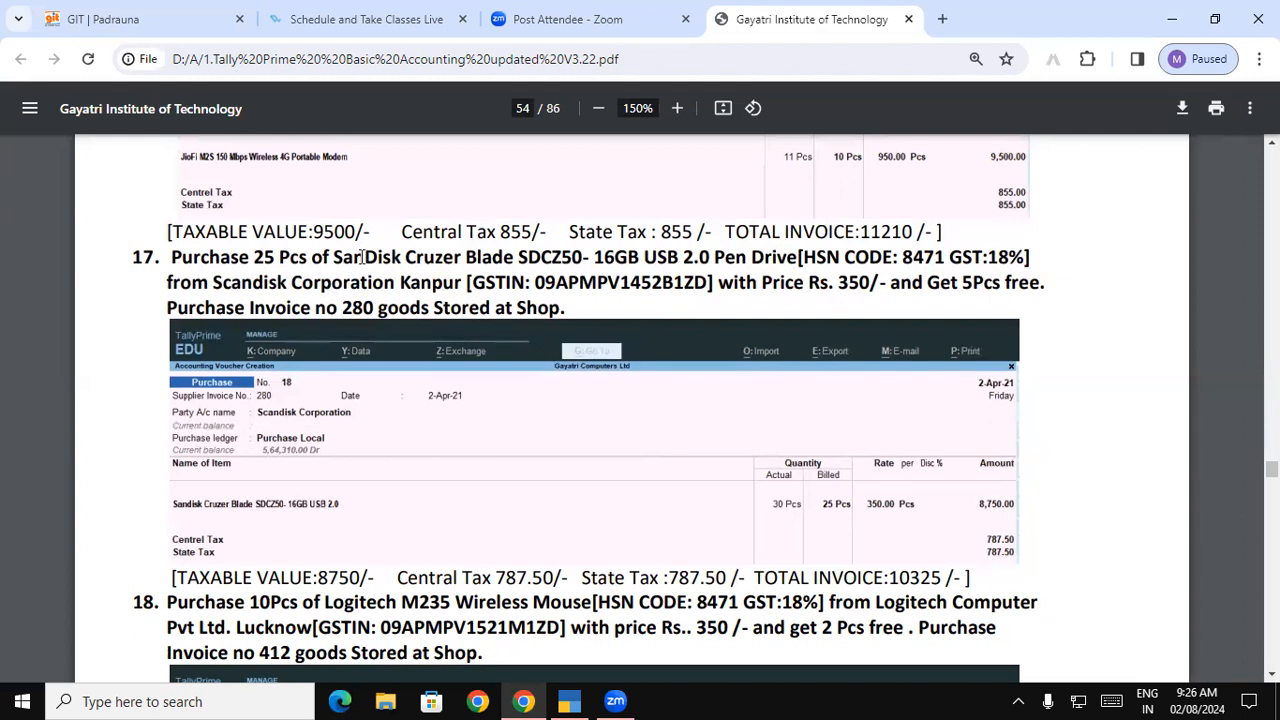
Examine question 17's item name, price, free quantity, storage location and invoice number, and return to the blank TallyPrime purchase voucher.
left_click_drag(337, 258, 798, 258)
left_click(427, 254)
left_click_drag(334, 257, 402, 257)
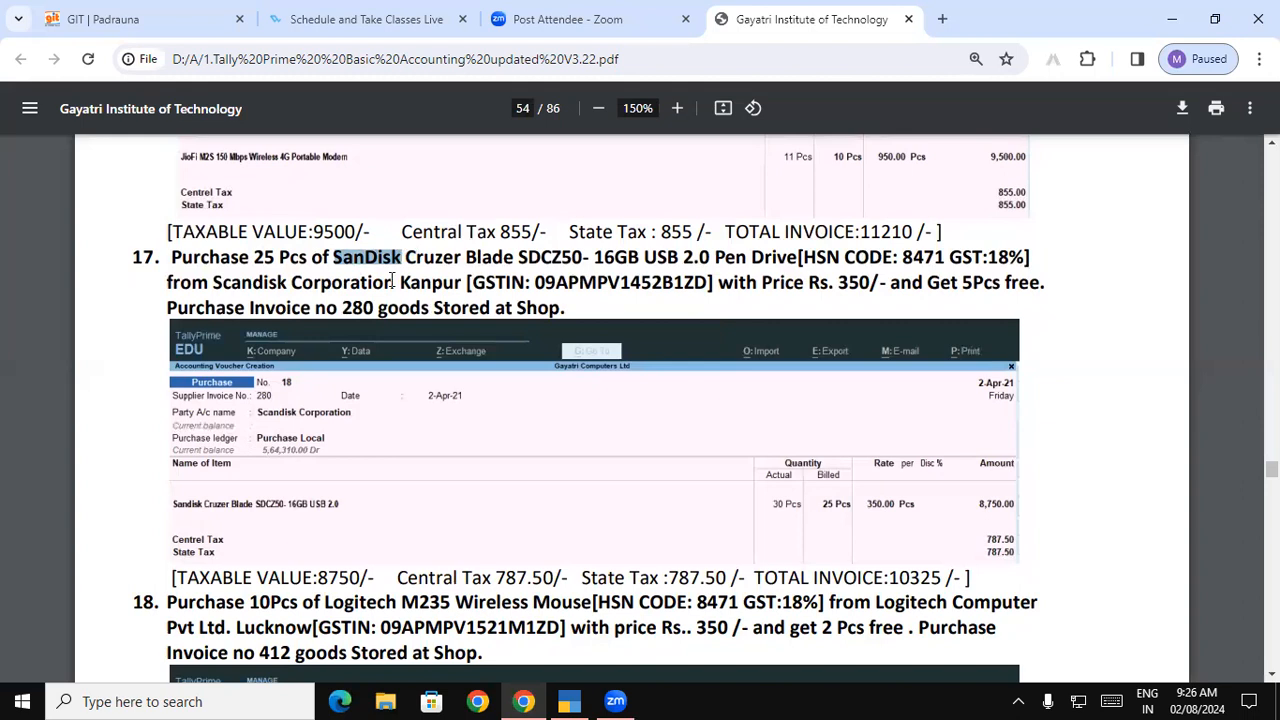
left_click_drag(257, 257, 1030, 258)
left_click_drag(302, 282, 543, 315)
left_click(865, 282)
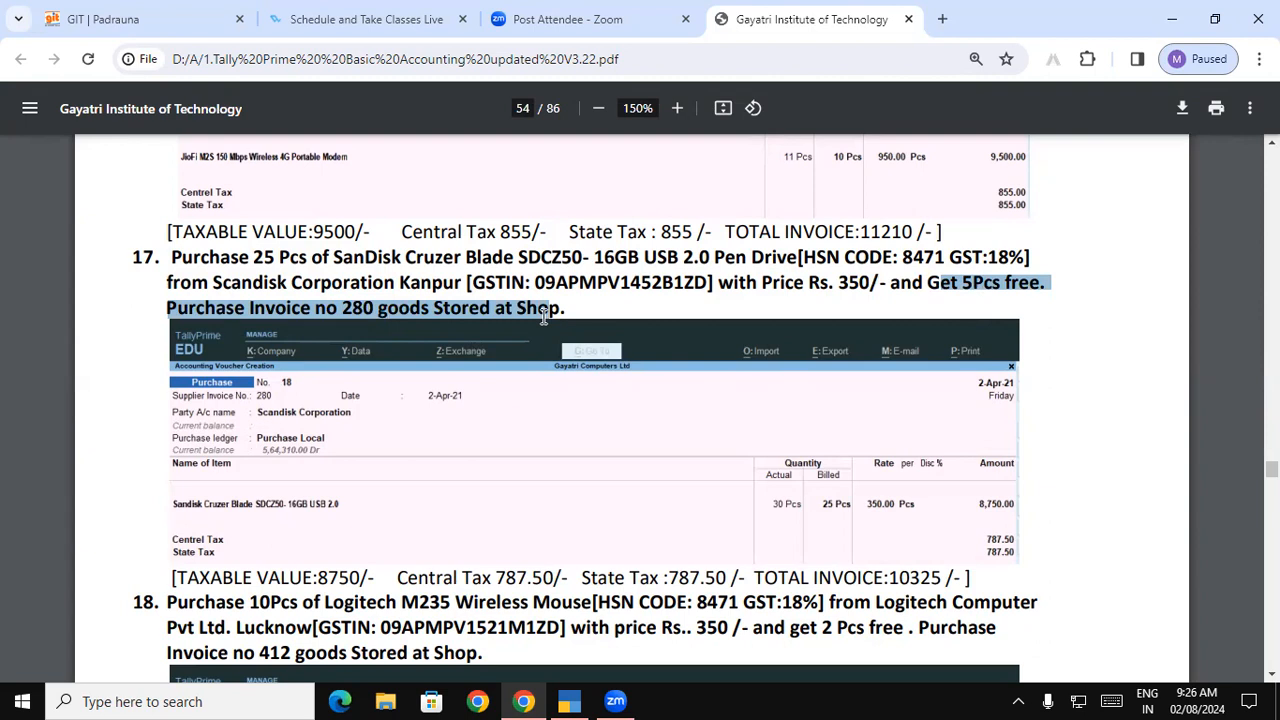
left_click(540, 312)
left_click_drag(343, 308, 376, 309)
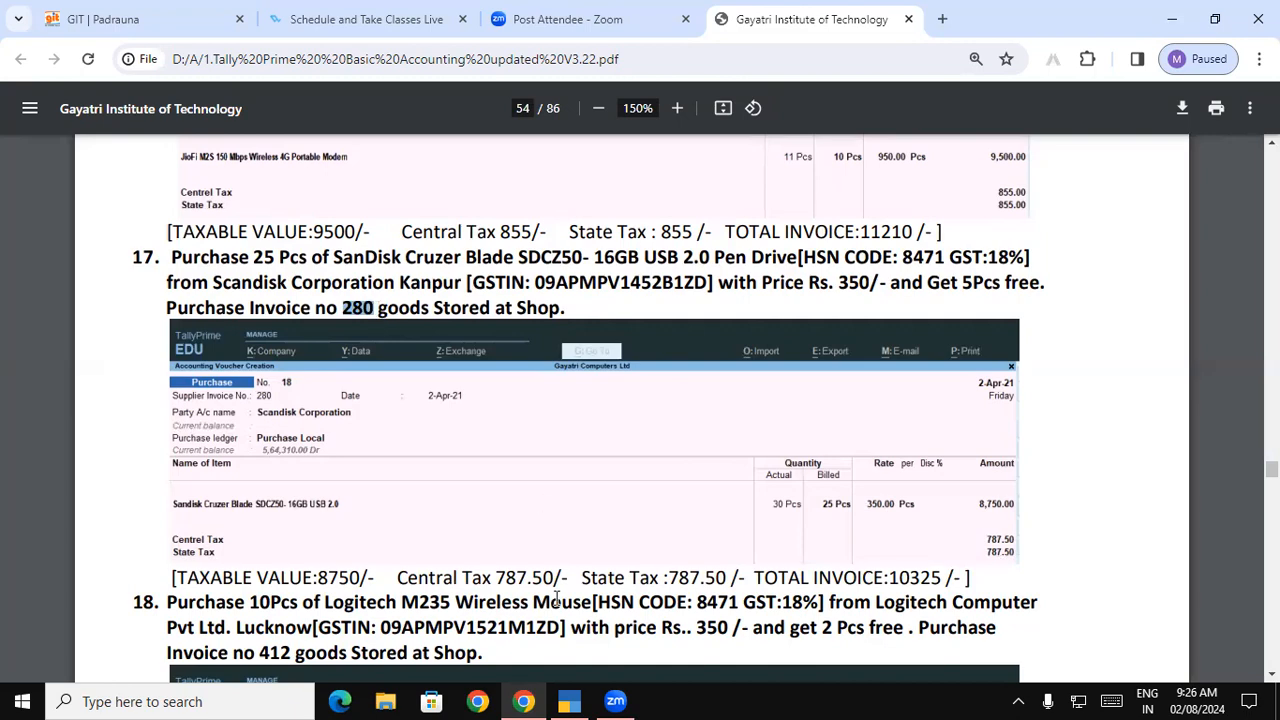
left_click(569, 700)
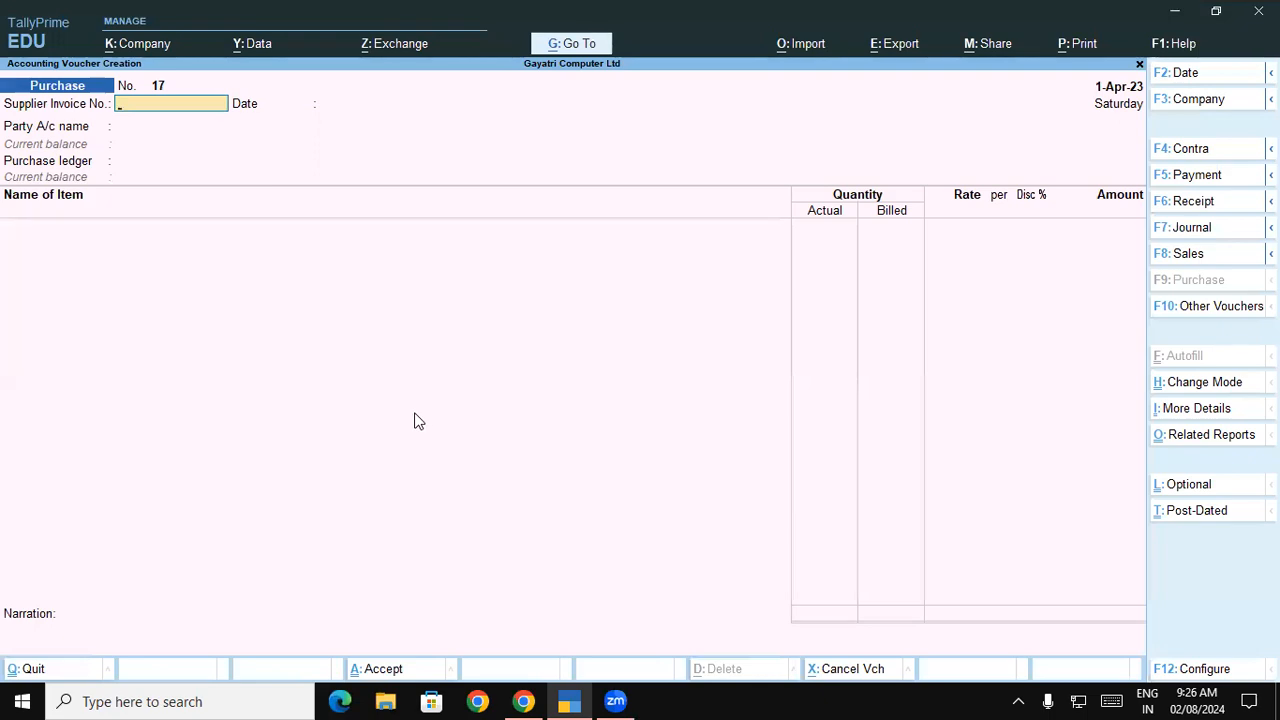
Check question 17's invoice number in Chrome's PDF, enter 280 as the supplier invoice number in TallyPrime and keep the 1-Apr-23 date.
key("alt+Tab")
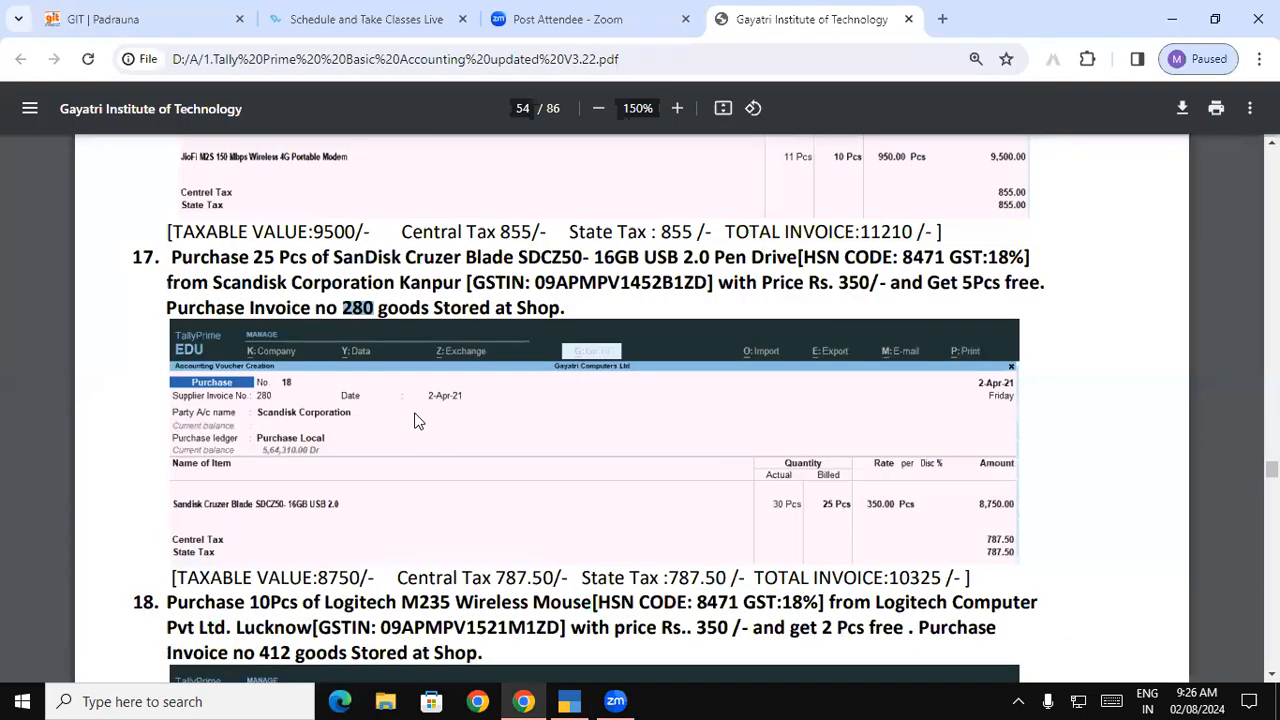
key("alt+Tab")
type("0")
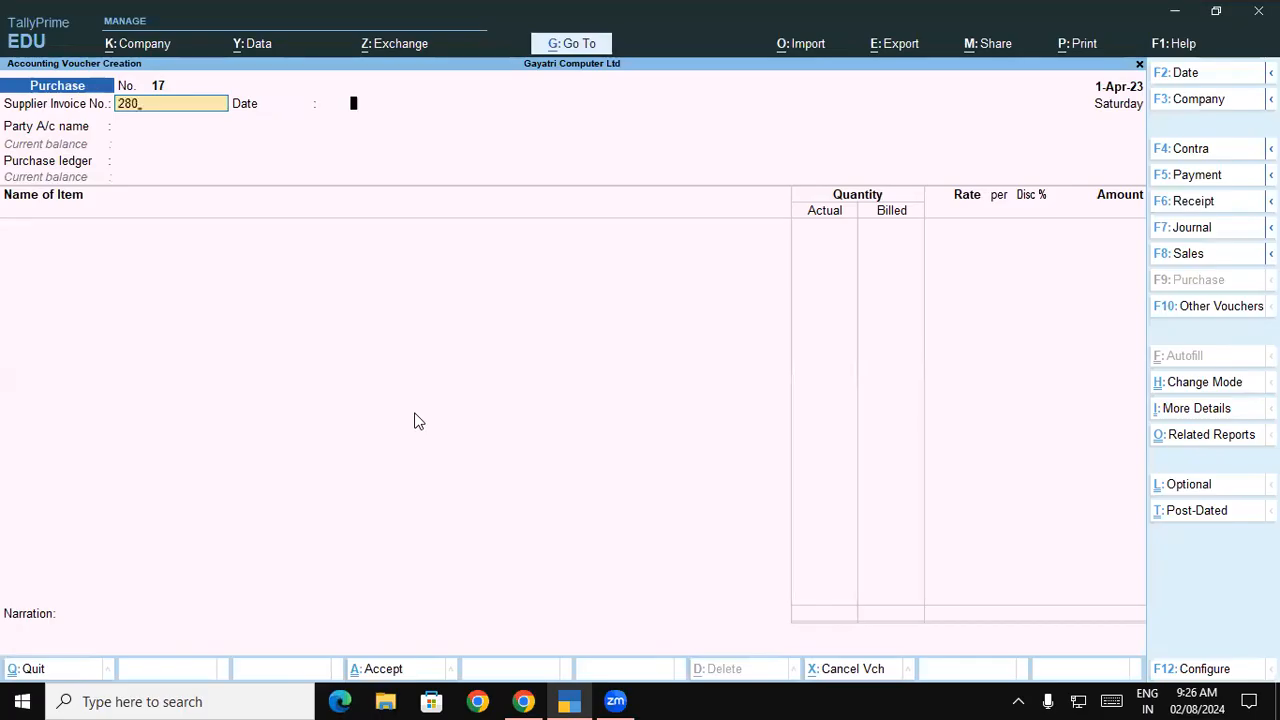
key("Return")
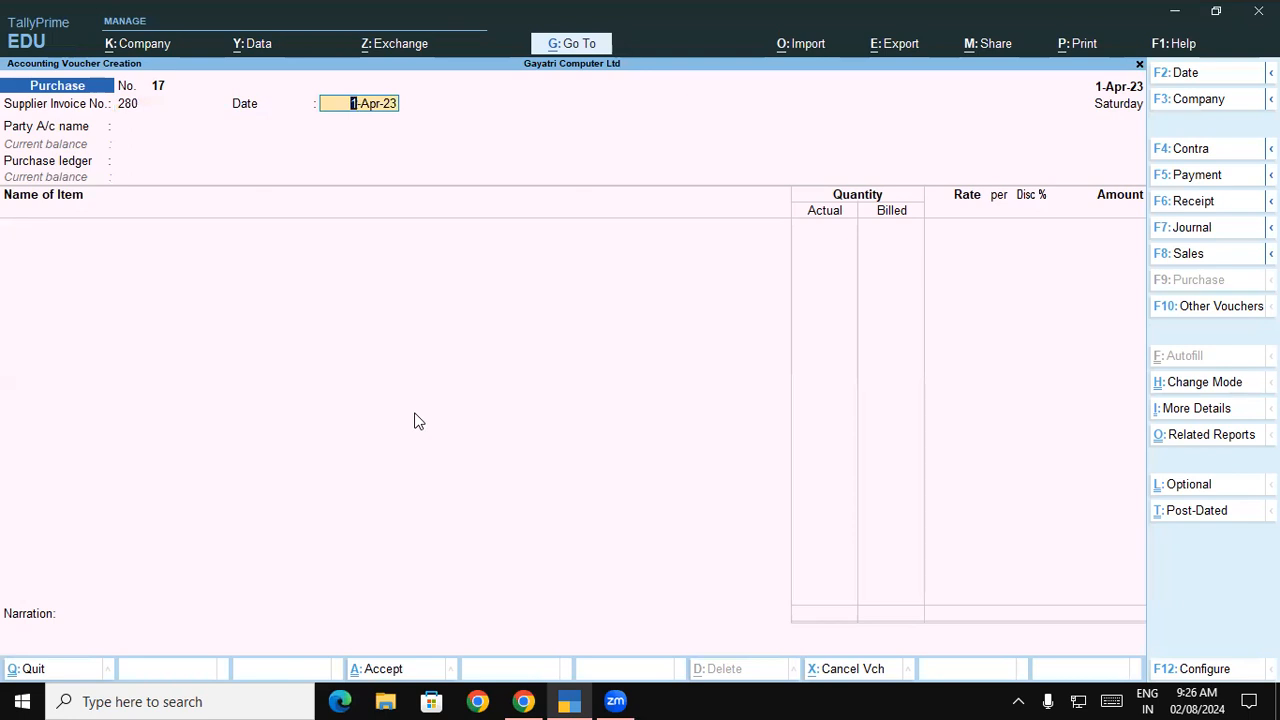
key("Return")
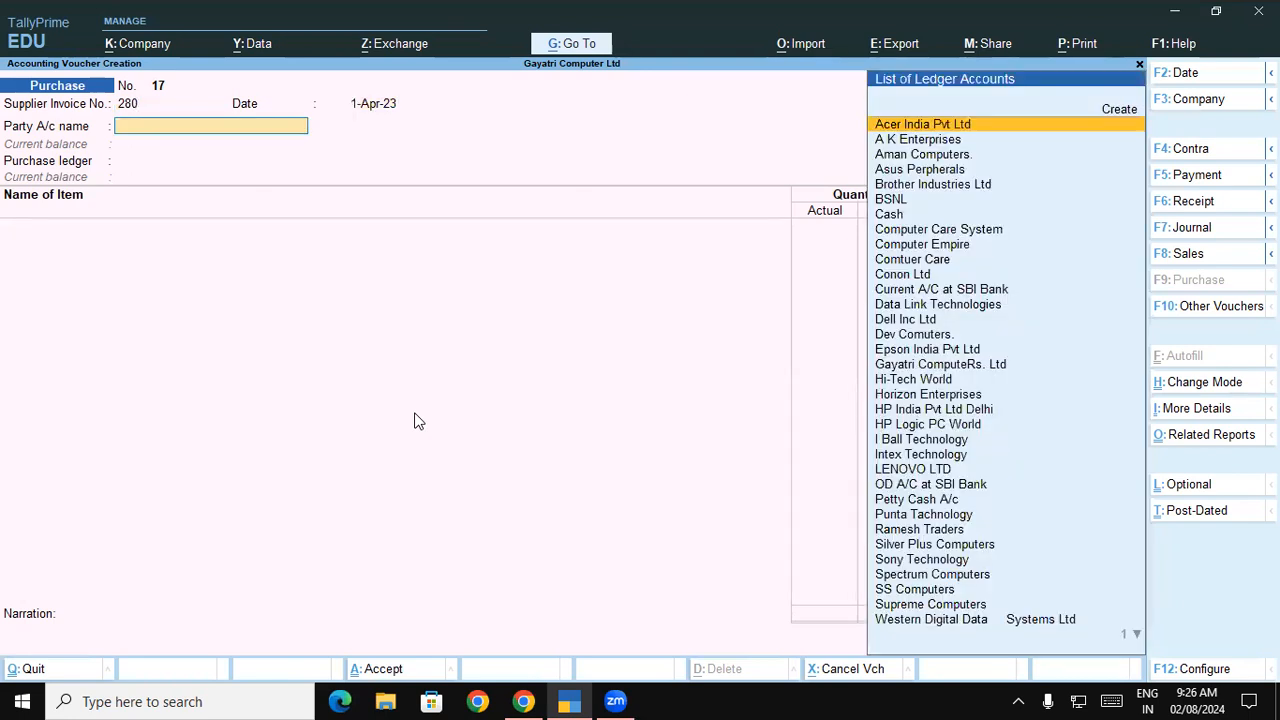
Copy the supplier name from question 17 in Chrome's PDF and start a new party ledger named Scandisk Corporation in TallyPrime.
key("alt+Tab")
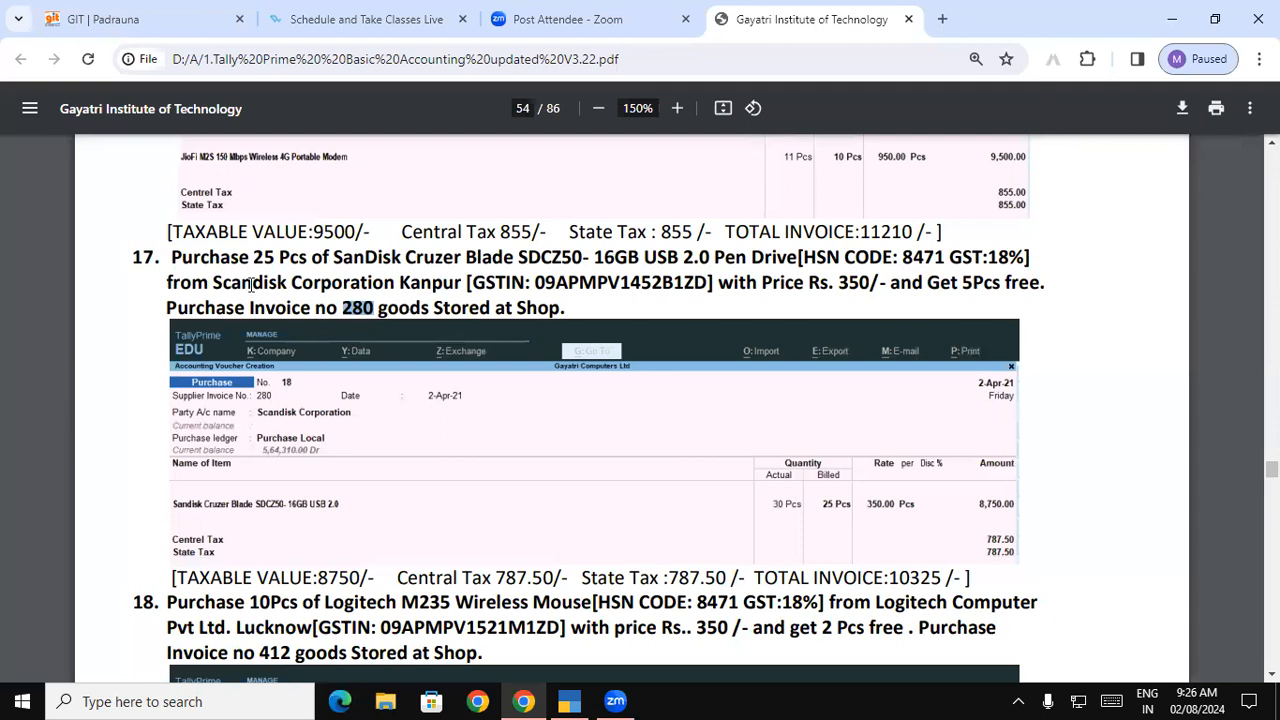
left_click_drag(217, 283, 395, 284)
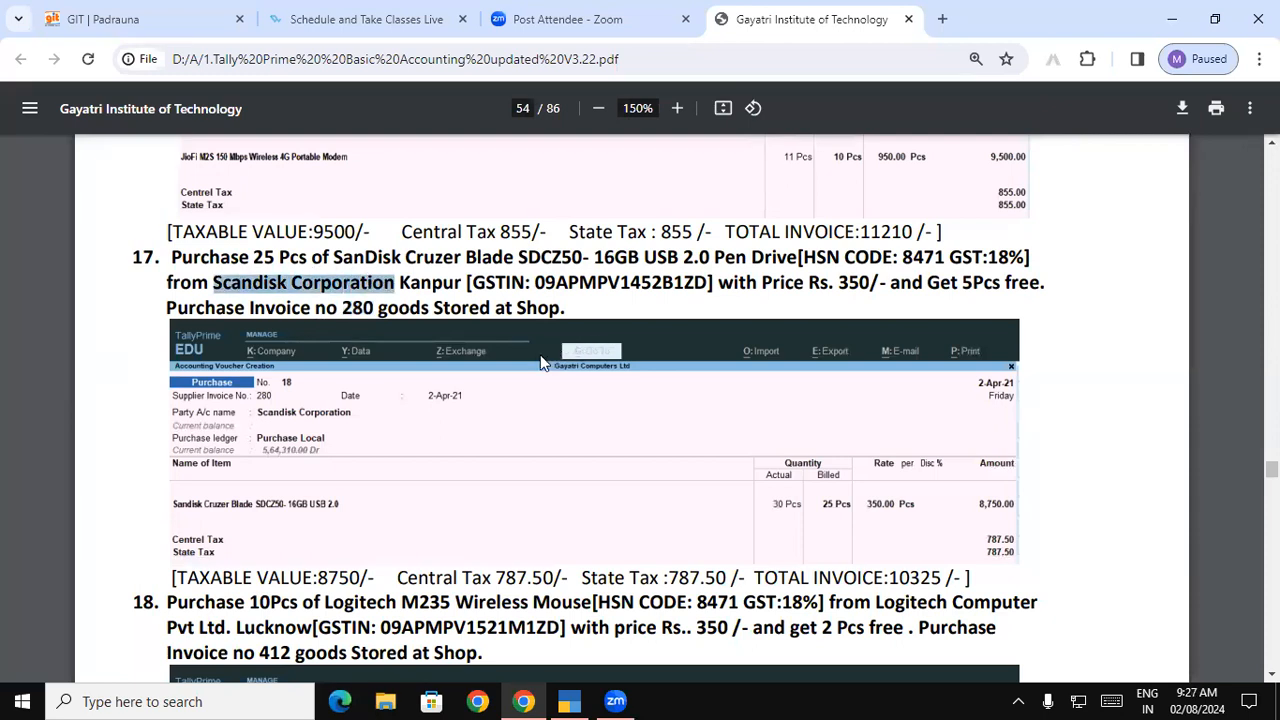
key("alt+Tab")
key("alt+c")
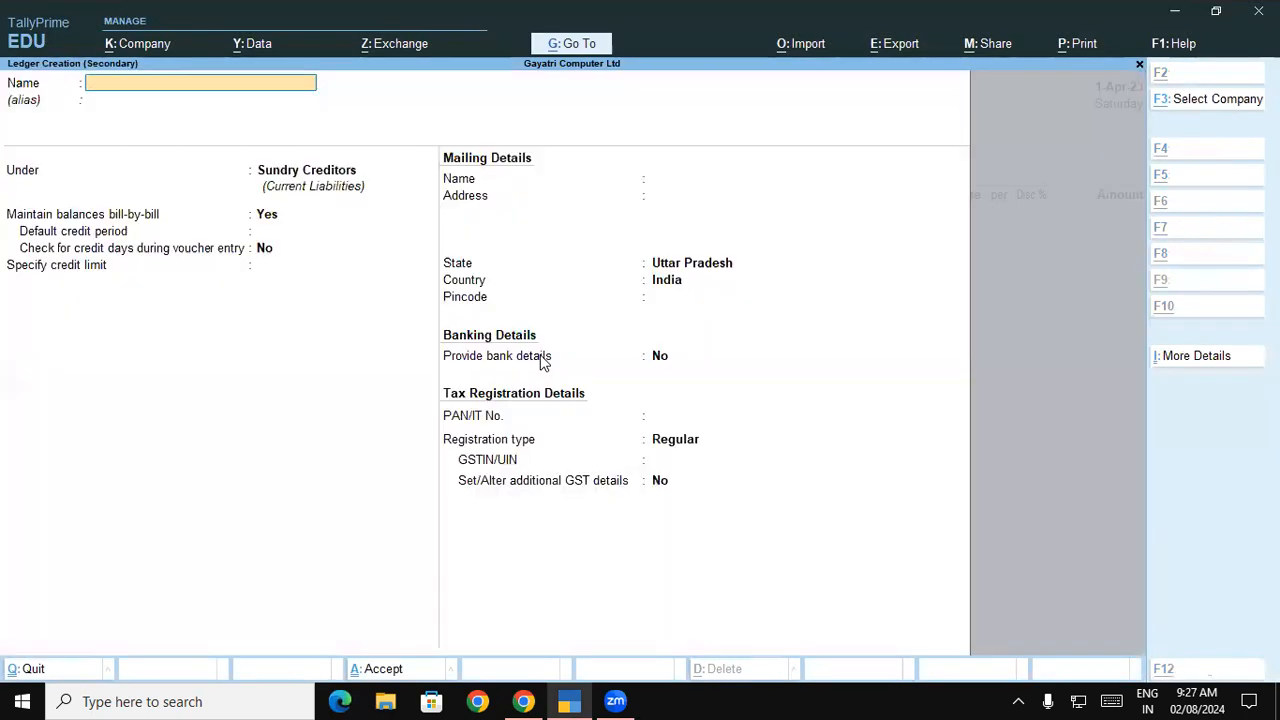
key("ctrl+alt+v")
key("Return")
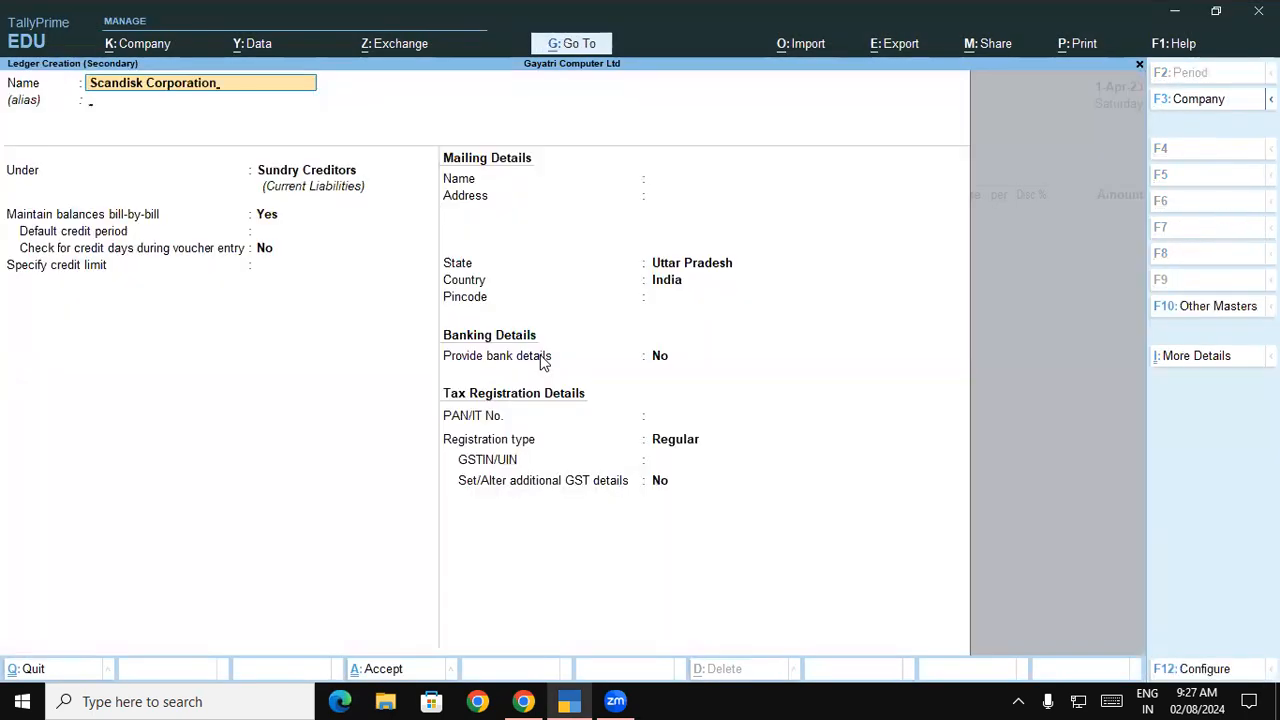
Keep the ledger under Sundry Creditors with its default balance settings and enter Kanpur as the address, keeping Uttar Pradesh and India.
key("Return")
key("Return")
key("Return")
key("Return")
key("Return")
key("Return")
key("Return")
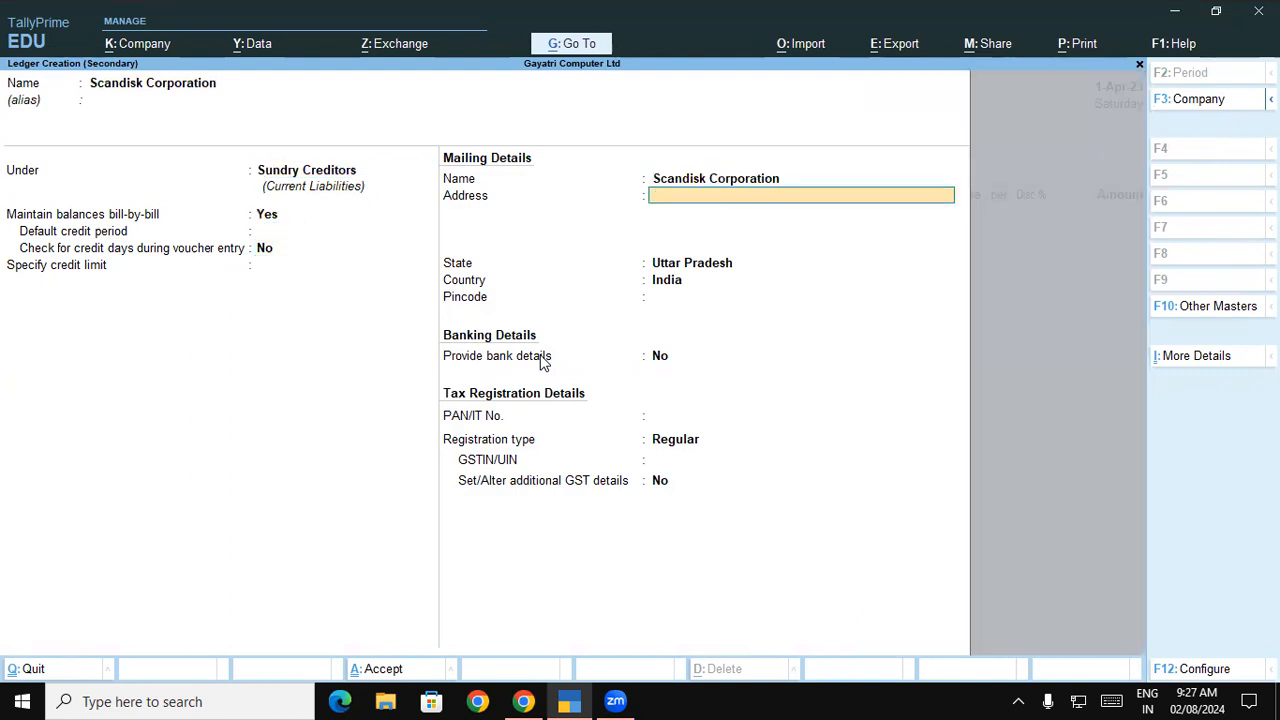
type("Kan")
key("Return")
key("Return")
key("Return")
key("Return")
key("Return")
key("Return")
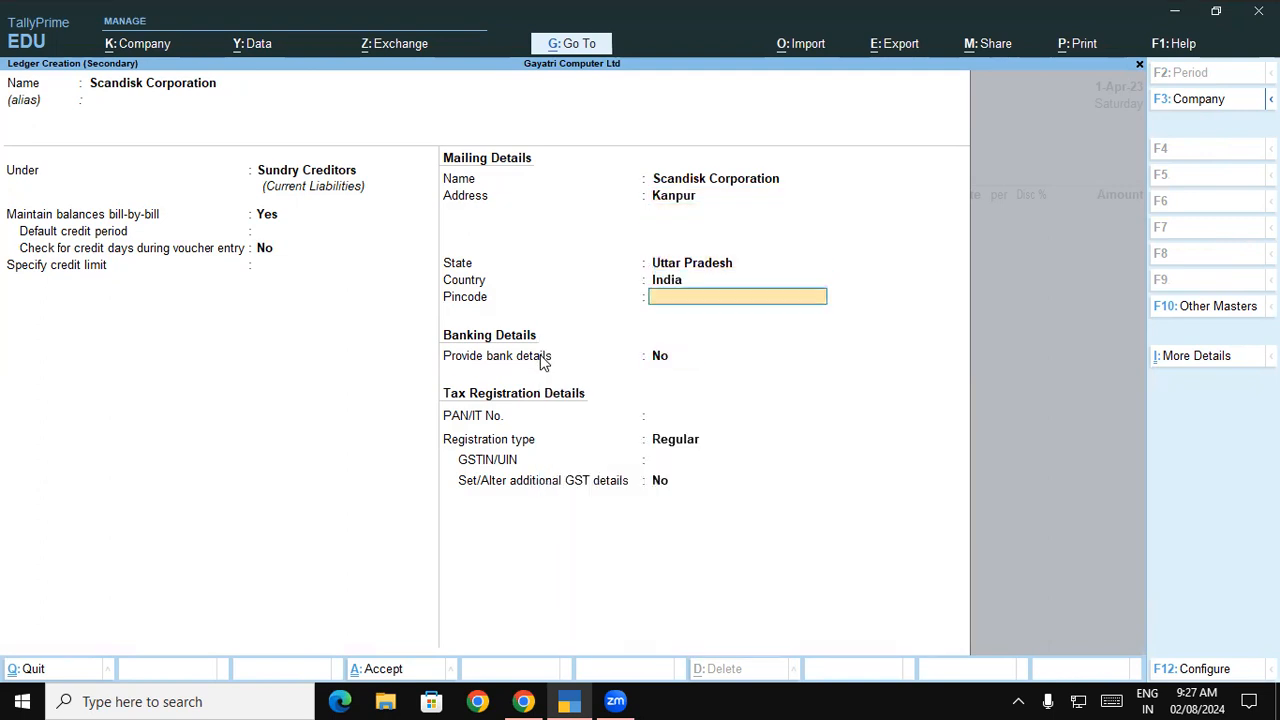
Copy the supplier's GSTIN from question 17 in Chrome's PDF into the ledger's GSTIN/UIN field and save the ledger in TallyPrime.
key("alt")
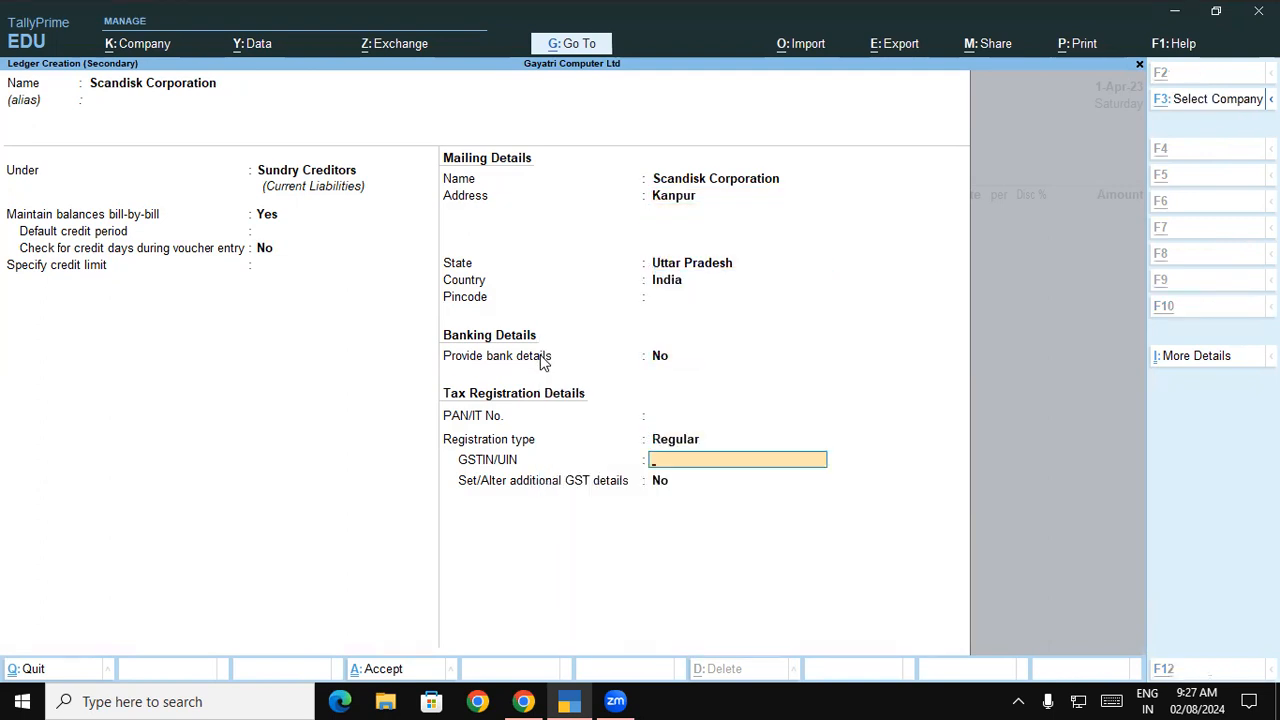
key("alt+Tab")
double_click(588, 284)
key("ctrl+c")
key("alt+Tab")
key("ctrl+v")
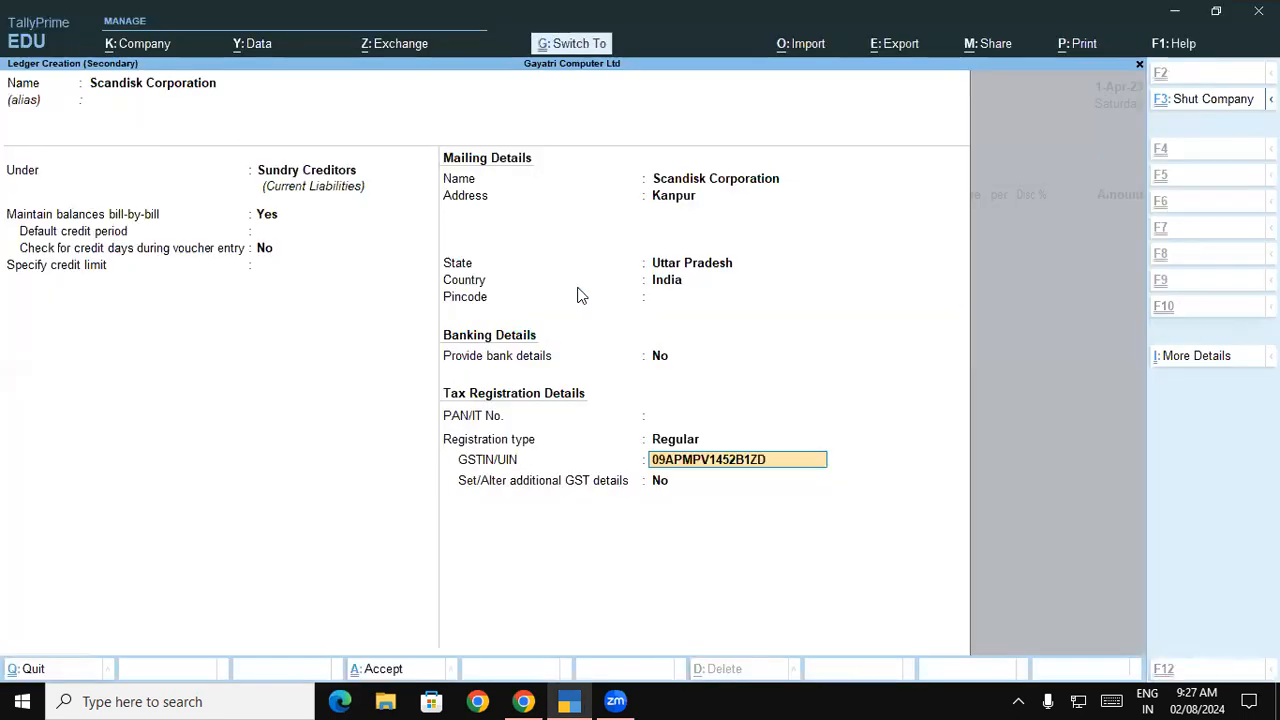
key("Return")
key("Return")
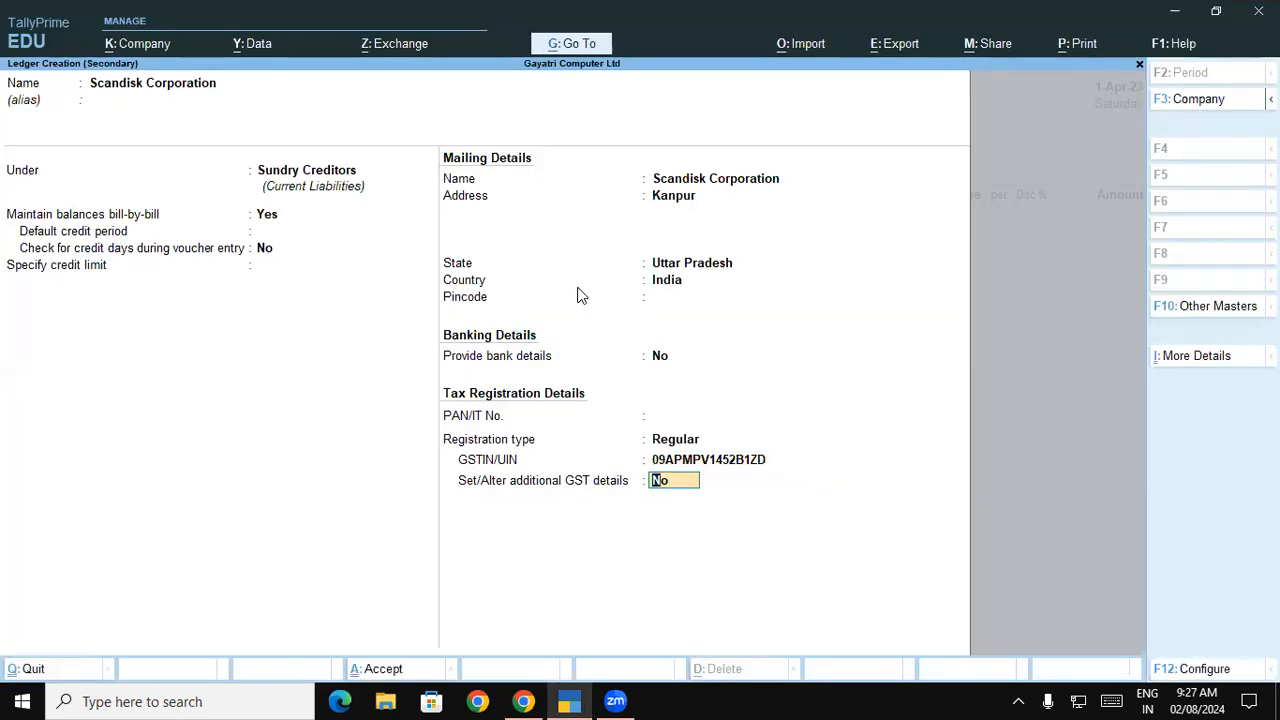
key("Return")
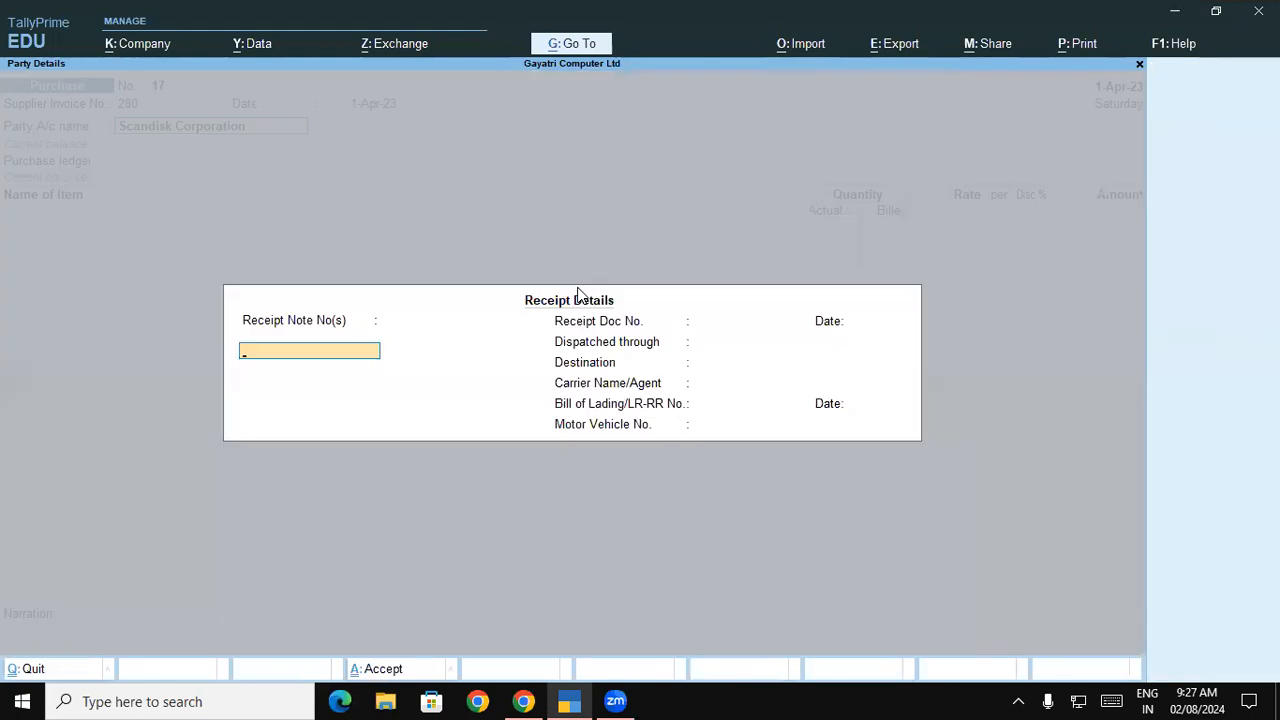
Accept the receipt and party details unchanged and choose Purchase Local as the purchase ledger.
key("Return")
key("ctrl+a")
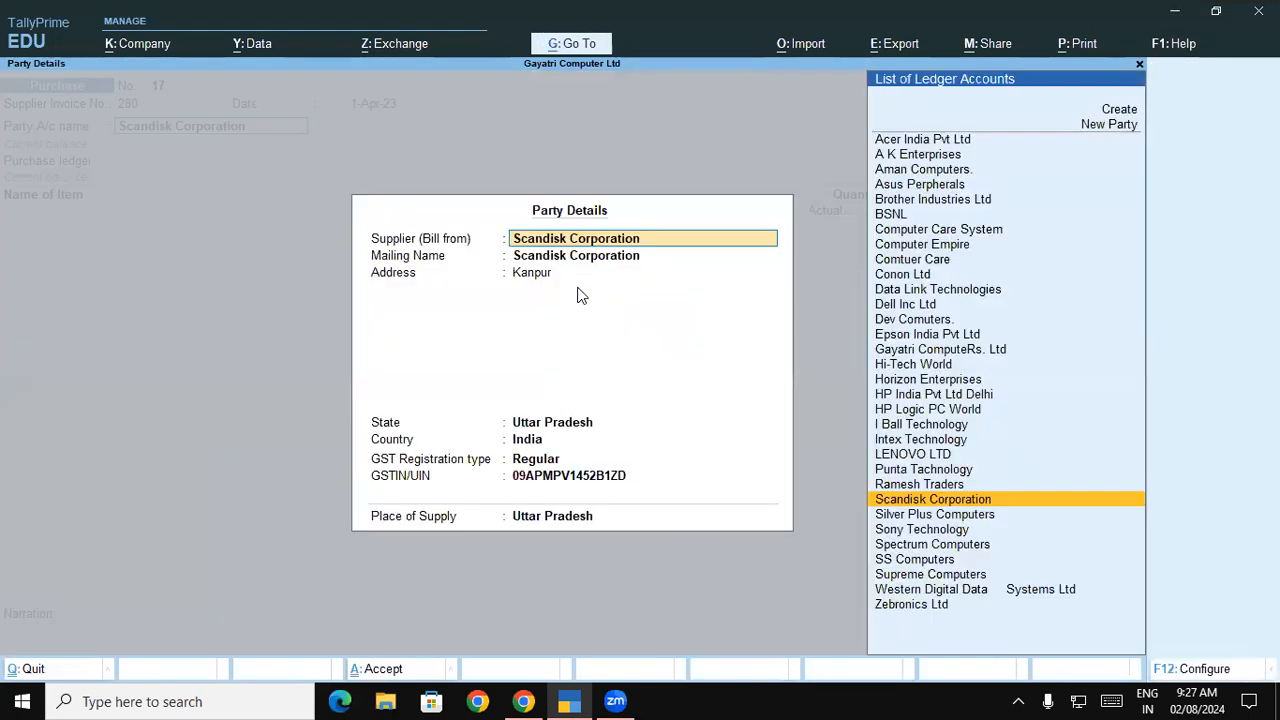
key("ctrl+a")
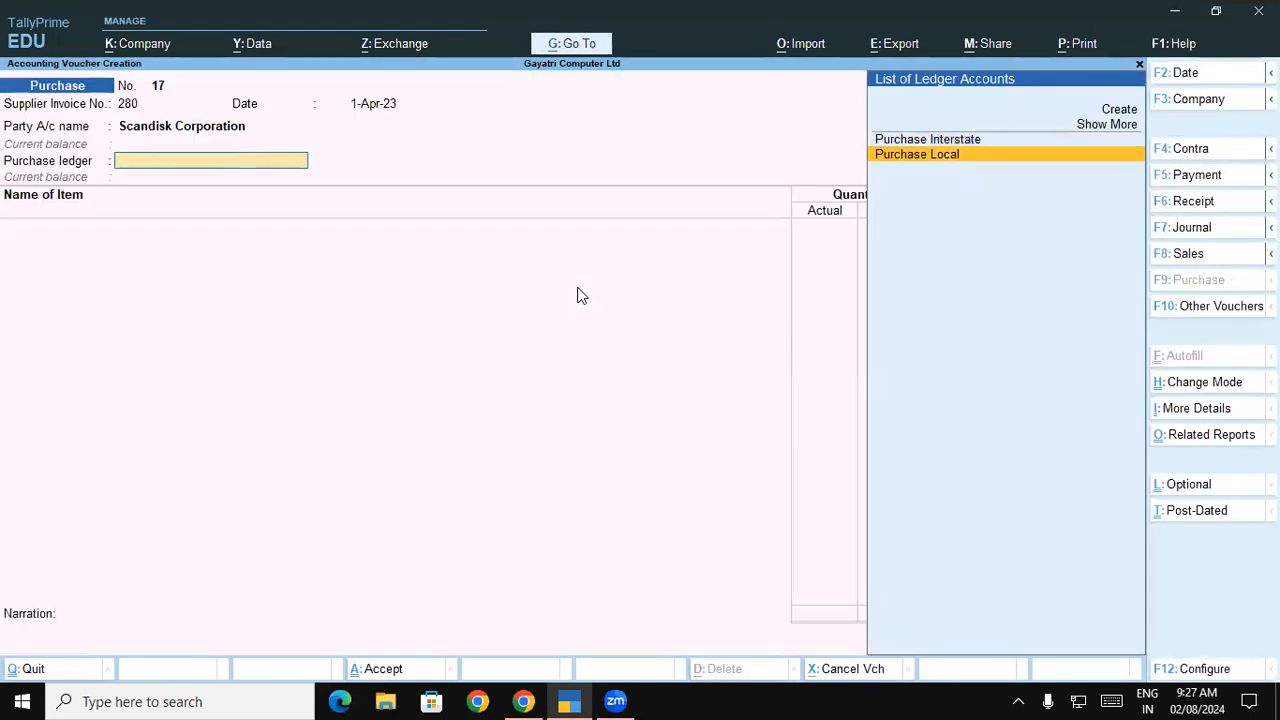
key("Return")
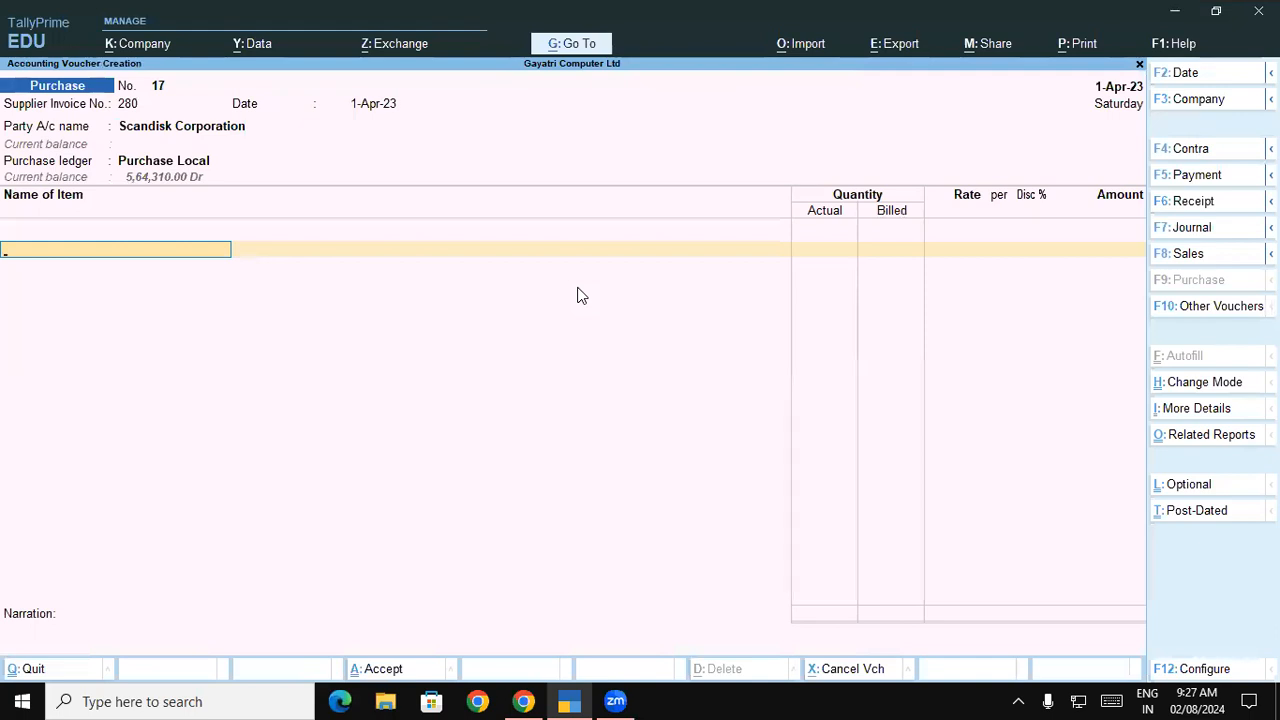
Start a new stock item in TallyPrime named SanDisk Cruzer Blade SDCZ50- 16GB USB 2.0 Pen Drive, copied from question 17 in Chrome's PDF.
key("alt+Tab")
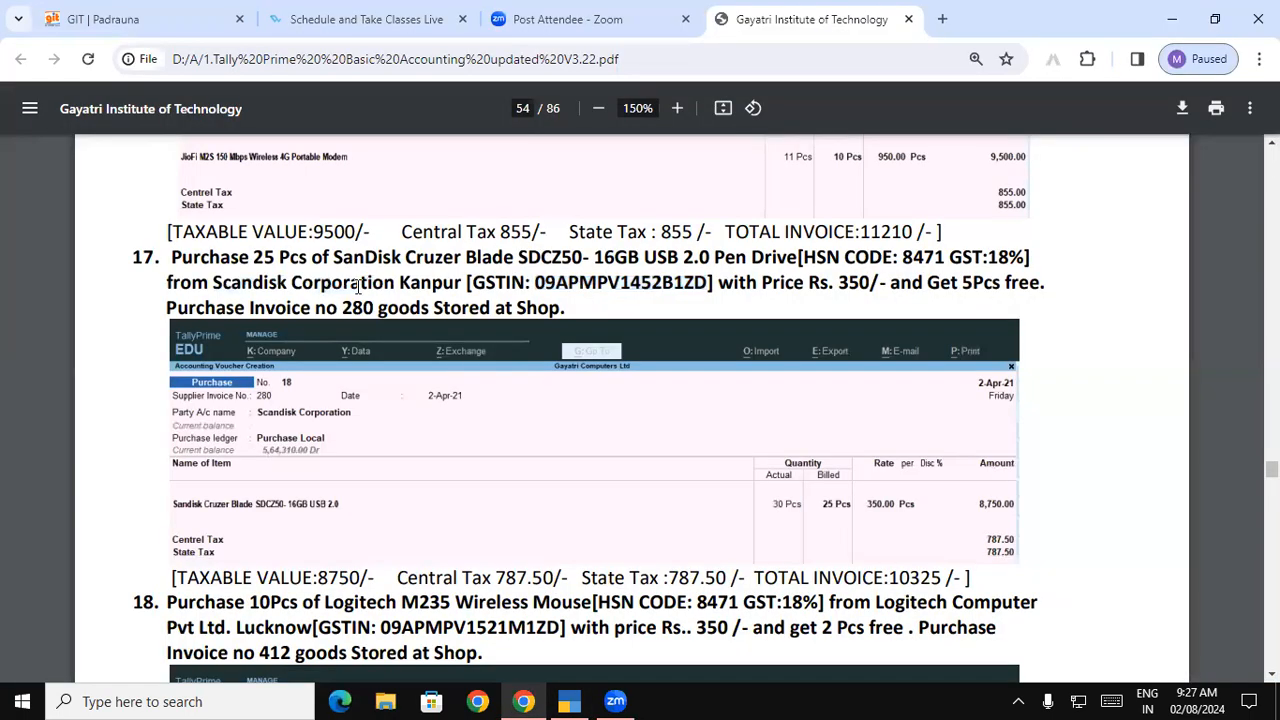
left_click_drag(334, 257, 793, 258)
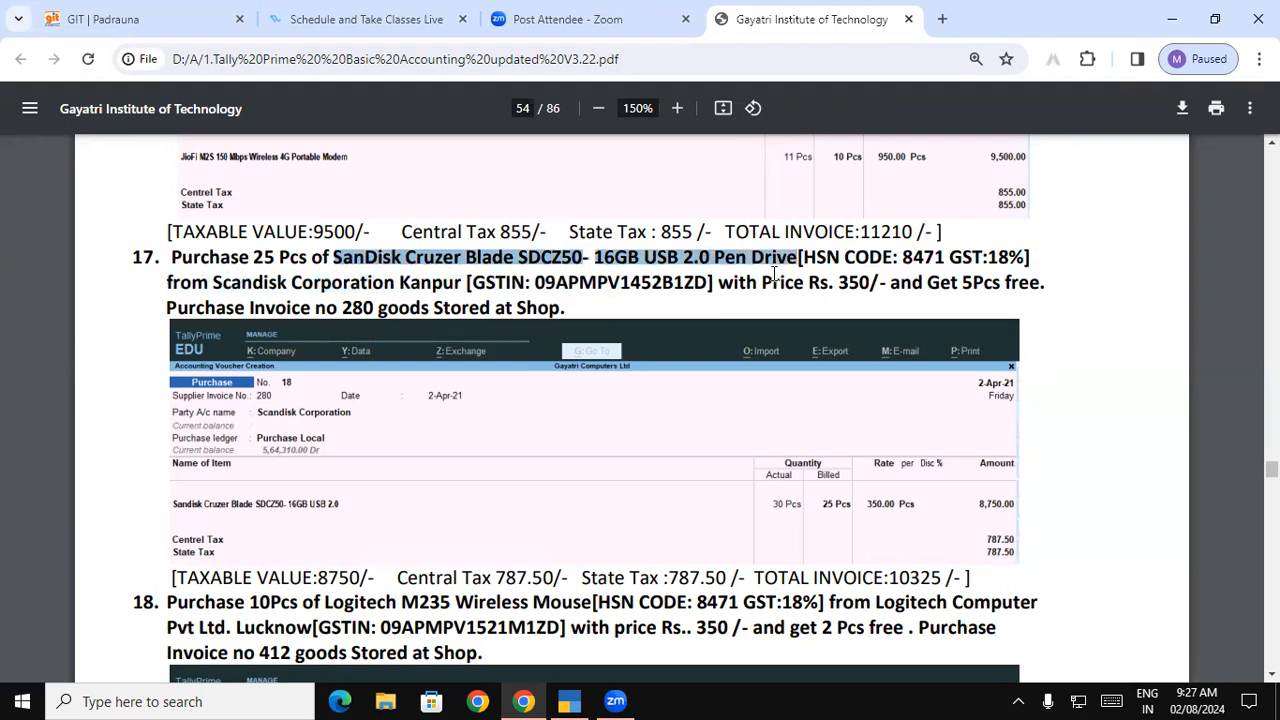
key("alt+Tab")
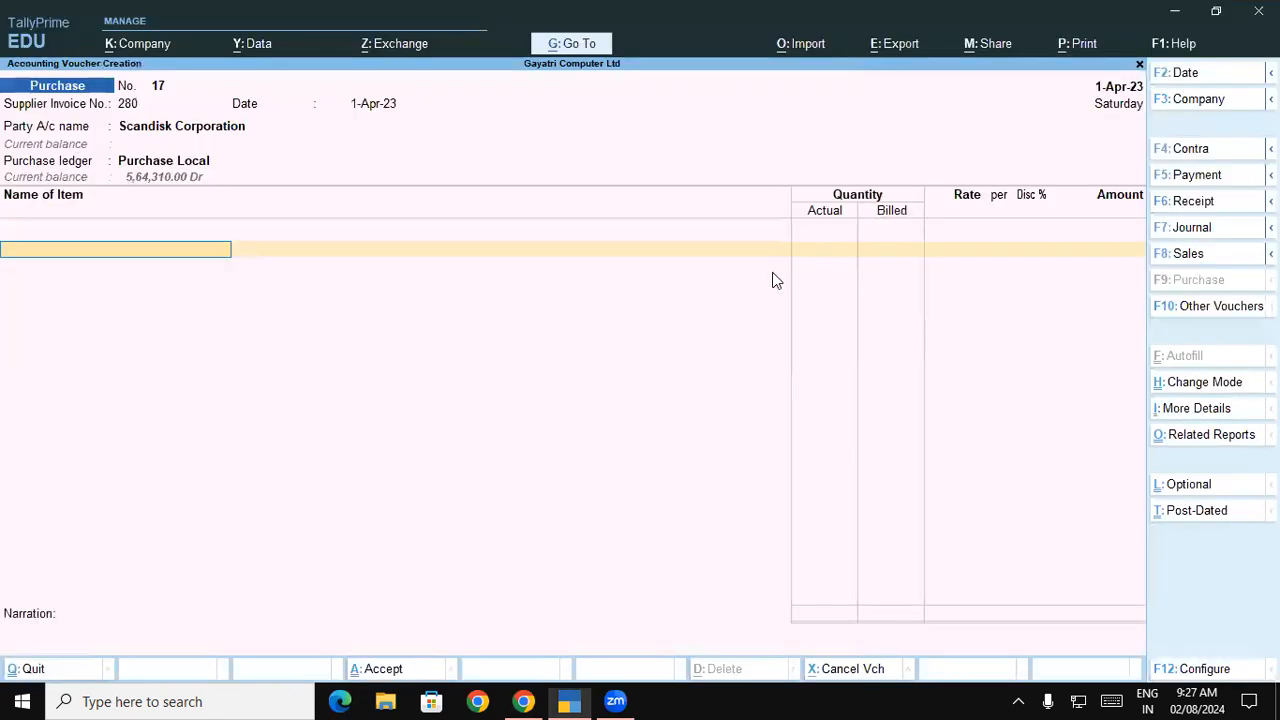
key("alt+c")
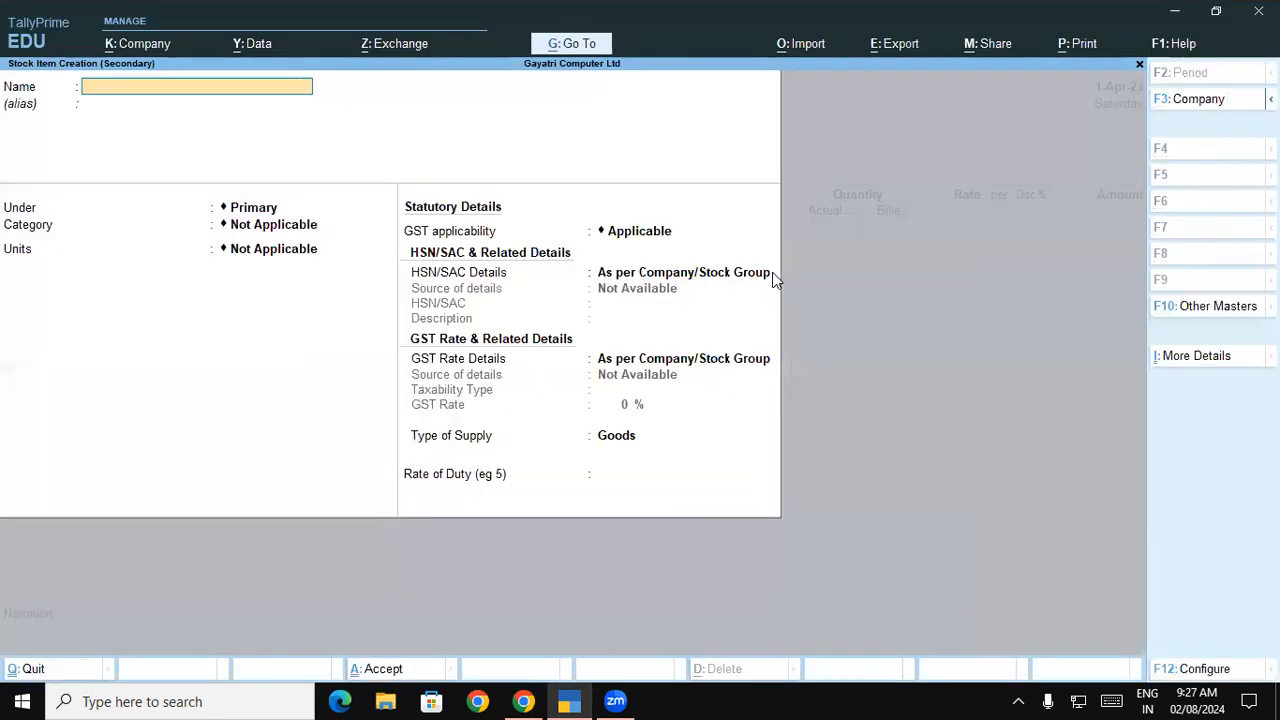
key("ctrl+v")
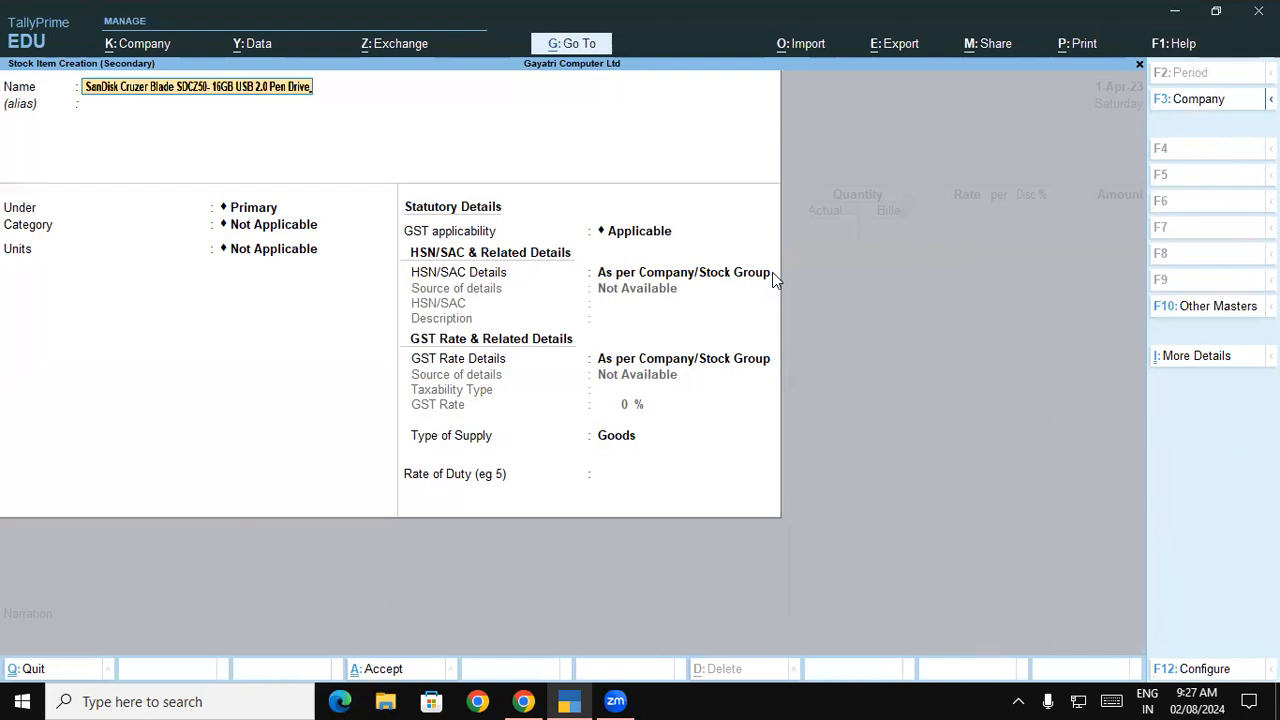
key("BackSpace")
key("Return")
key("Return")
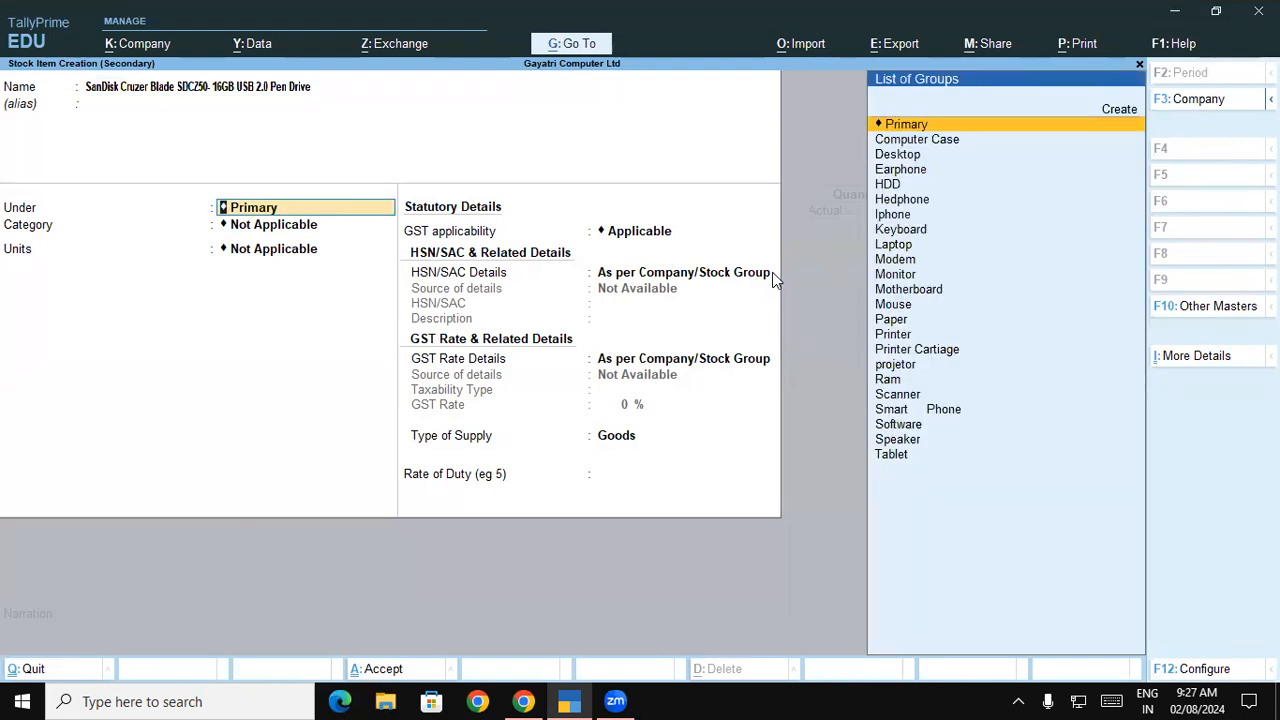
Start a new stock group for the item, named Pen Drive and placed under Primary.
type("Pe")
key("Up")
key("Up")
key("Up")
key("Up")
key("Return")
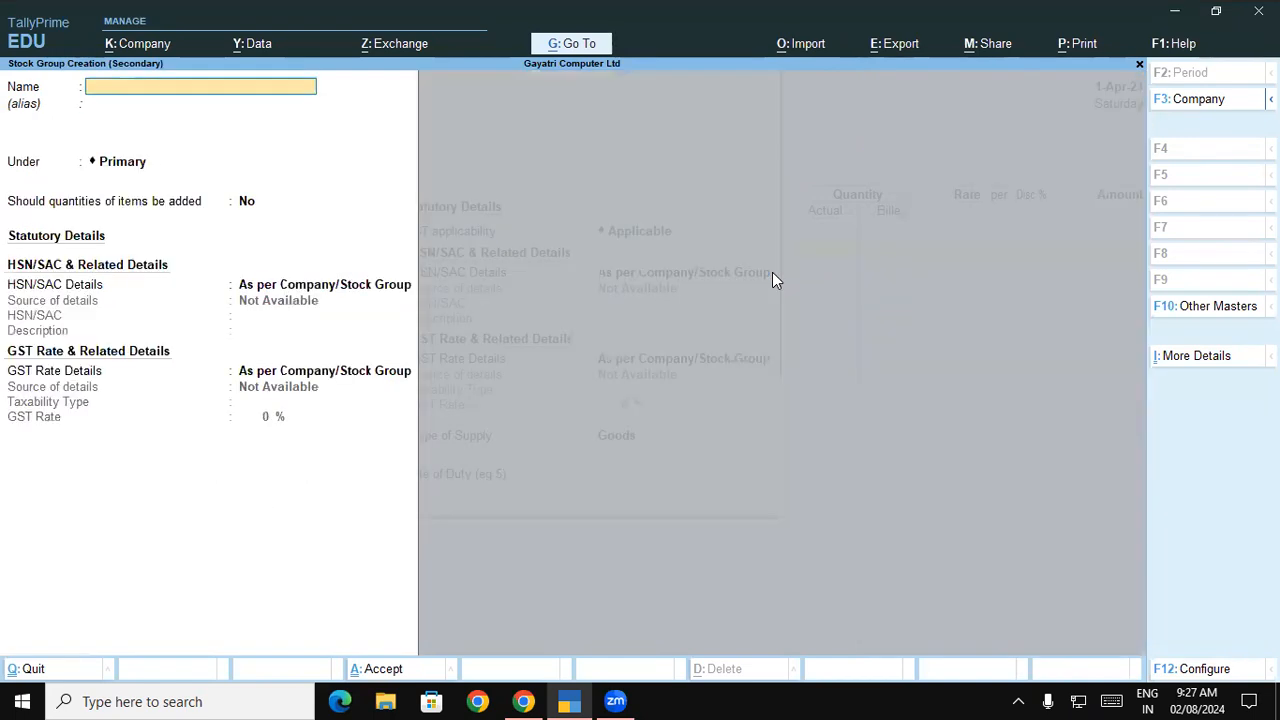
type("Pen D")
key("Return")
key("Return")
key("Return")
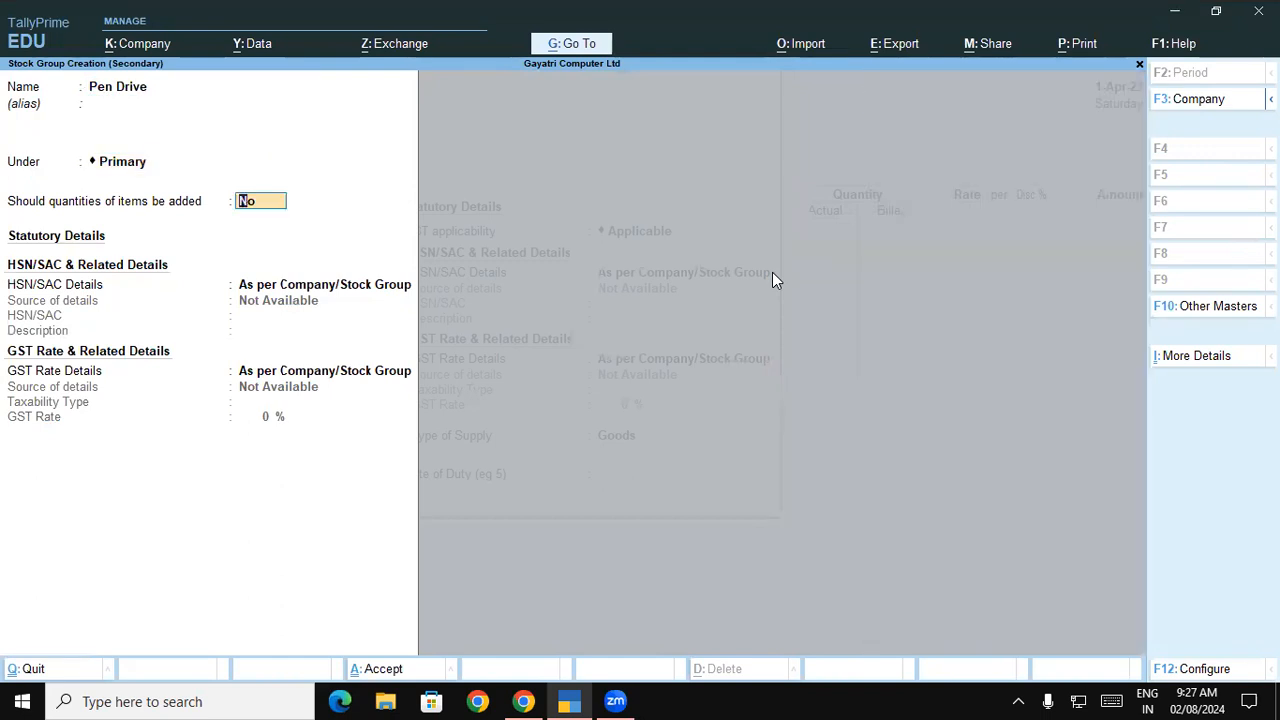
Enable adding item quantities for the group and specify HSN/SAC 8471, as given in Chrome's PDF, with the description Pen Drive.
type("y")
key("Return")
key("Down")
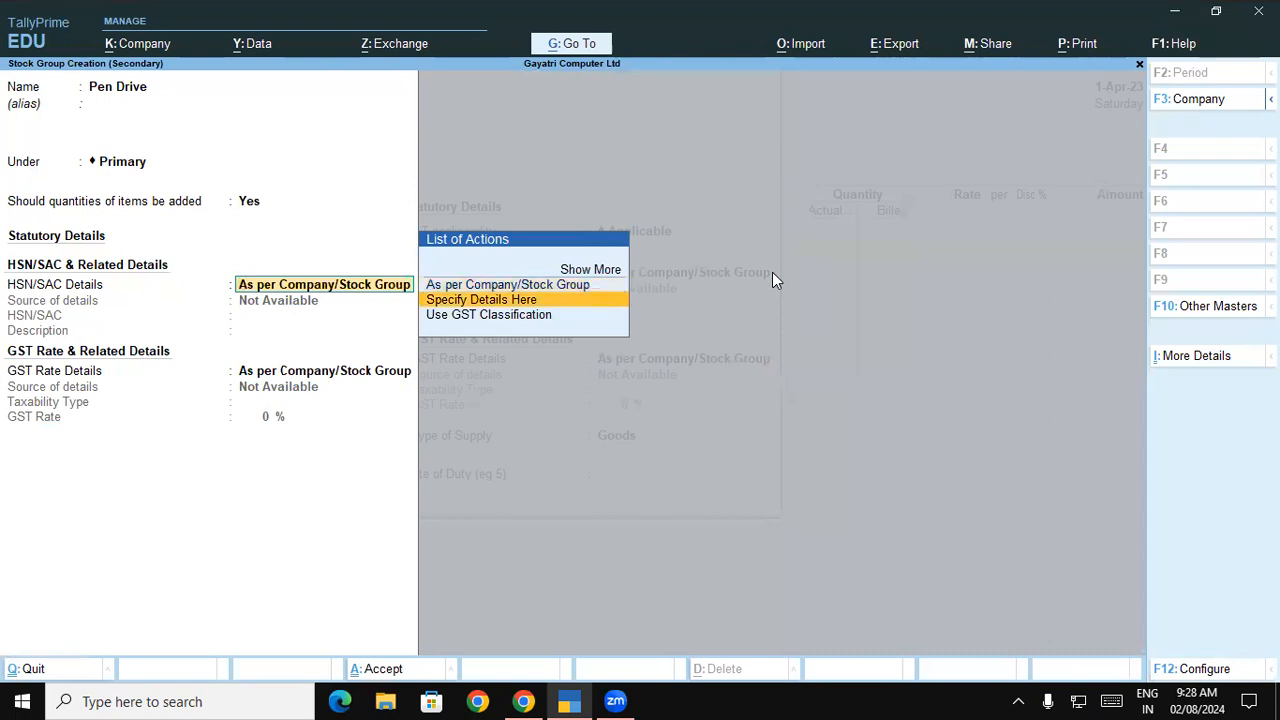
key("Return")
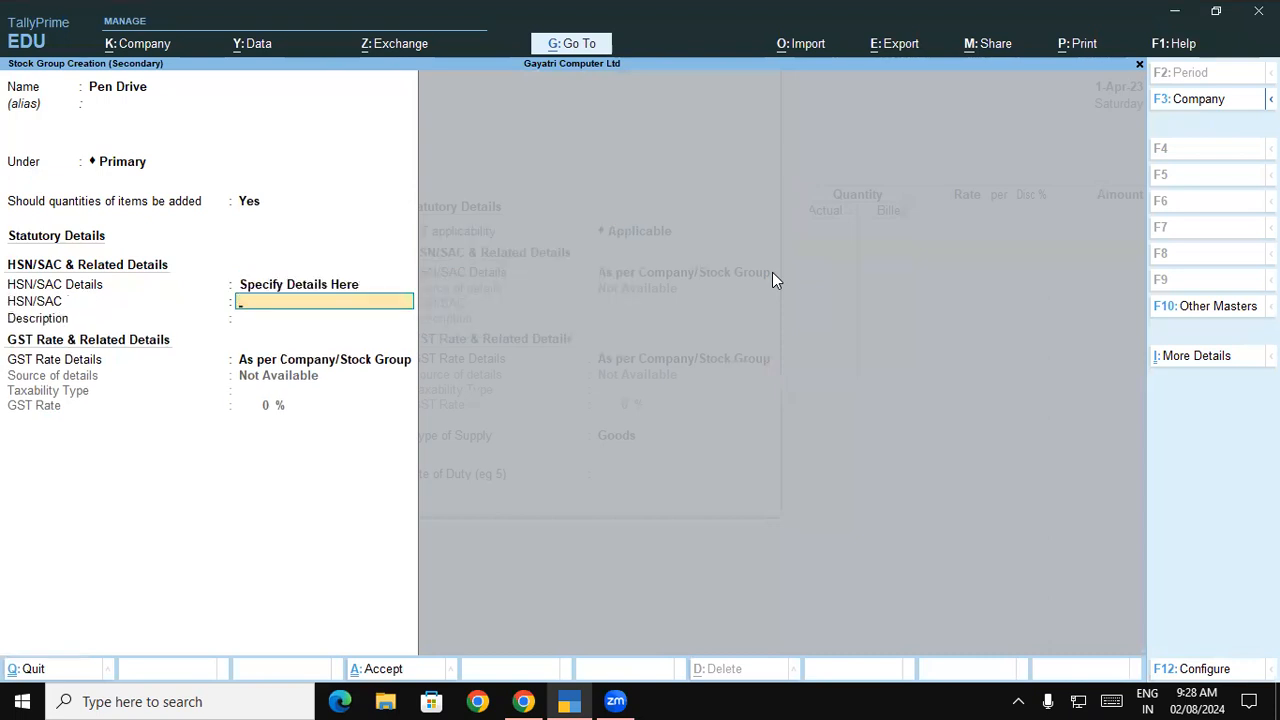
key("alt+Tab")
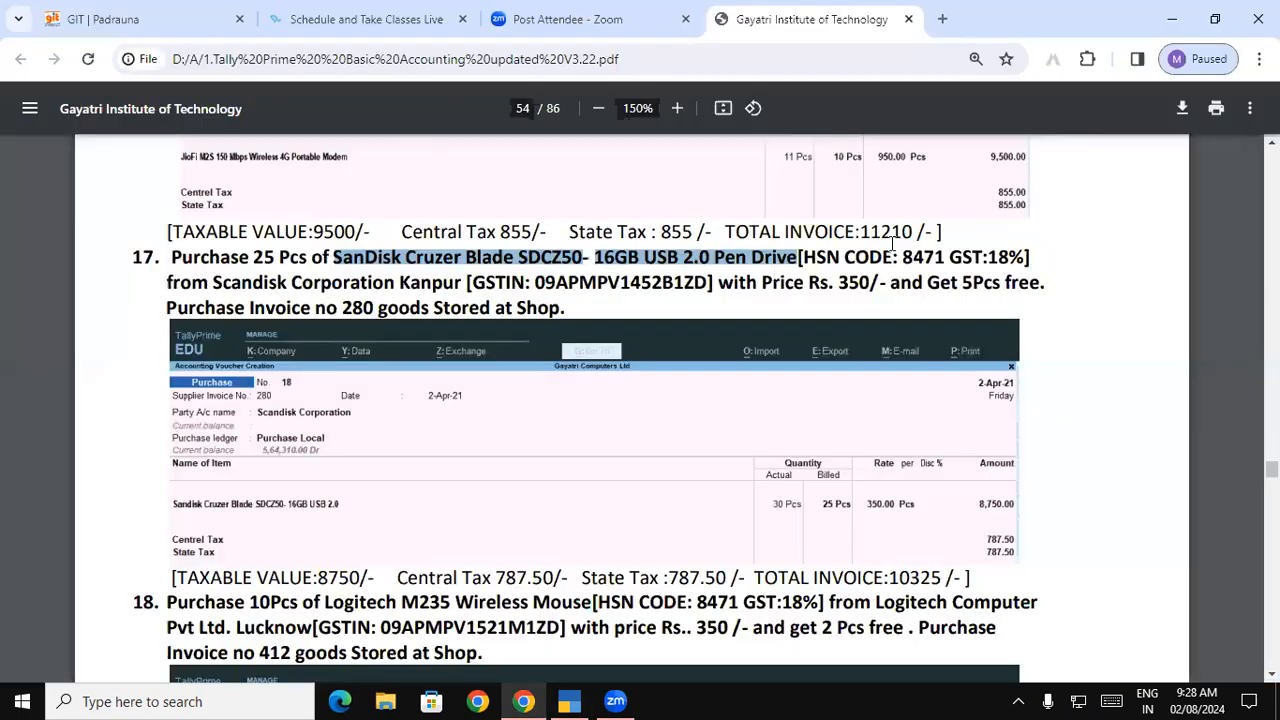
left_click_drag(903, 258, 945, 258)
key("alt+Tab")
type("8471")
key("Return")
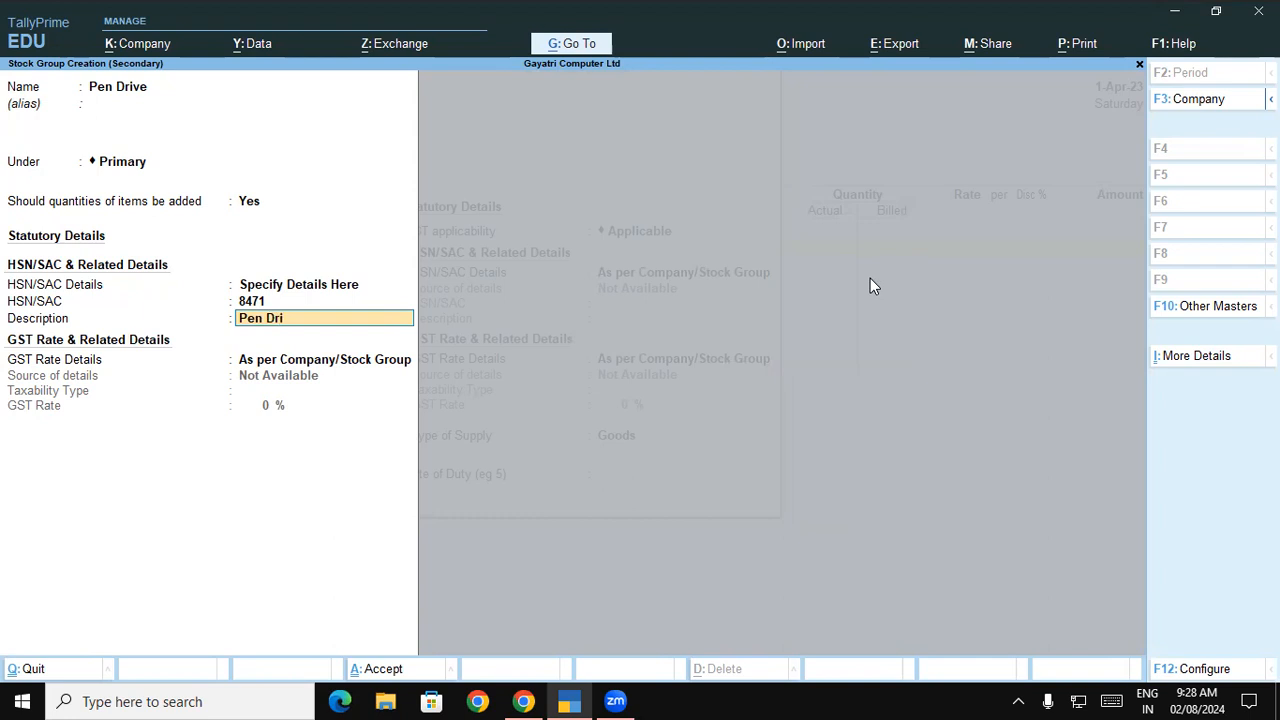
key("Return")
Specify the group's GST rate details as Taxable at 18 % and save the stock group.
key("Down")
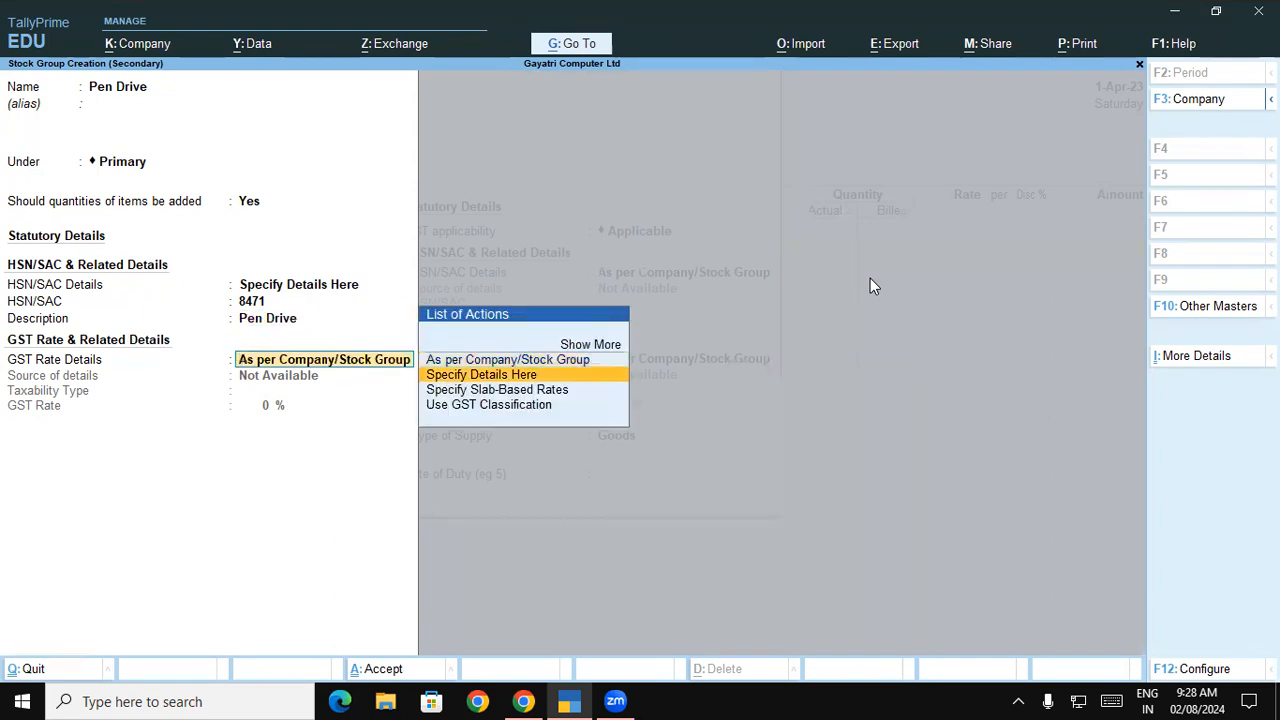
key("Return")
key("Return")
type("18")
key("Return")
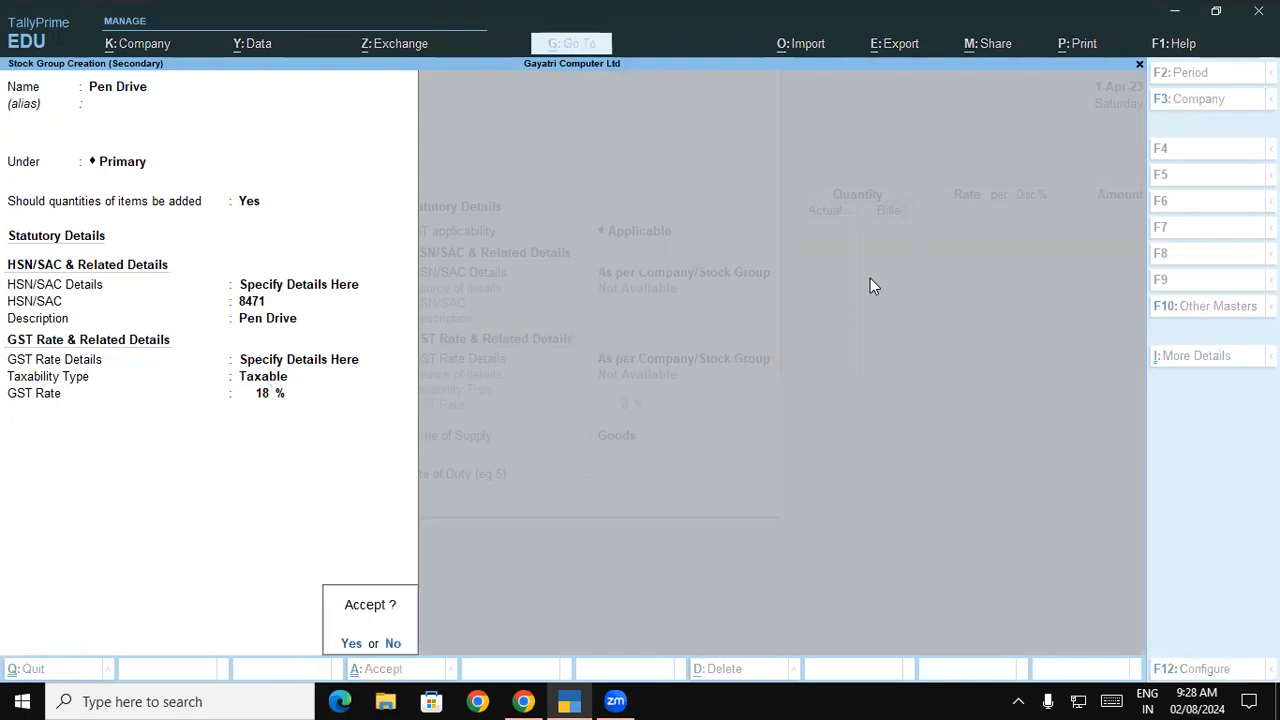
key("Return")
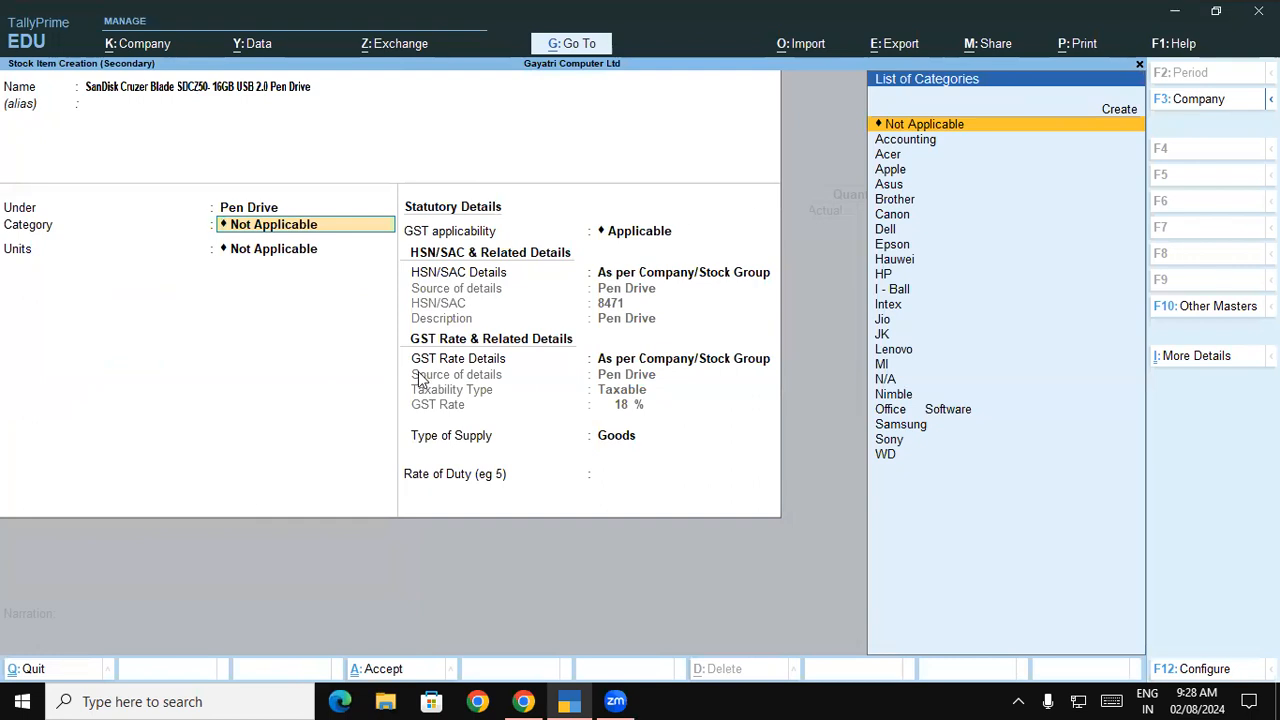
Create a stock category for the item named SanDisk under Primary, copying the name from question 17 in Chrome's PDF.
key("alt+c")
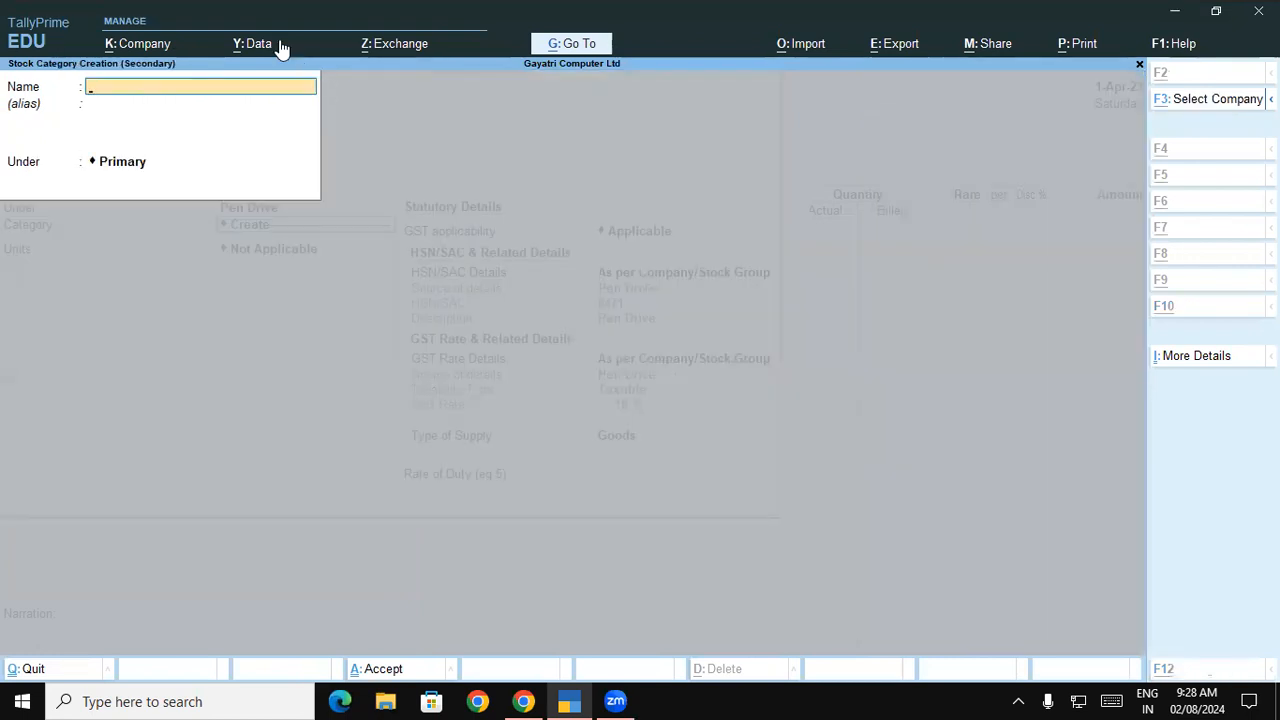
key("alt+Tab")
double_click(364, 257)
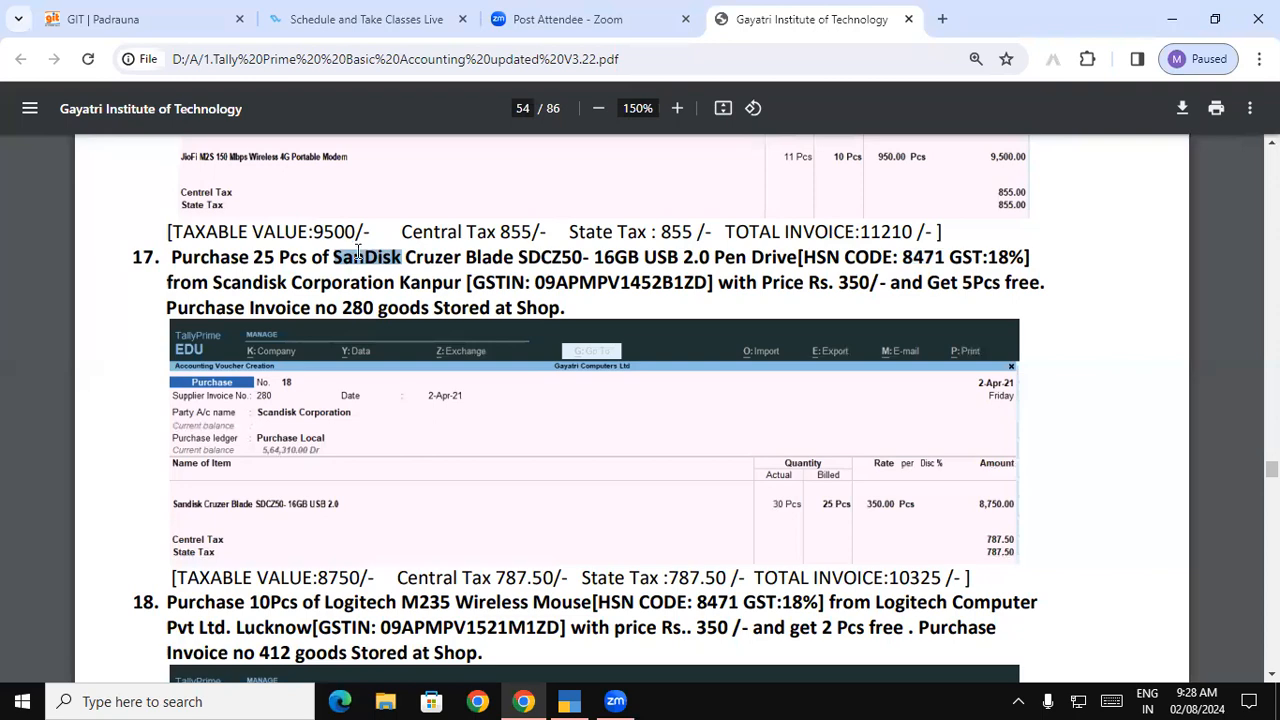
key("ctrl+c")
key("alt+Tab")
key("ctrl+v")
key("Return")
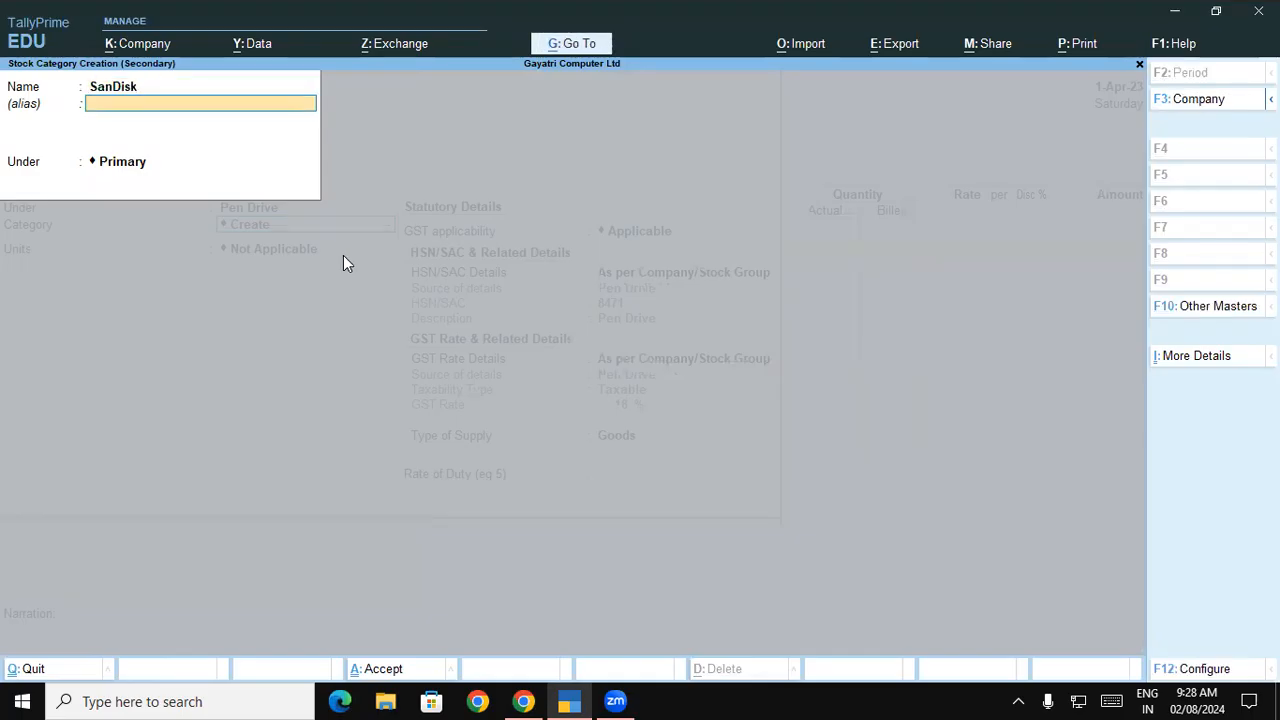
key("Return")
key("Return")
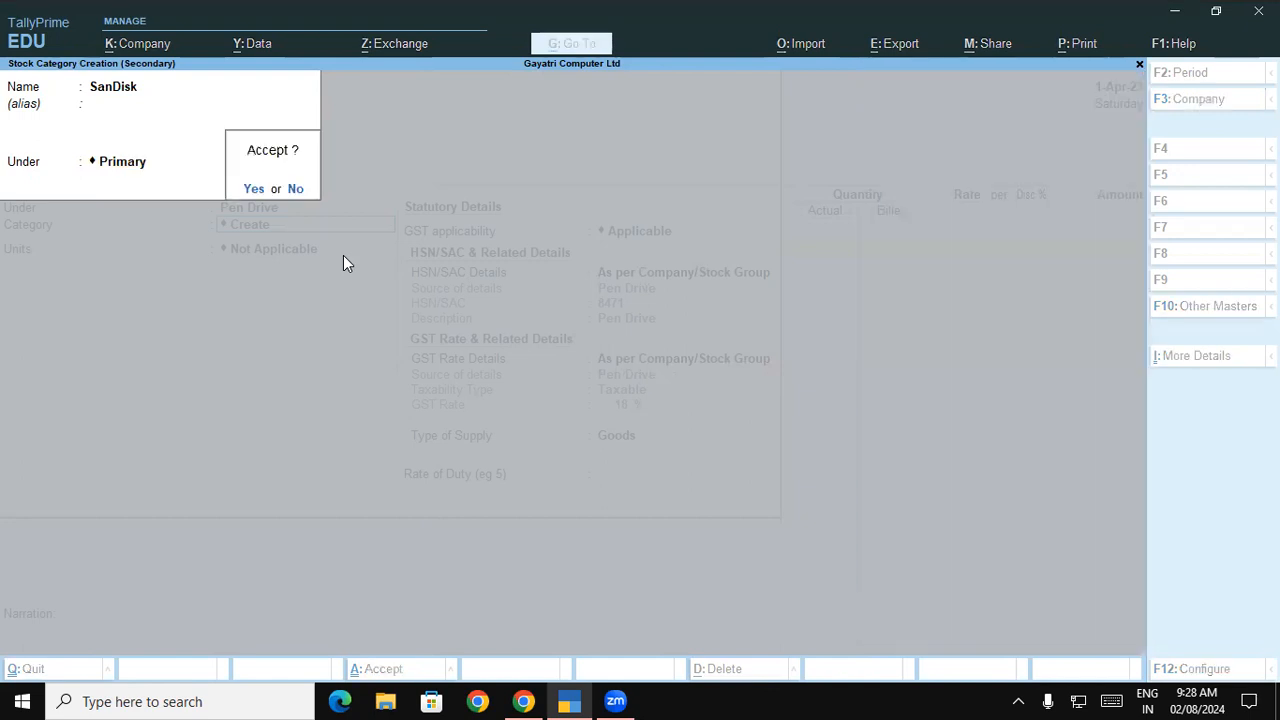
key("Return")
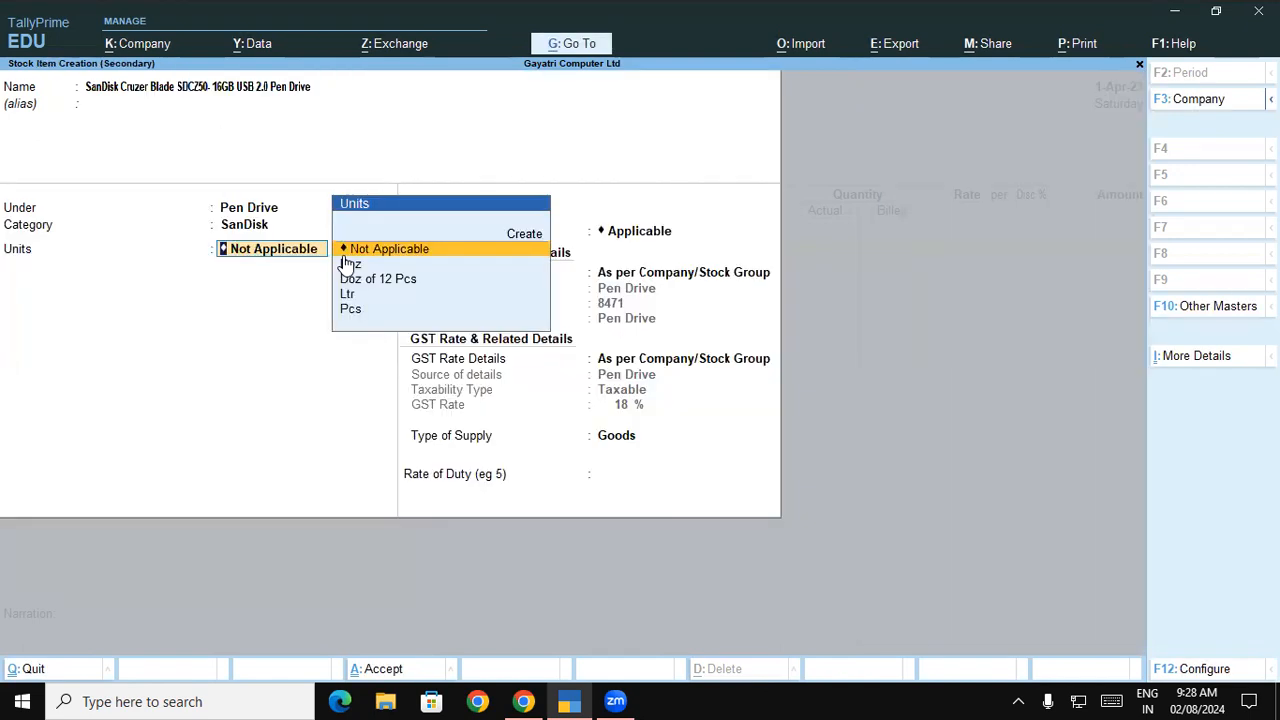
Set the stock item's units to Pcs, keep the GST details as per Company/Stock Group, and save the item.
key("Down")
key("Down")
key("Down")
key("Down")
key("Return")
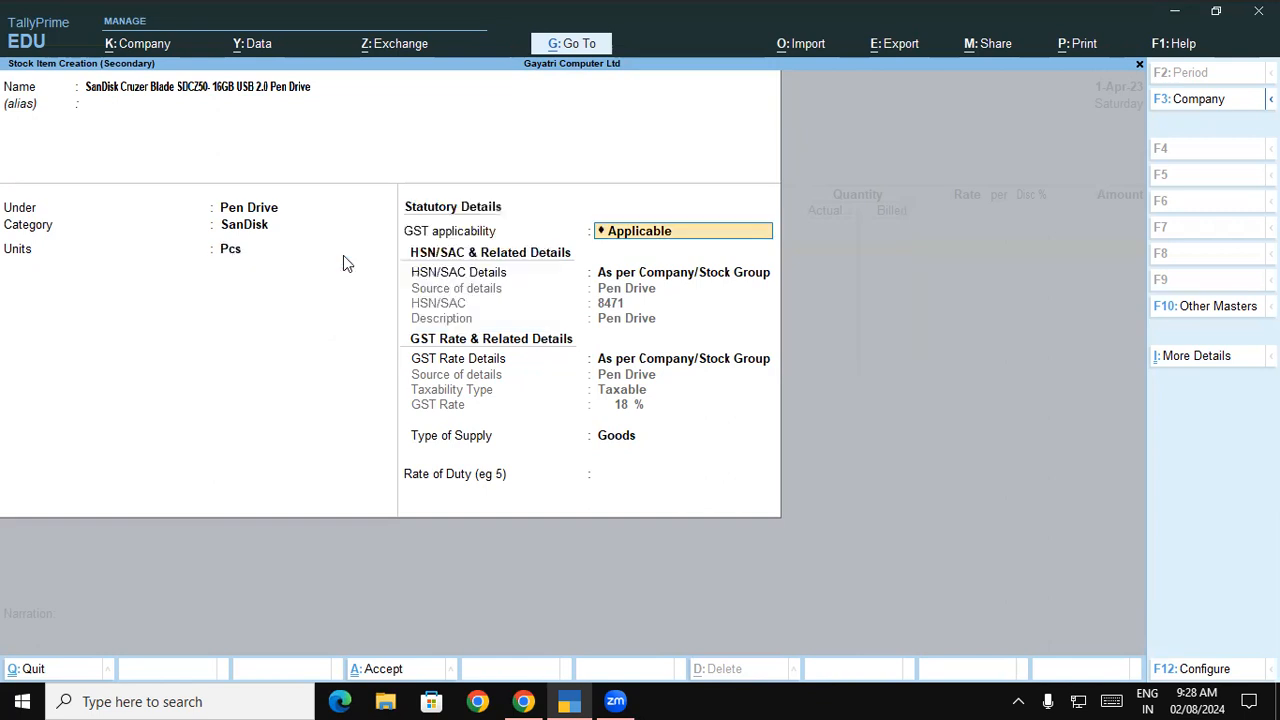
key("Return")
key("Return")
key("Return")
key("Return")
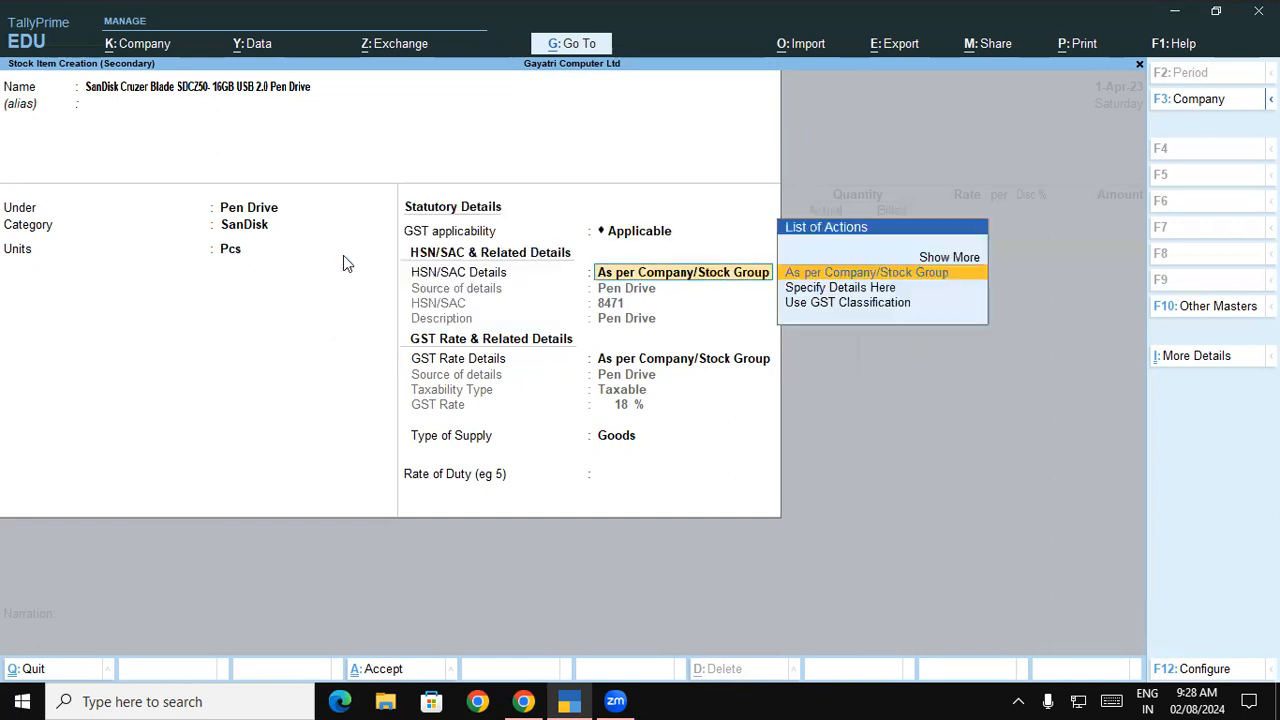
key("Return")
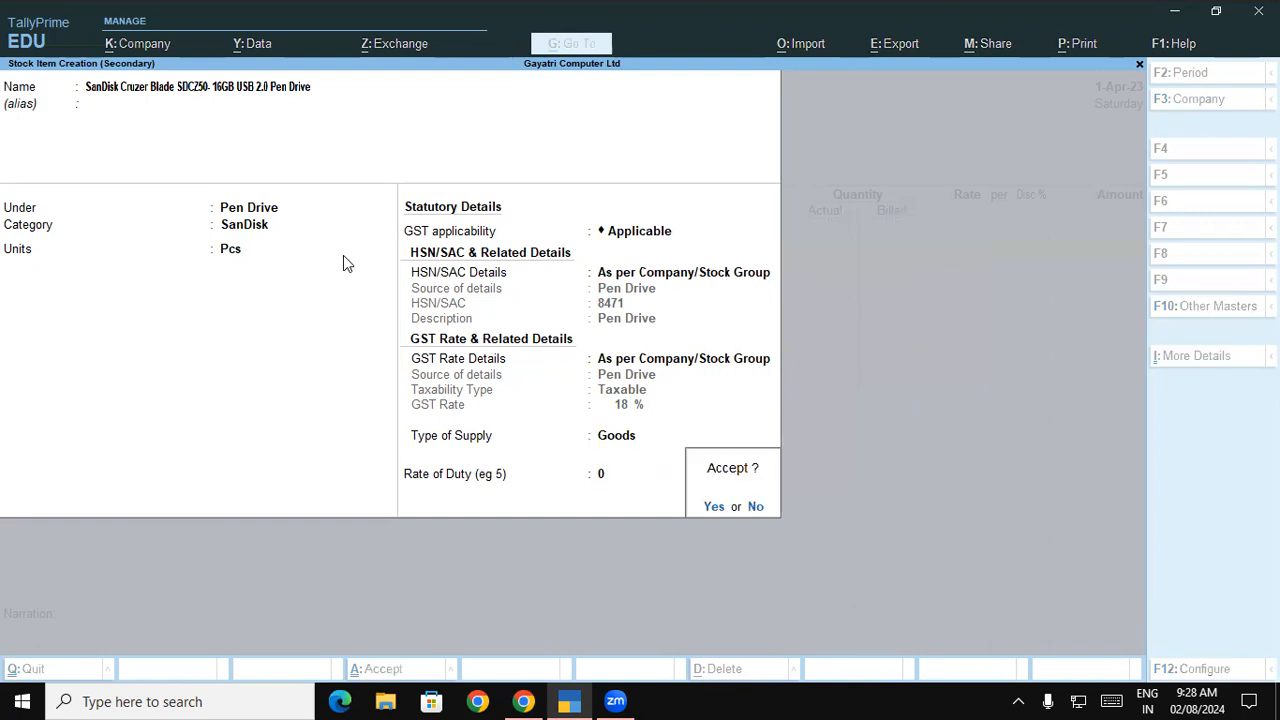
key("Return")
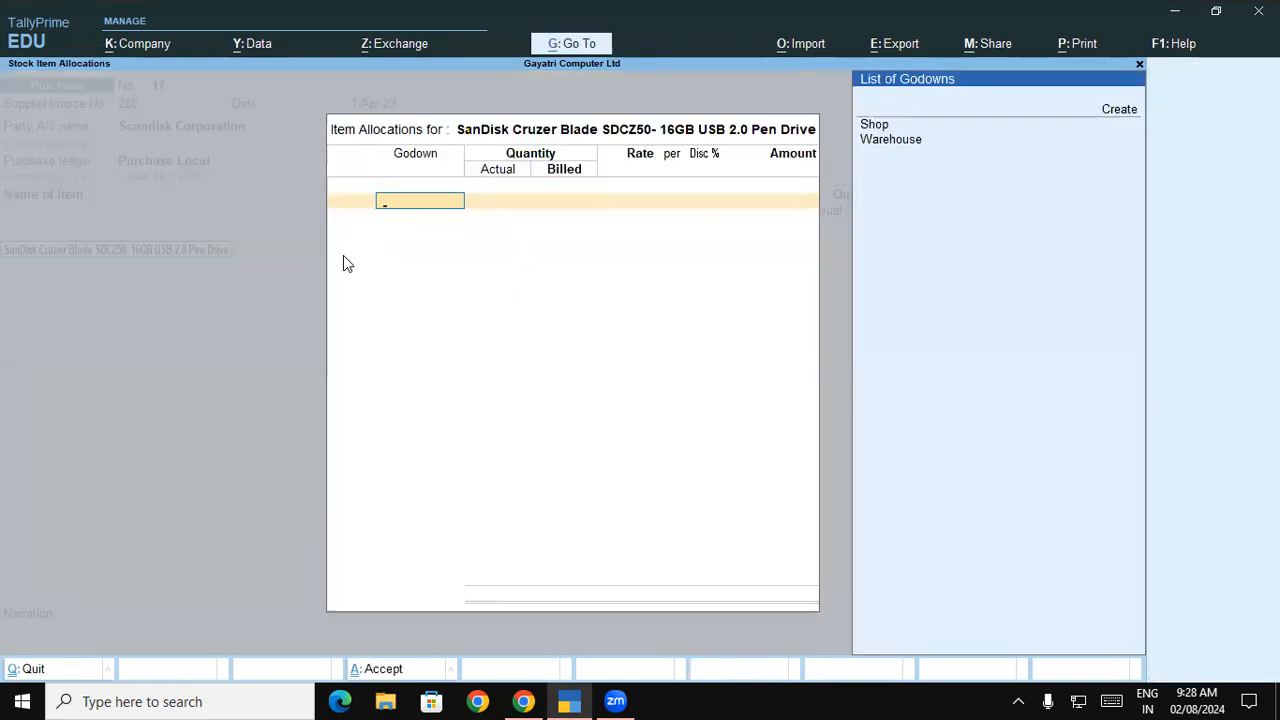
Allocate the pen drive to the Shop godown with an actual quantity of 30 and a billed quantity of 25.
key("Down")
key("Return")
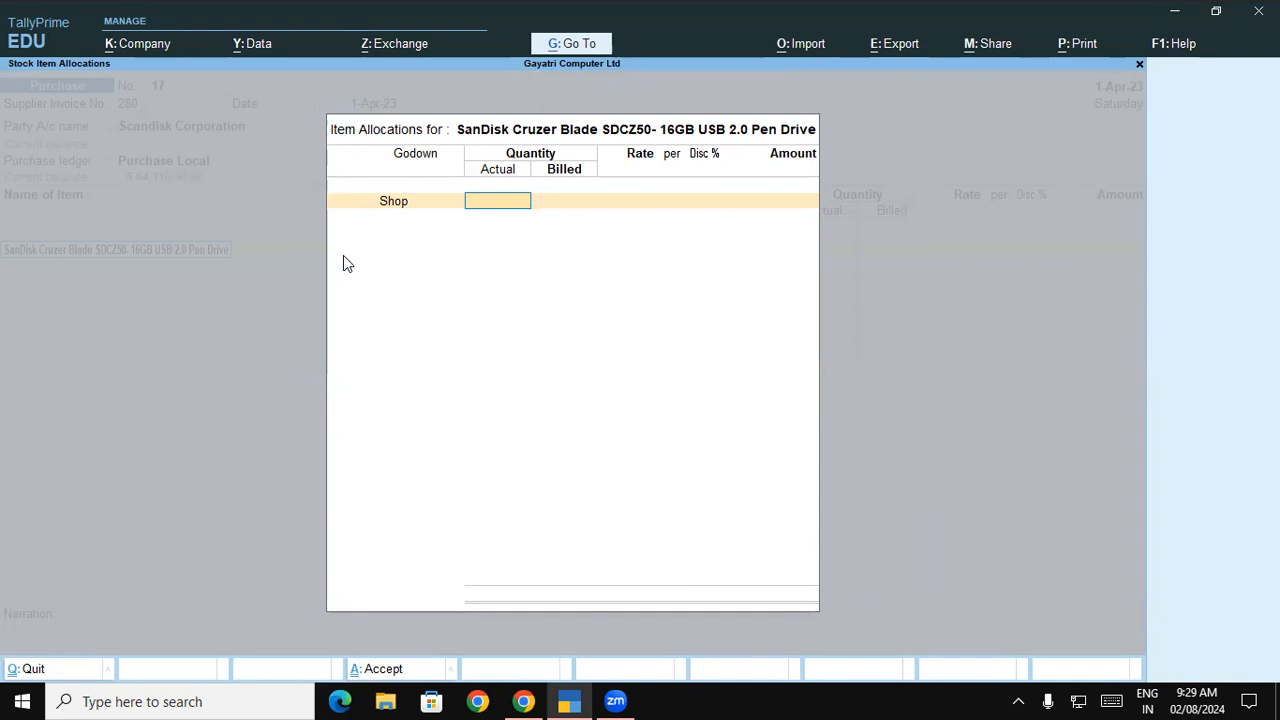
type("30")
key("Return")
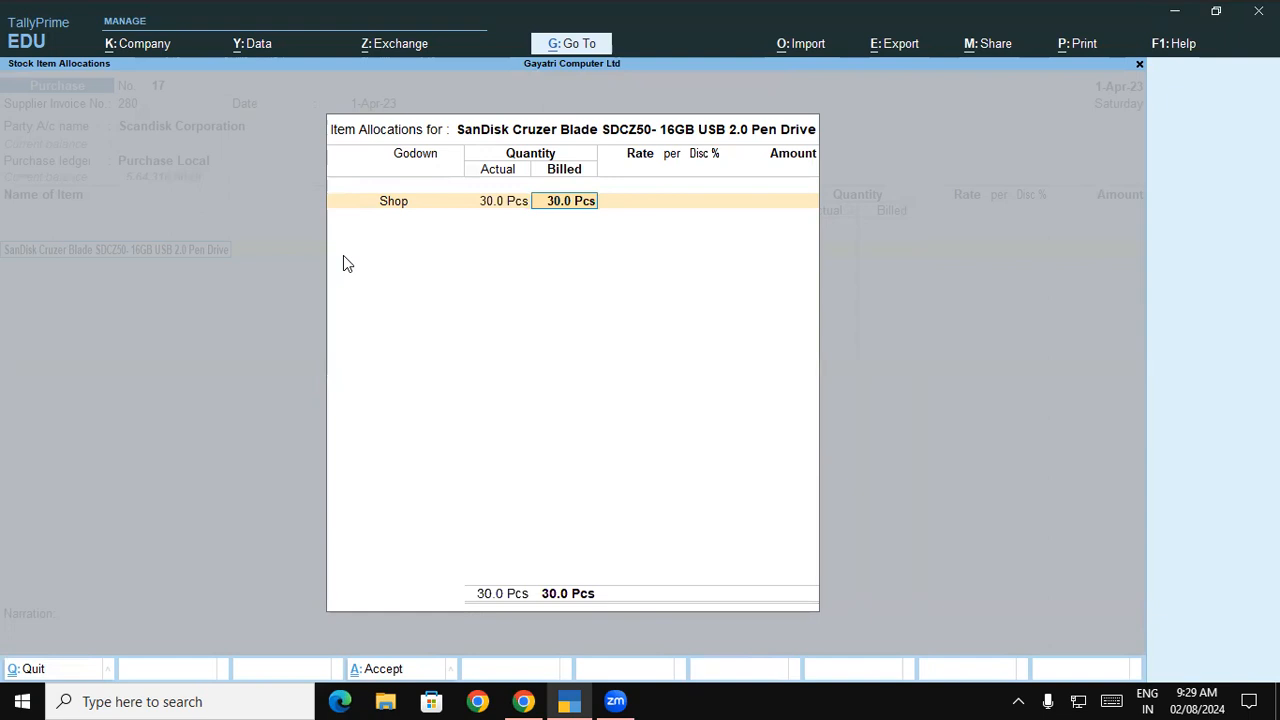
type("25")
key("Return")
Set the pen drive's rate to 350 per Pcs, as given in Chrome's PDF, and accept the item allocation.
key("alt+Tab")
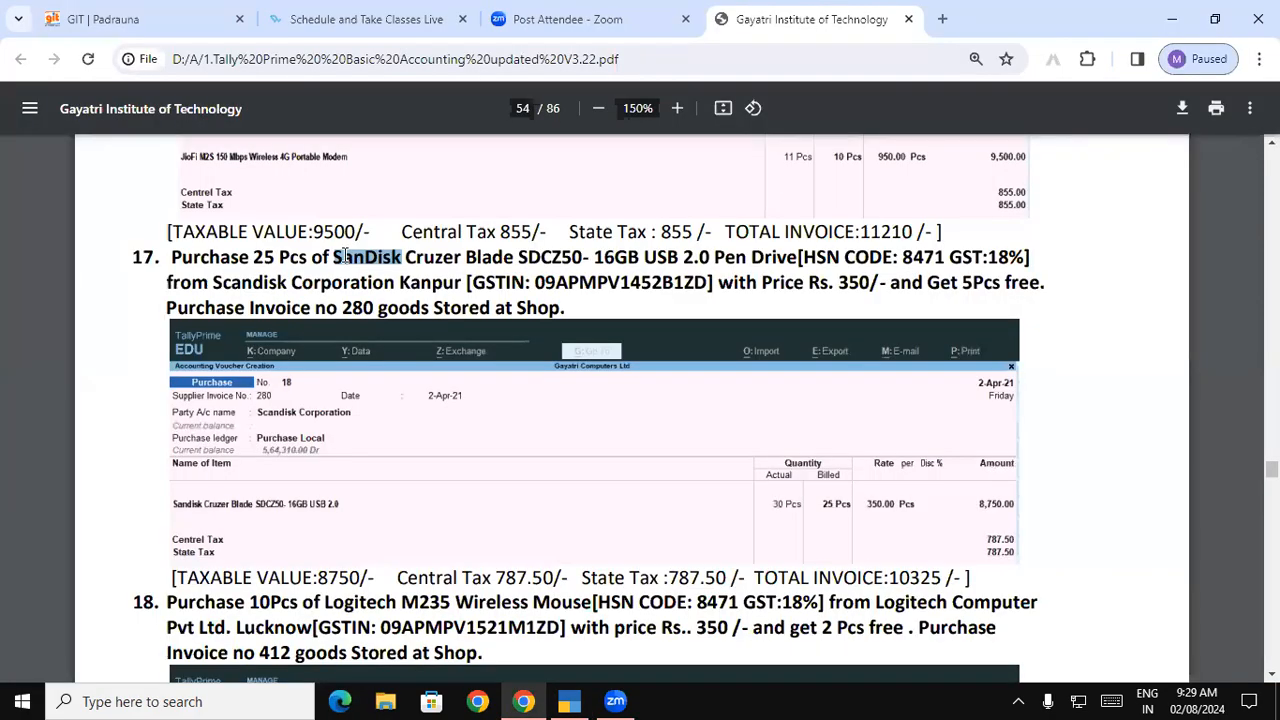
key("alt+Tab")
type("350")
key("Return")
key("Return")
key("Return")
key("Return")
key("Return")
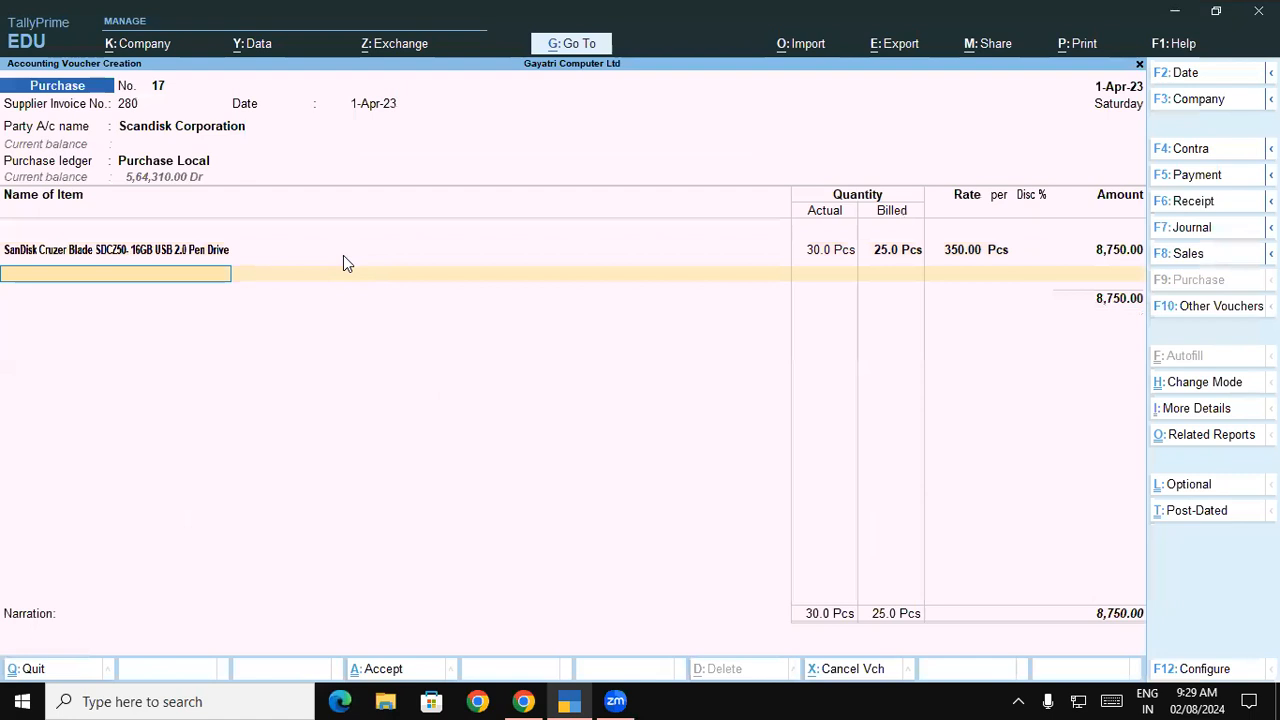
End the item list and add the Central Tax and State Tax ledgers to the purchase voucher.
key("Return")
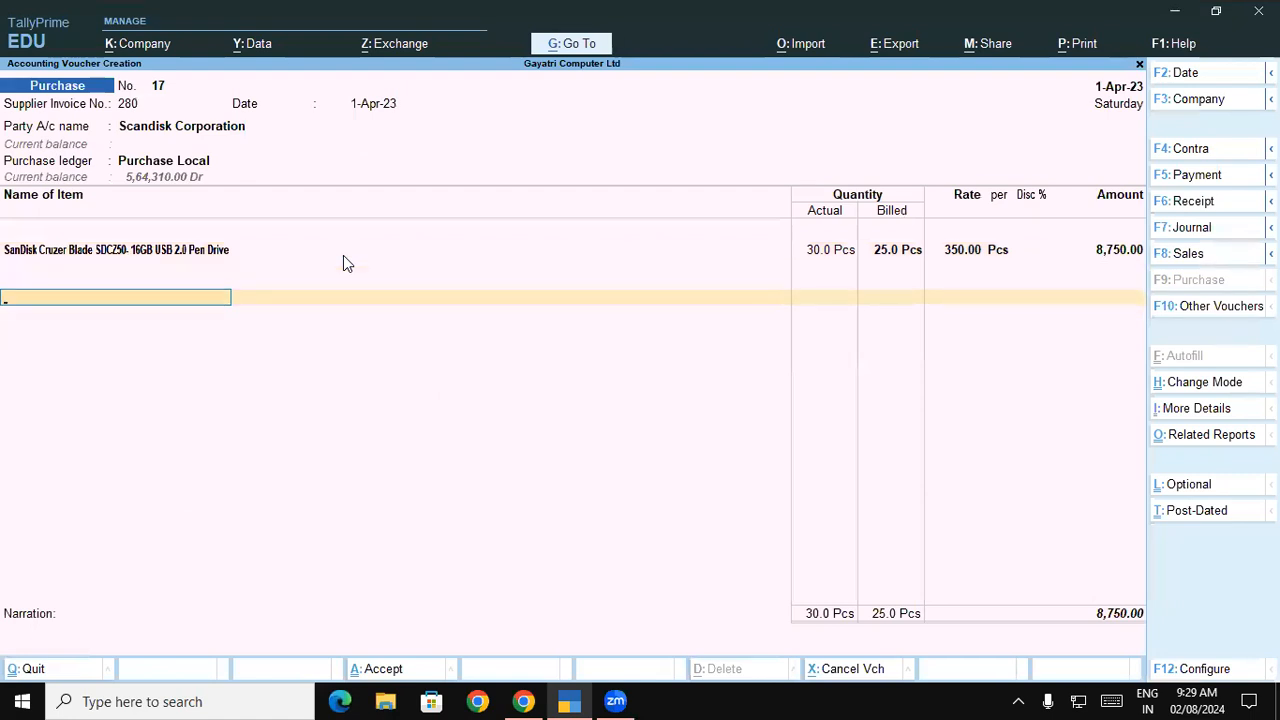
type("ce")
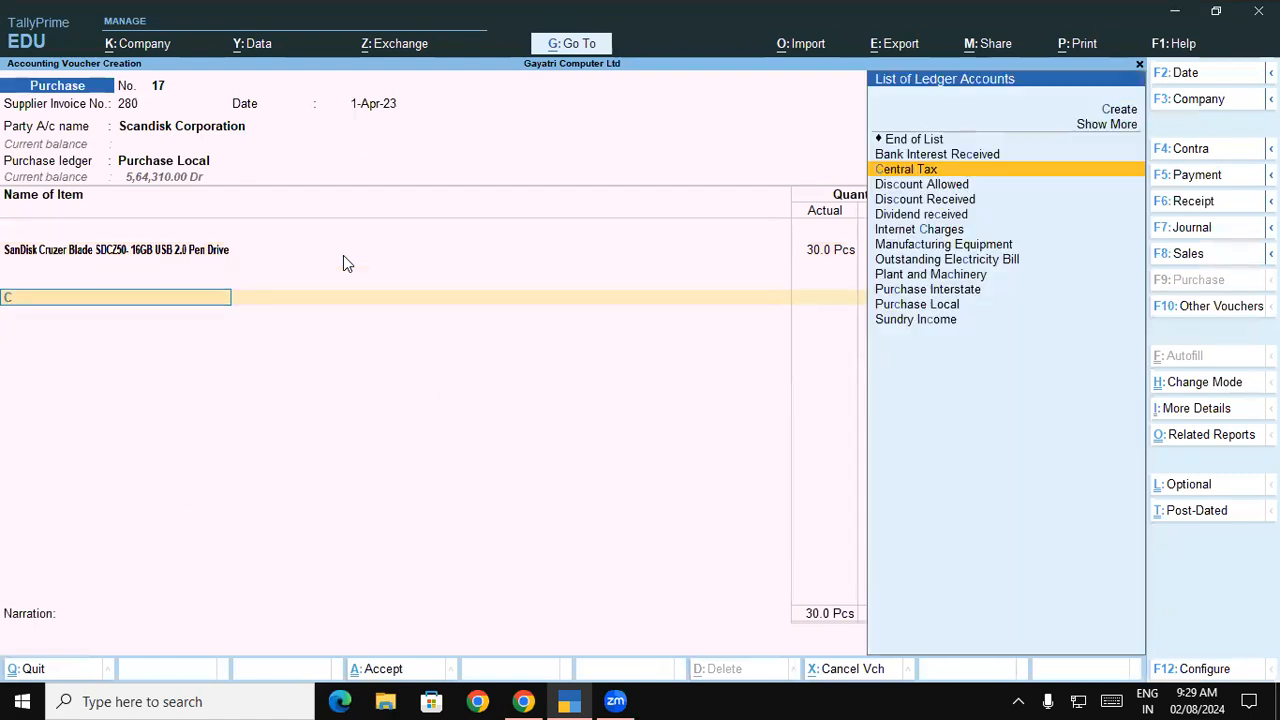
key("Return")
key("Return")
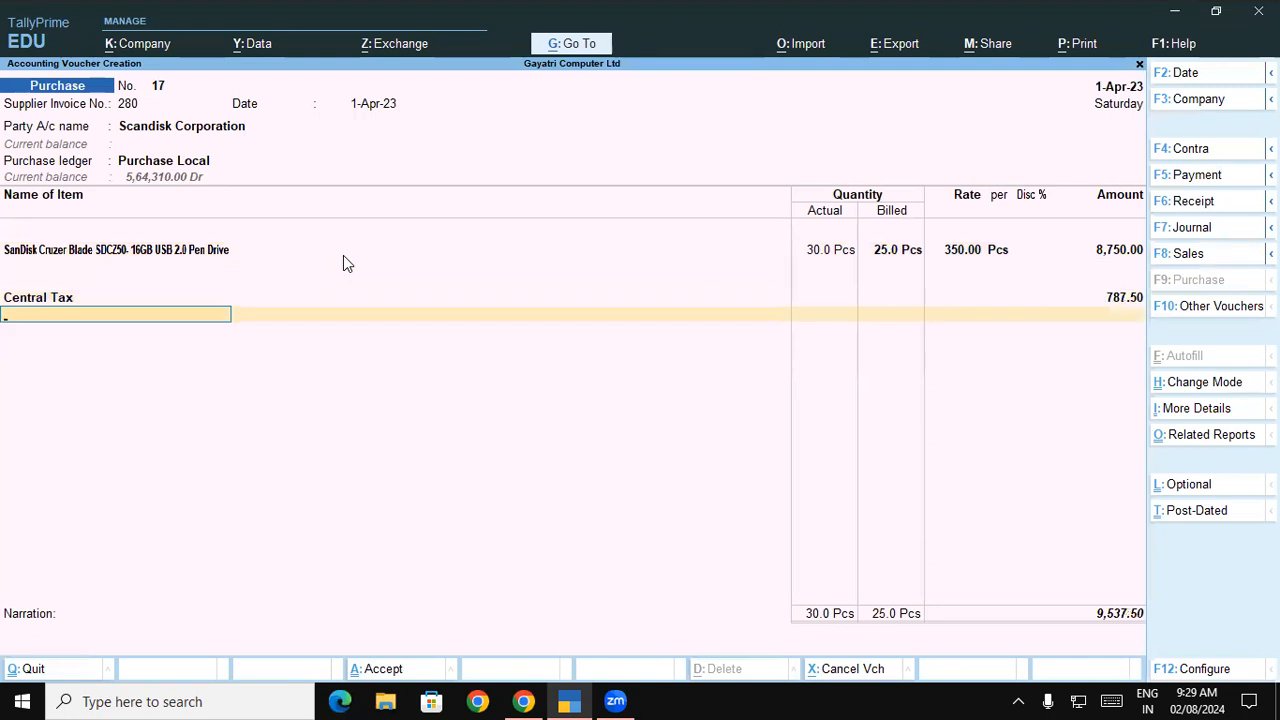
type("St")
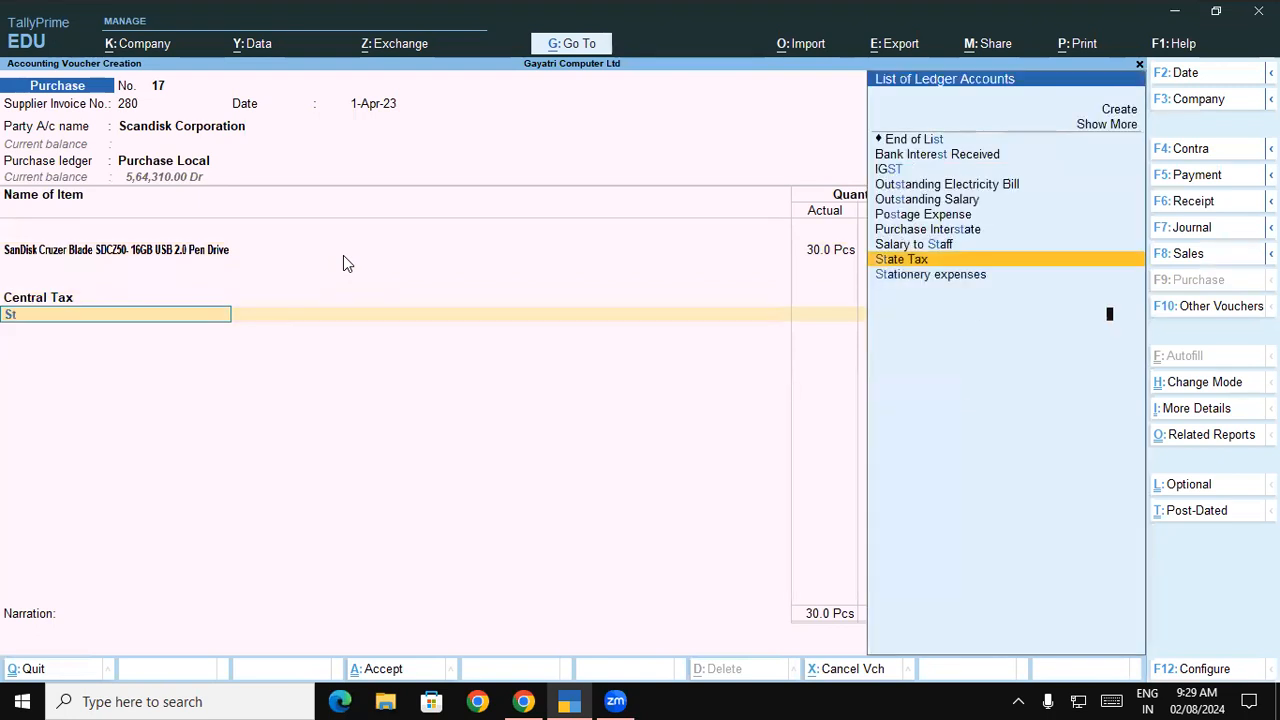
key("Return")
key("Return")
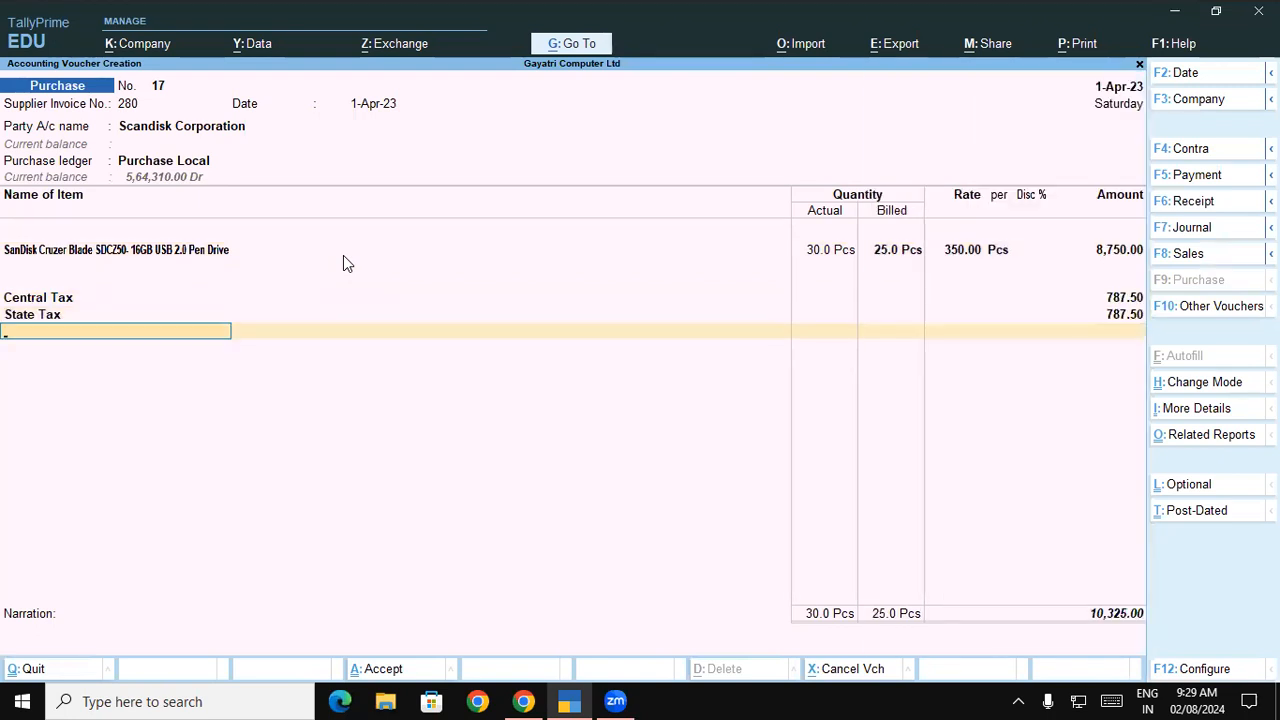
Accept the supplier's bill-wise details as New Ref, leave the narration empty, and save the purchase voucher.
key("Return")
key("Return")
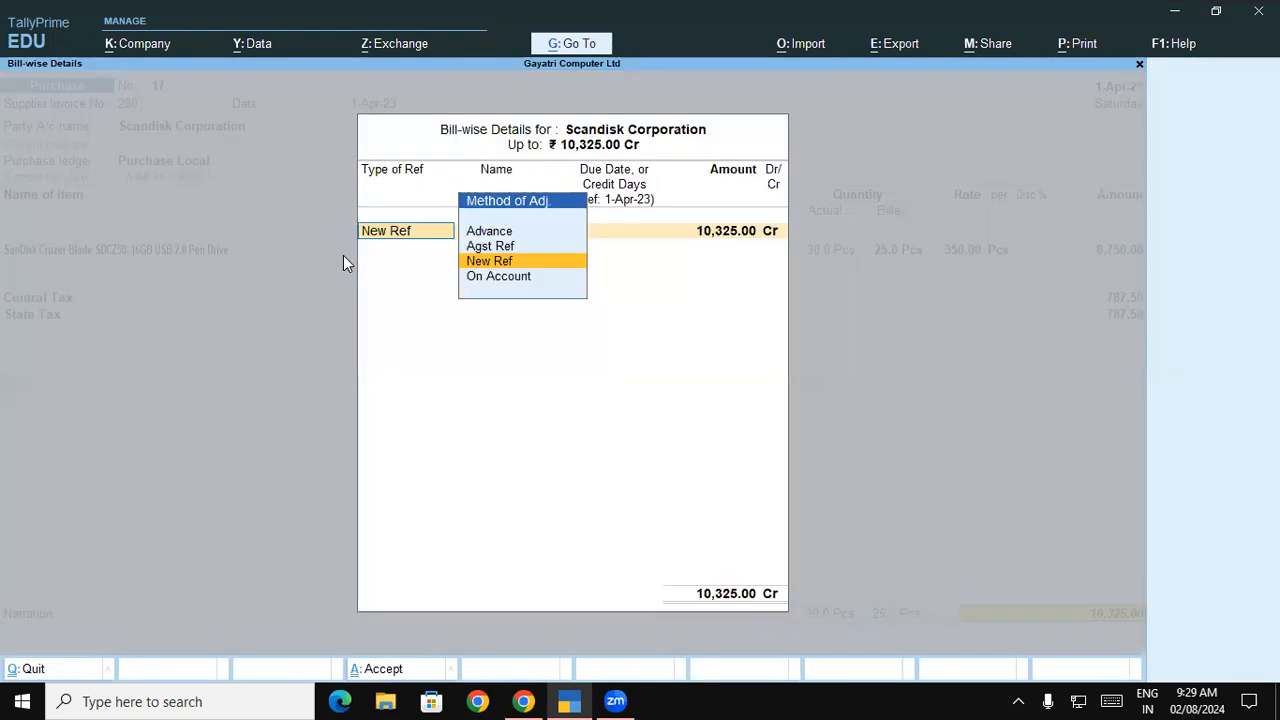
key("Return")
key("Return")
key("Return")
key("Return")
key("Return")
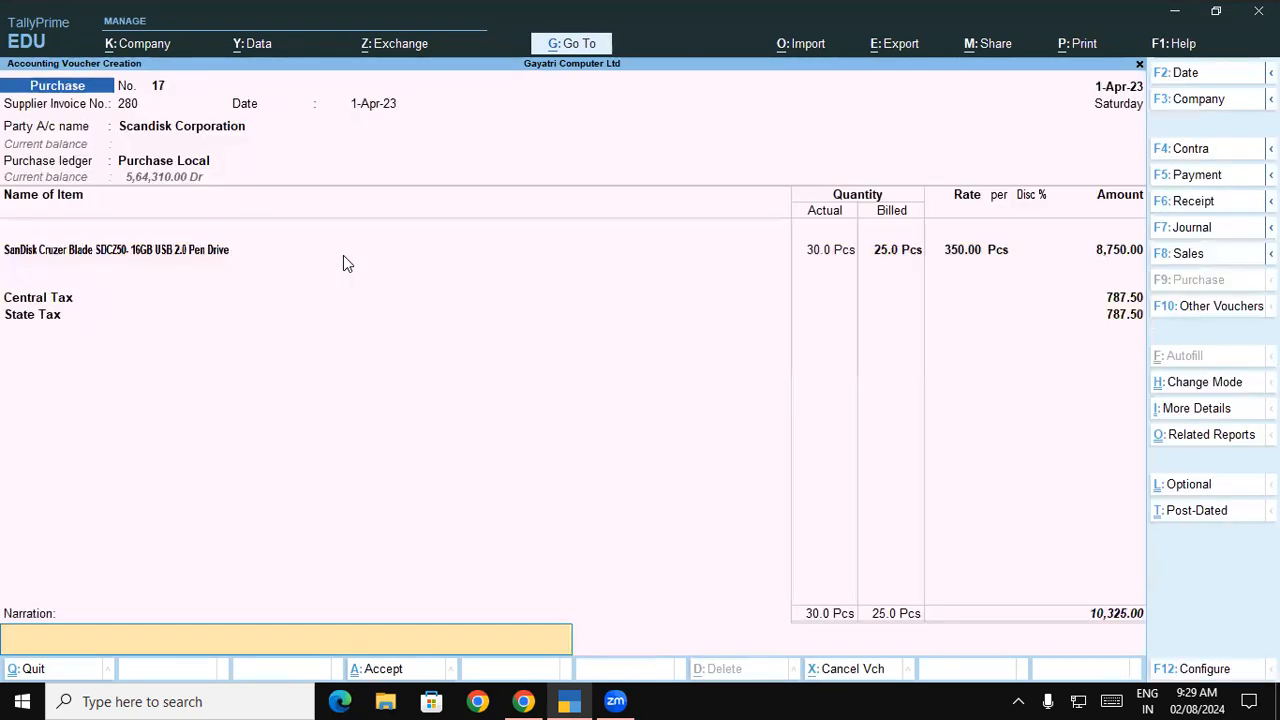
key("Return")
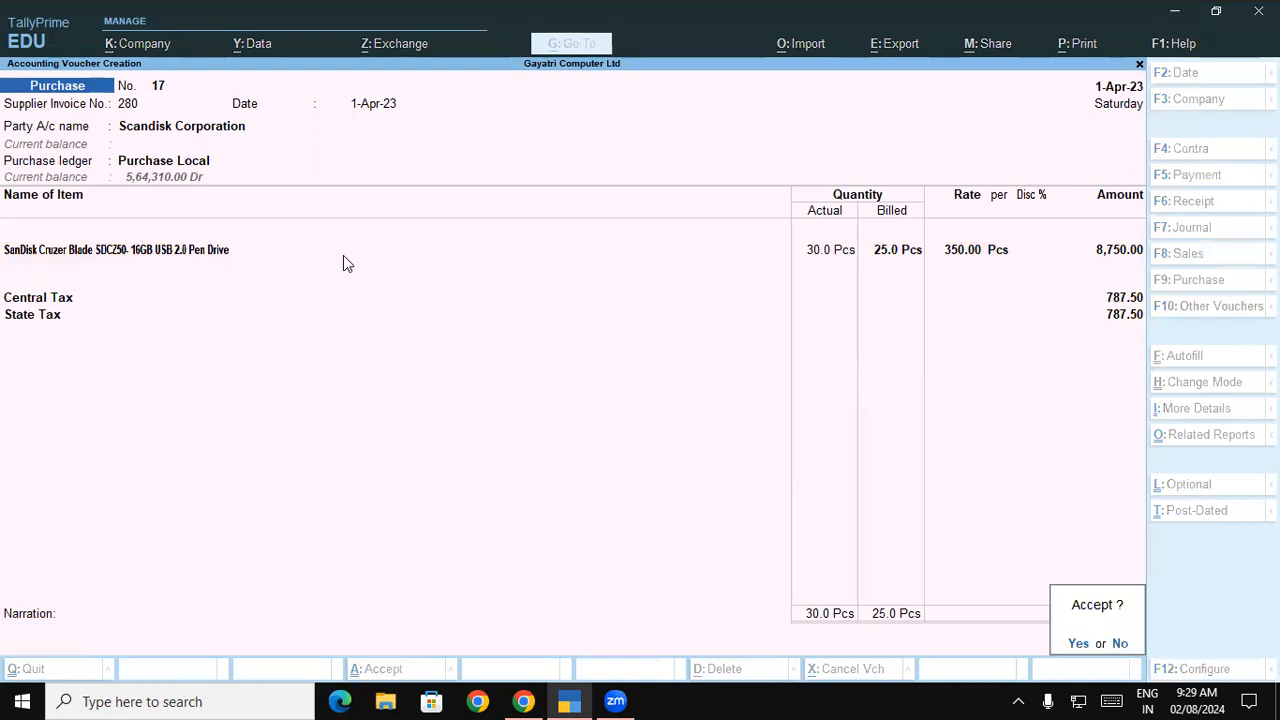
key("Return")
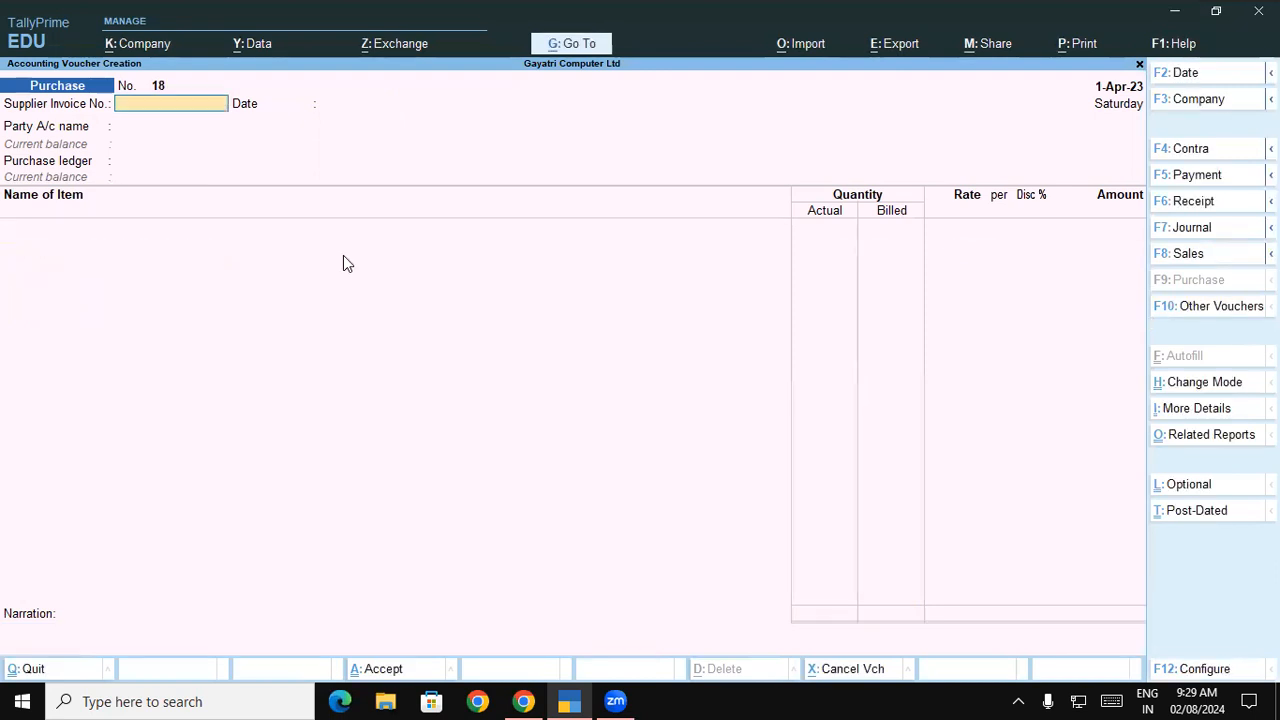
Switch to Chrome's PDF and examine question 18 for its item, supplier, price, free quantity and sample voucher.
left_click(522, 701)
left_click_drag(168, 603, 485, 433)
left_click(485, 432)
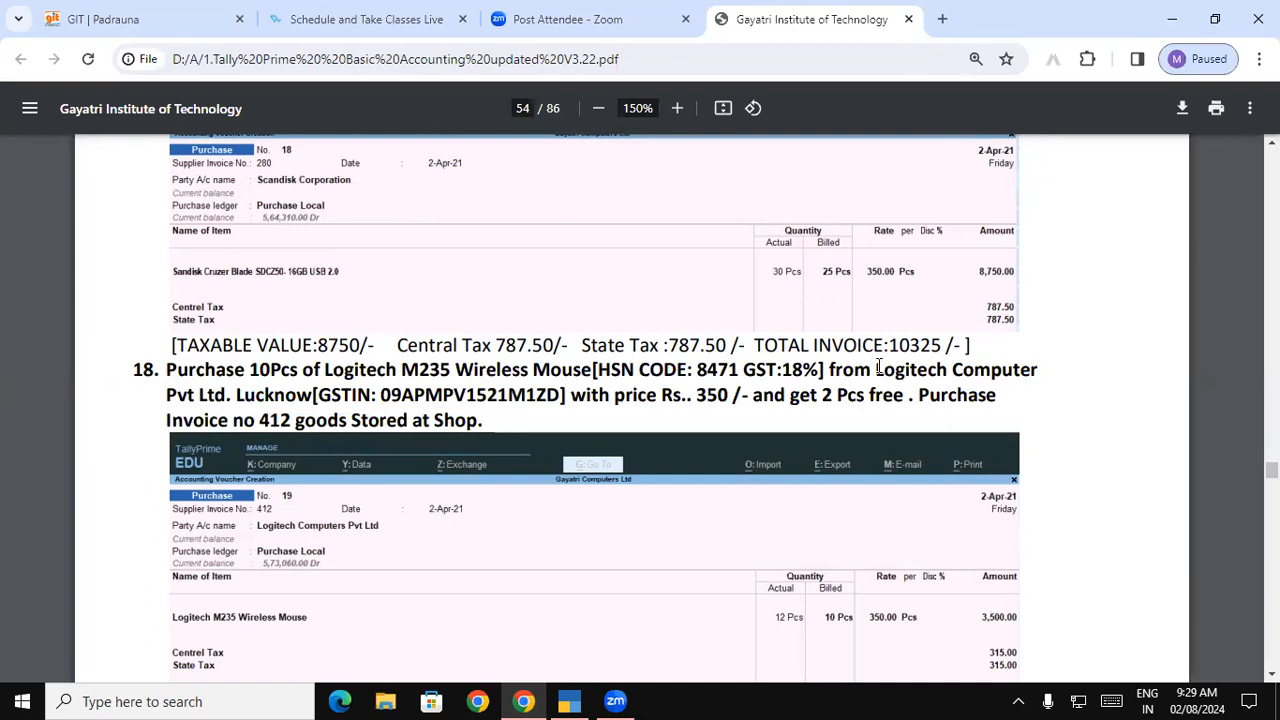
left_click_drag(878, 368, 1038, 372)
left_click_drag(326, 370, 591, 370)
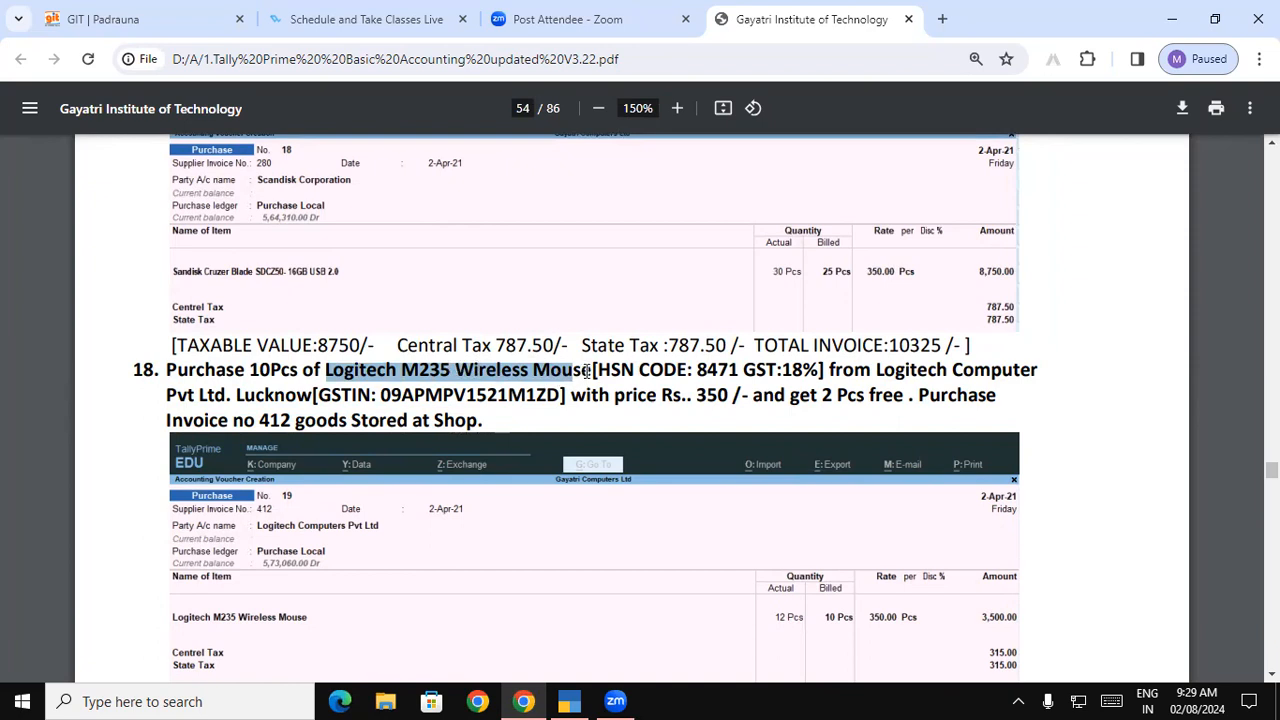
left_click(522, 376)
left_click_drag(328, 376, 591, 370)
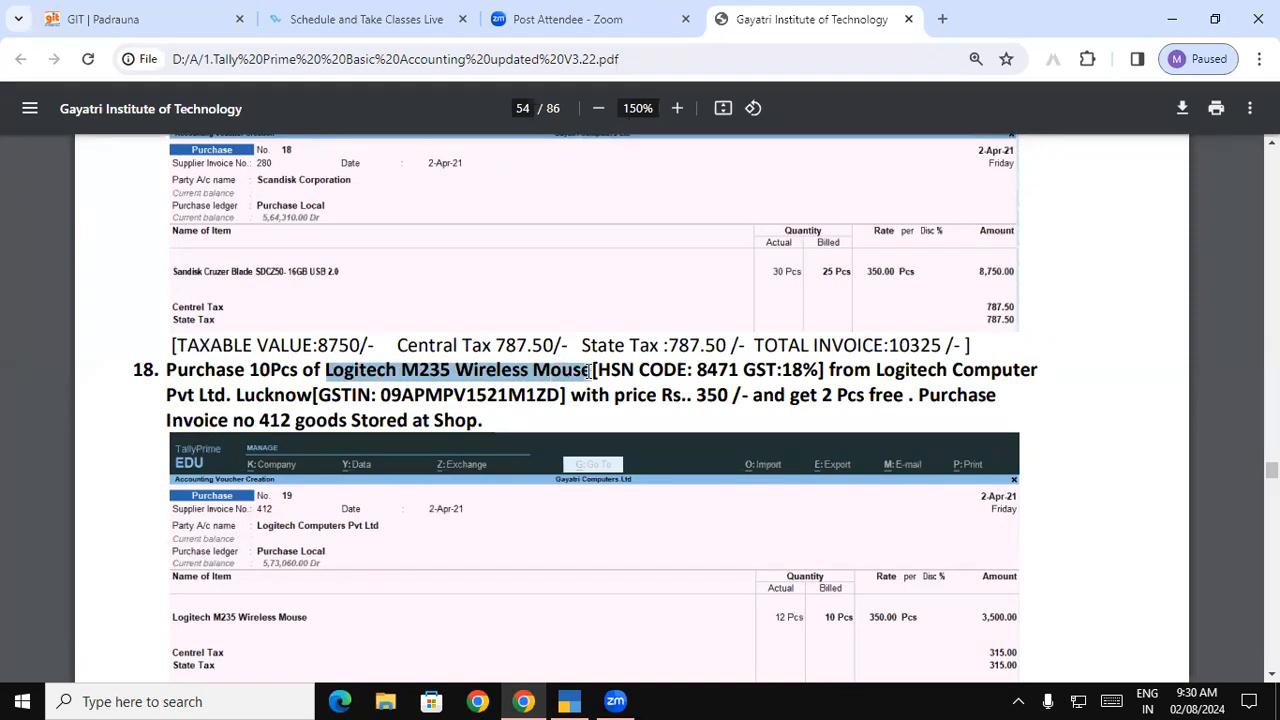
left_click(337, 372)
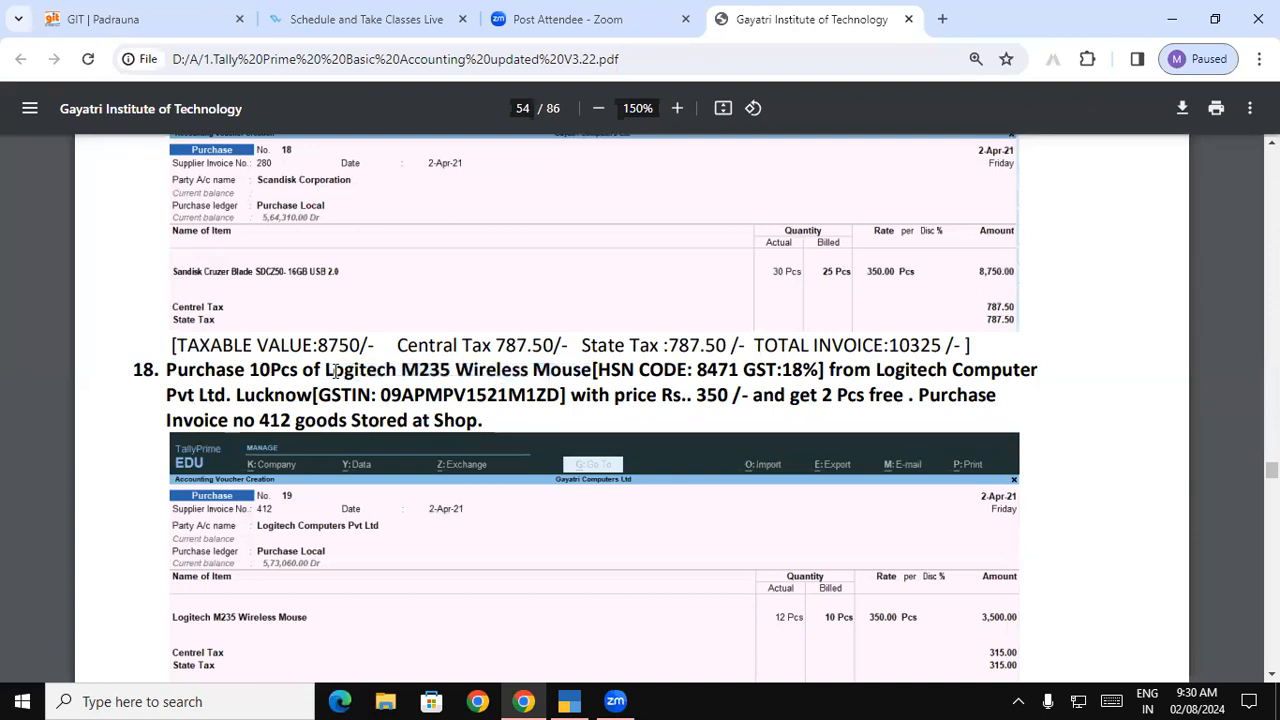
left_click_drag(328, 372, 393, 373)
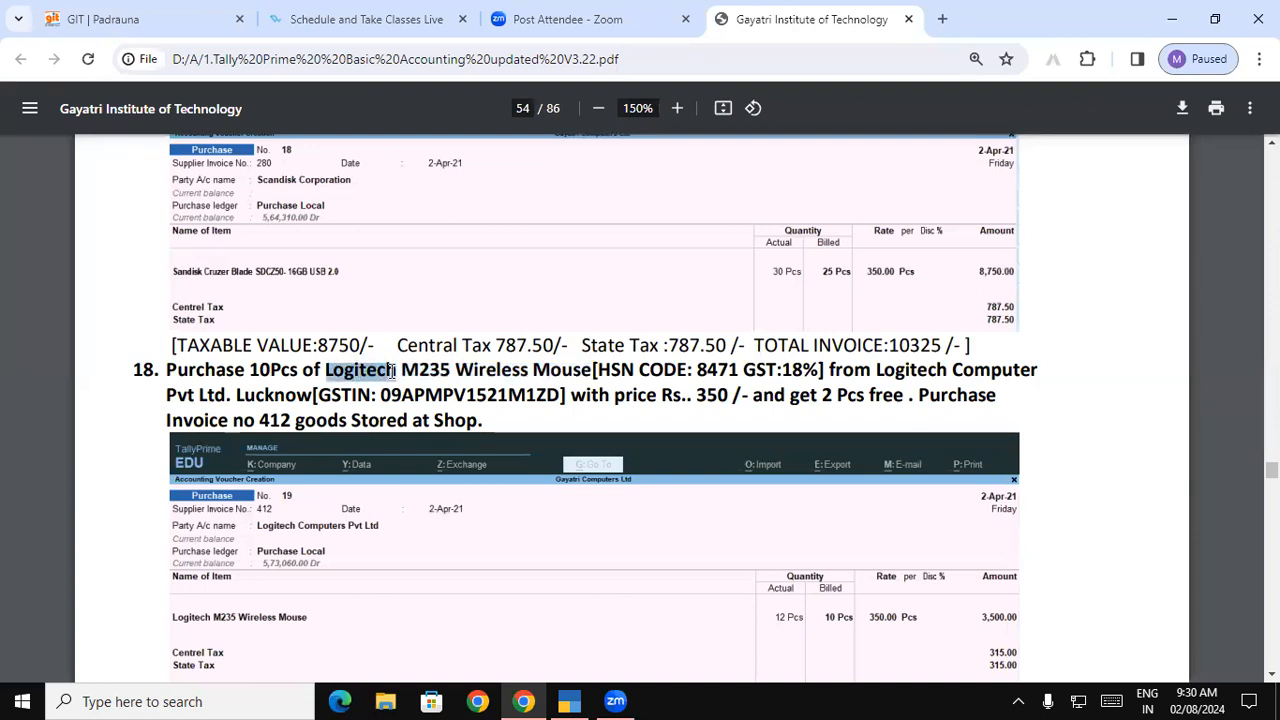
left_click(397, 372)
left_click_drag(326, 372, 563, 372)
left_click_drag(878, 371, 312, 397)
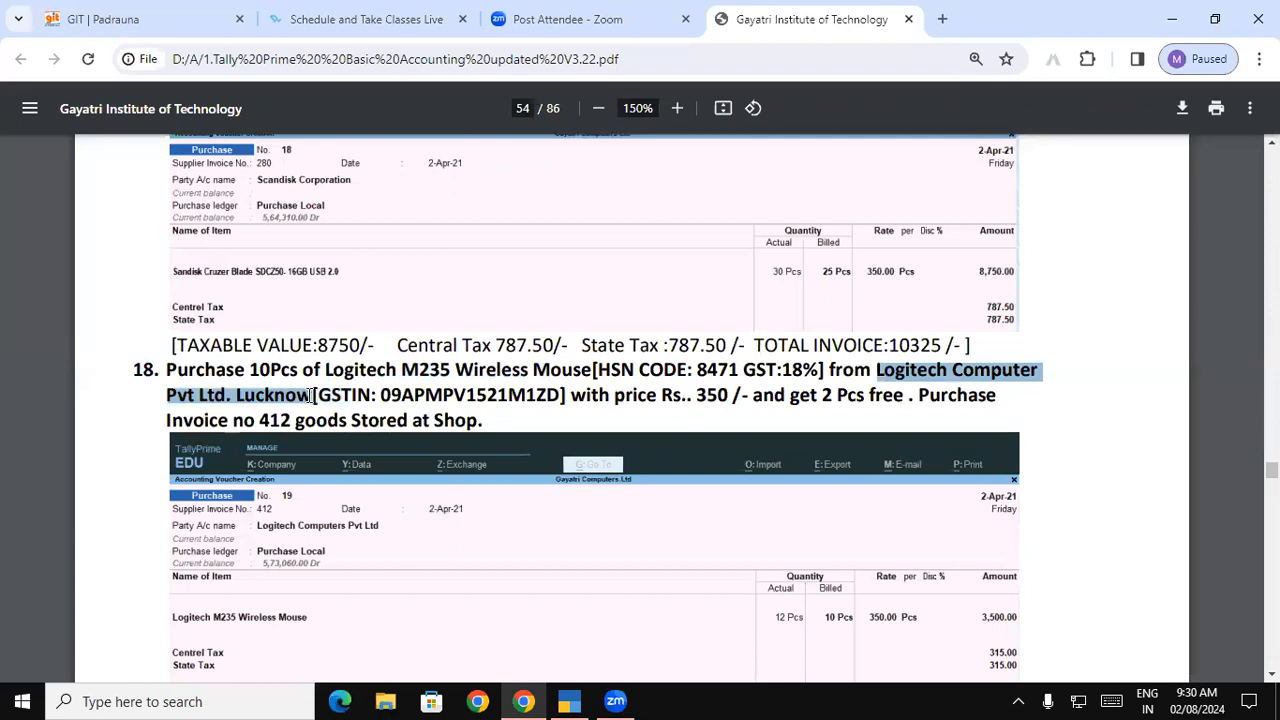
left_click_drag(247, 371, 565, 373)
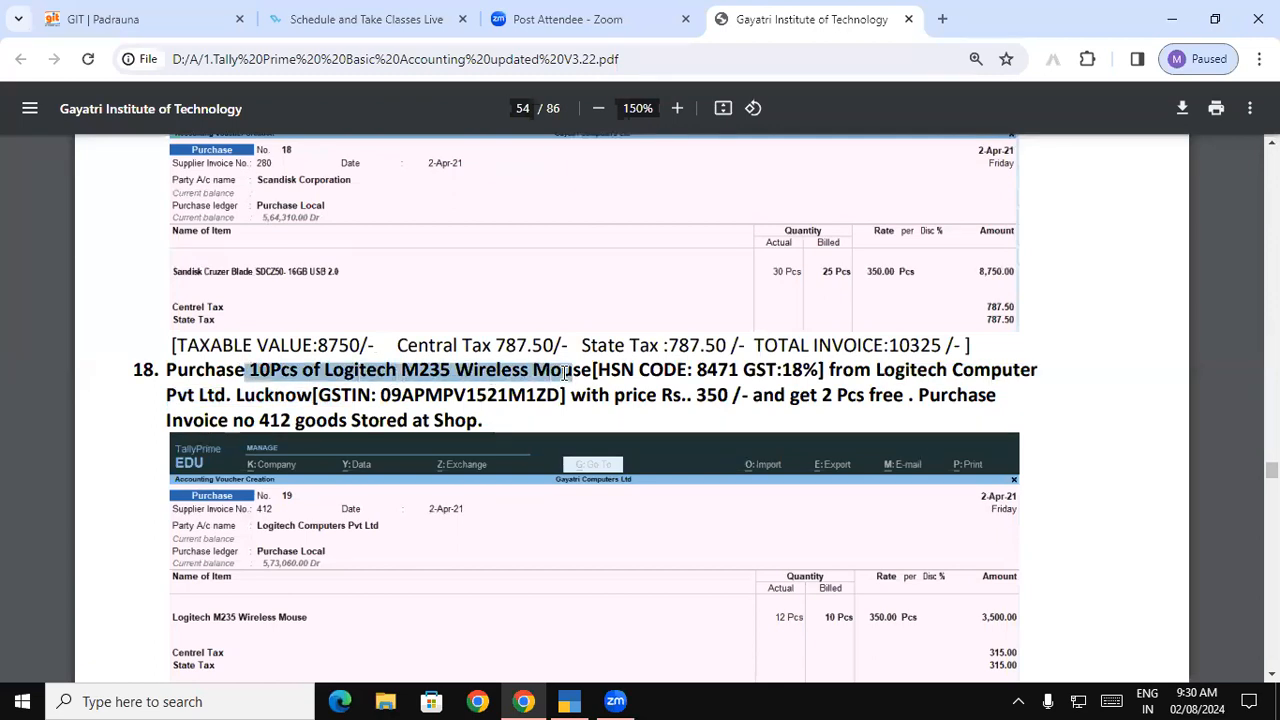
left_click(353, 371)
left_click_drag(822, 395, 866, 397)
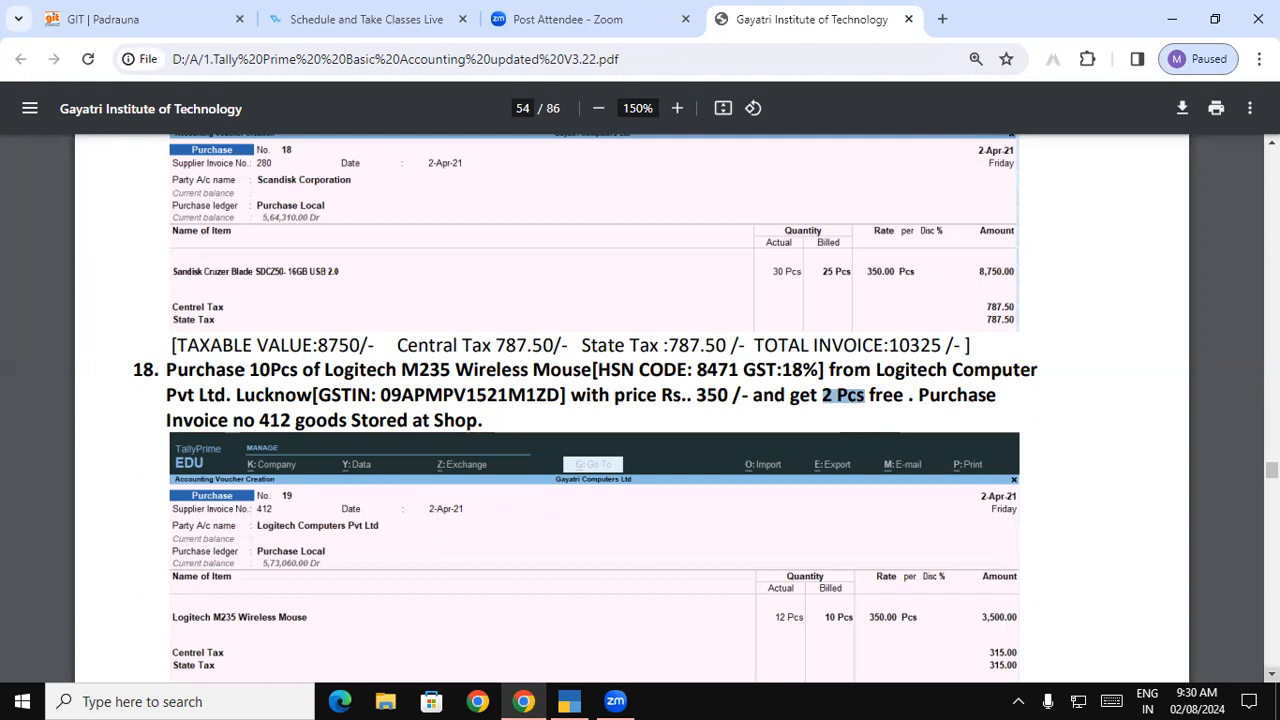
scroll(632, 409, "down", 3)
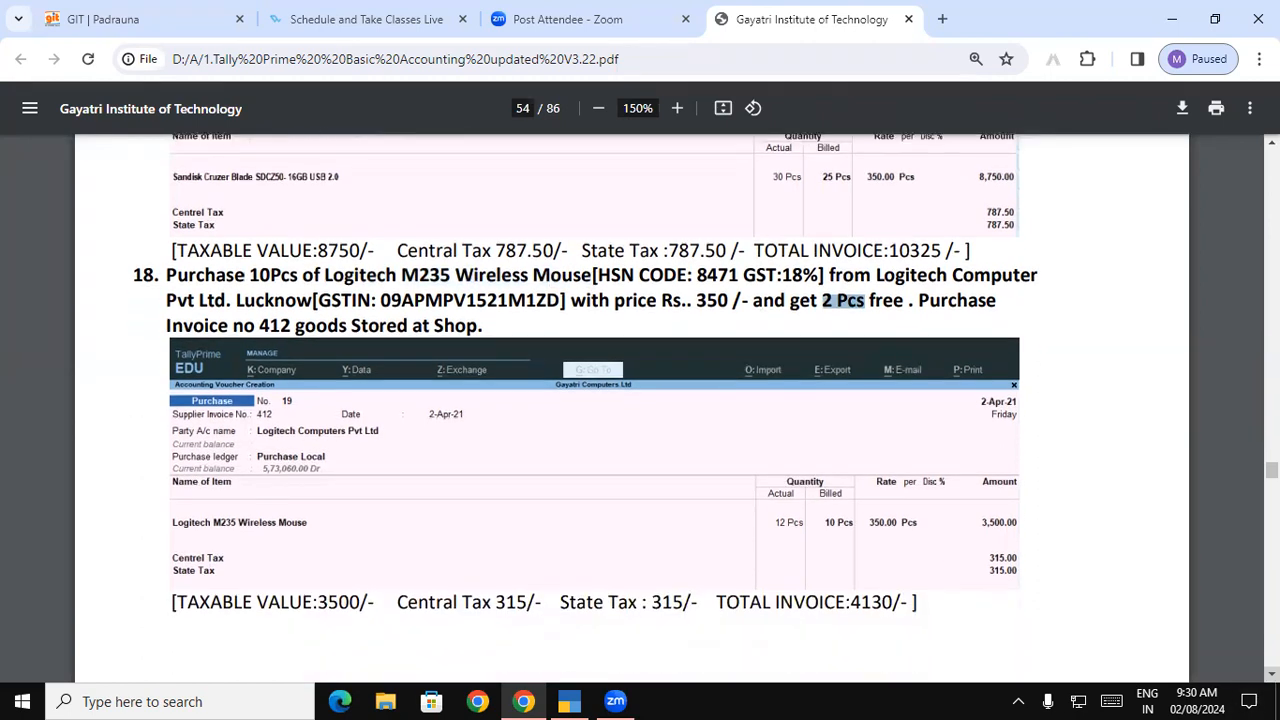
Examine question 19 on the PDF's page 55 for its item, supplier, price and free quantity.
scroll(632, 409, "down", 6)
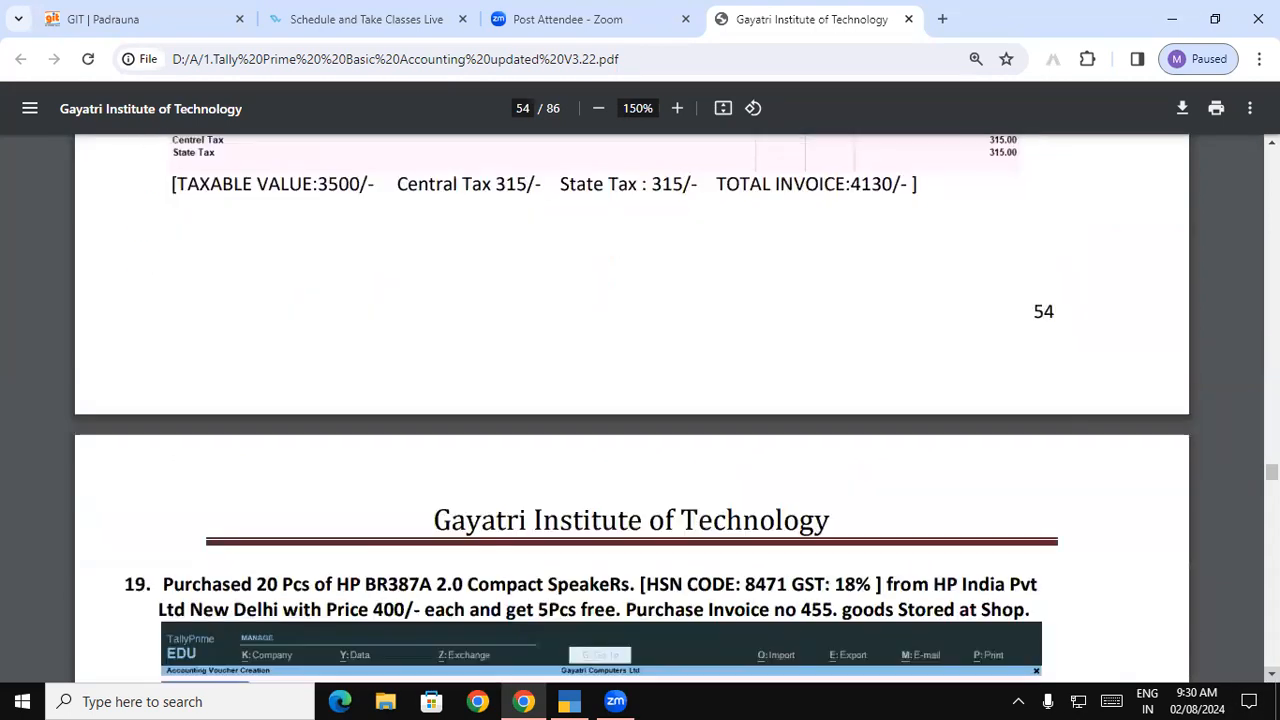
scroll(632, 409, "down", 3)
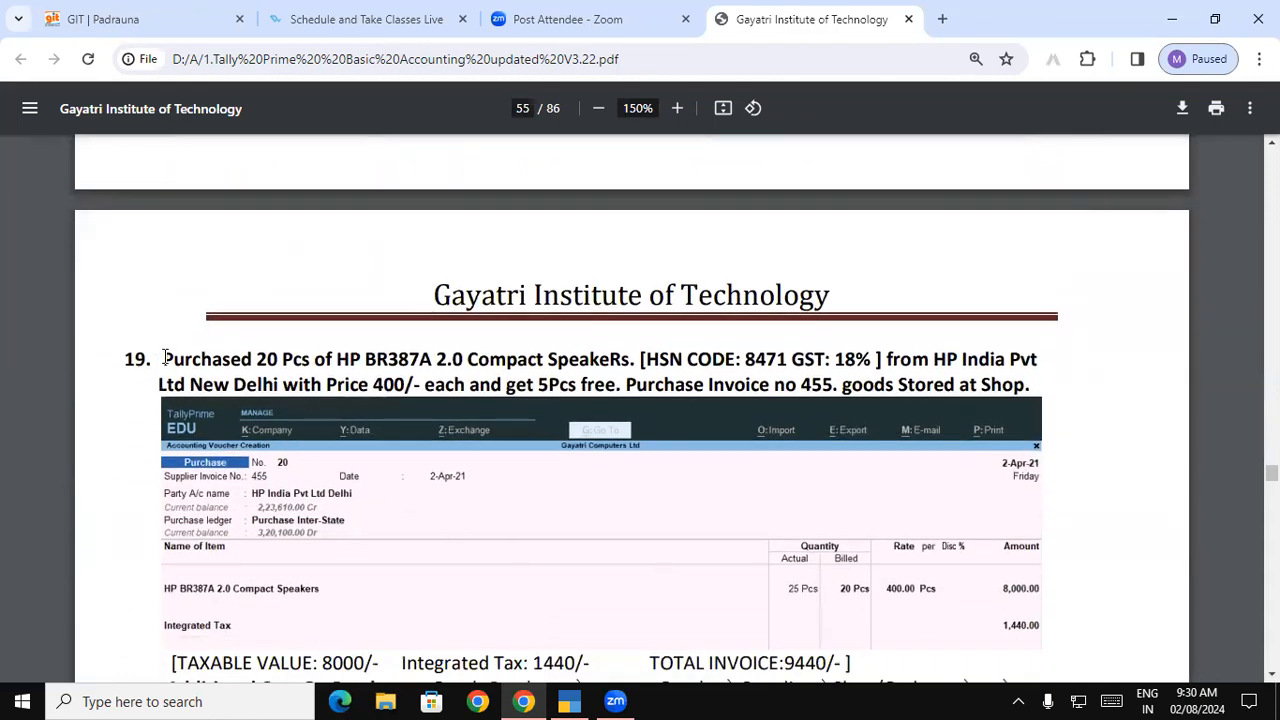
left_click_drag(165, 358, 858, 362)
left_click(505, 366)
left_click_drag(937, 354, 404, 386)
left_click(366, 384)
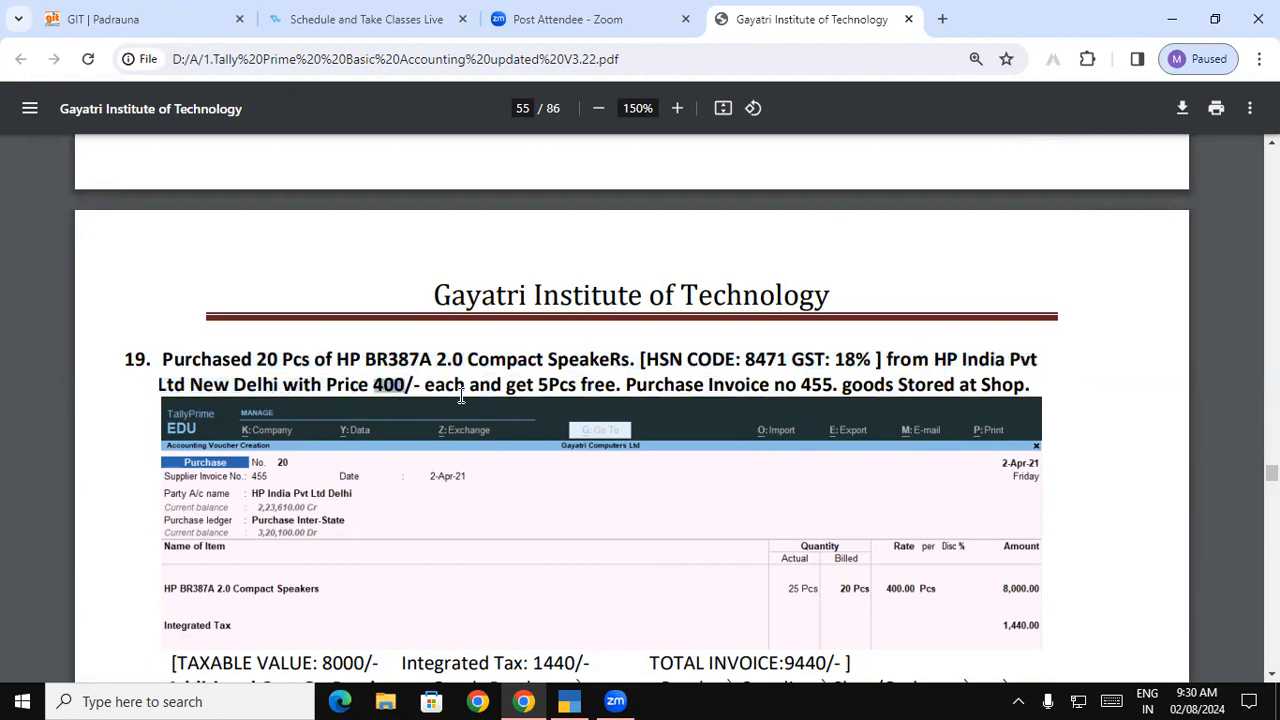
left_click_drag(539, 386, 697, 391)
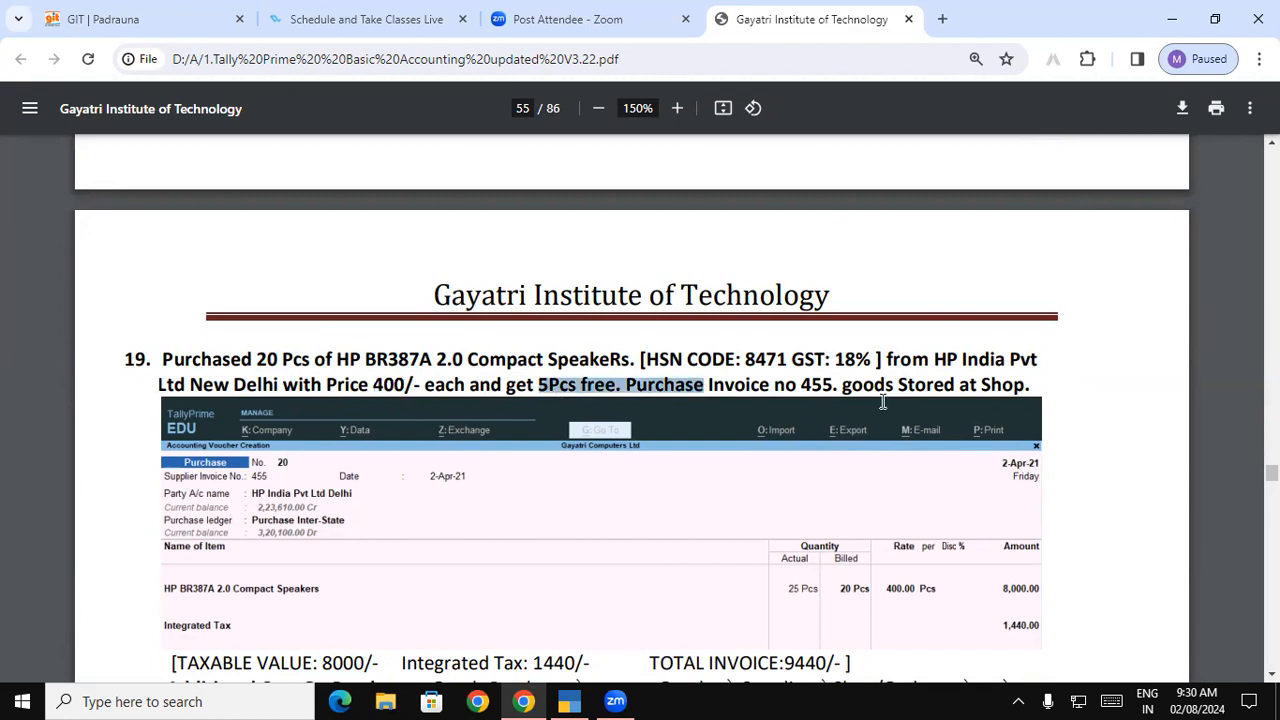
Examine question 19 for its storage location, purchase invoice number, purchased quantity and free quantity.
left_click_drag(926, 386, 1030, 388)
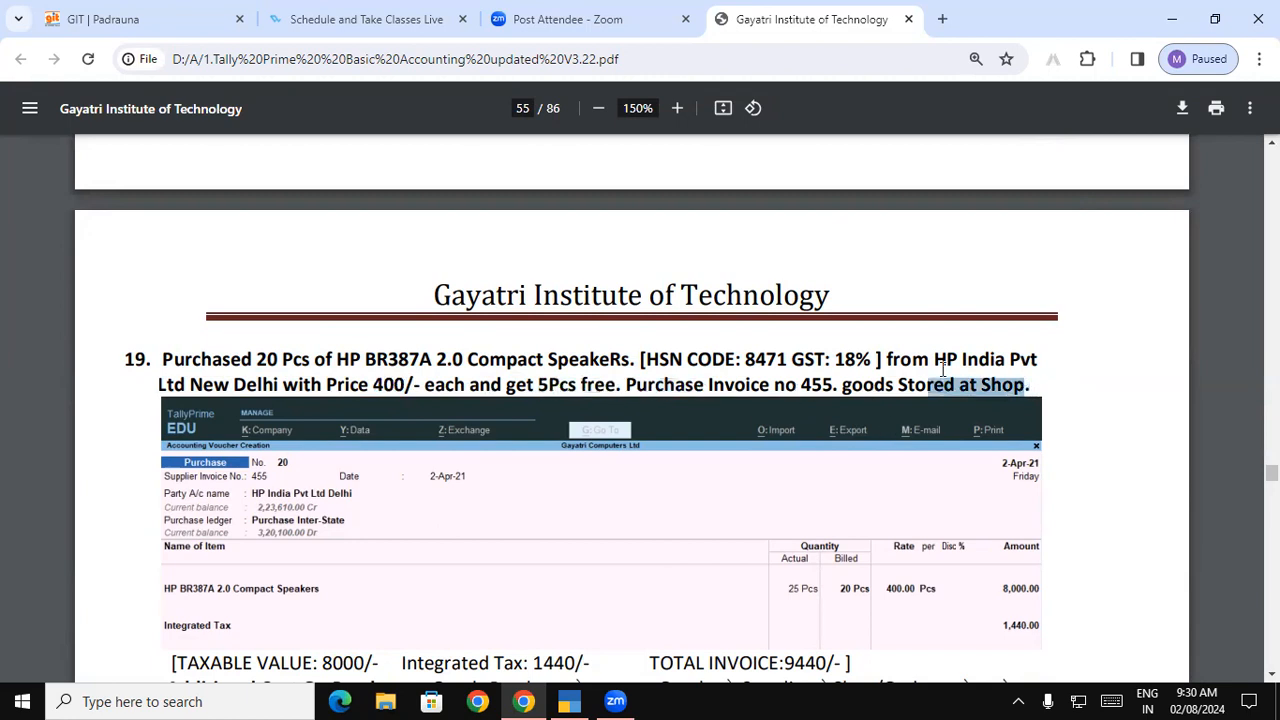
left_click_drag(727, 386, 832, 386)
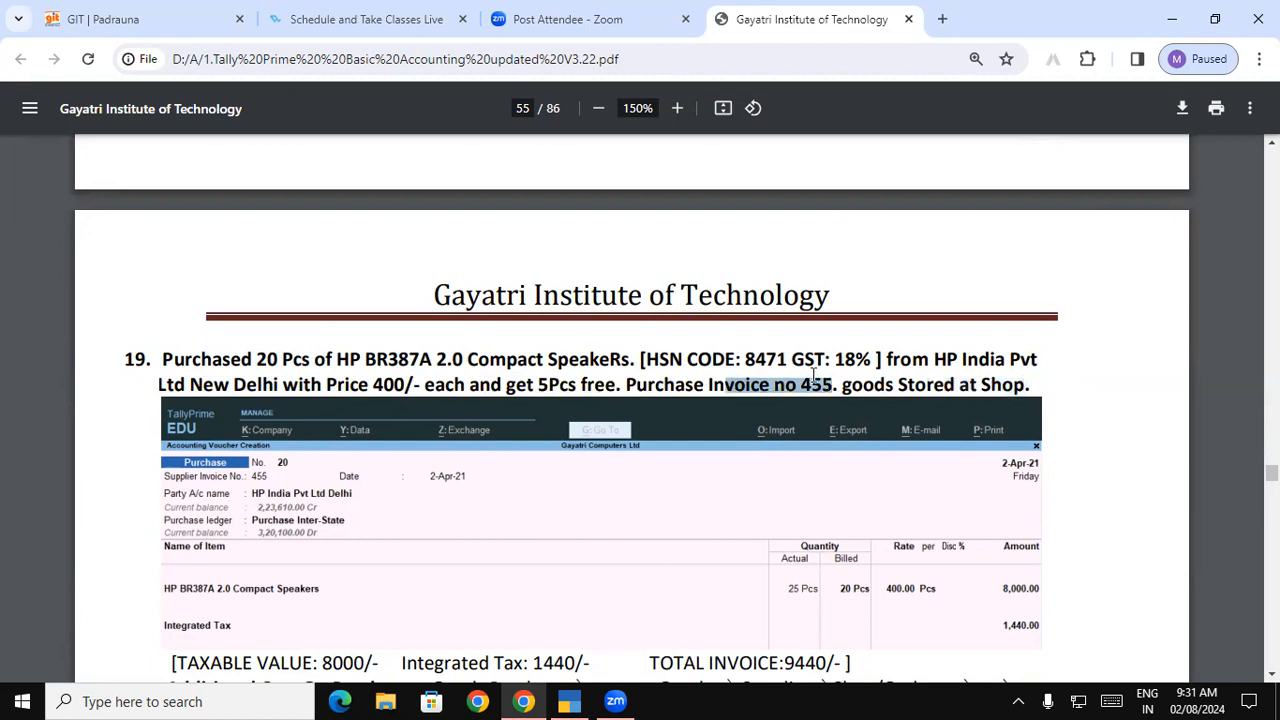
left_click_drag(241, 360, 348, 360)
left_click_drag(539, 385, 575, 386)
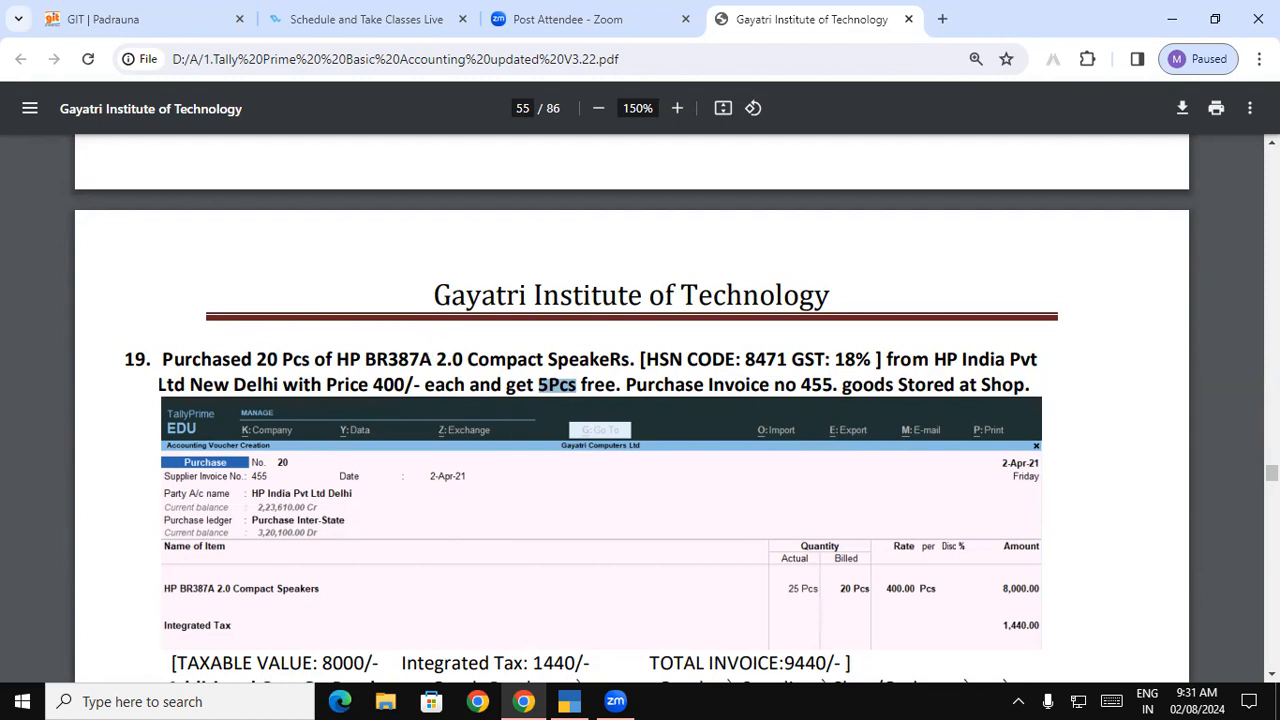
Read the PDF's Additional Cost On Purchase definition and the path for tracking additional costs for purchases.
scroll(632, 410, "down", 3)
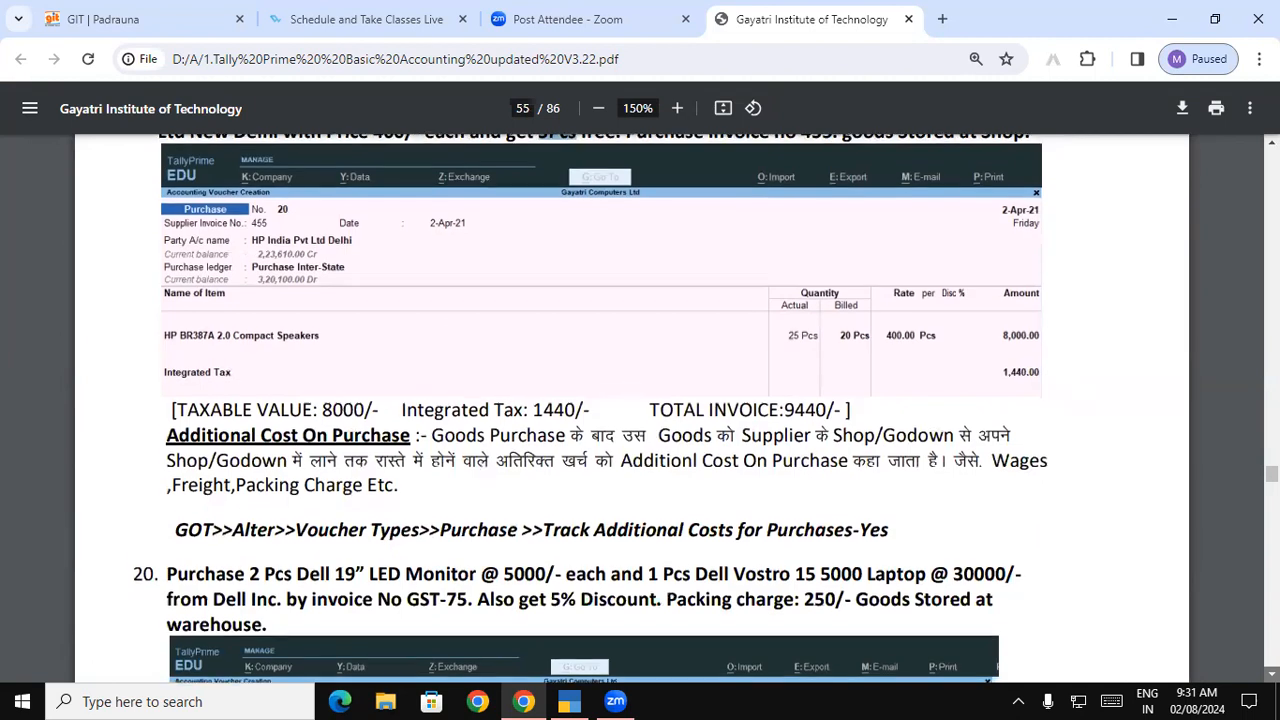
left_click(1272, 673)
left_click(1272, 673)
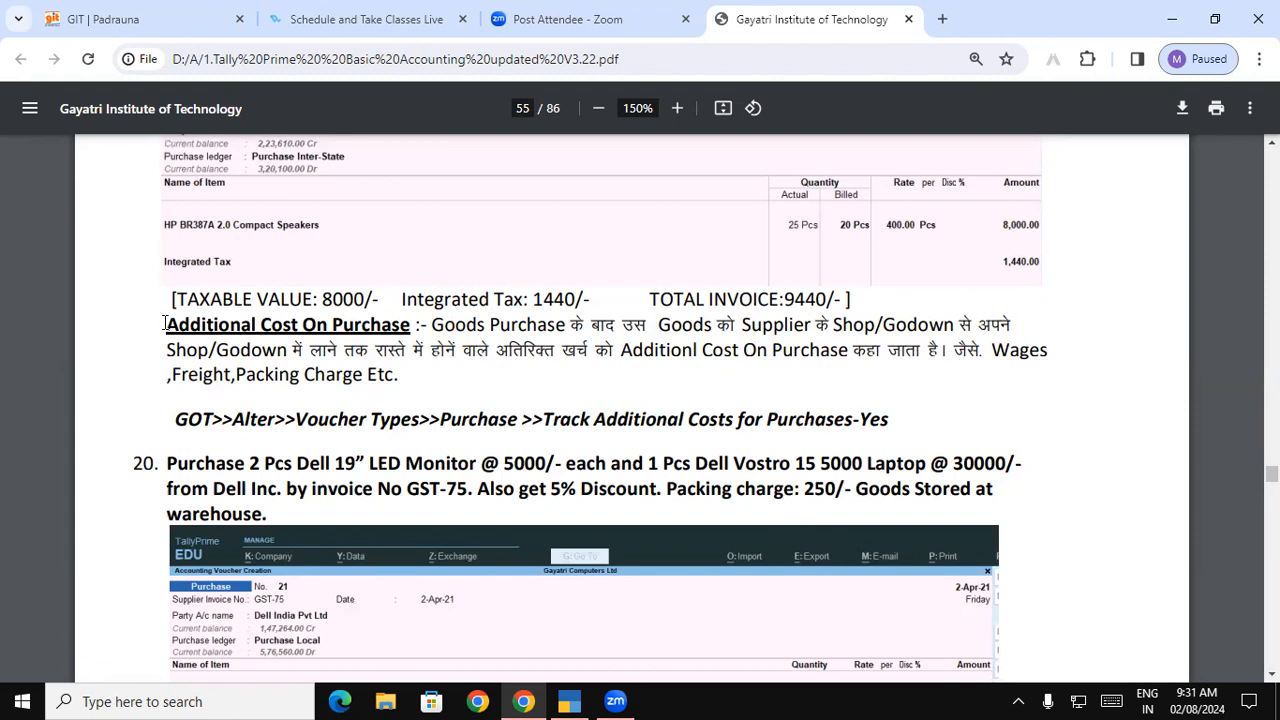
left_click_drag(171, 316, 407, 325)
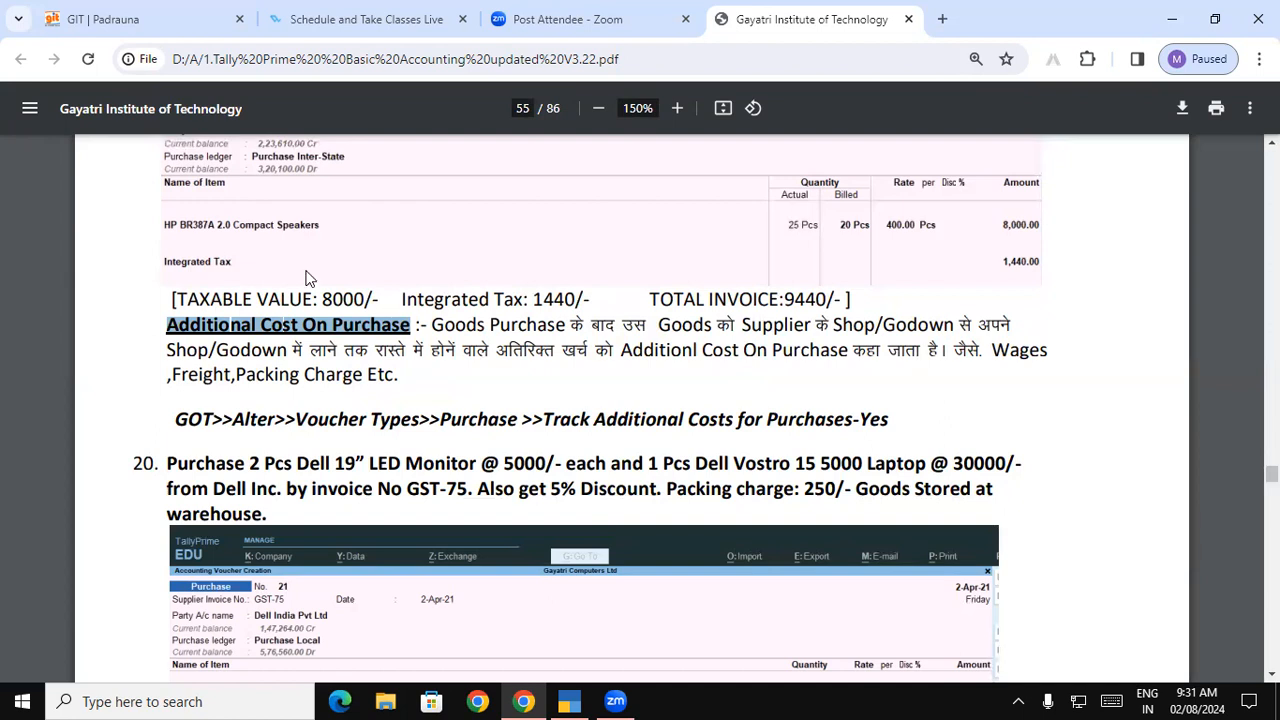
left_click_drag(434, 325, 993, 330)
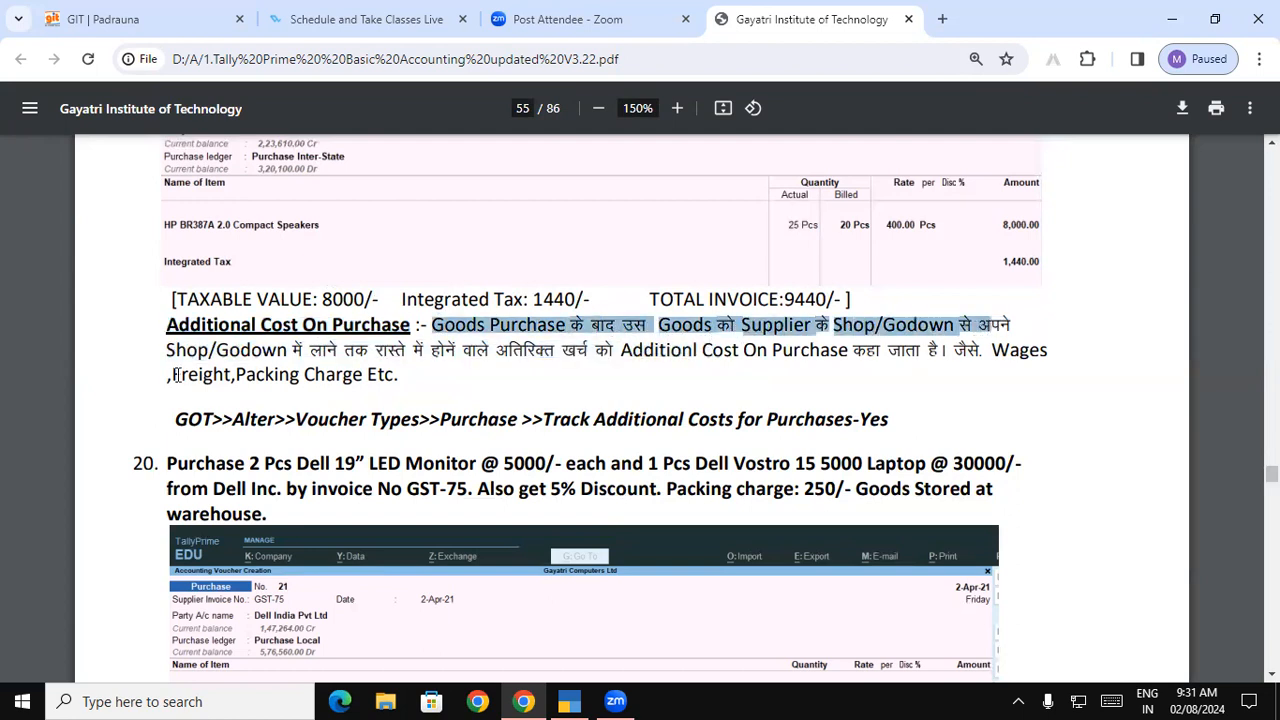
left_click_drag(168, 350, 946, 360)
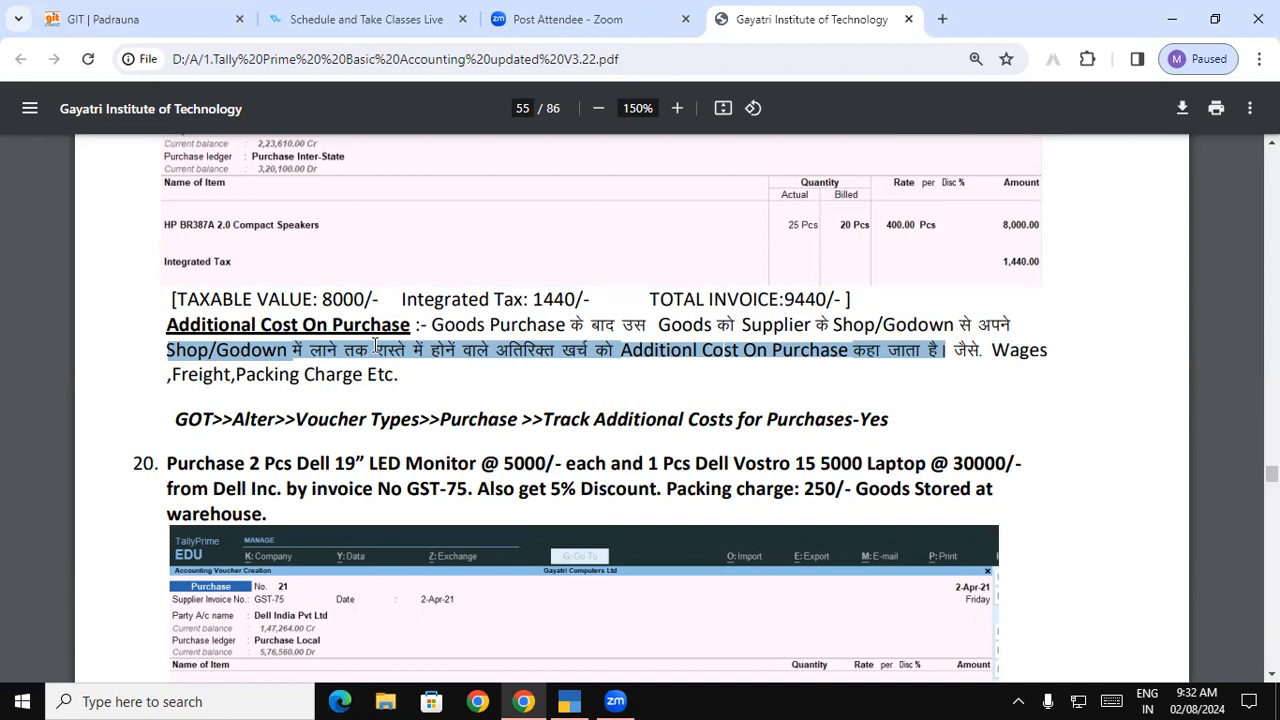
left_click_drag(621, 350, 876, 345)
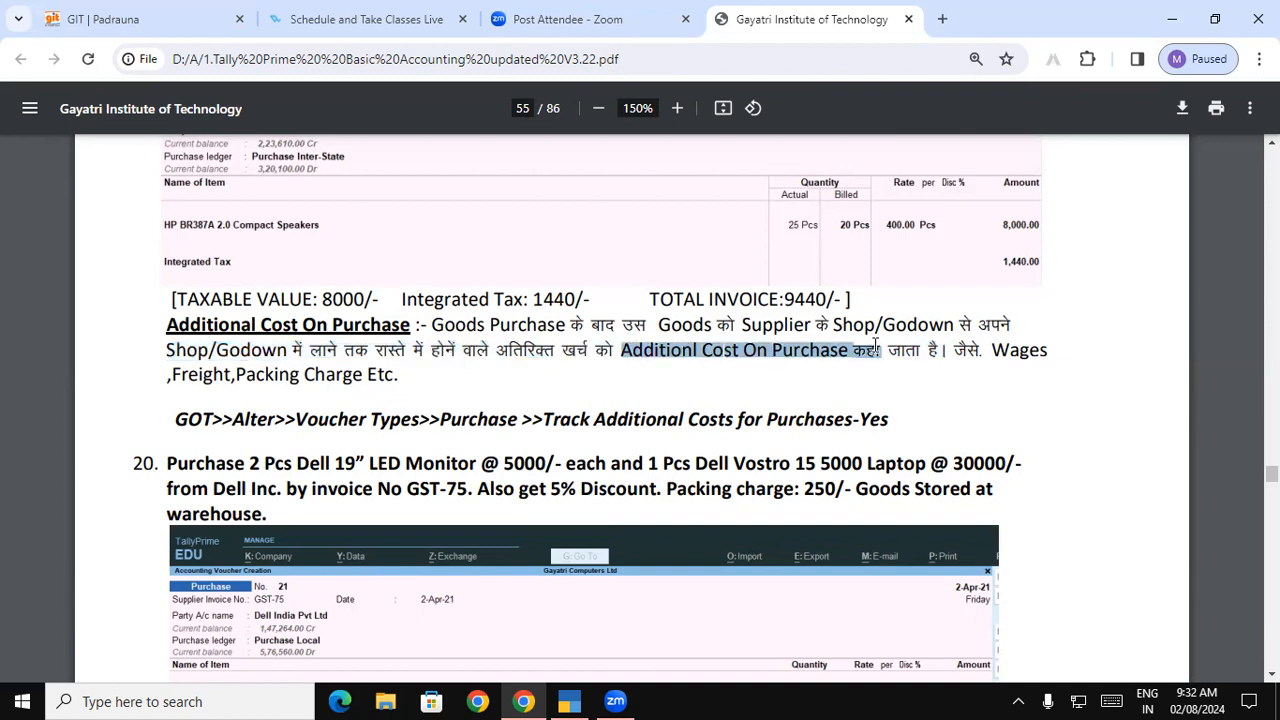
left_click(605, 368)
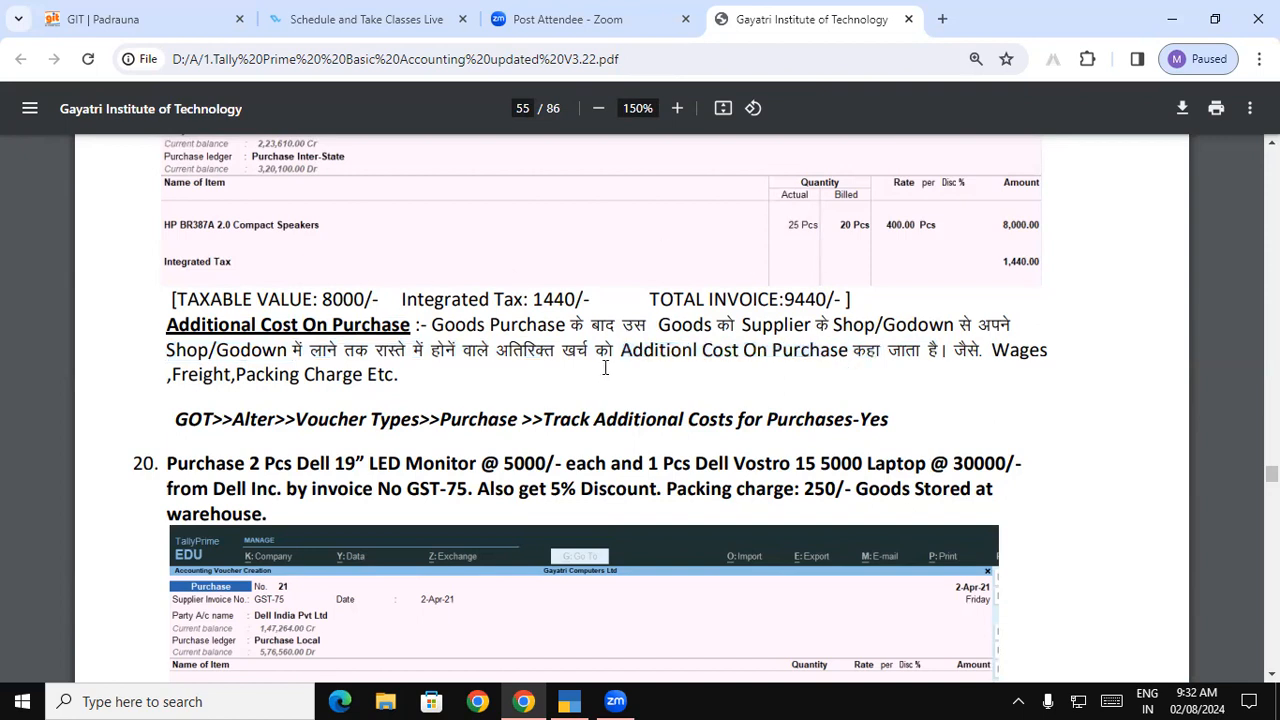
left_click_drag(618, 350, 766, 348)
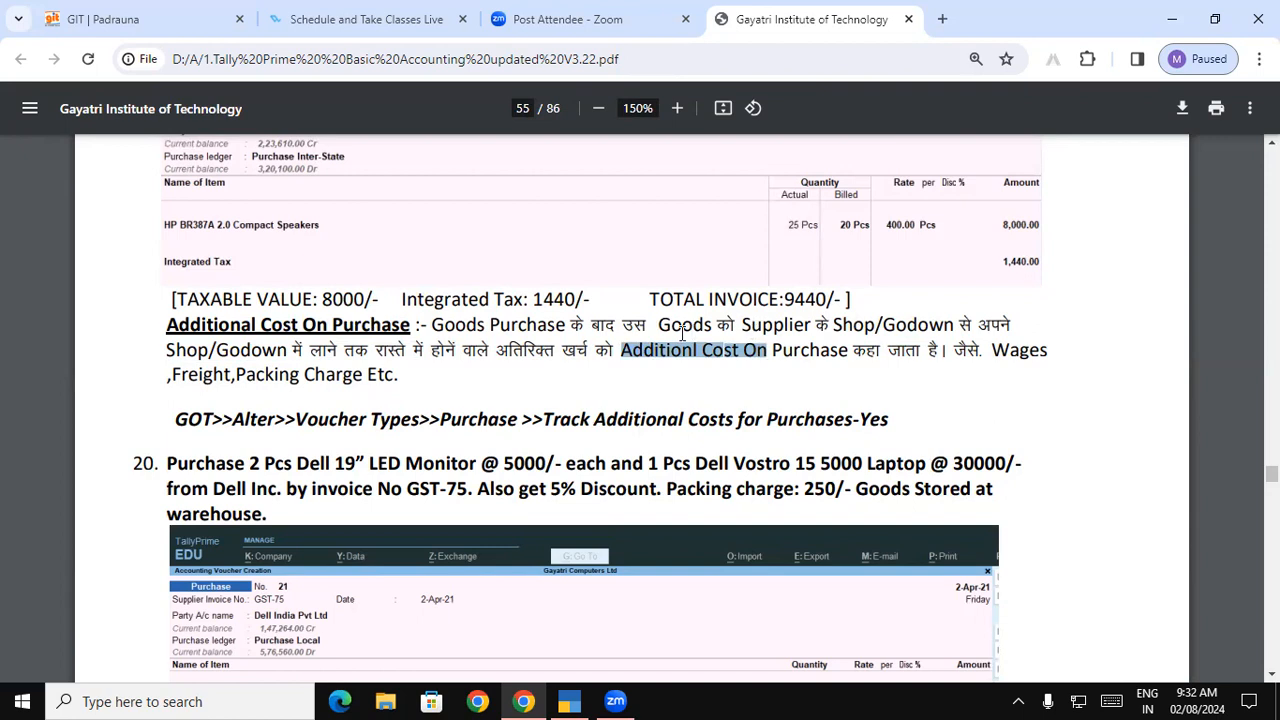
left_click_drag(174, 420, 849, 401)
left_click(203, 421)
left_click(547, 420)
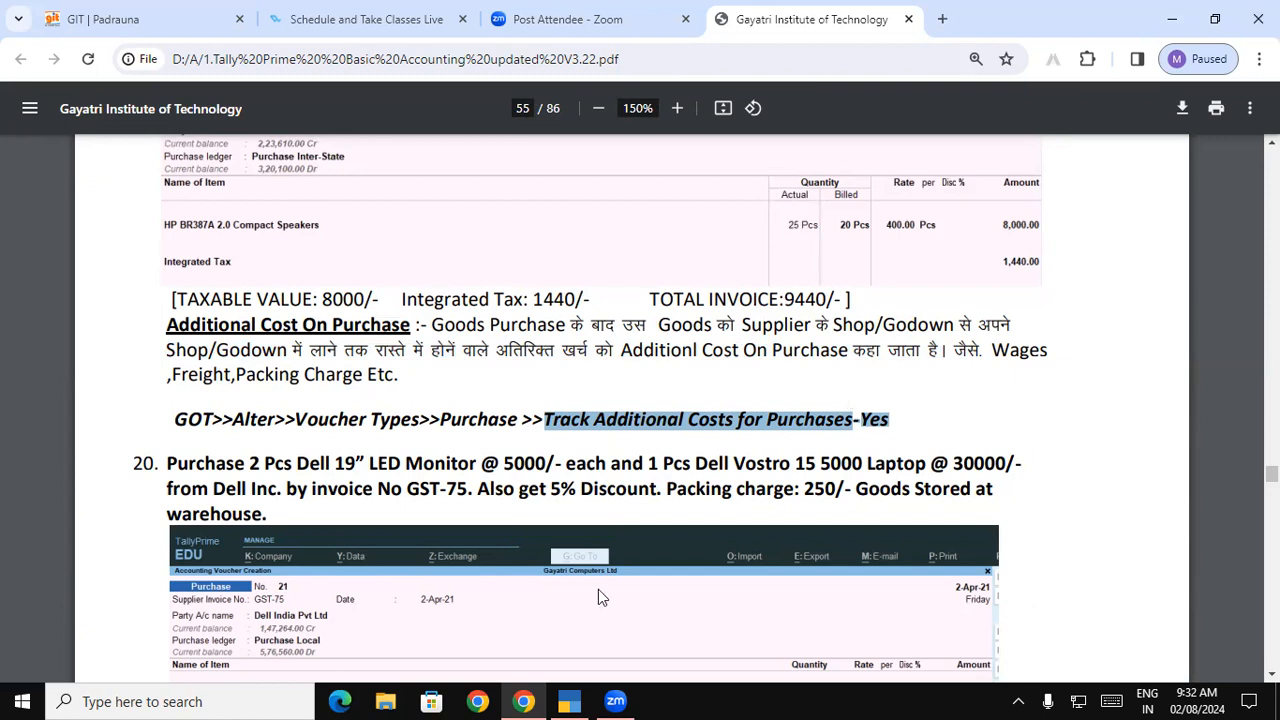
Switch to TallyPrime, leave the blank purchase voucher, and open the Purchase voucher type for alteration.
left_click(570, 701)
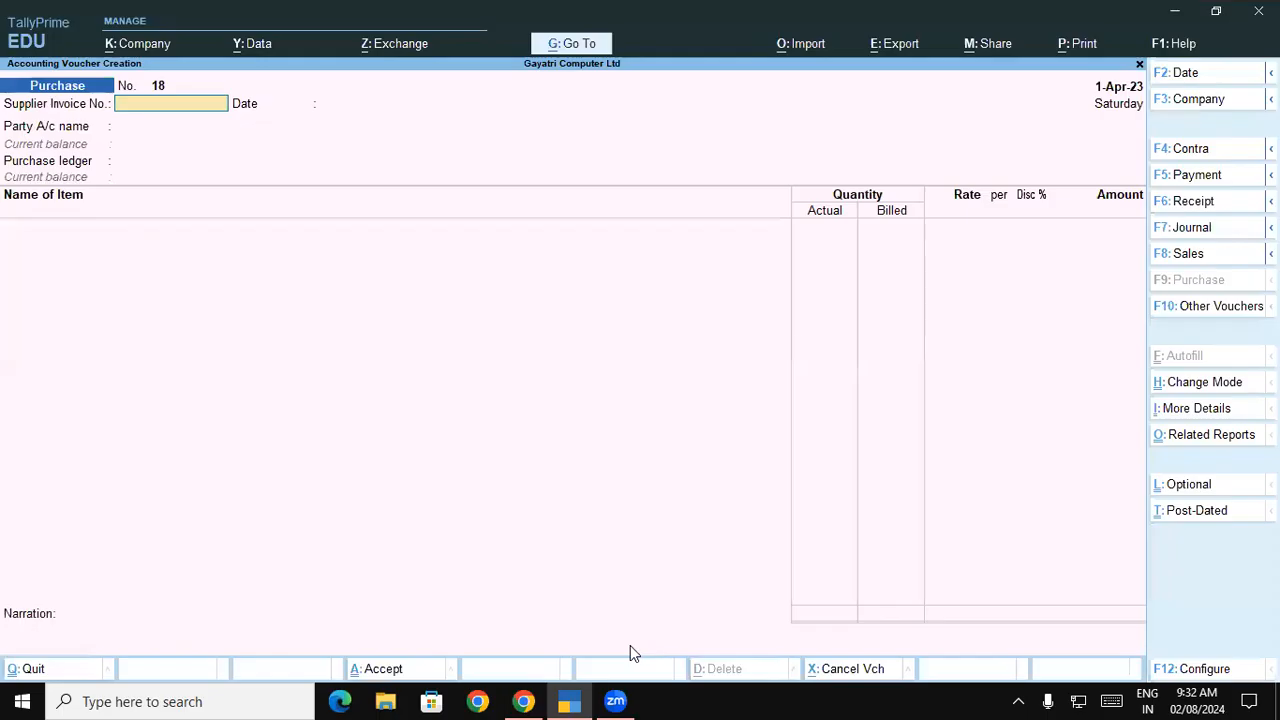
key("Escape")
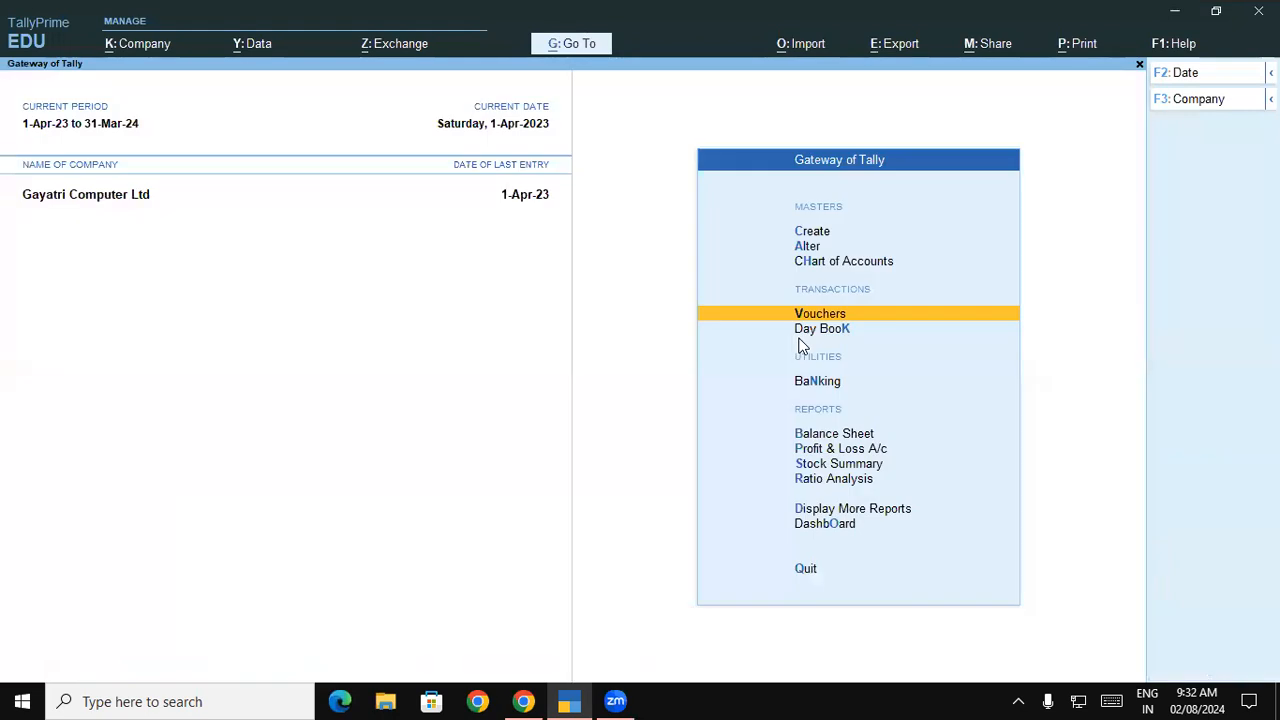
key("Up")
key("Up")
key("Return")
key("Down")
key("Down")
key("Down")
key("Return")
key("Down")
key("Down")
key("Down")
key("Down")
key("Down")
key("Down")
key("Down")
key("Down")
key("Down")
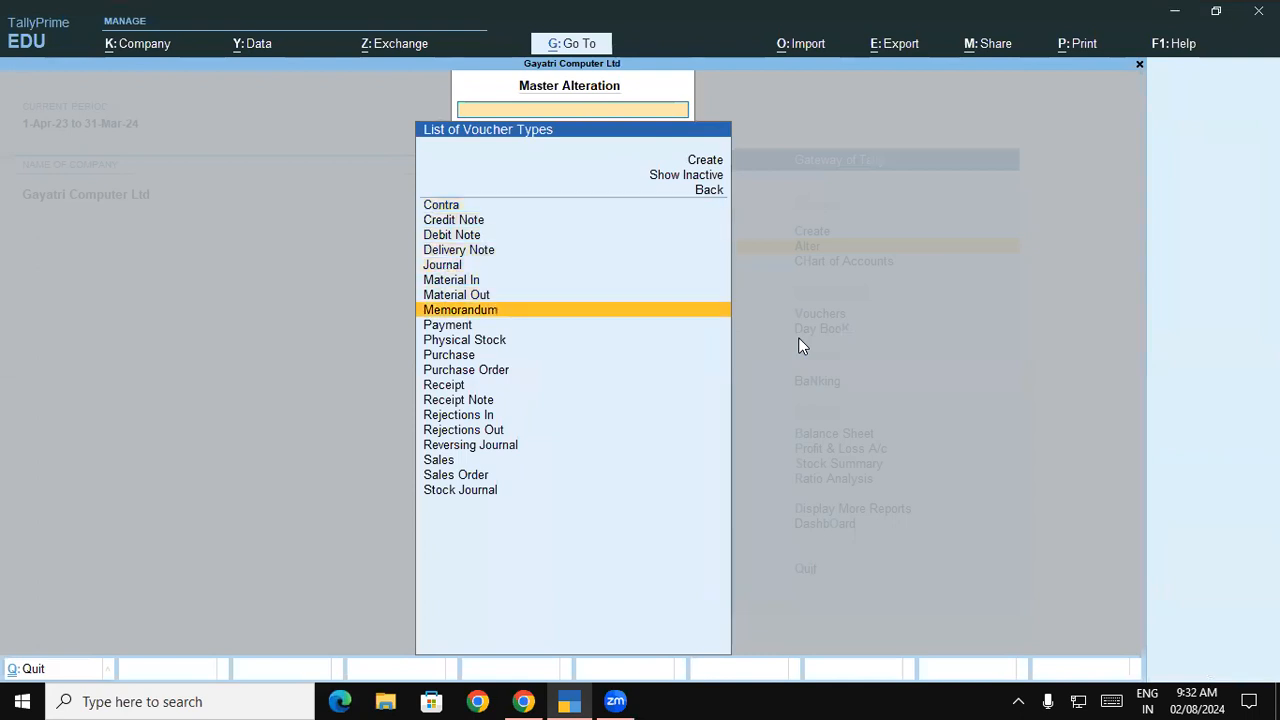
key("Return")
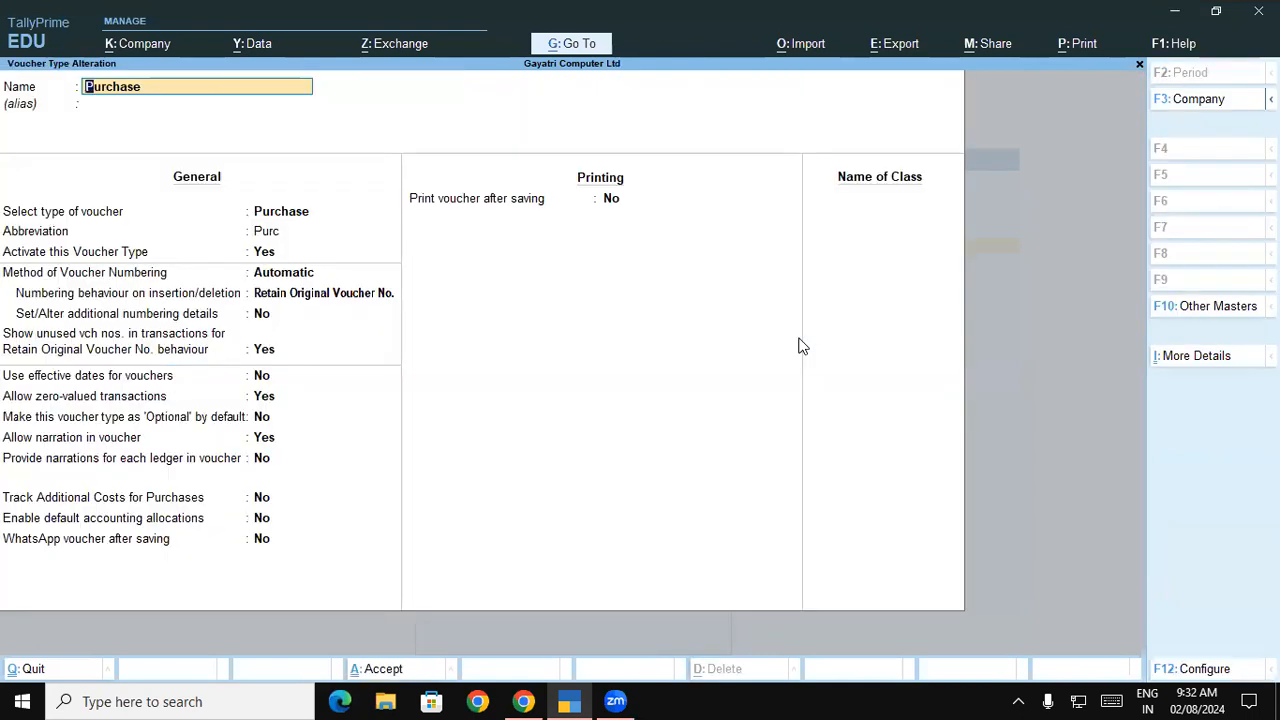
Set Track Additional Costs for Purchases to Yes, save the Purchase voucher type, and return to the Gateway of Tally.
left_click(52, 500)
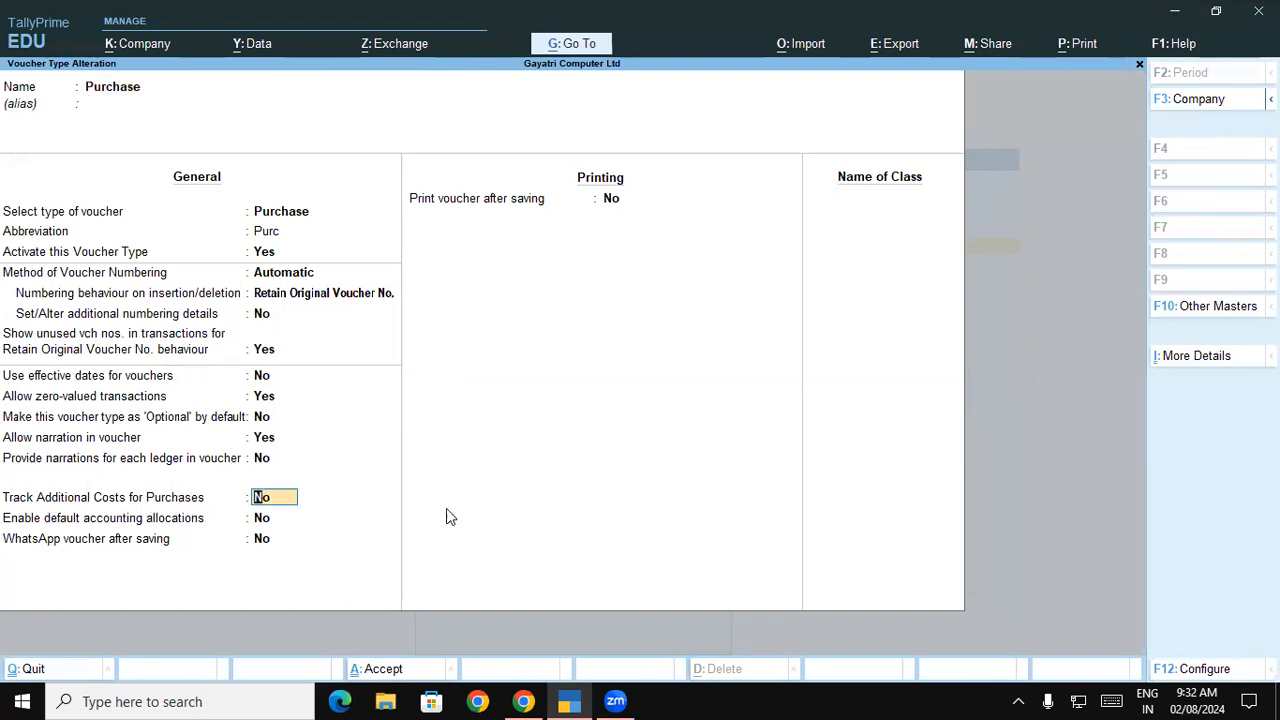
type("y")
key("Return")
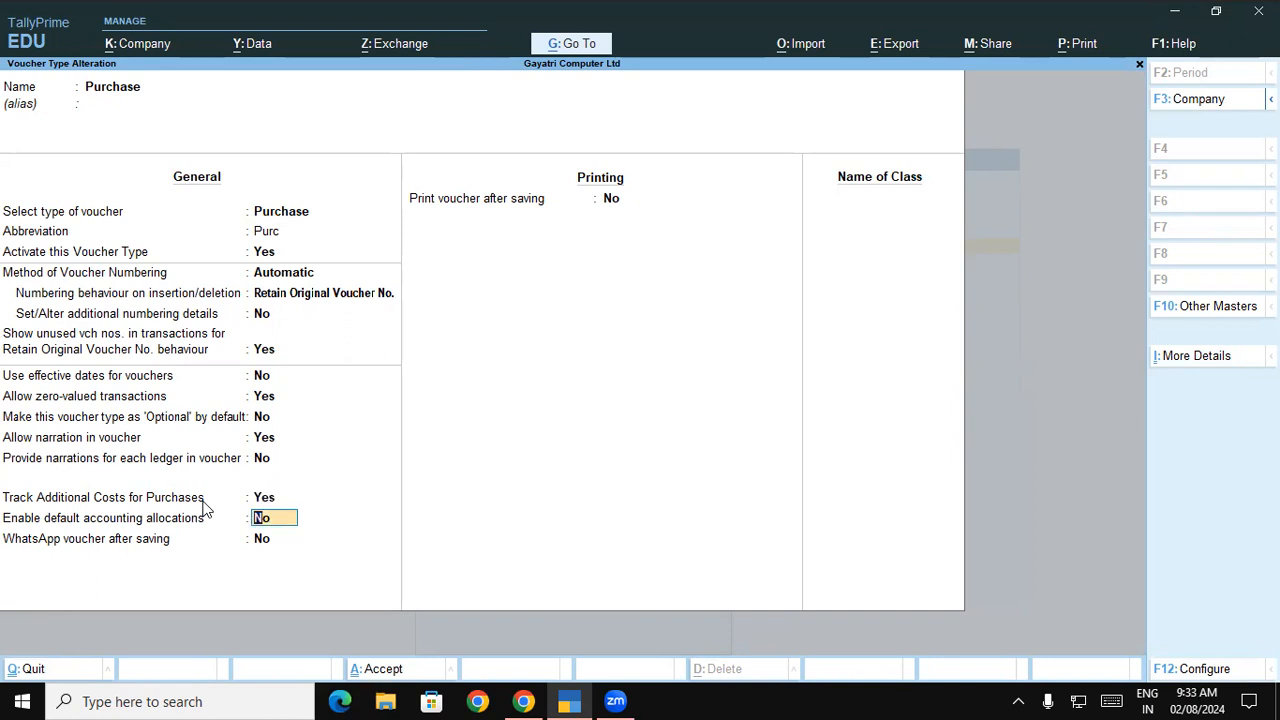
key("ctrl")
key("ctrl+a")
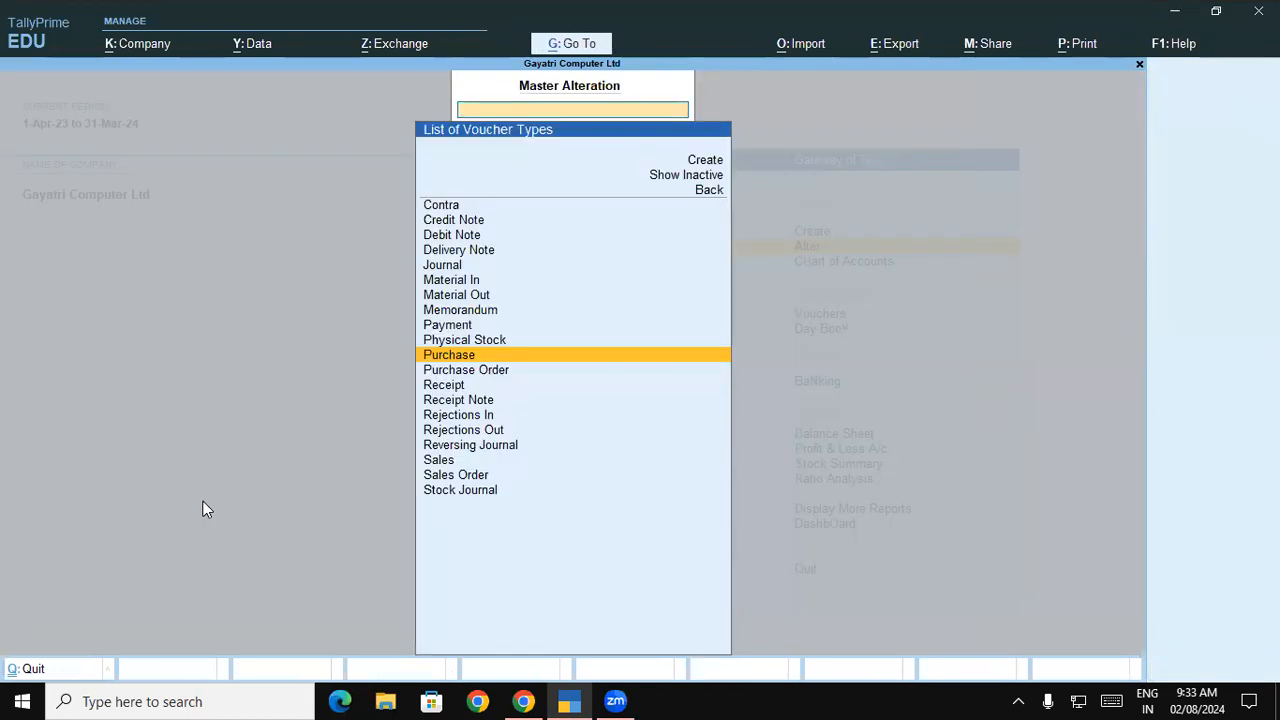
key("Escape")
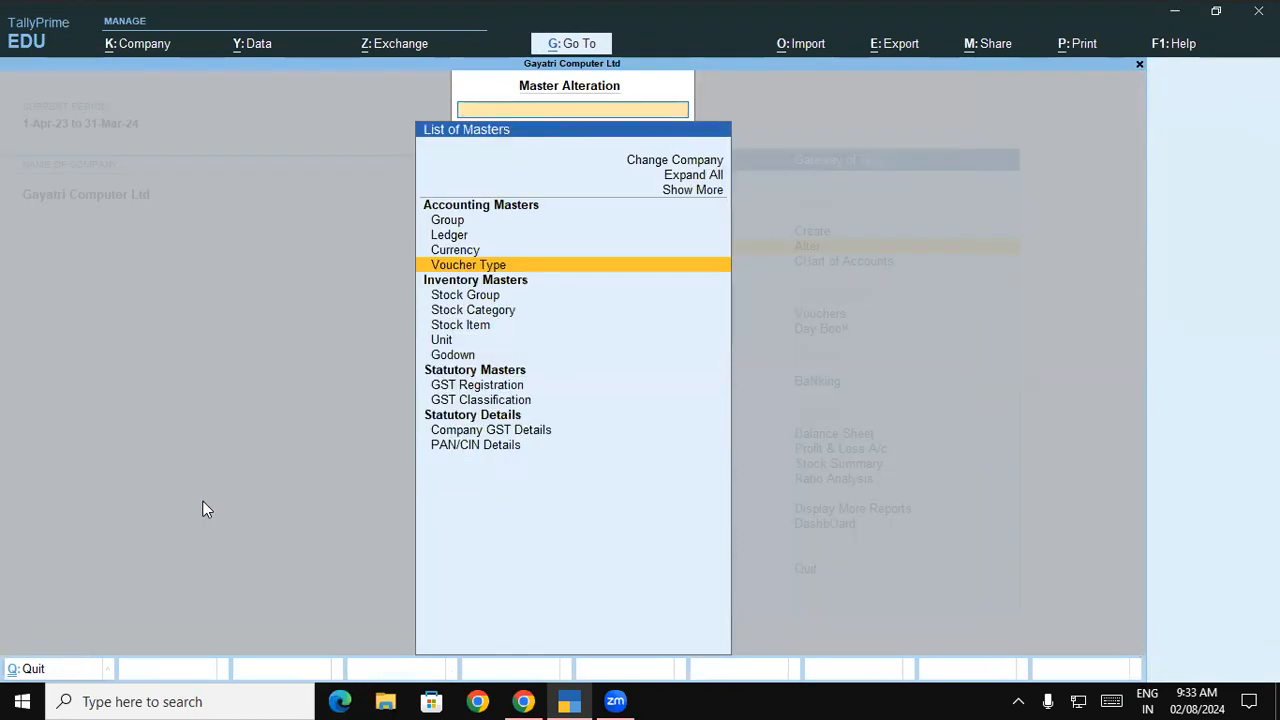
key("Escape")
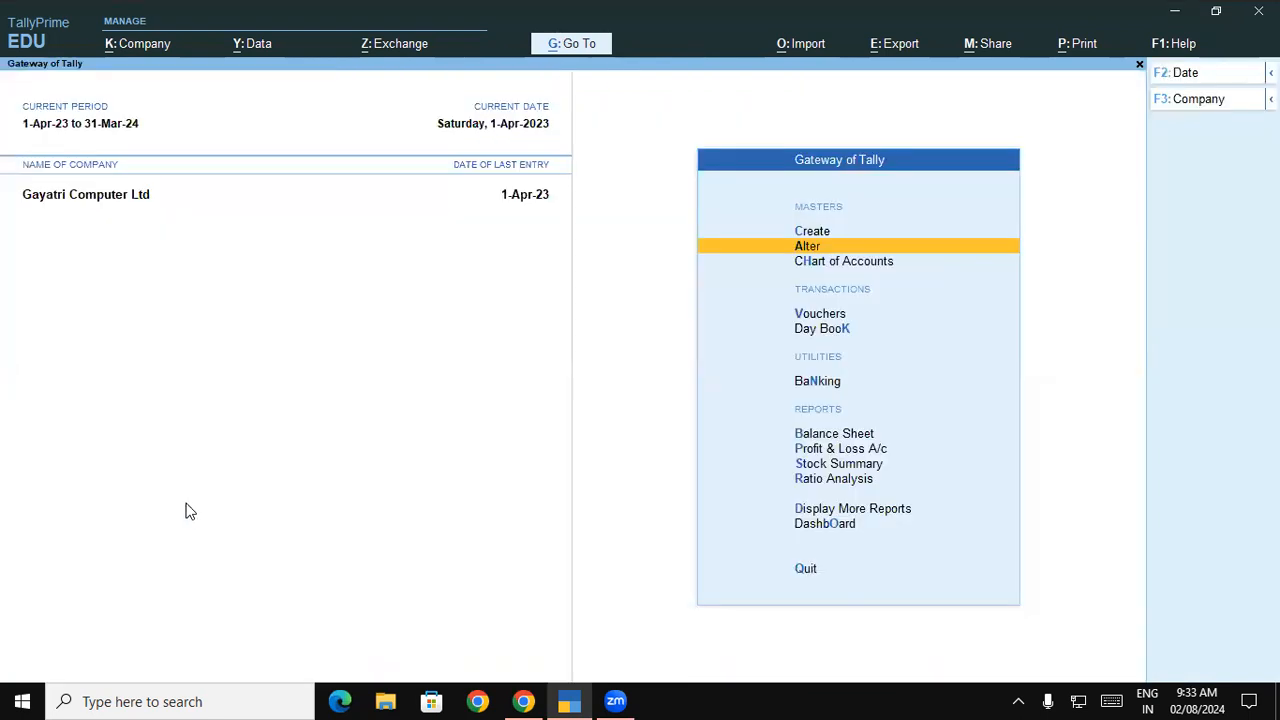
Switch to Chrome's PDF and review the Additional Cost On Purchase explanation and the opening of question 20.
left_click(523, 701)
left_click_drag(167, 325, 401, 363)
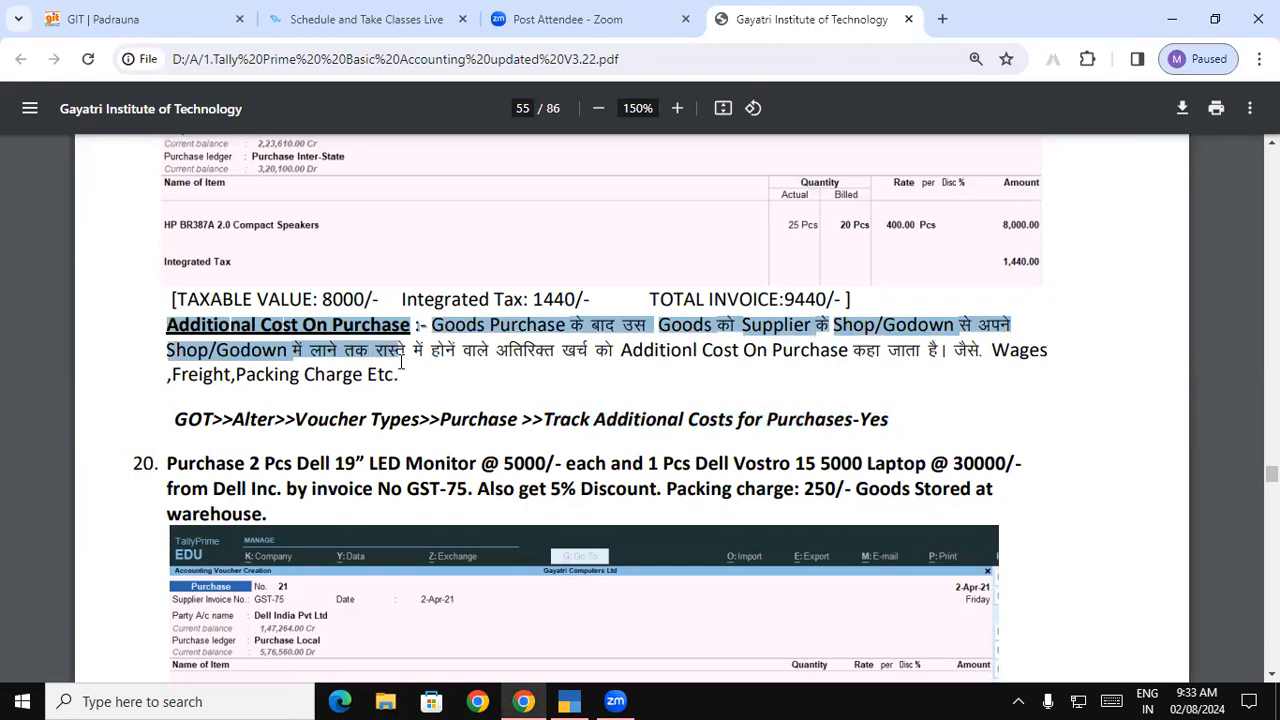
left_click(195, 466)
left_click_drag(168, 466, 478, 466)
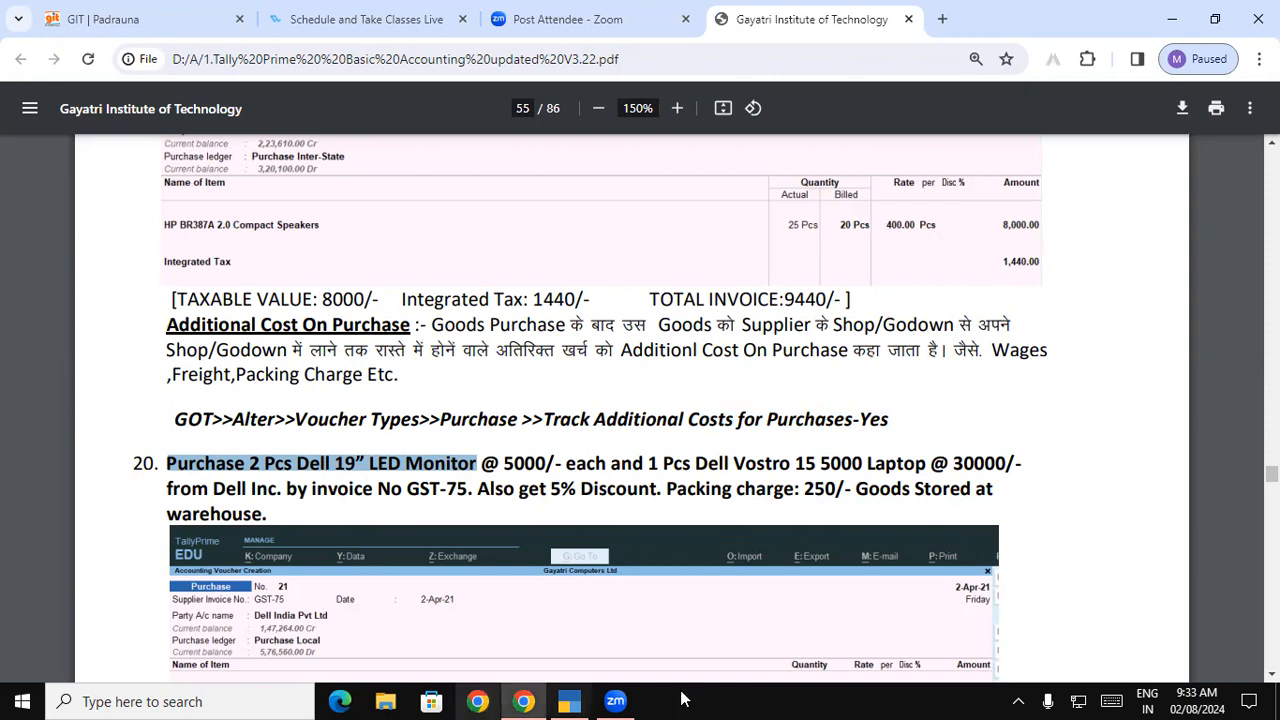
left_click(1014, 482)
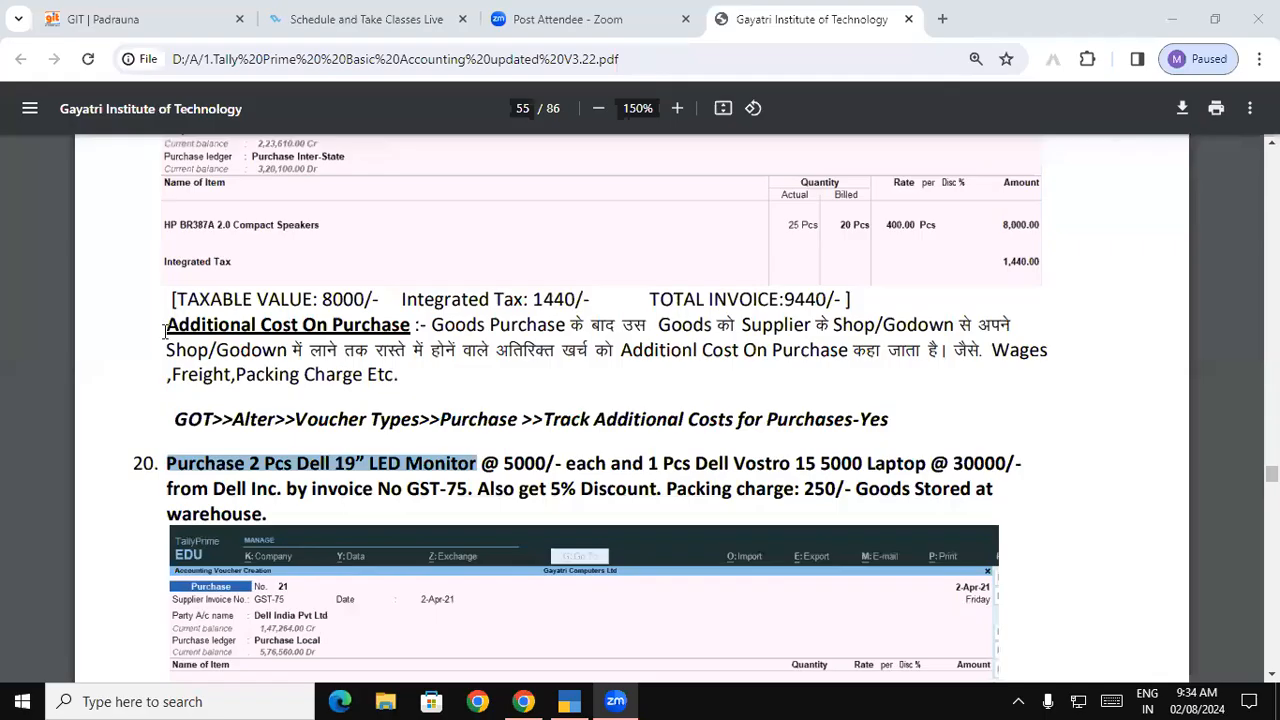
left_click_drag(166, 325, 400, 378)
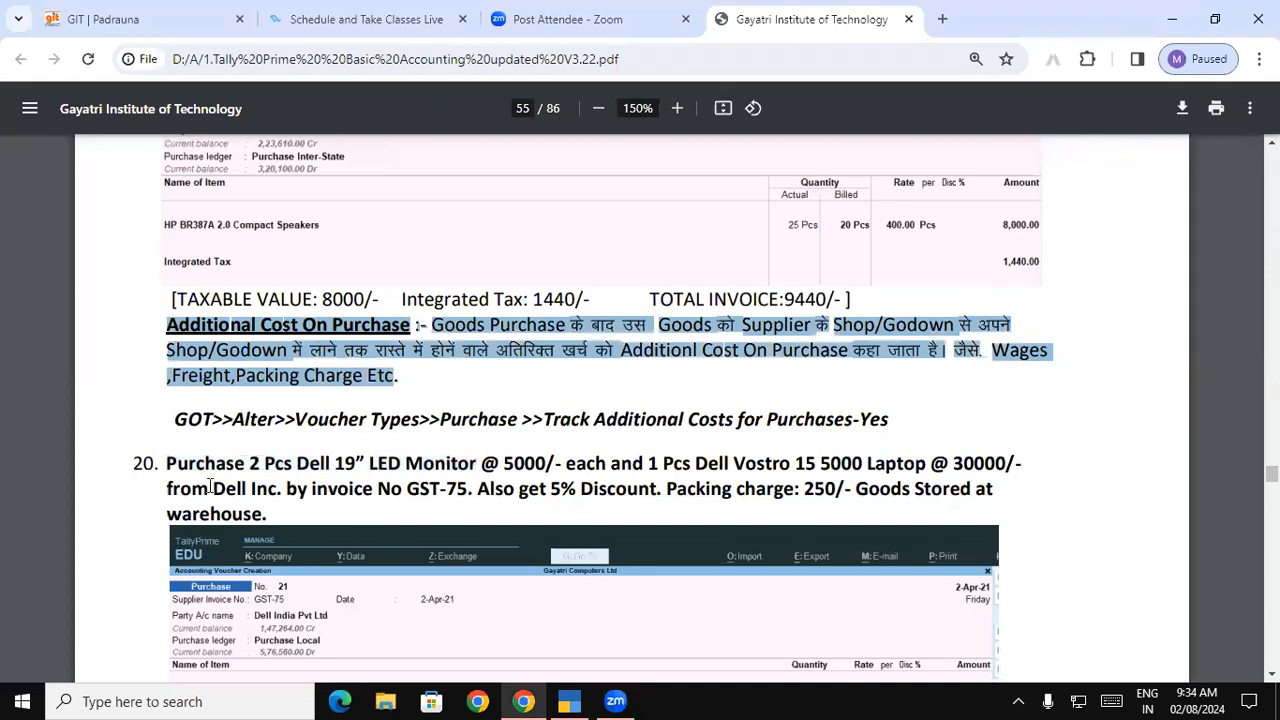
Examine question 20 for its items, prices, supplier, invoice number, discount, packing charge and storage location.
left_click_drag(170, 463, 475, 467)
left_click_drag(331, 464, 545, 462)
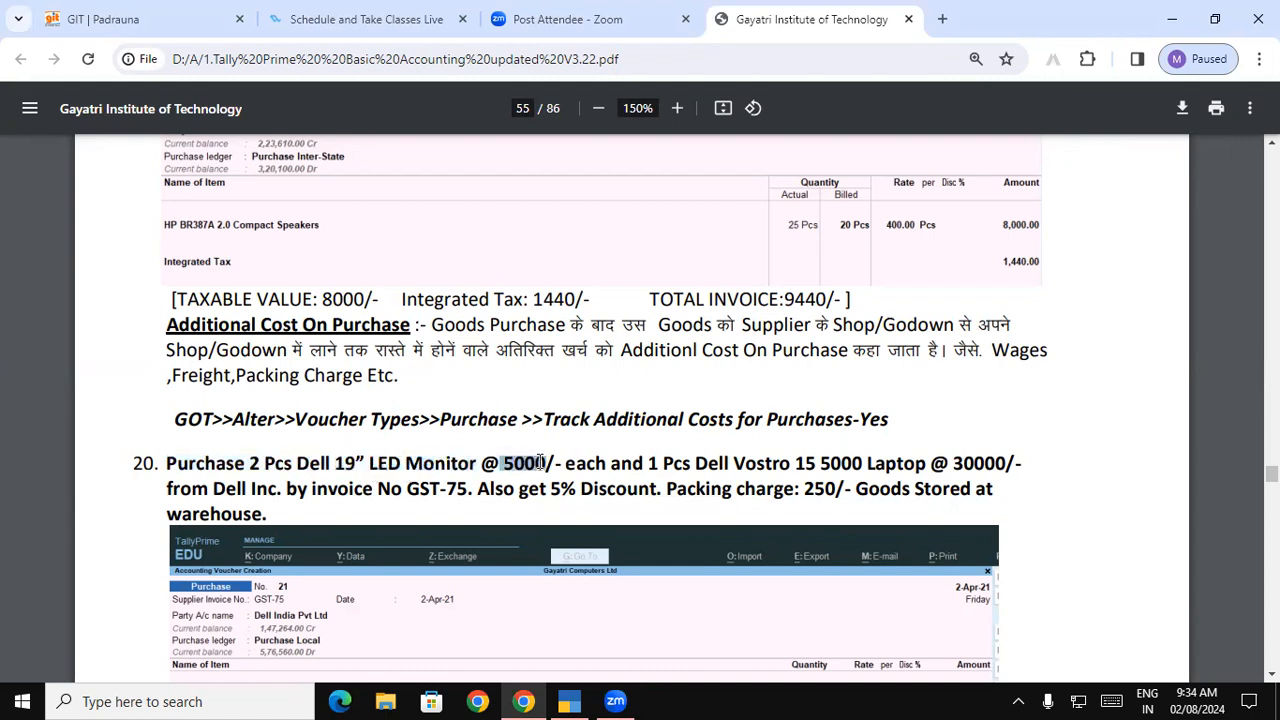
left_click(651, 464)
left_click_drag(651, 464, 1005, 464)
left_click_drag(214, 490, 467, 489)
left_click(278, 490)
left_click(420, 489)
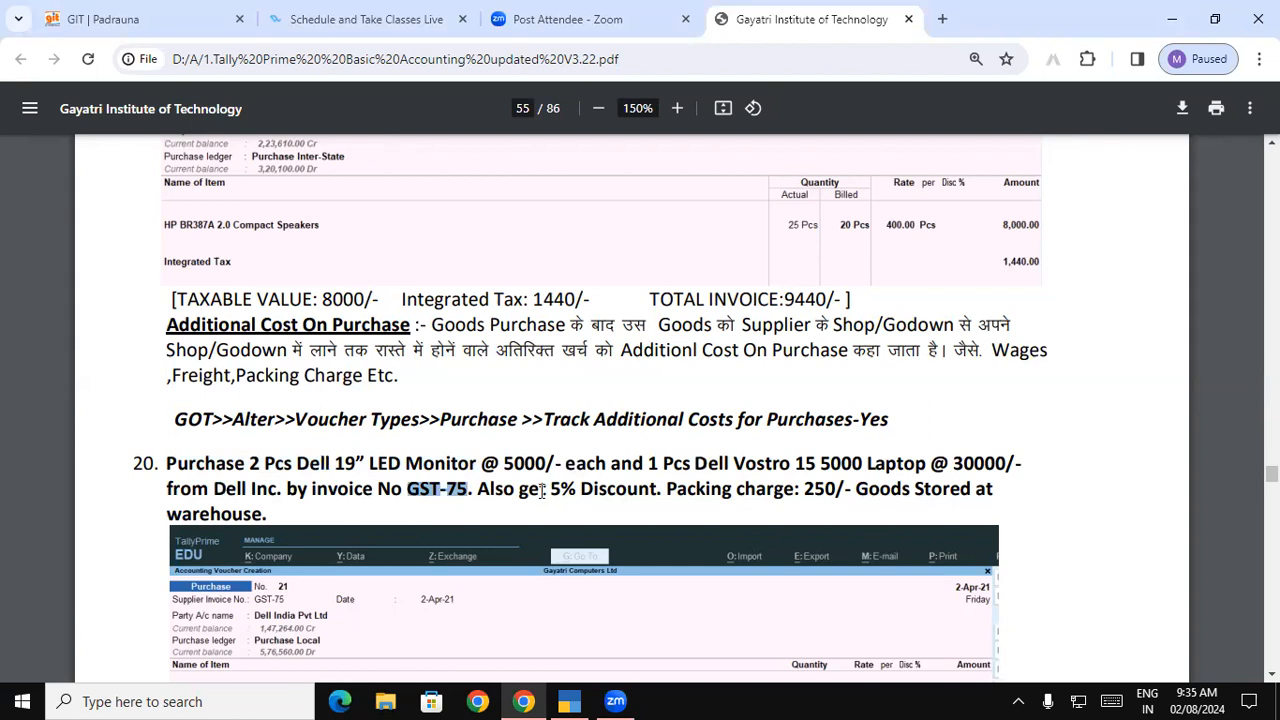
left_click_drag(519, 490, 815, 488)
left_click(815, 488)
double_click(815, 488)
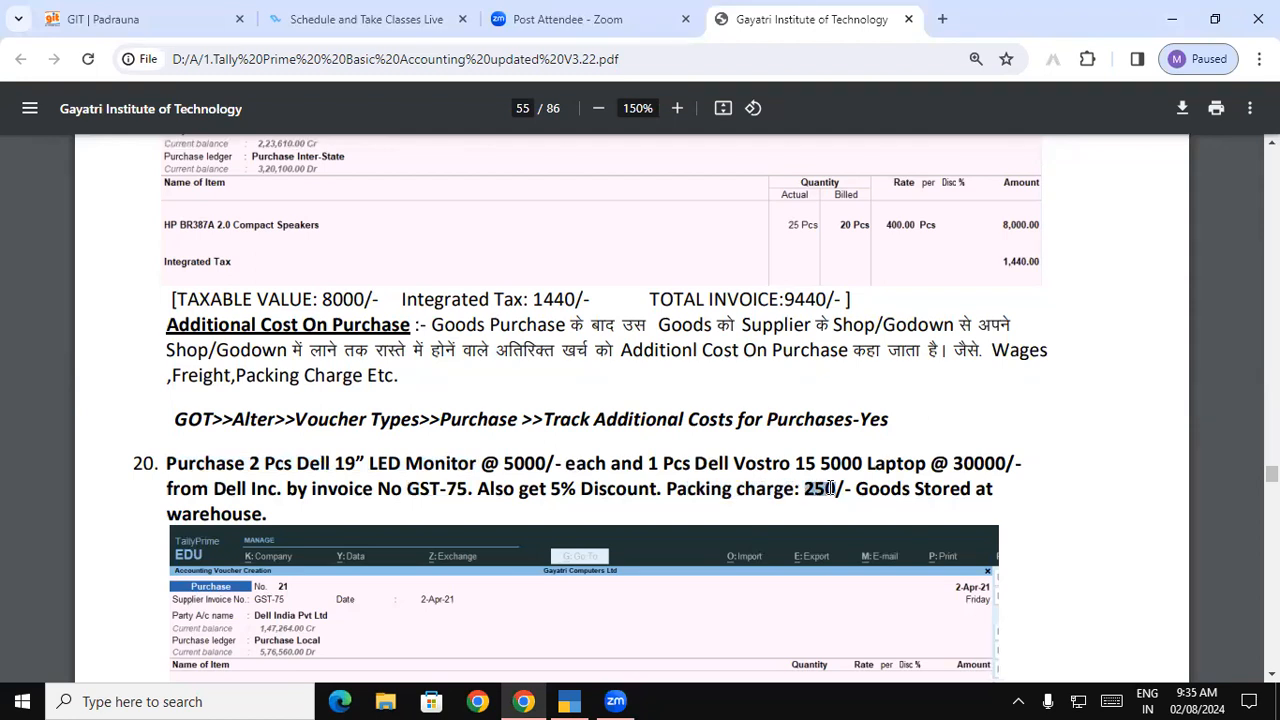
left_click_drag(856, 488, 270, 517)
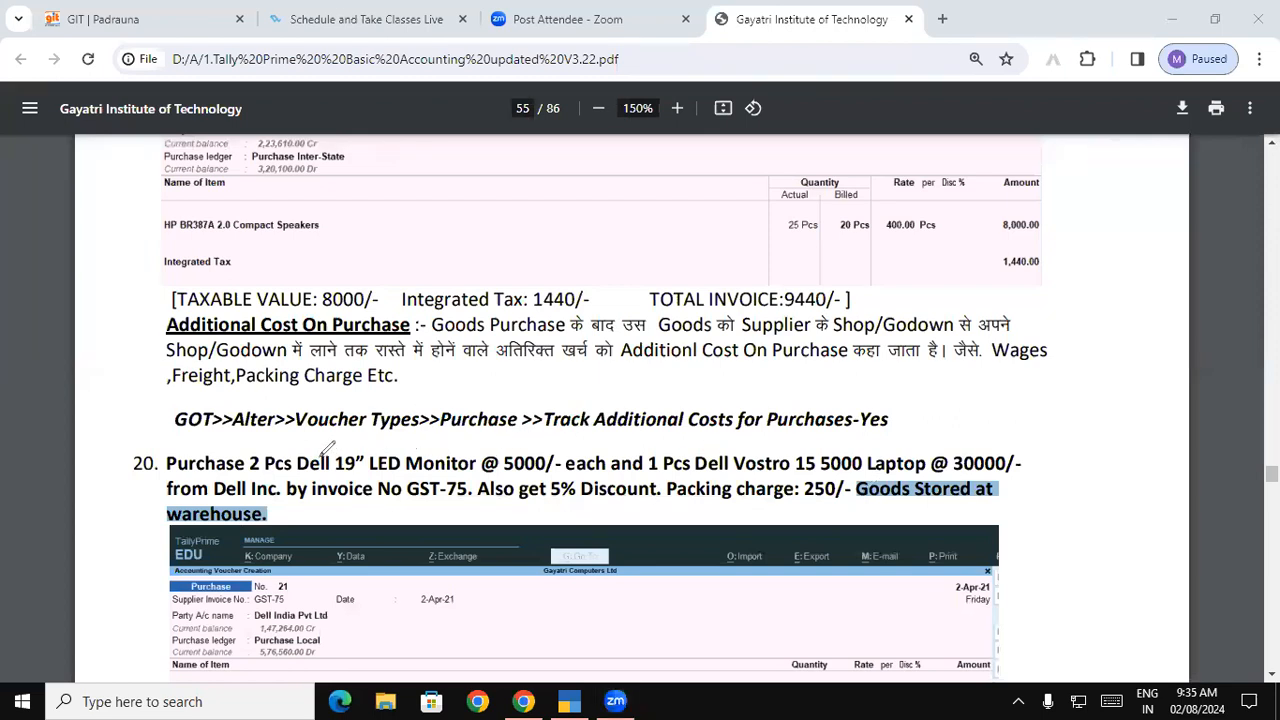
Mark the PDF in red: underline the Voucher Types and Track Additional Costs settings, circle question 20's 5% and 250/-, and underline its packing, storage and supplier wording.
left_click_drag(309, 451, 430, 450)
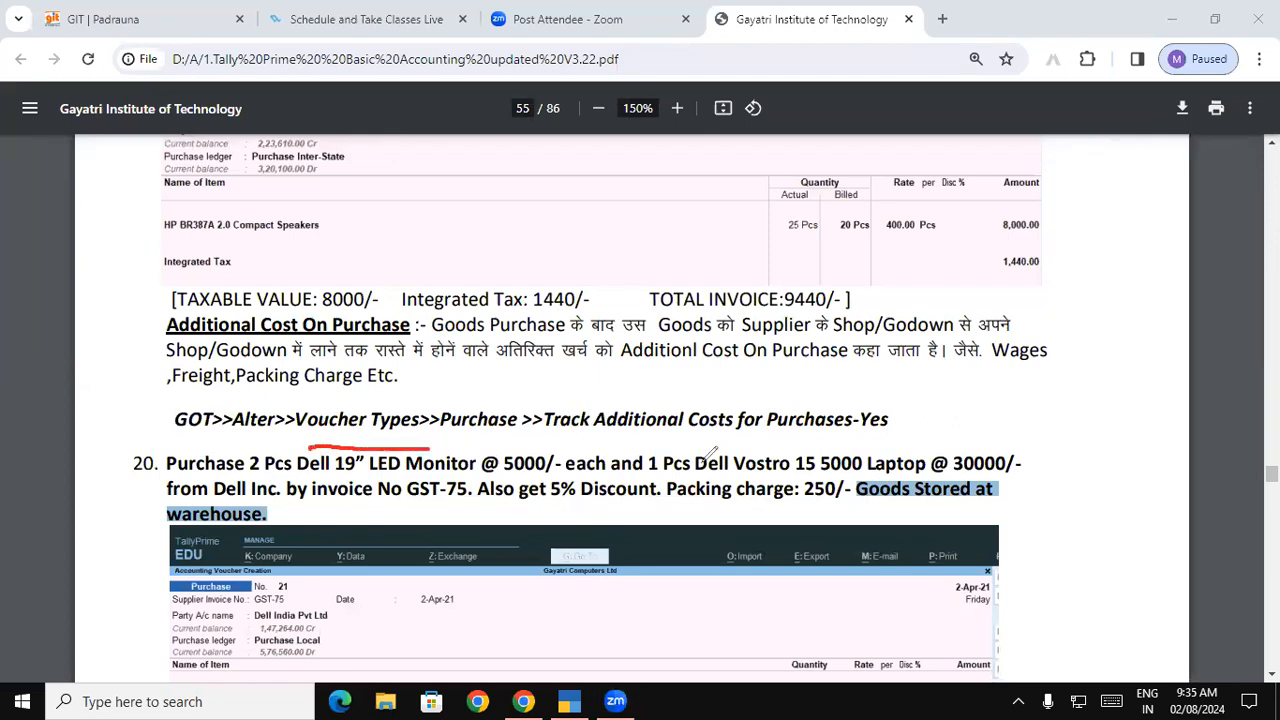
left_click_drag(721, 447, 914, 447)
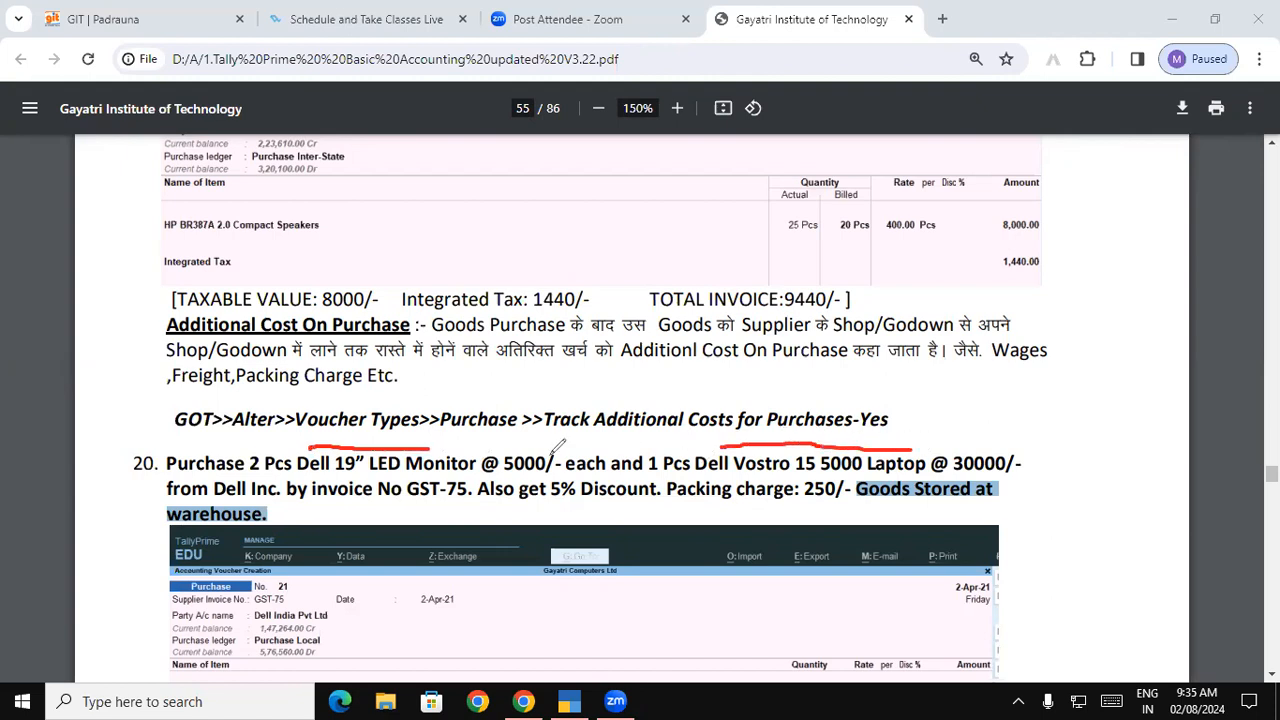
mouse_move(570, 458)
left_mouse_down()
mouse_move(540, 462)
mouse_move(517, 488)
mouse_move(560, 508)
mouse_move(580, 488)
mouse_move(558, 468)
left_mouse_up()
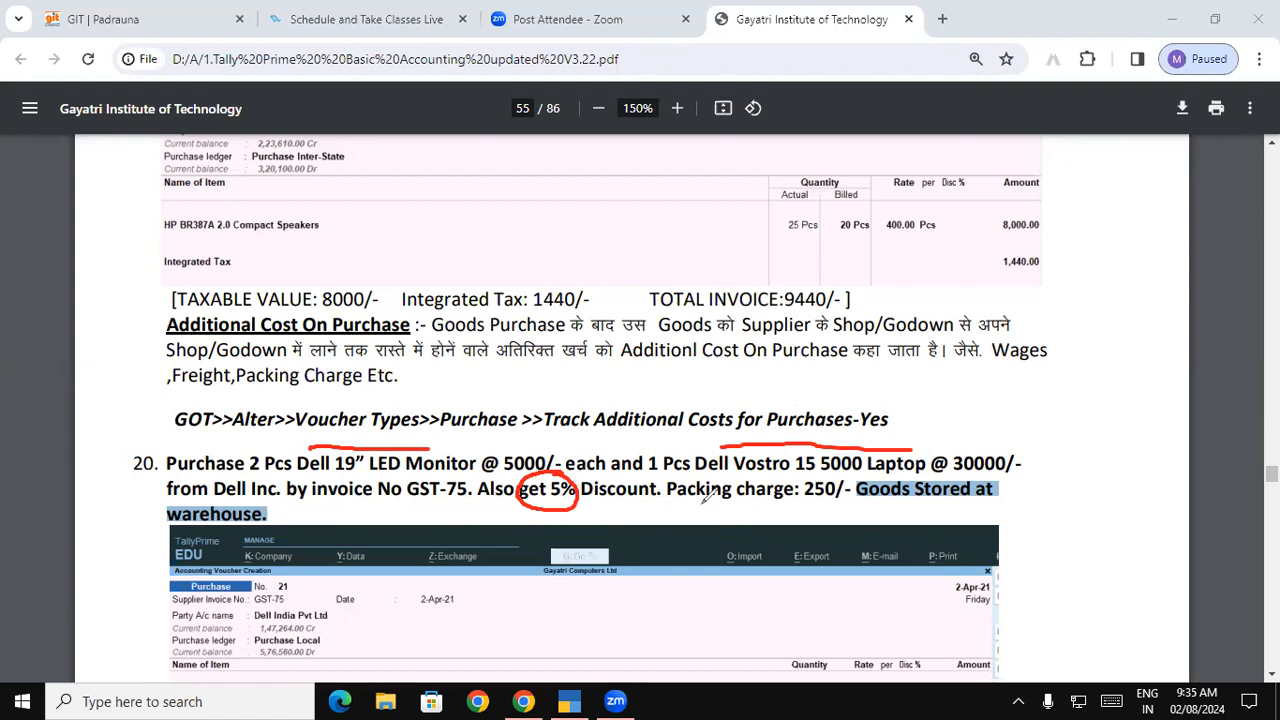
mouse_move(682, 507)
left_mouse_down()
mouse_move(799, 505)
mouse_move(842, 482)
mouse_move(812, 474)
mouse_move(803, 492)
mouse_move(828, 502)
mouse_move(846, 486)
mouse_move(838, 475)
left_mouse_up()
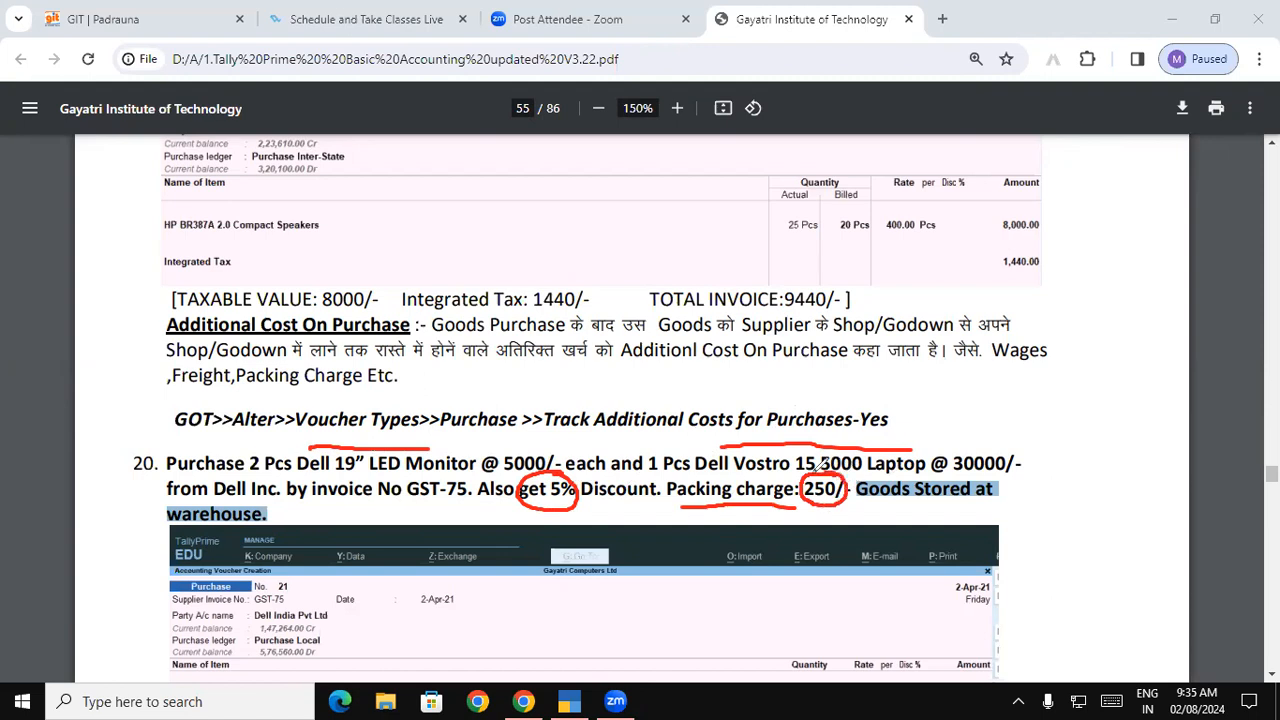
left_click_drag(857, 504, 975, 500)
left_click_drag(170, 507, 234, 502)
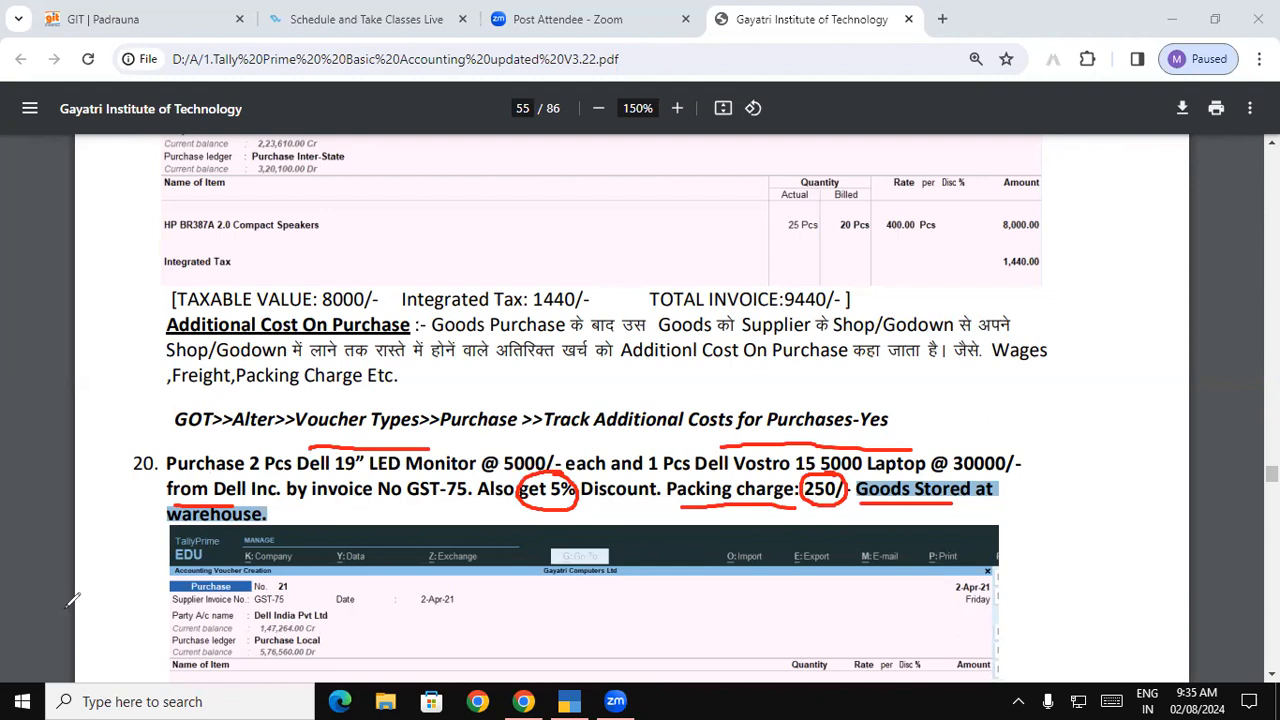
Draw red vertical strokes beside the start of question 20 and the settings path above it.
left_click_drag(161, 455, 160, 524)
left_click_drag(18, 692, 26, 685)
left_click_drag(150, 405, 163, 497)
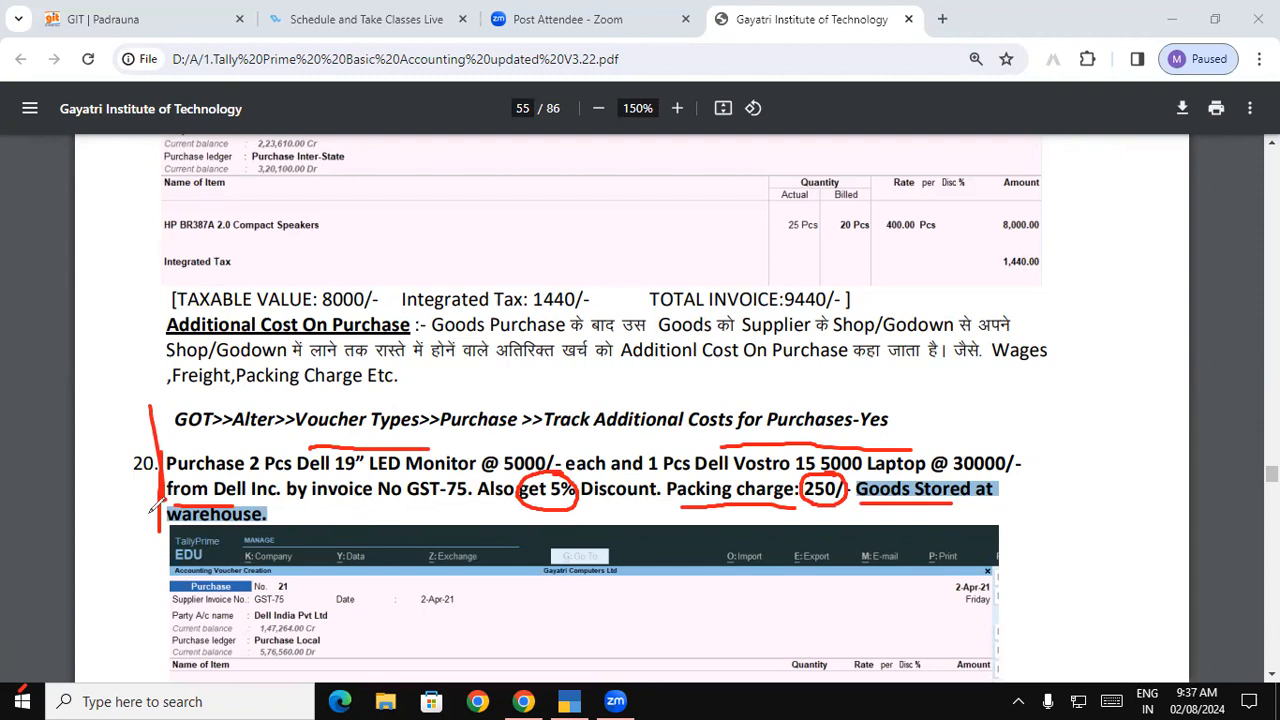
Write a red "I" joined by a line to a circled 2 beside question 20, and erase all red markings.
left_click_drag(93, 541, 137, 534)
left_click_drag(127, 537, 124, 568)
left_click_drag(104, 571, 137, 564)
mouse_move(146, 561)
left_mouse_down()
mouse_move(204, 550)
mouse_move(270, 562)
left_mouse_up()
left_click_drag(252, 516, 244, 508)
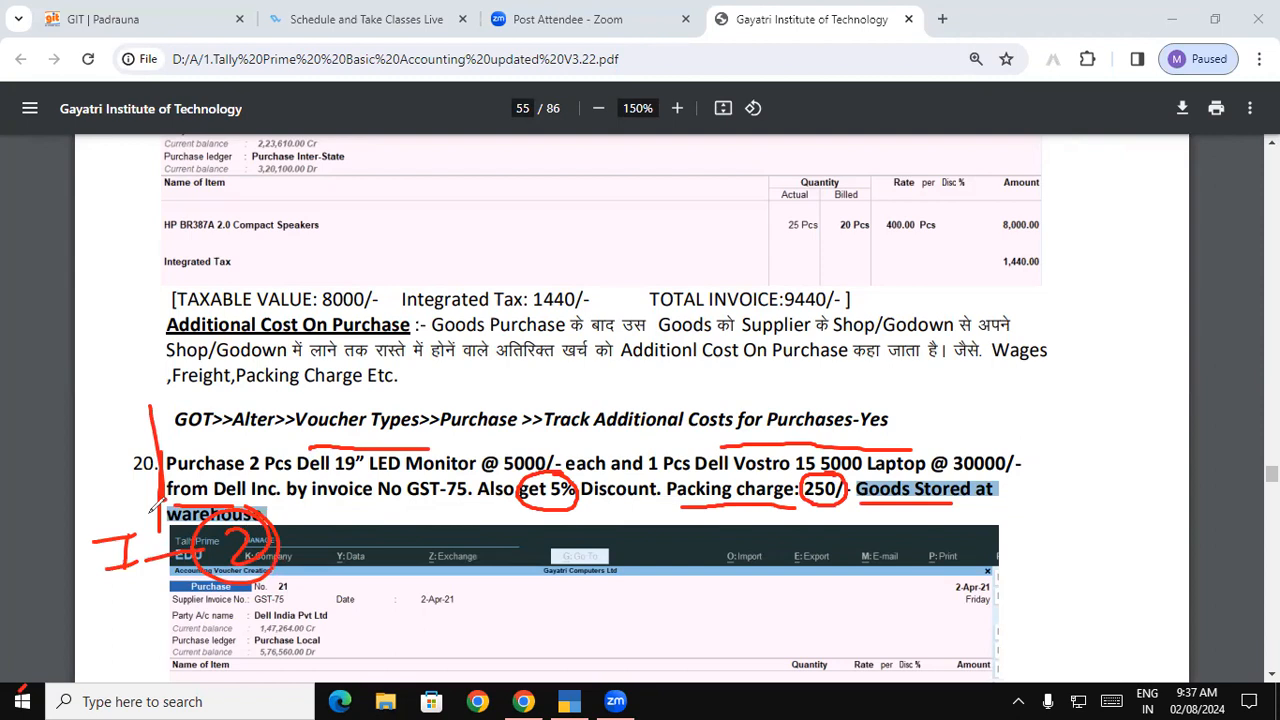
key("e")
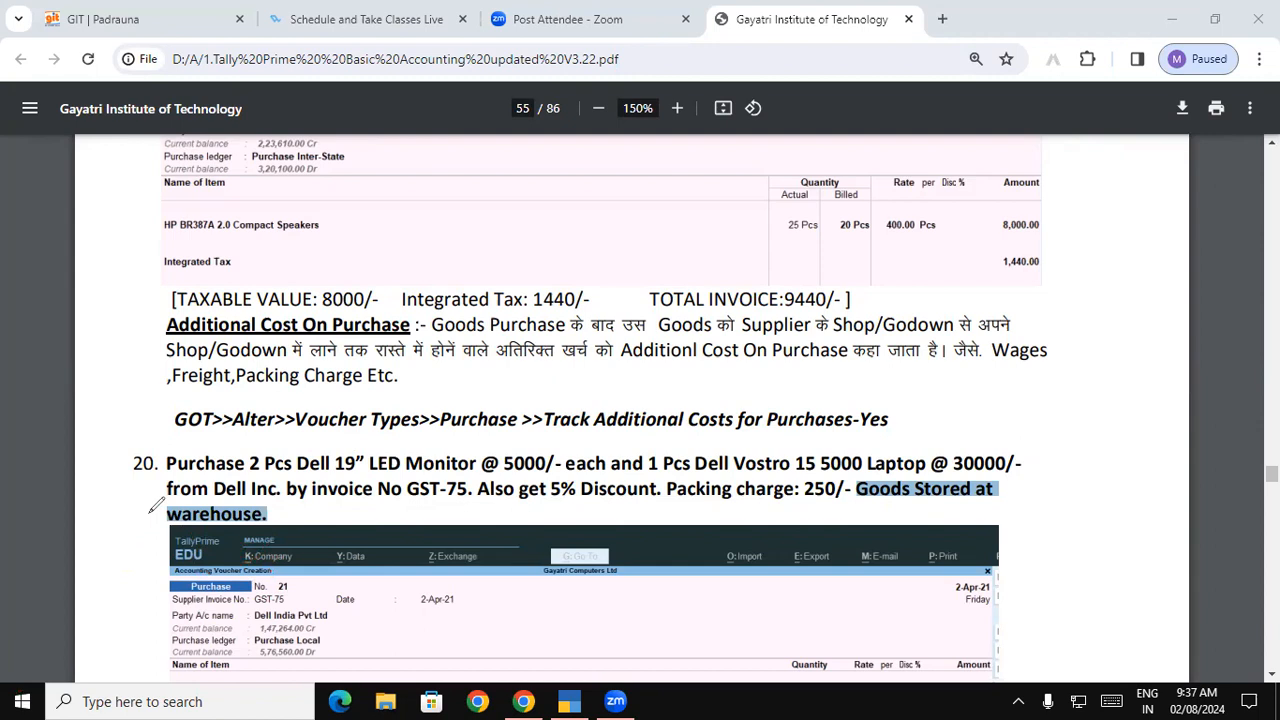
Underline question 20's Dell Inc. and 5% Discount in red, and write a circled 1, a 2 and an underlined 3 beside it.
left_click_drag(214, 499, 276, 497)
left_click_drag(118, 484, 126, 514)
mouse_move(116, 483)
left_mouse_down()
mouse_move(106, 492)
mouse_move(131, 522)
mouse_move(118, 475)
left_mouse_up()
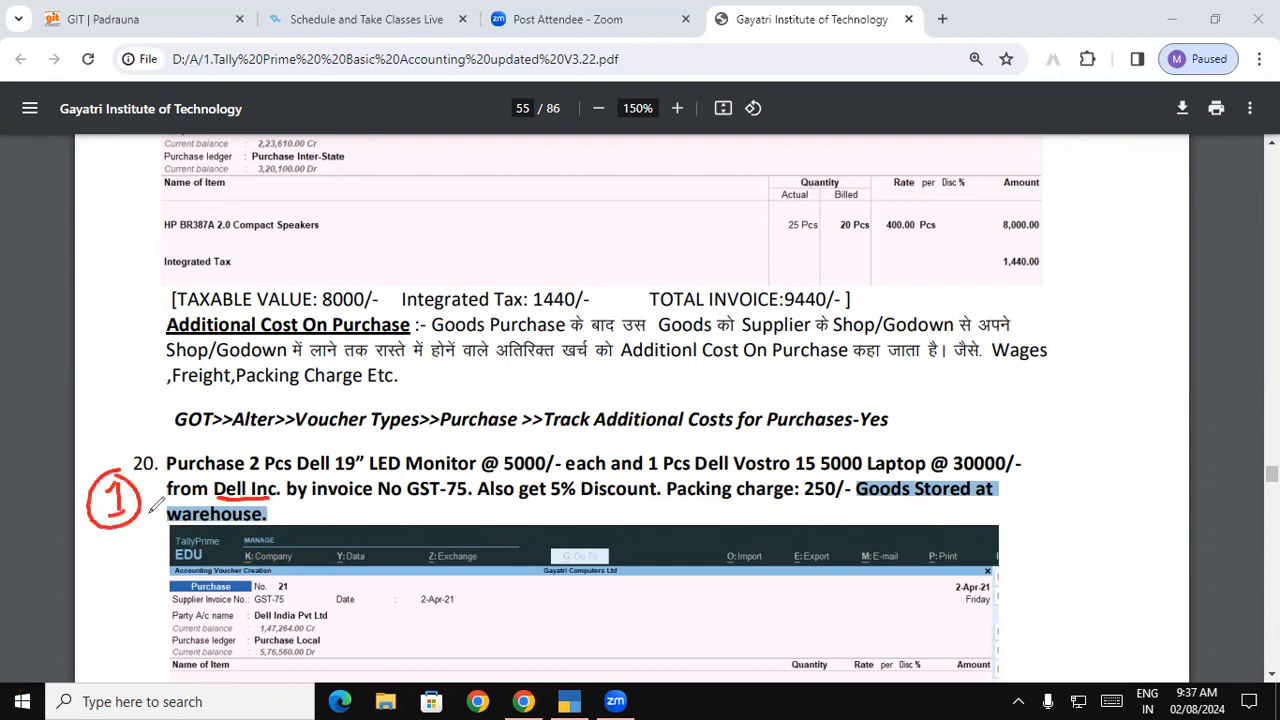
left_click_drag(194, 502, 256, 498)
mouse_move(100, 537)
left_mouse_down()
mouse_move(106, 565)
mouse_move(127, 566)
left_mouse_up()
left_click_drag(542, 503, 640, 503)
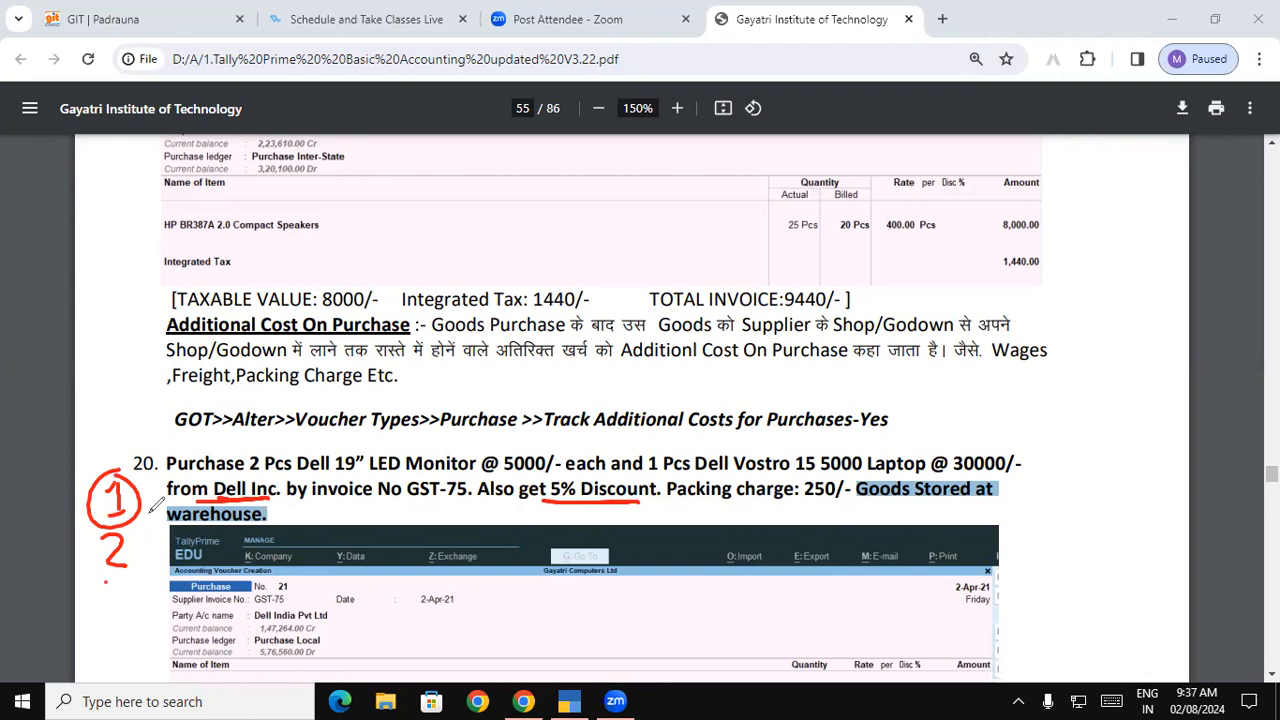
mouse_move(102, 584)
left_mouse_down()
mouse_move(99, 611)
mouse_move(138, 611)
left_mouse_up()
left_click(96, 618)
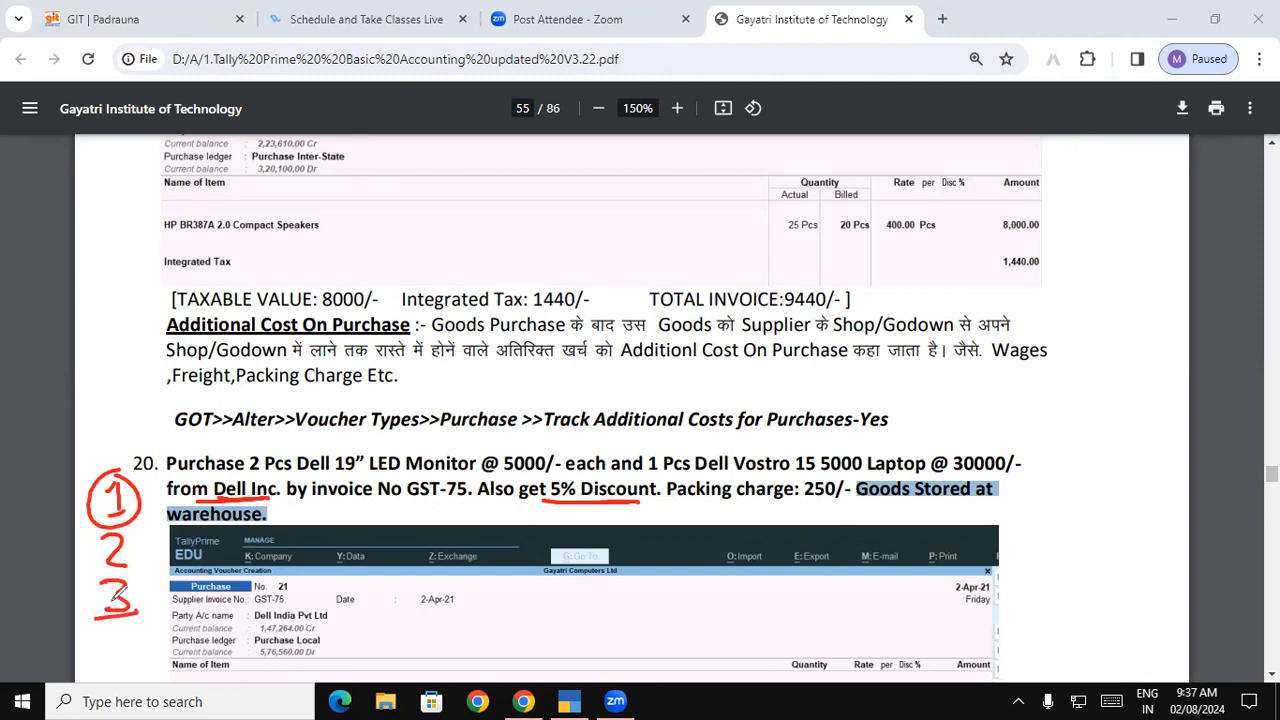
Underline Packing charge, add a circled 4 and two more circled marks over the voucher image, and erase everything and leave annotation mode.
left_click_drag(668, 502, 806, 506)
mouse_move(124, 628)
left_mouse_down()
mouse_move(126, 660)
mouse_move(96, 628)
mouse_move(140, 628)
left_mouse_up()
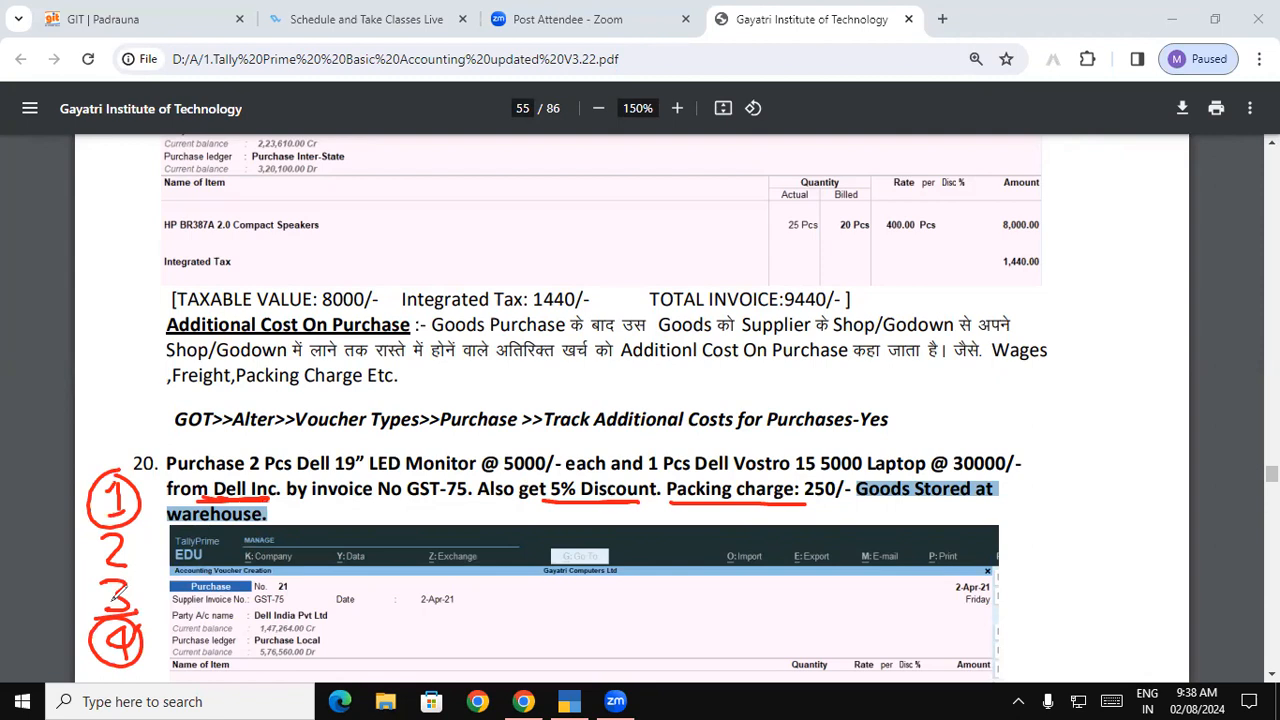
mouse_move(220, 586)
left_mouse_down()
mouse_move(212, 616)
mouse_move(174, 606)
mouse_move(236, 588)
left_mouse_up()
mouse_move(260, 542)
left_mouse_down()
mouse_move(290, 566)
mouse_move(288, 536)
left_mouse_up()
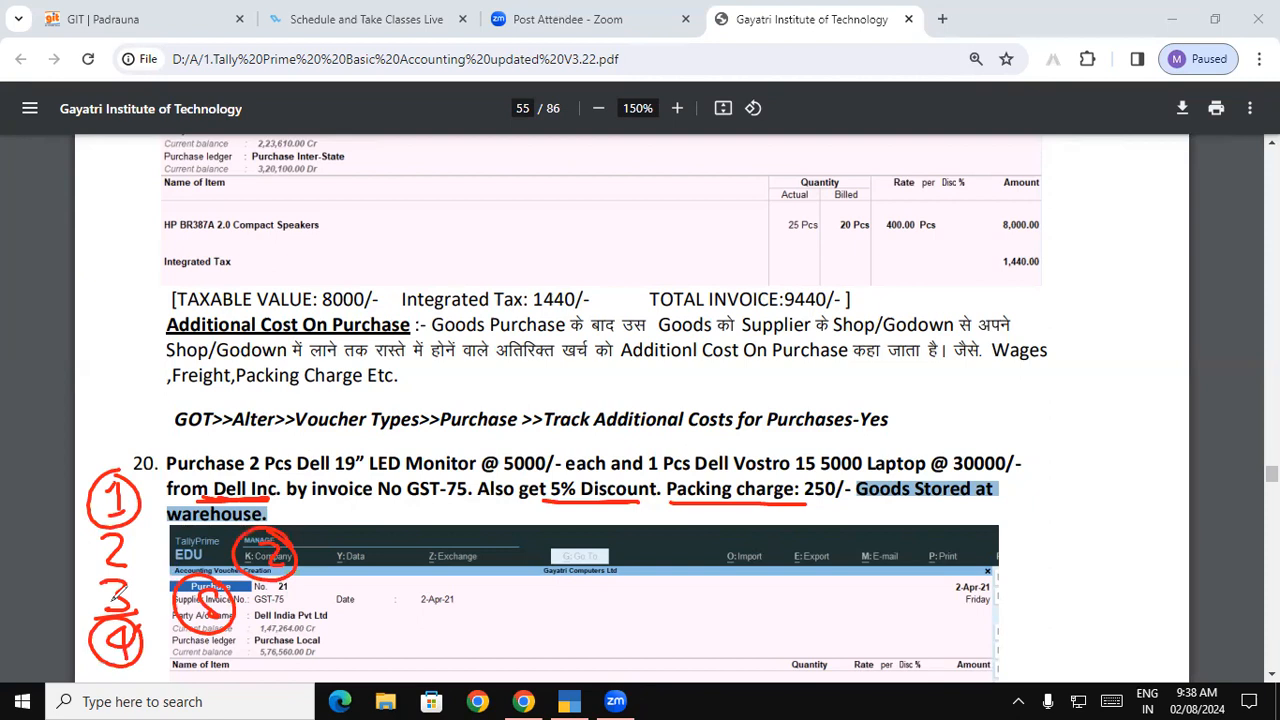
key("e")
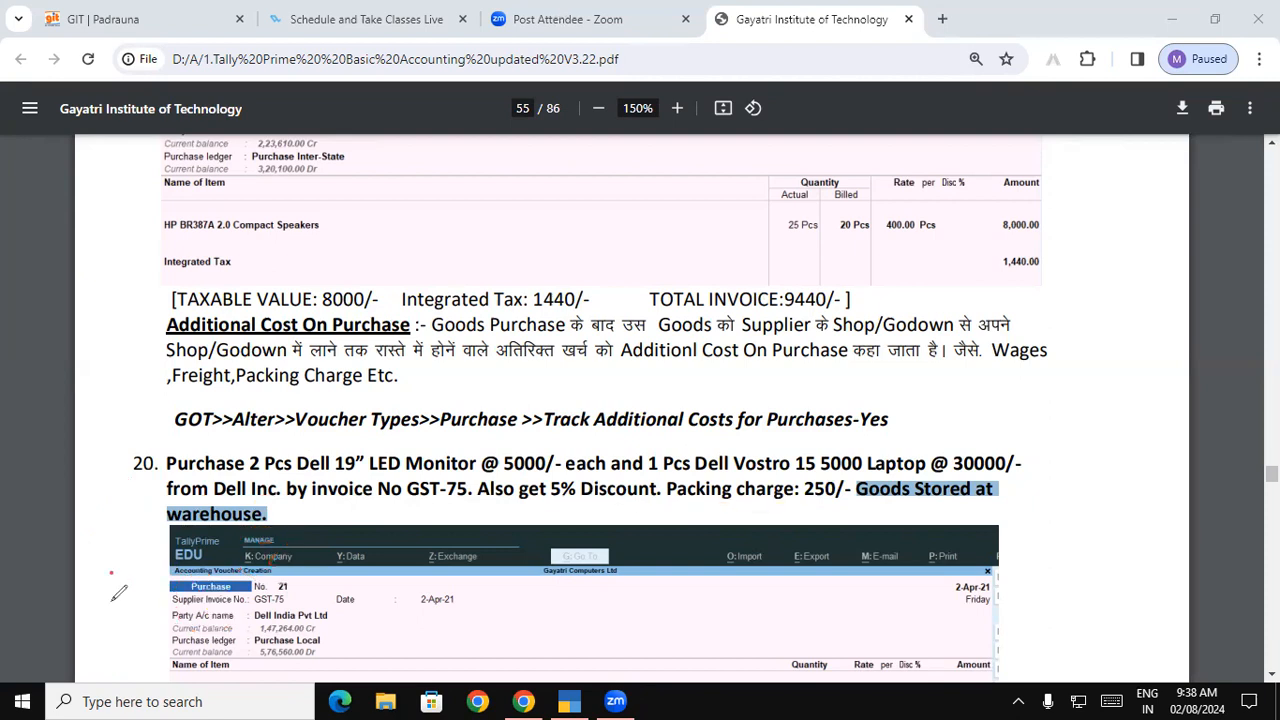
key("Escape")
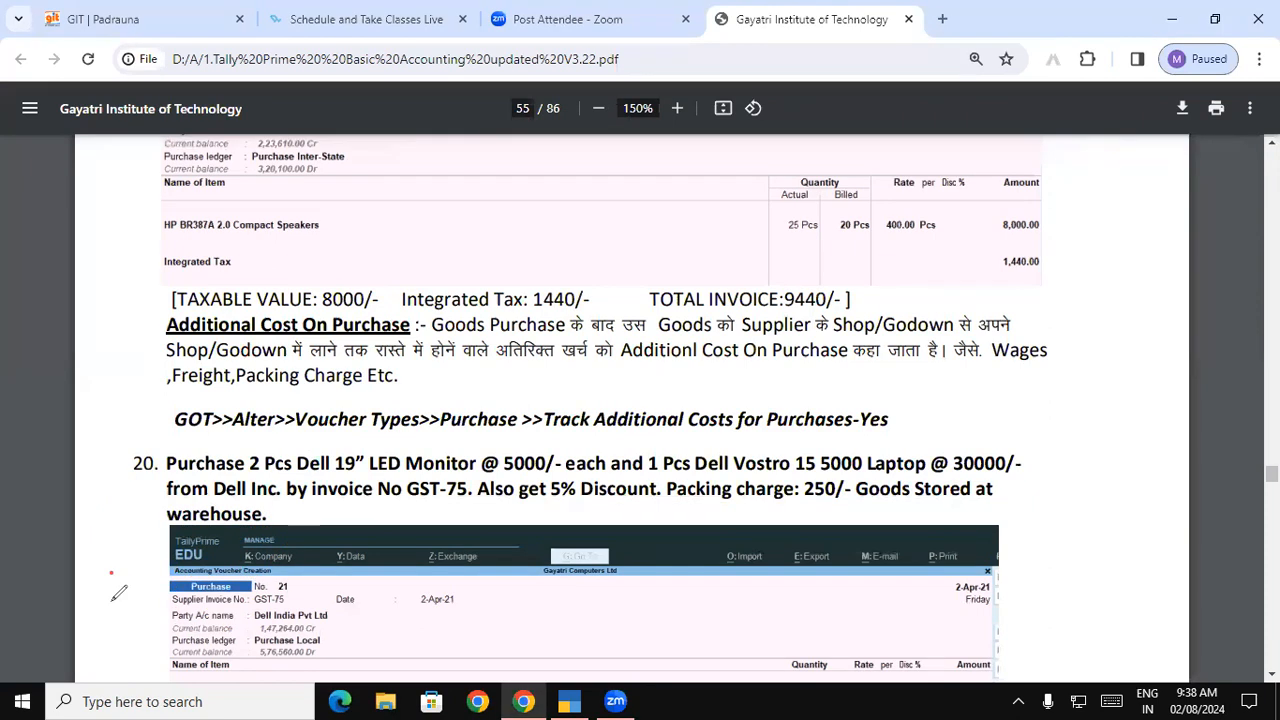
Highlight question 20's invoice number in the PDF, switch to TallyPrime and start a purchase voucher with supplier invoice number GST-75.
double_click(230, 489)
left_click(268, 494)
left_click_drag(275, 462, 357, 462)
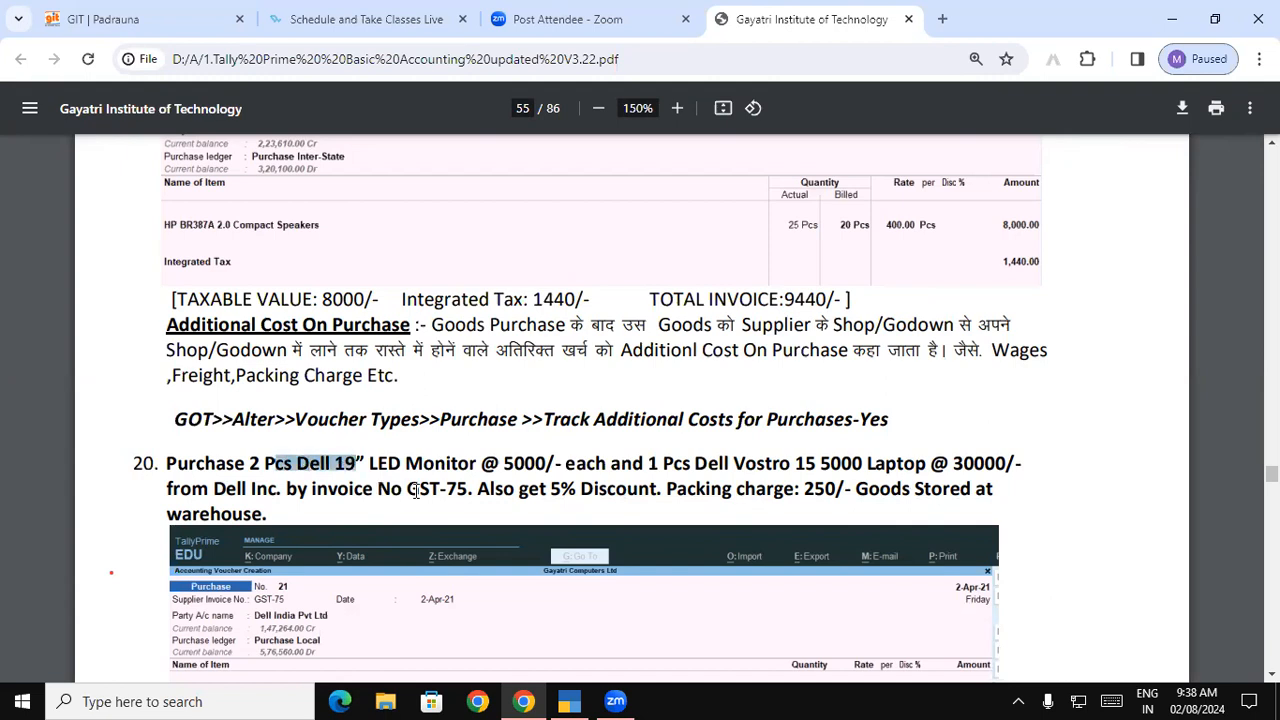
left_click_drag(415, 491, 480, 490)
left_click(570, 694)
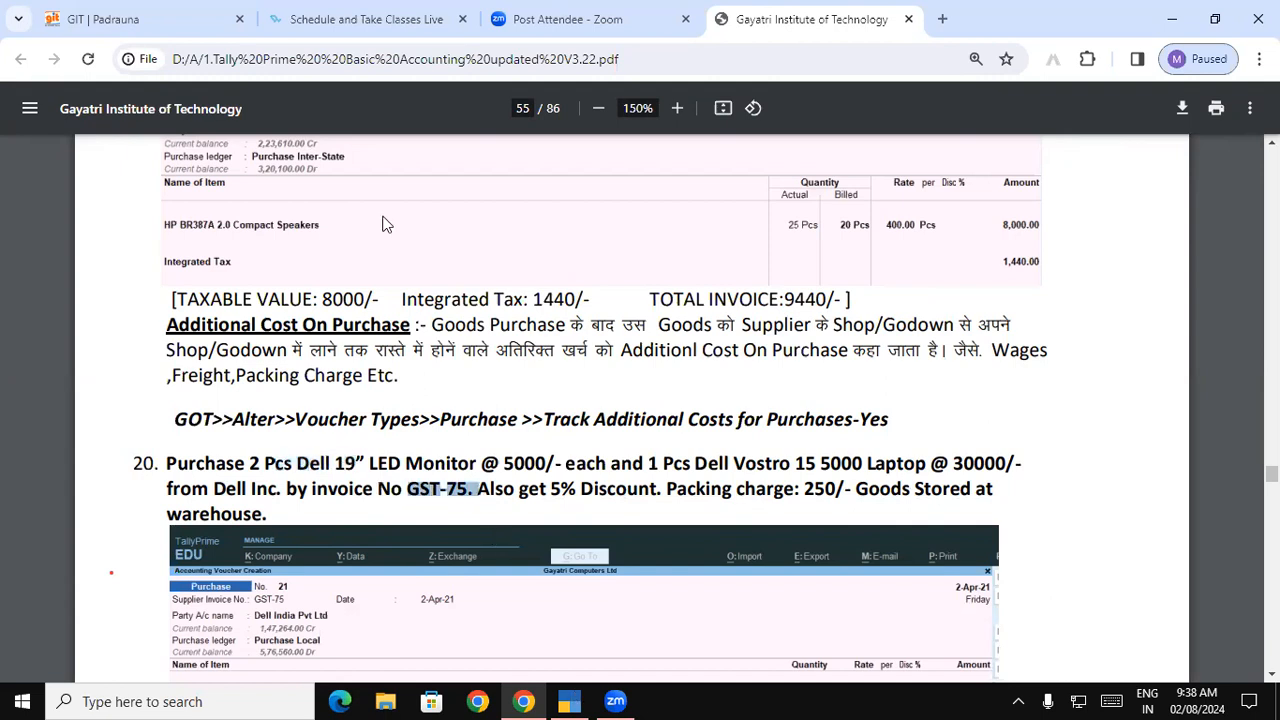
key("Down")
key("Down")
key("Return")
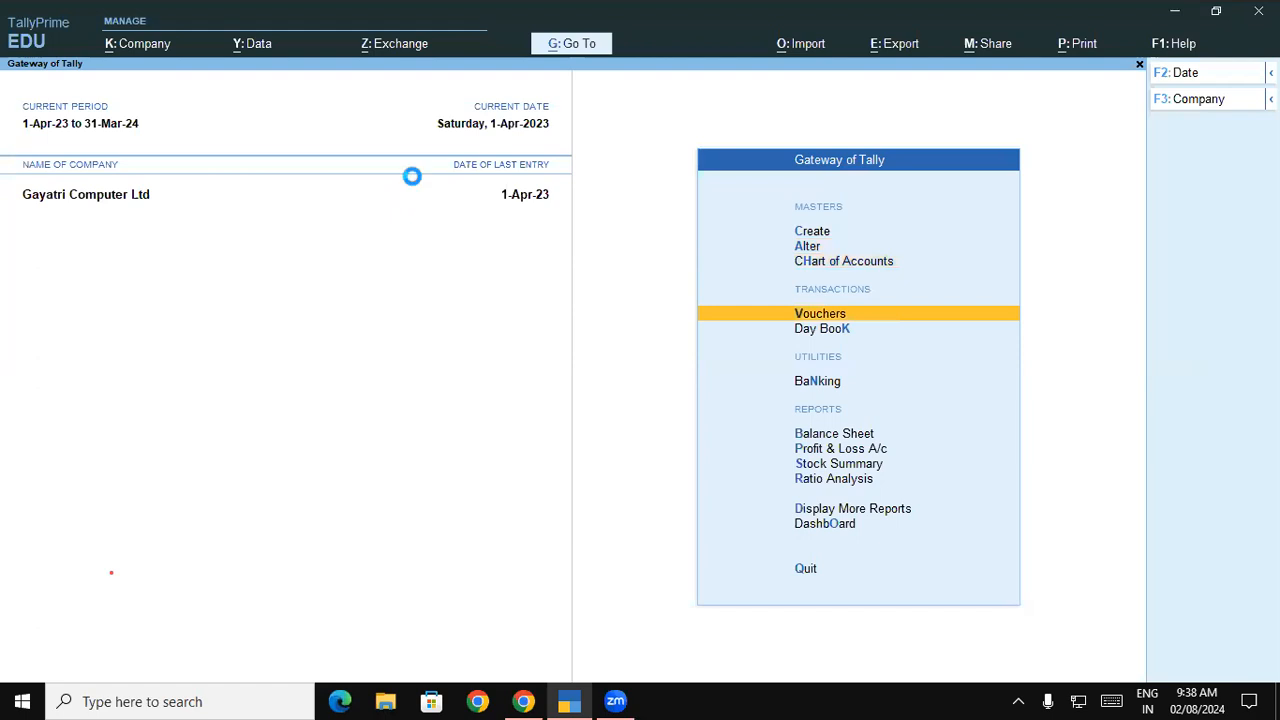
type("GS")
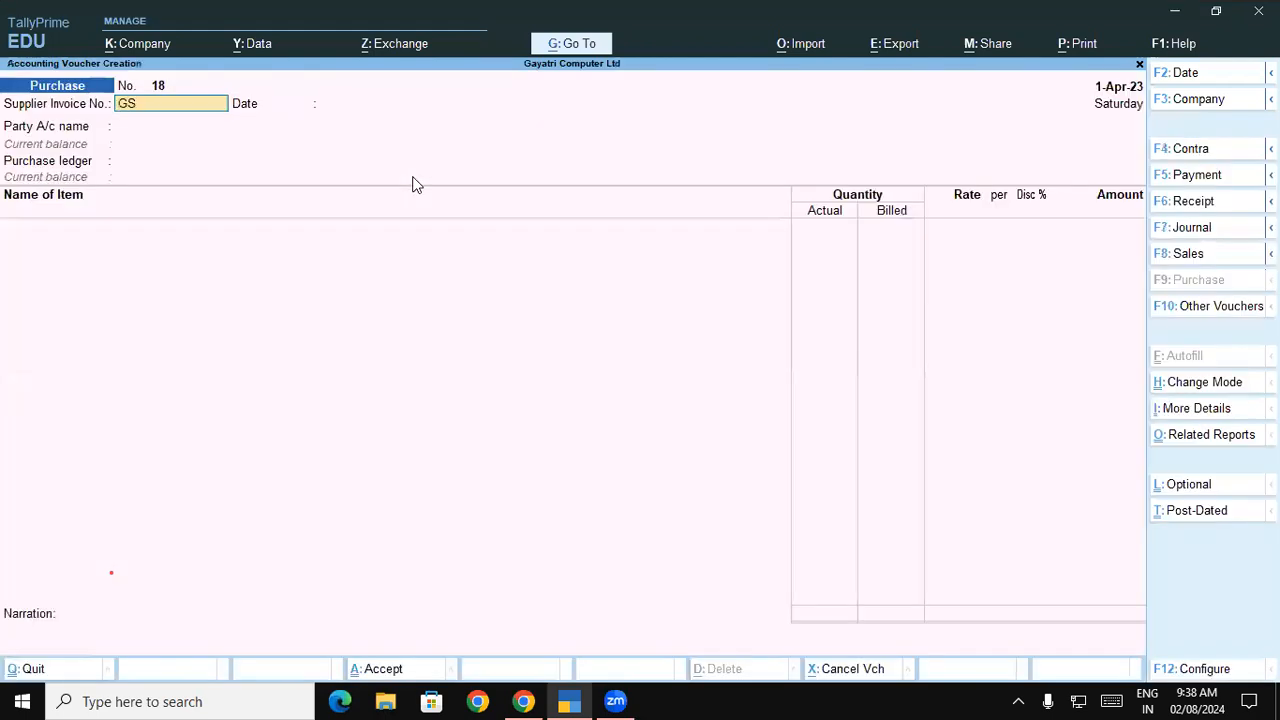
type("T-75")
key("Return")
key("Return")
Set the party to Dell Inc Ltd, accept its receipt and party details, and choose Purchase Local as the purchase ledger.
type("De")
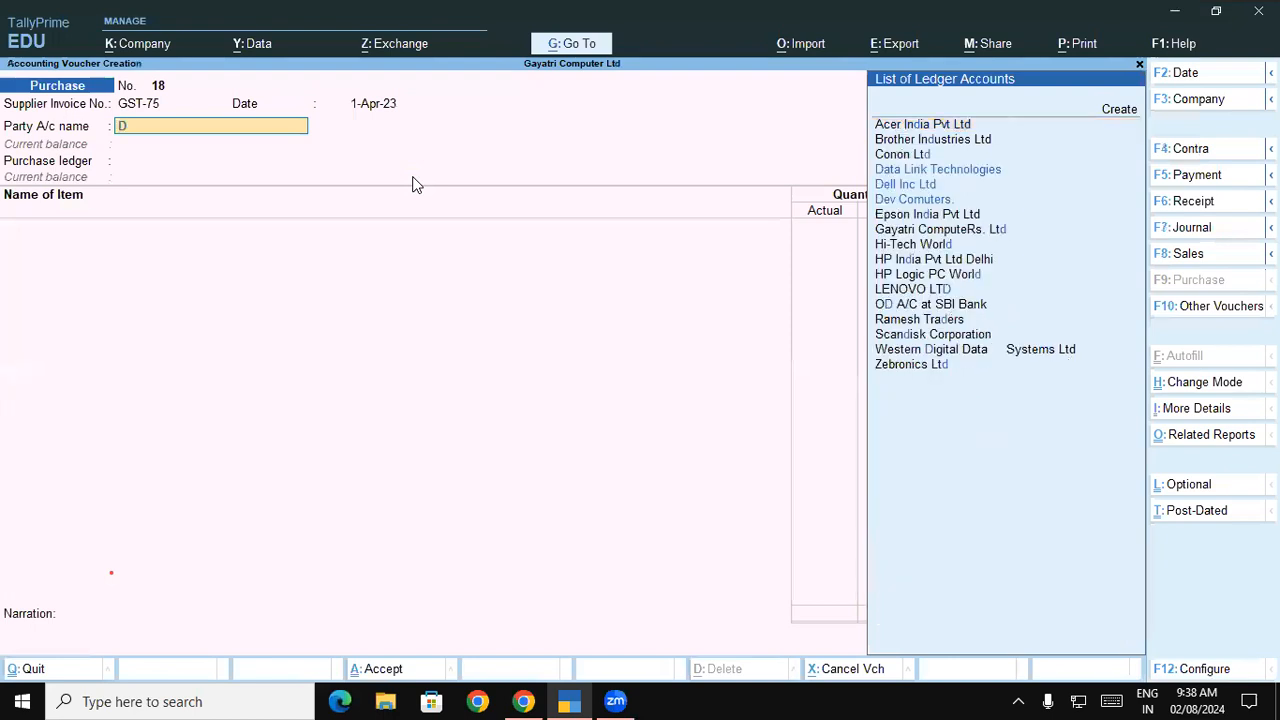
key("Return")
key("Return")
key("Return")
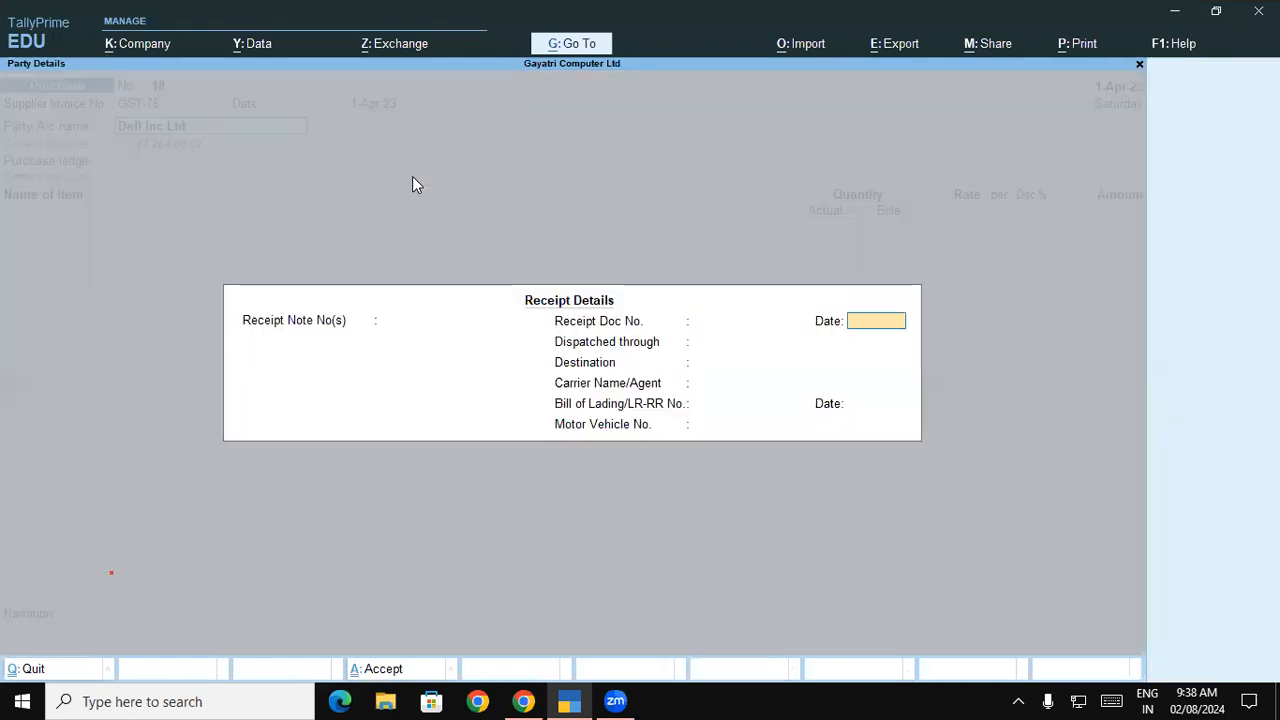
key("Return")
key("Return")
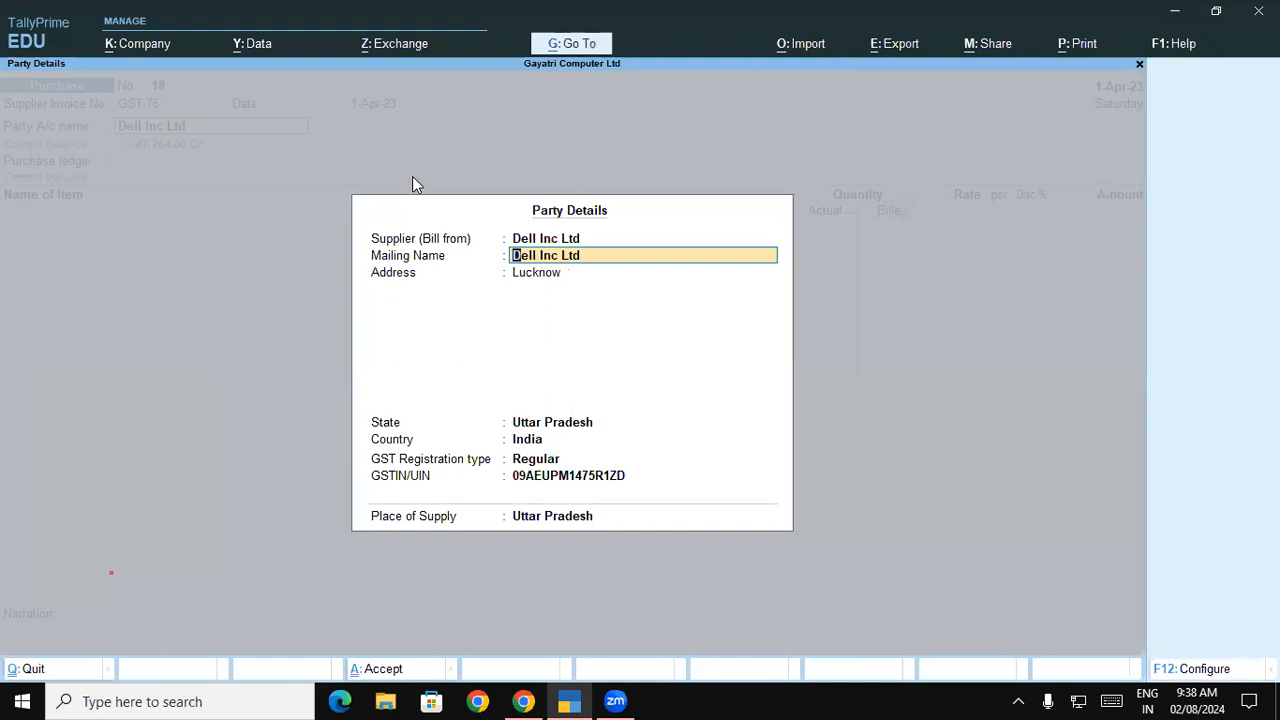
key("Return")
key("Return")
key("Return")
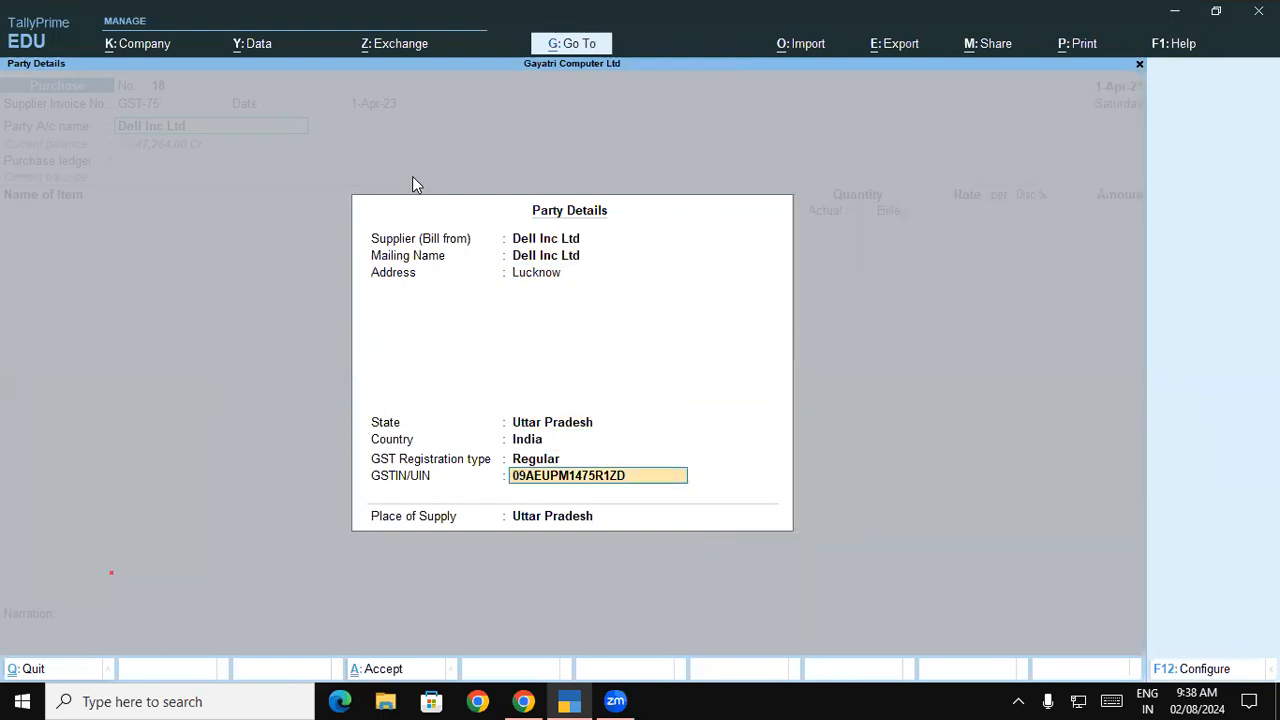
key("Return")
key("Return")
key("Down")
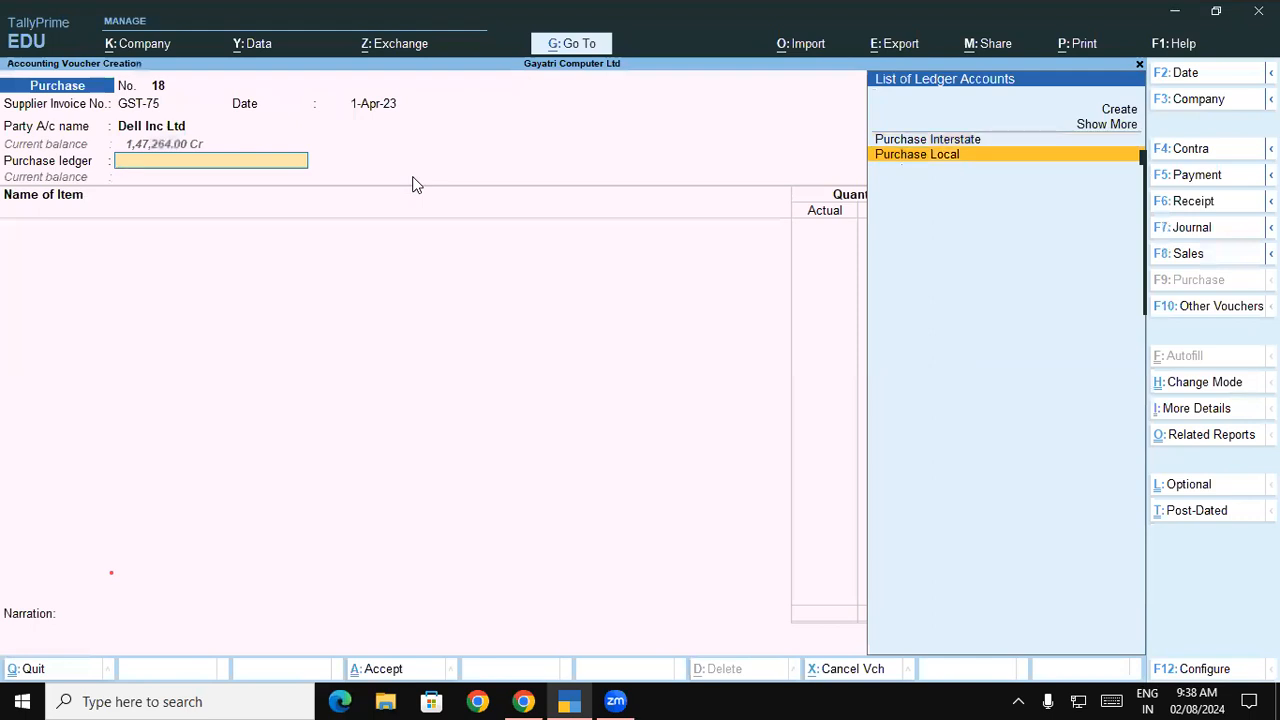
key("Return")
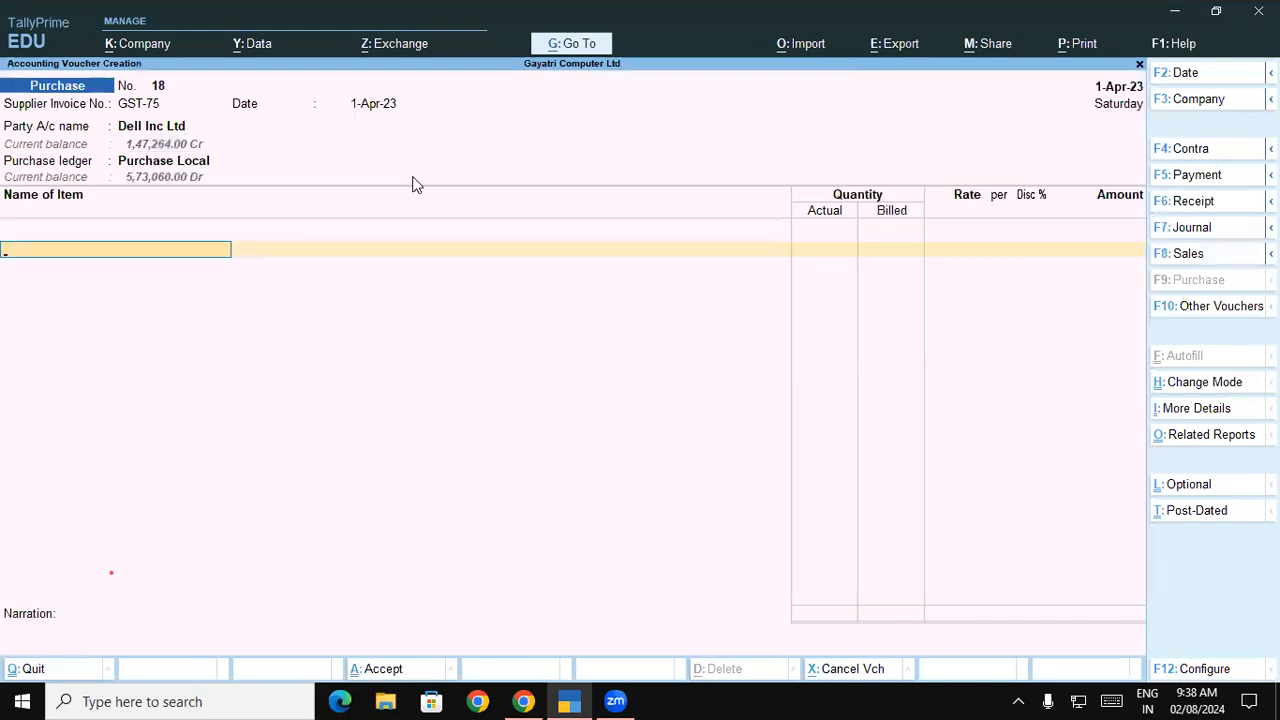
Check the first item's name in Chrome's PDF, and add Dell 19" LED Monitor to the TallyPrime voucher with the Warehouse godown.
key("alt+Tab")
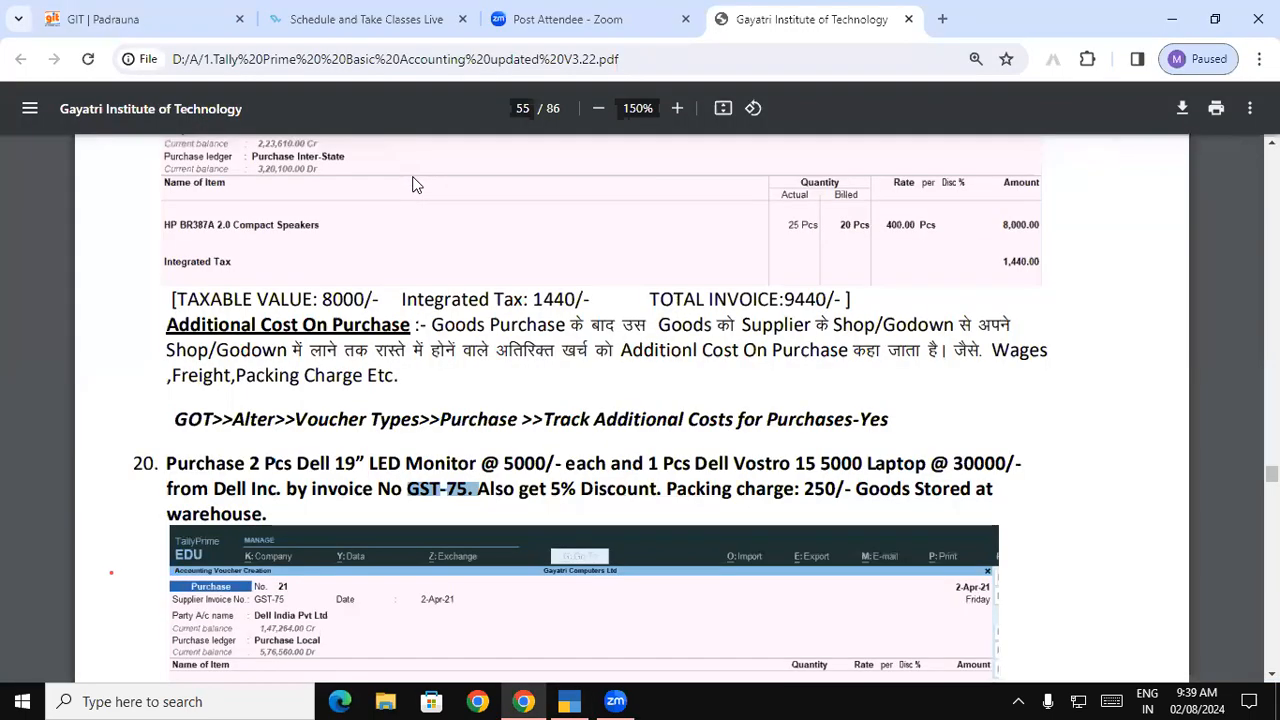
left_click_drag(298, 463, 520, 463)
key("alt+Tab")
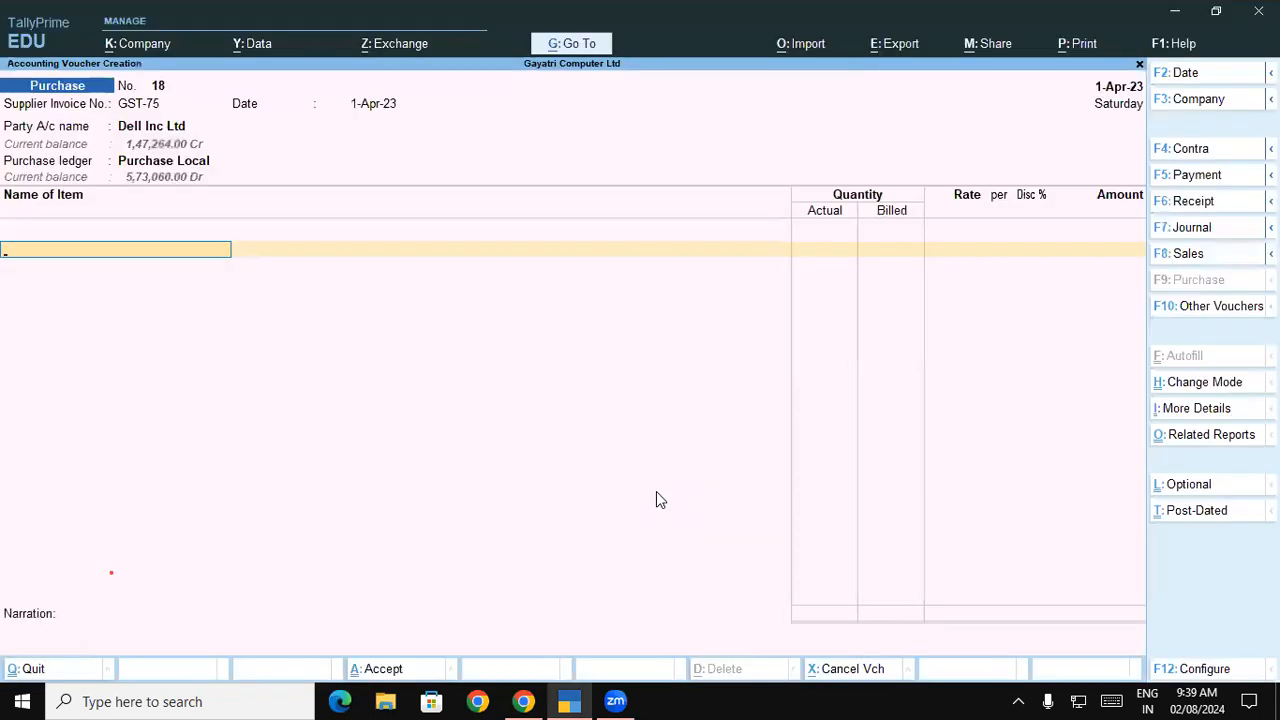
type("De")
key("Down")
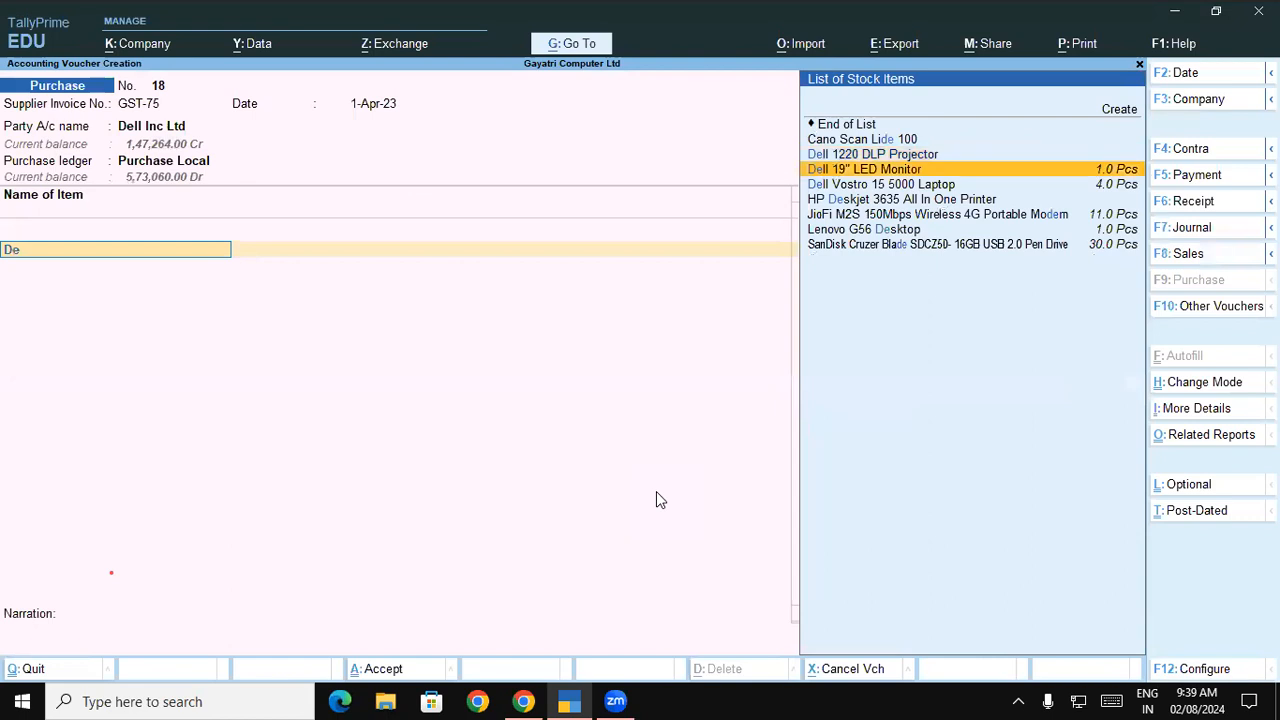
key("Return")
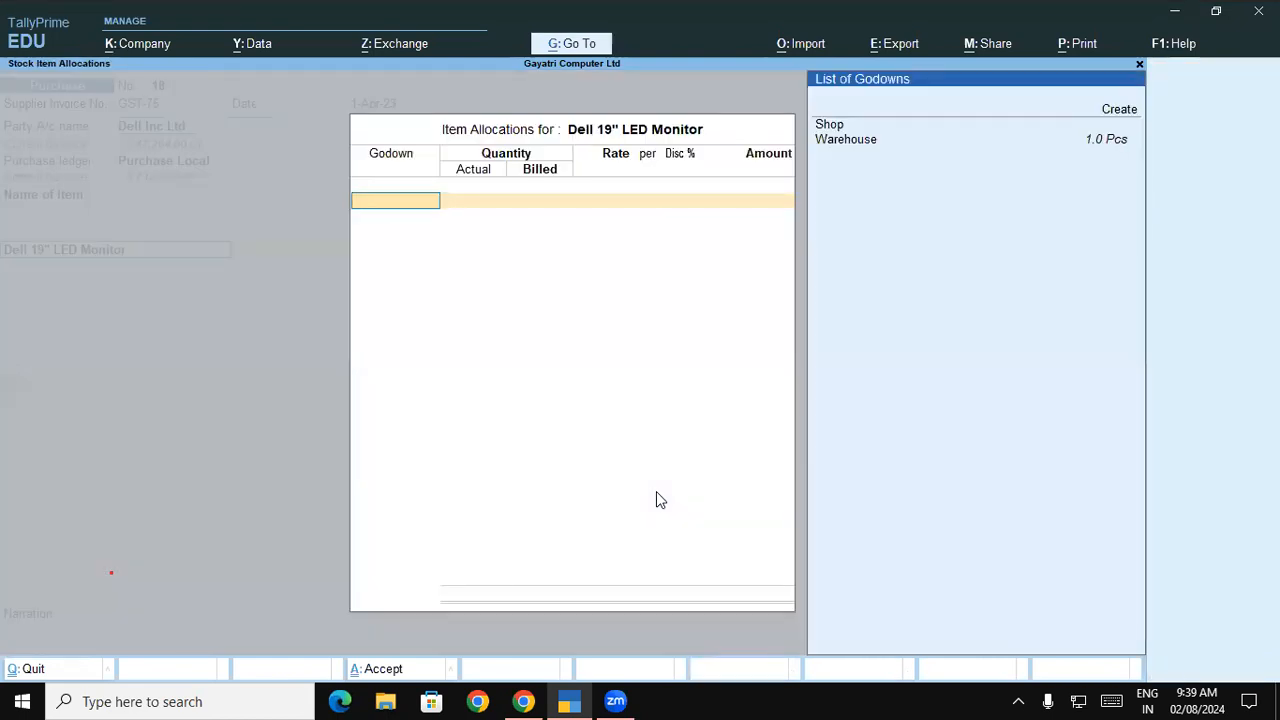
key("Return")
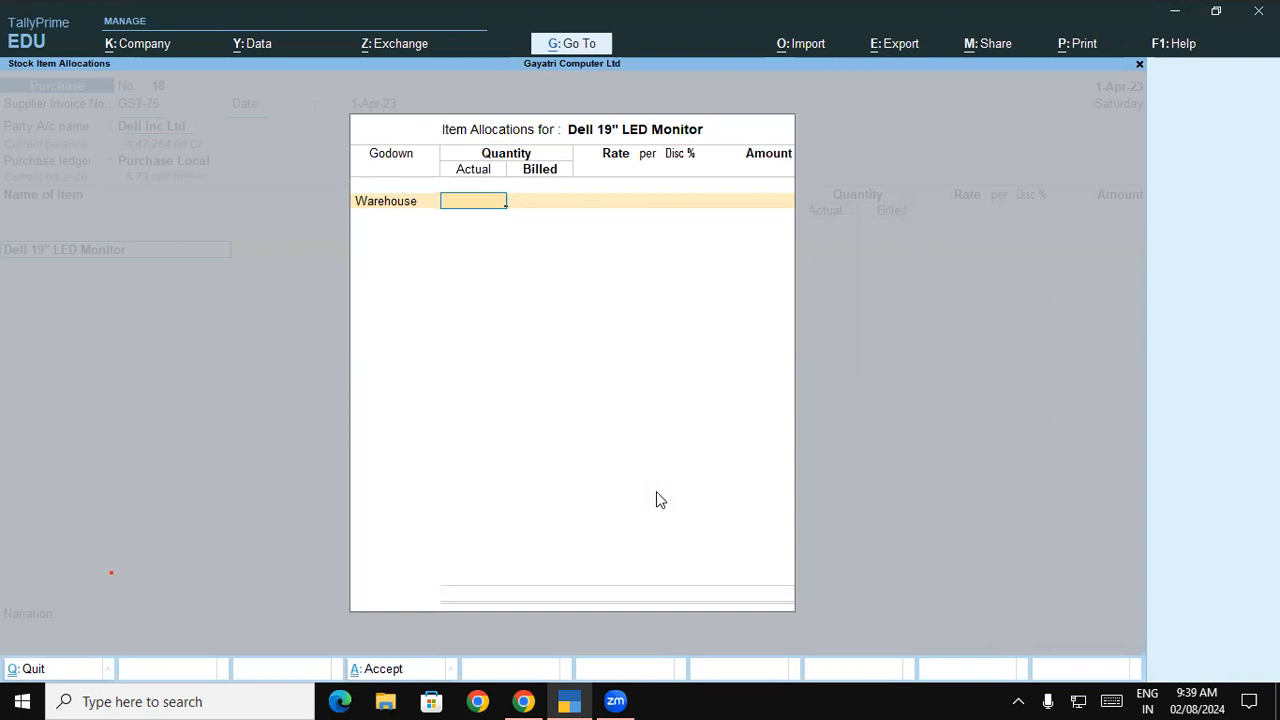
Leave the monitor's allocation and set Use separate Actual and Billed Quantity columns in invoices to No in the company features.
key("BackSpace")
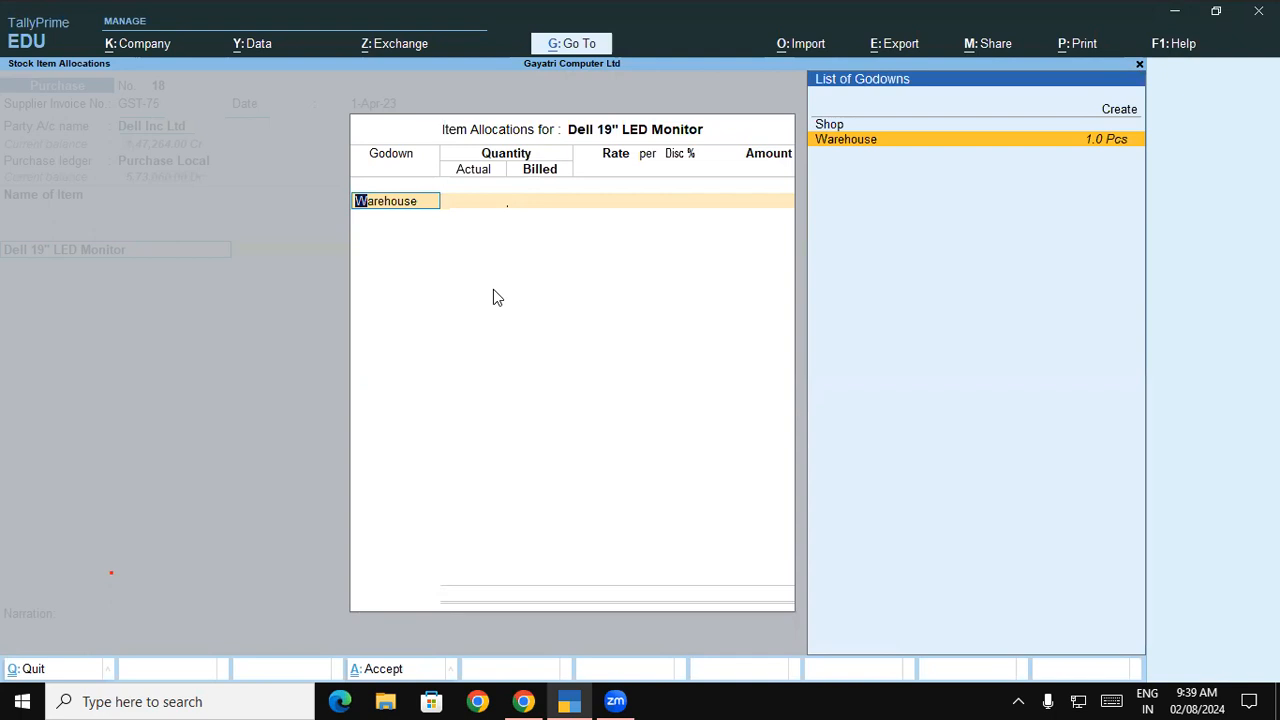
key("BackSpace")
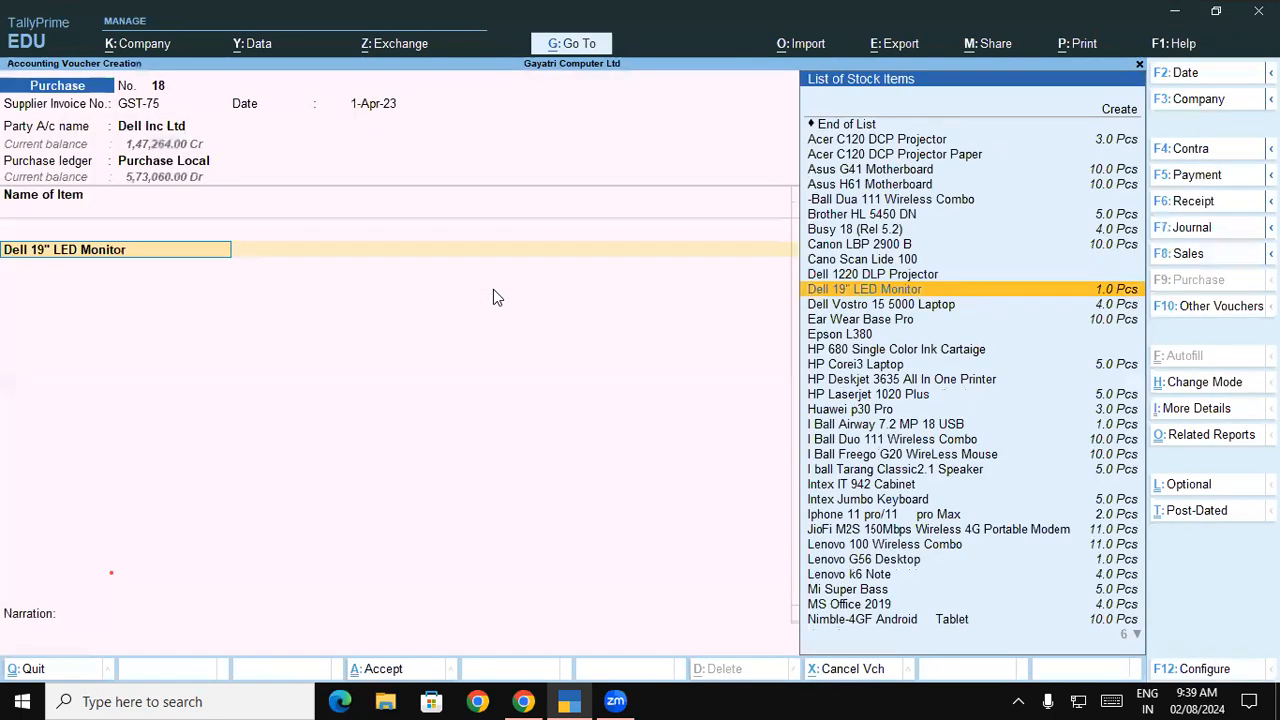
key("F11")
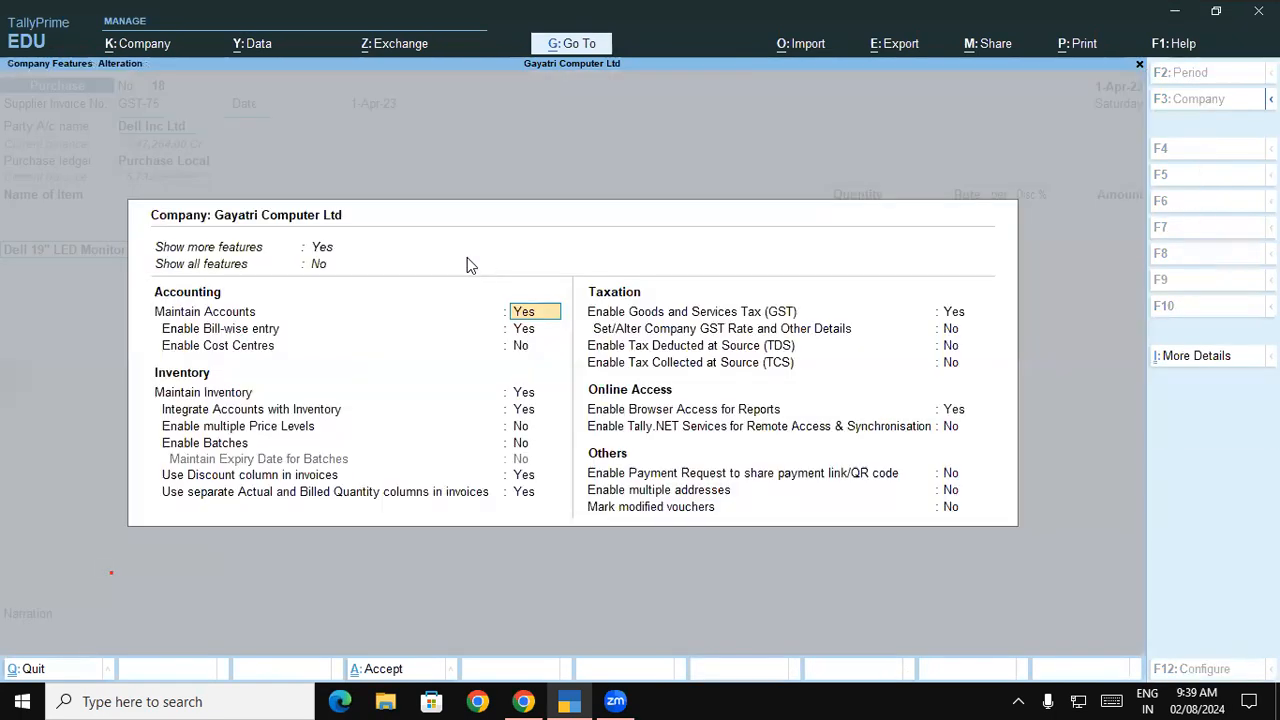
left_click(200, 493)
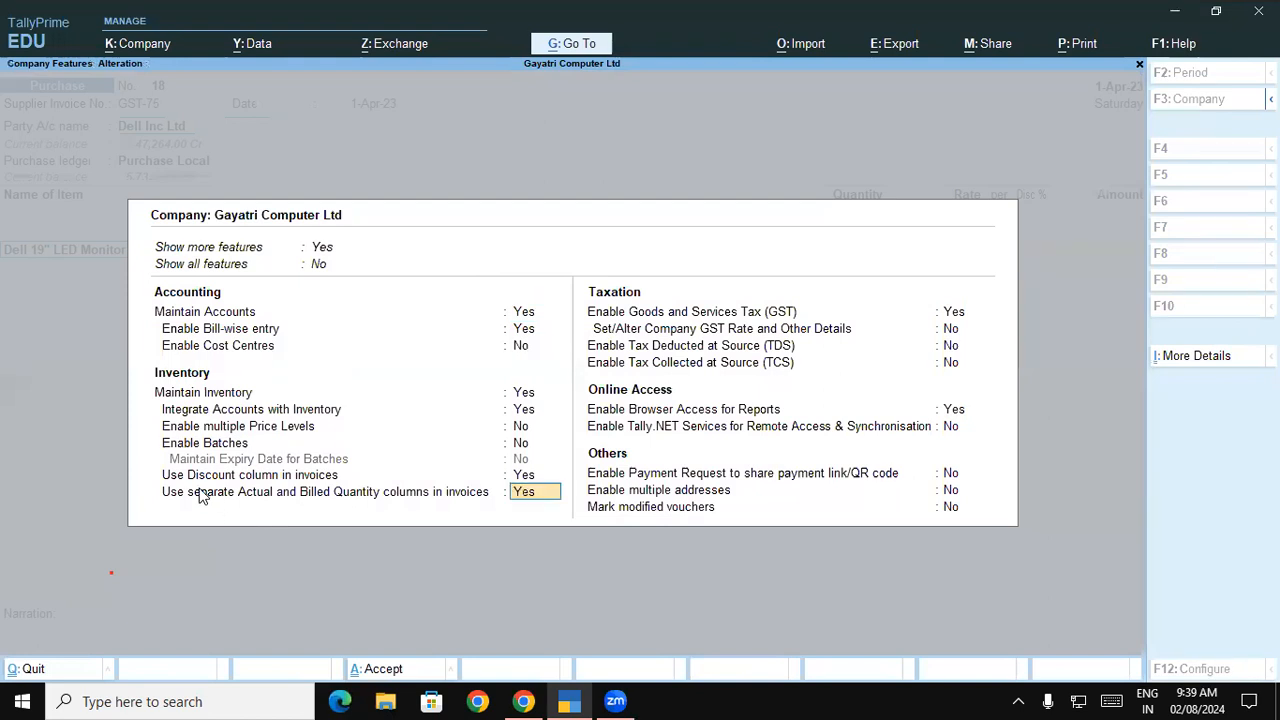
key("n")
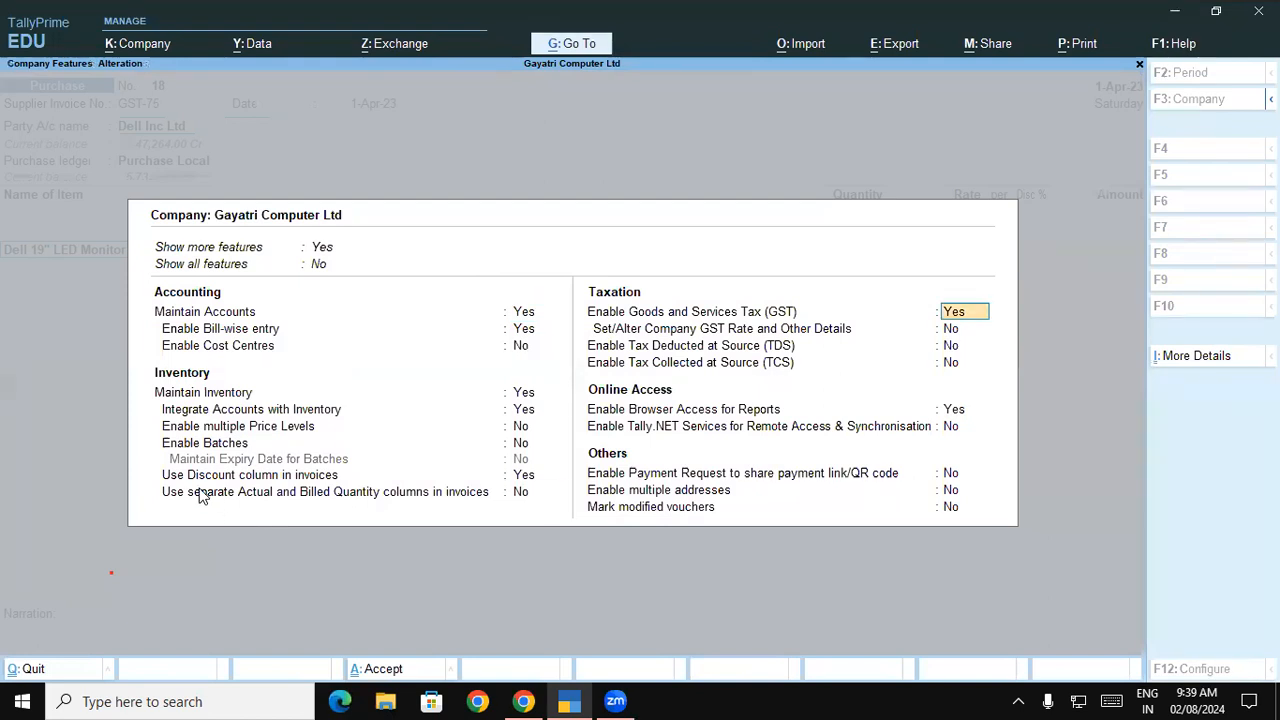
left_click(911, 465)
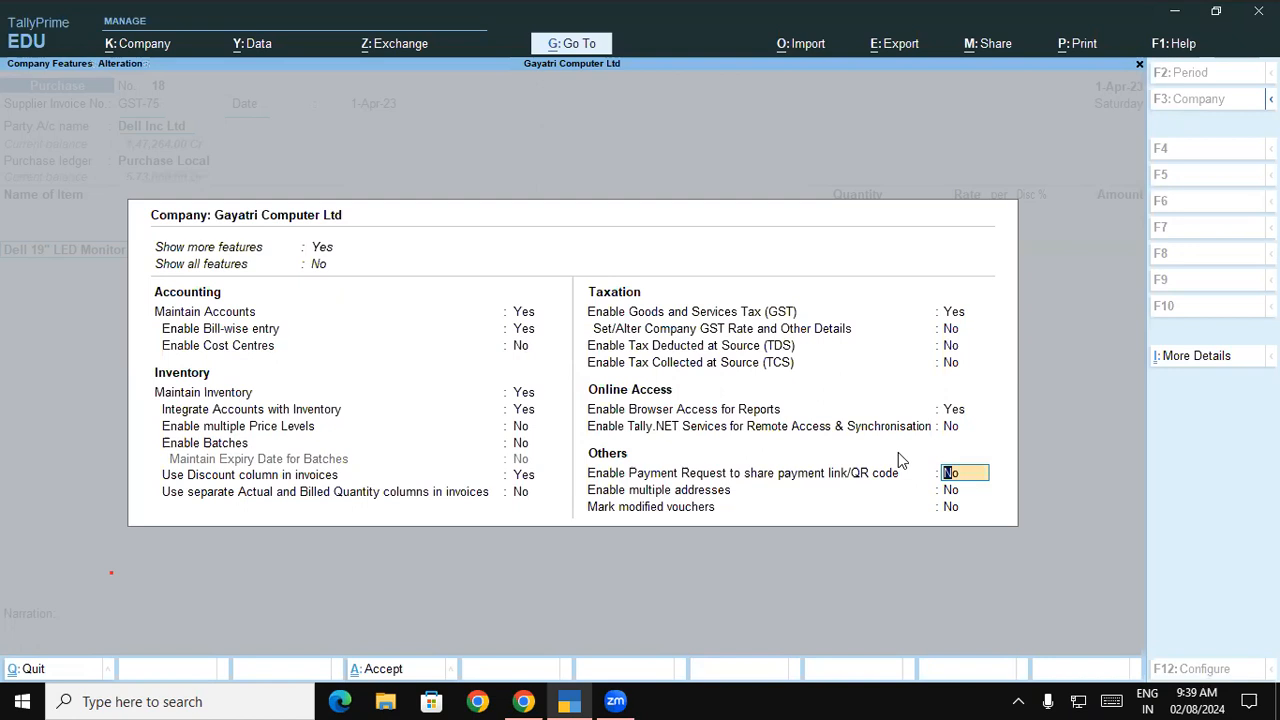
key("ctrl")
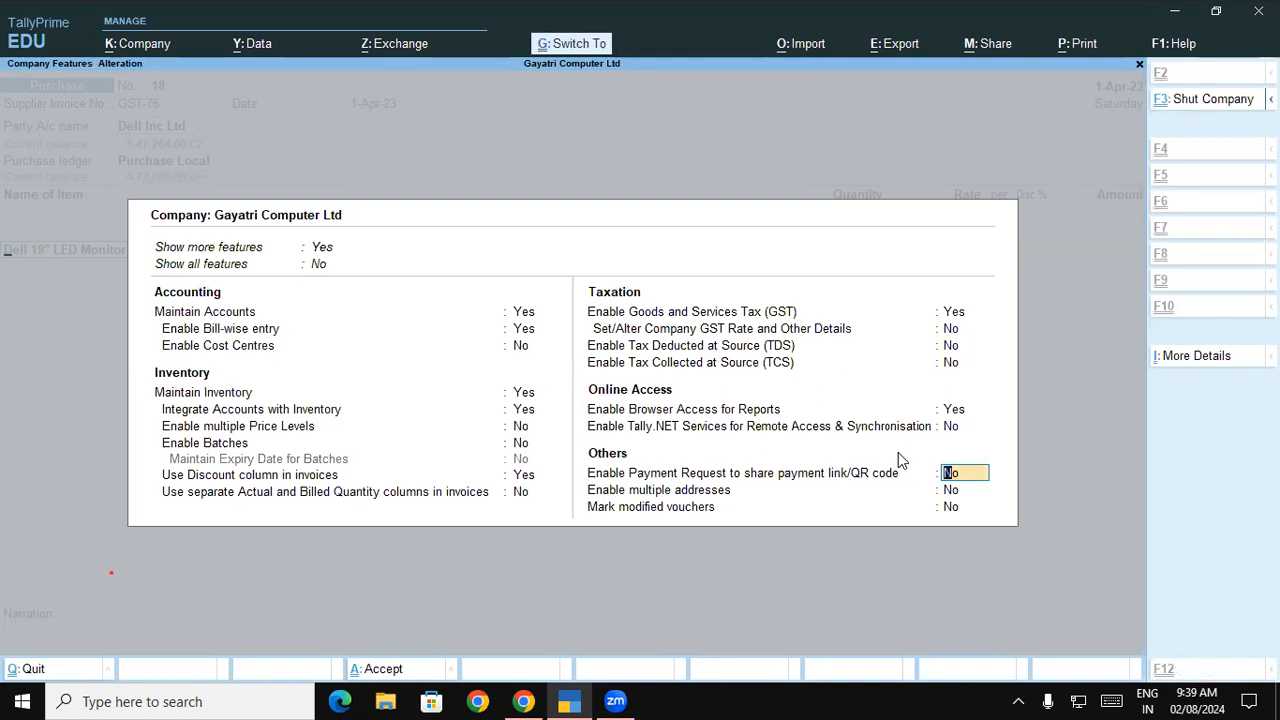
key("ctrl+a")
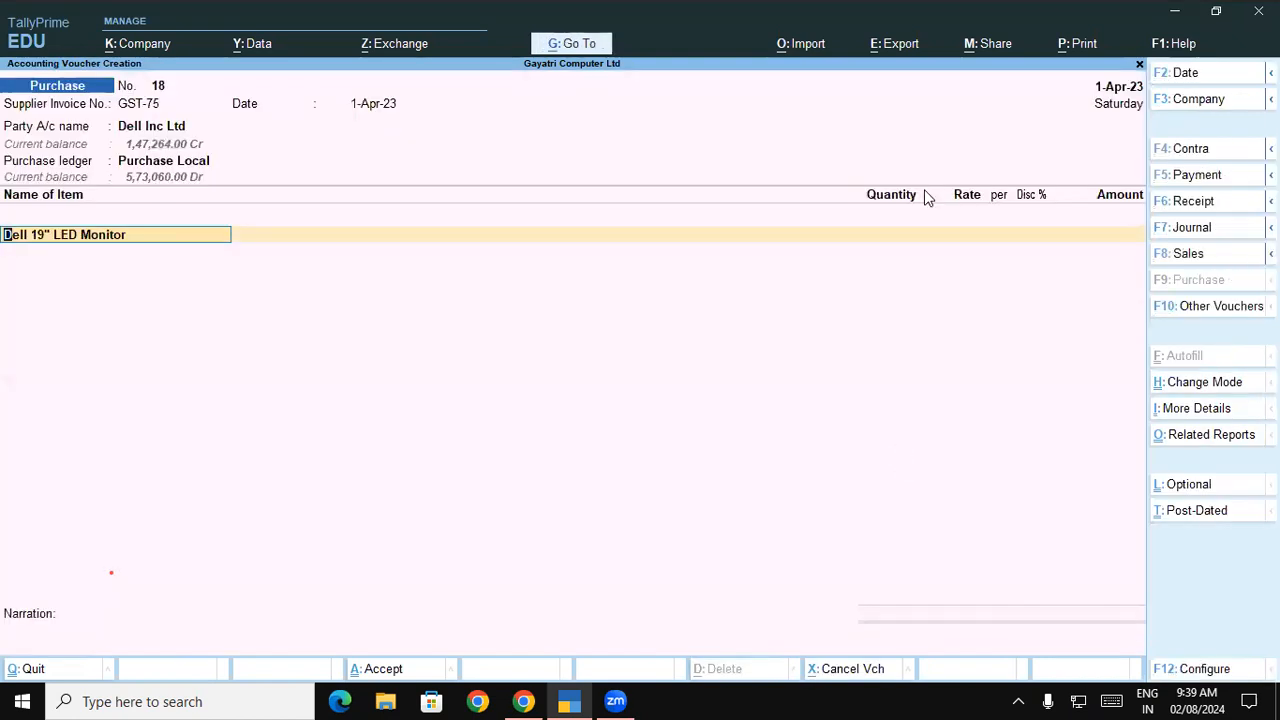
Reopen the Dell 19" LED Monitor allocation, check its quantity in Chrome's PDF, and enter 2 Pcs for Warehouse in TallyPrime.
key("Return")
key("Return")
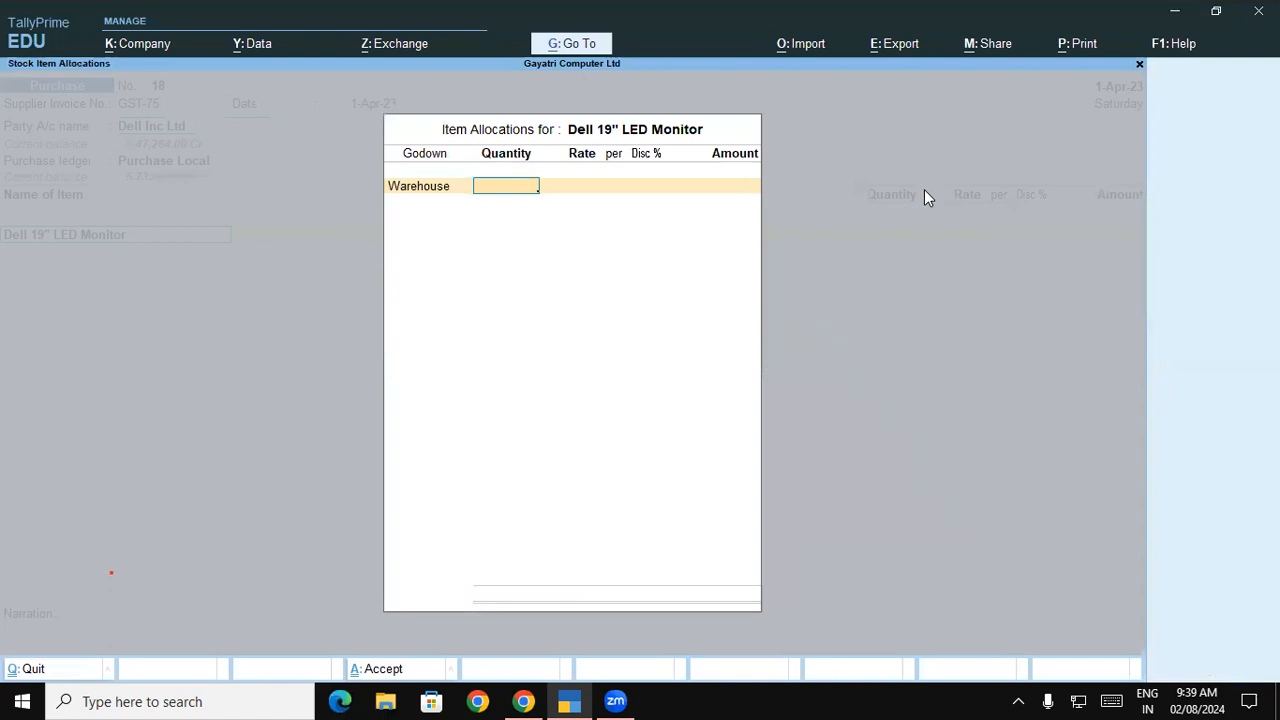
key("alt+Tab")
left_click_drag(250, 463, 298, 464)
key("alt+Tab")
type("2")
key("Return")
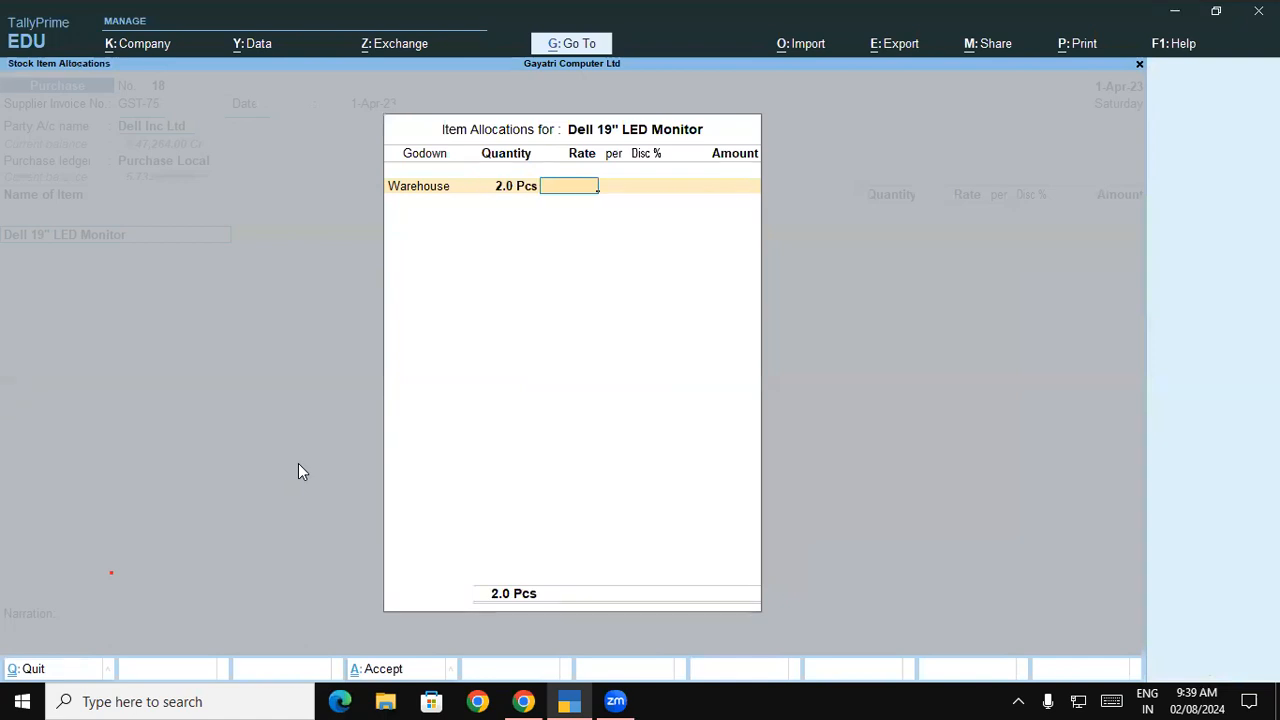
Check the monitor's price in Chrome's PDF, set its rate to 5,000 per Pcs in TallyPrime and accept the allocation.
key("alt+Tab")
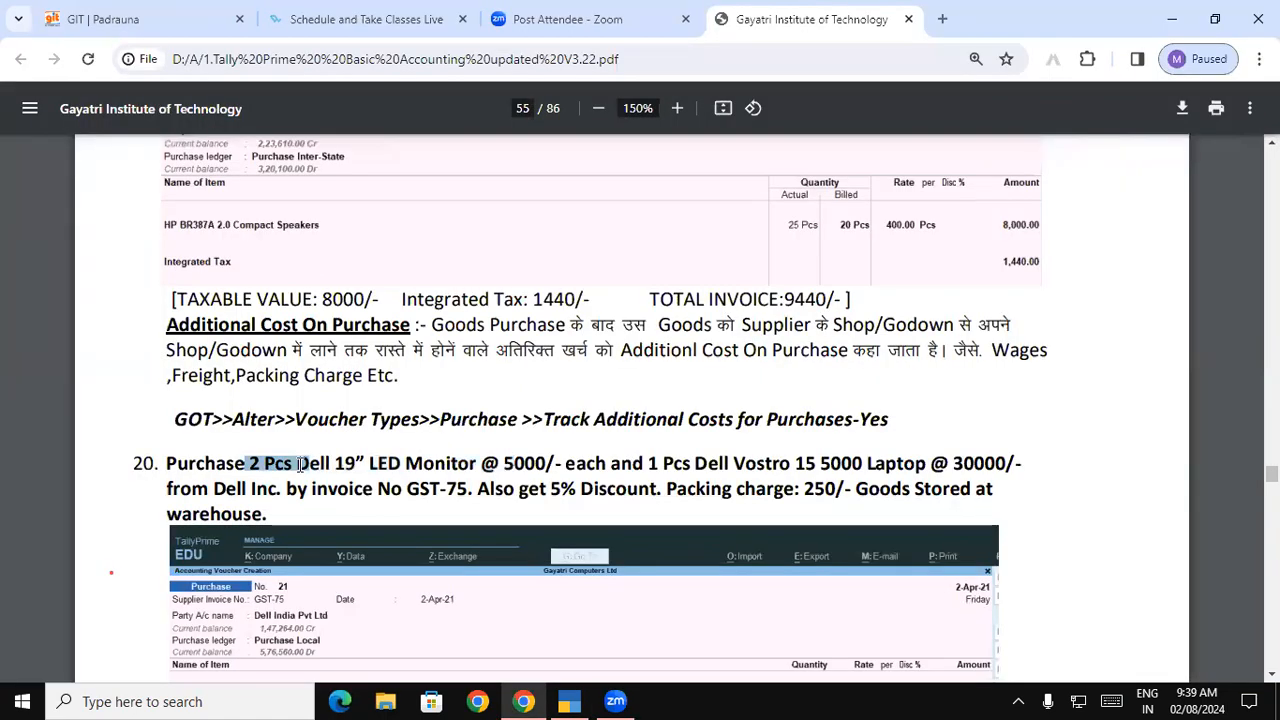
key("alt+Tab")
type("5000")
key("Return")
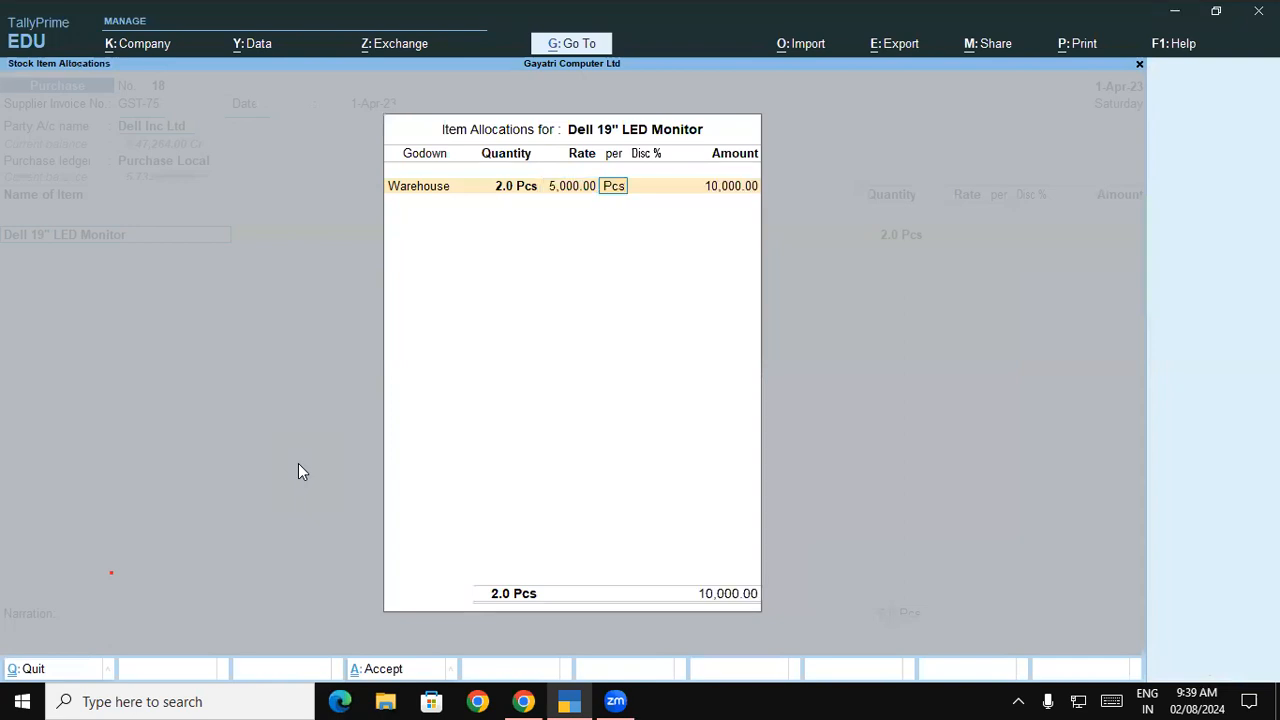
key("Return")
key("Return")
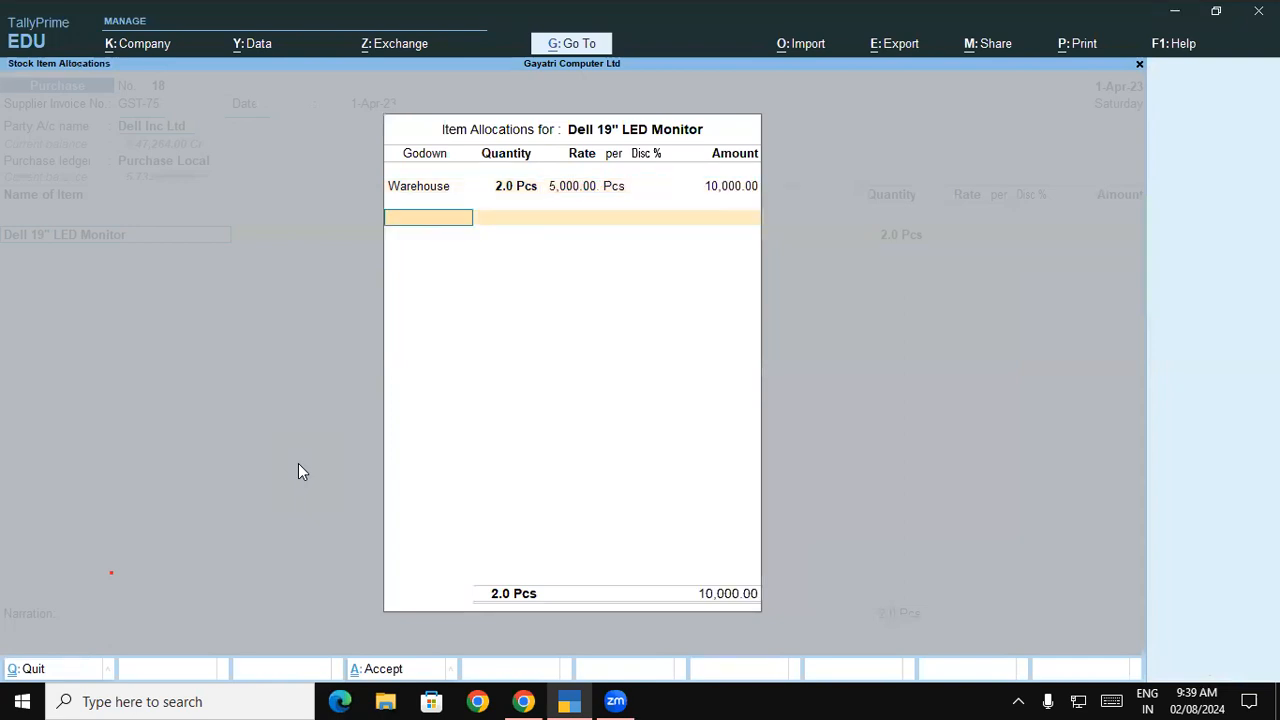
key("Return")
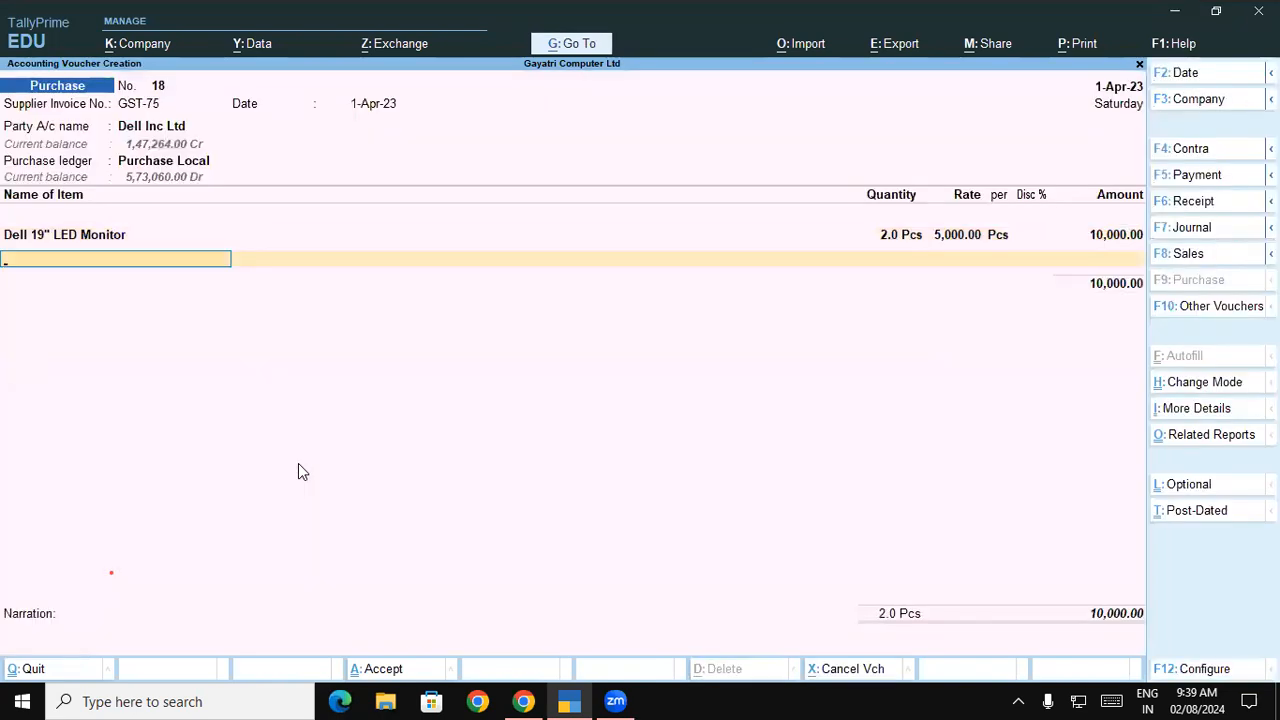
Check the second item in Chrome's PDF, and add Dell Vostro 15 5000 Laptop to the TallyPrime voucher with the Warehouse godown.
key("alt+Tab")
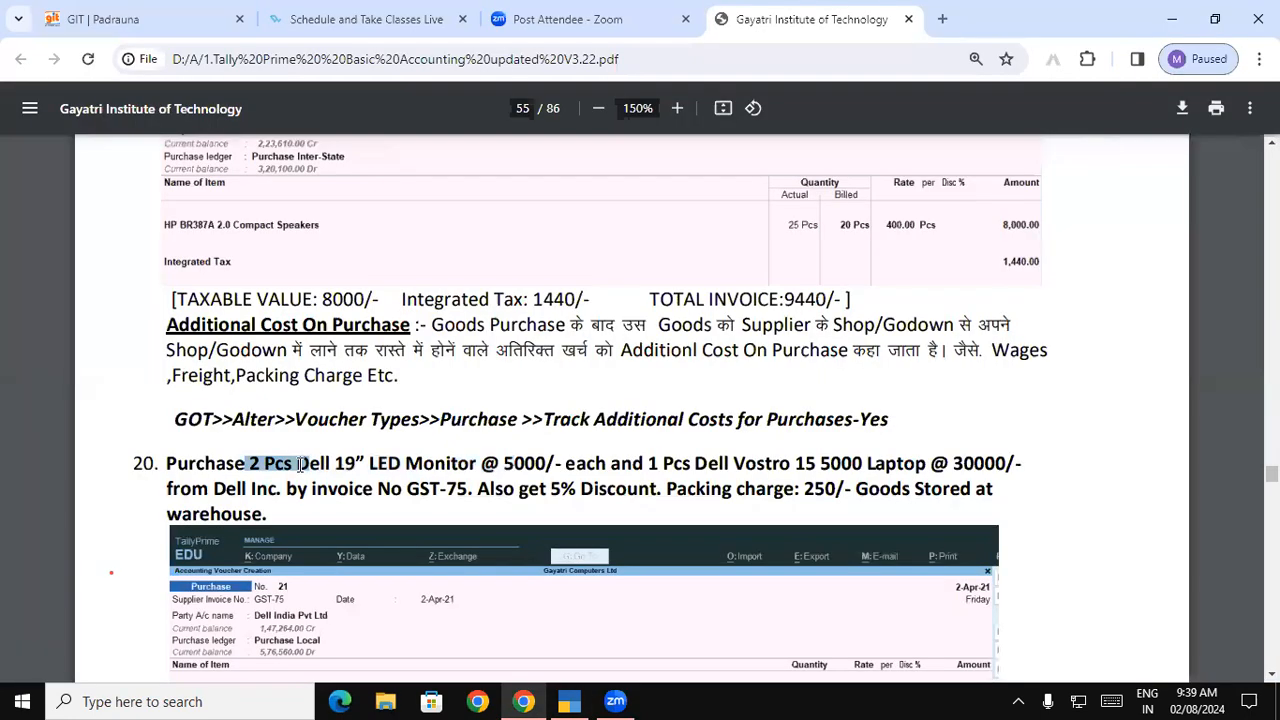
key("alt+Tab")
type("De")
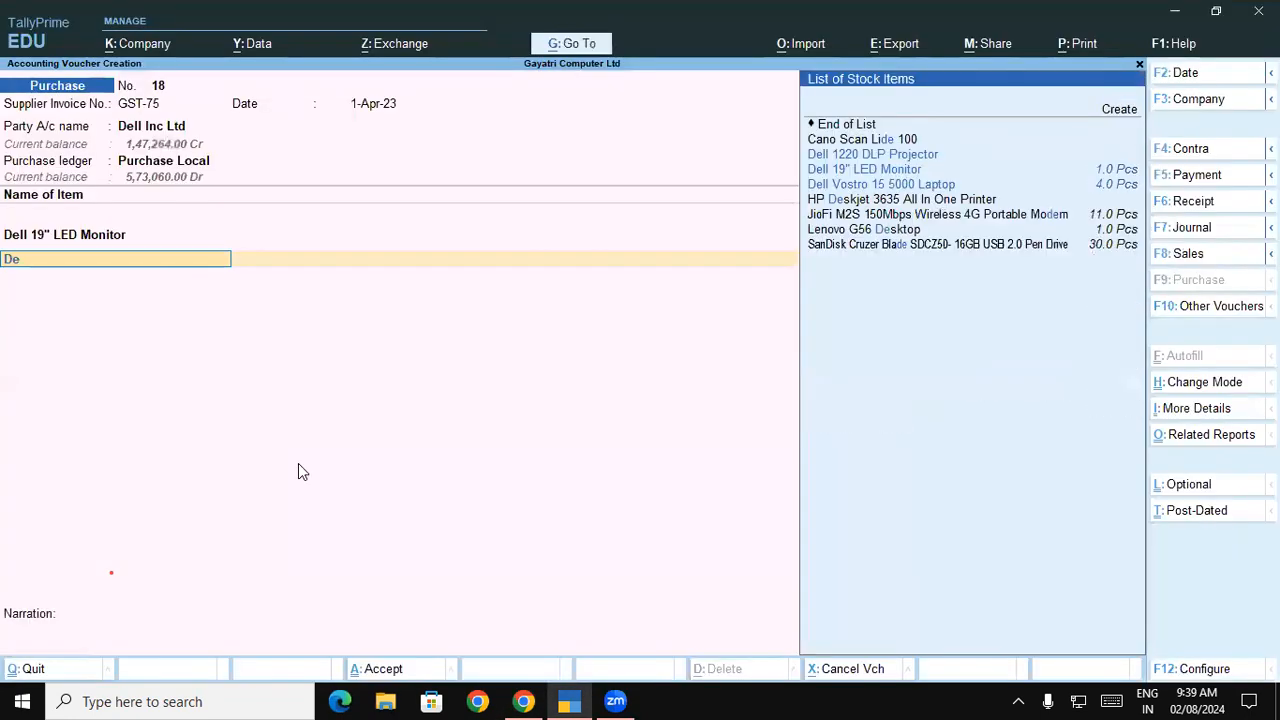
key("Down")
key("Down")
key("Return")
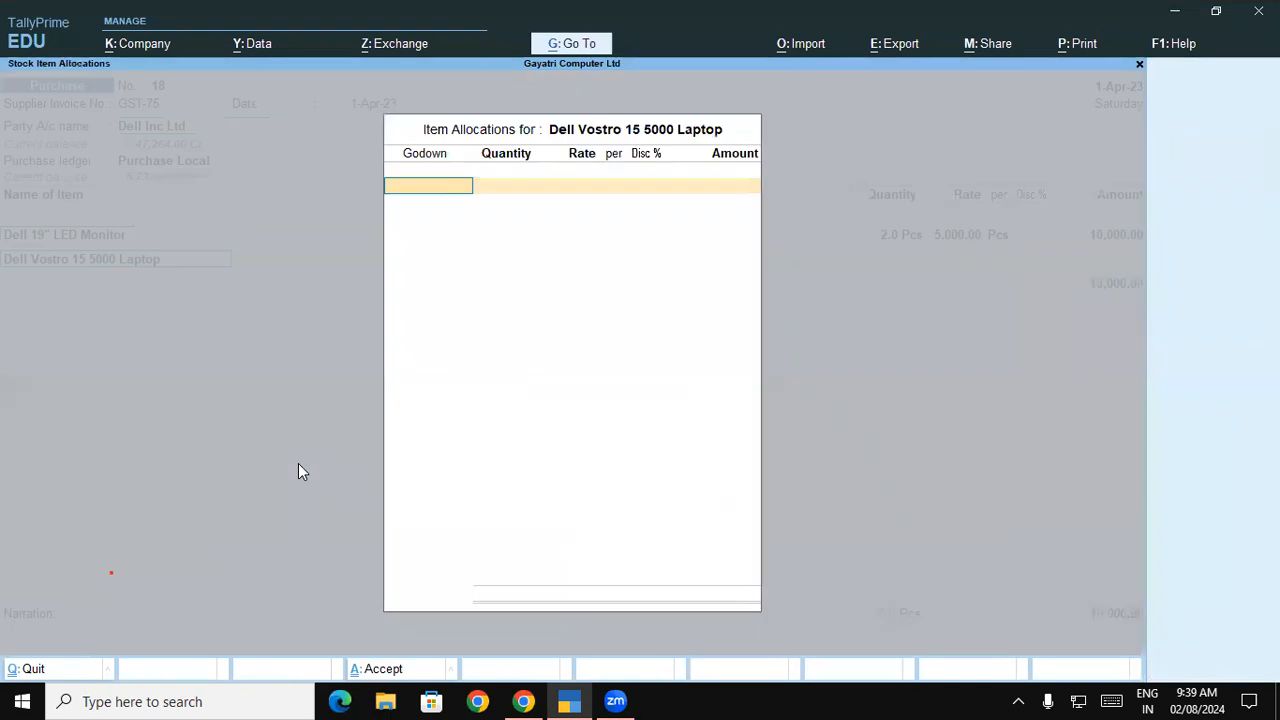
key("Down")
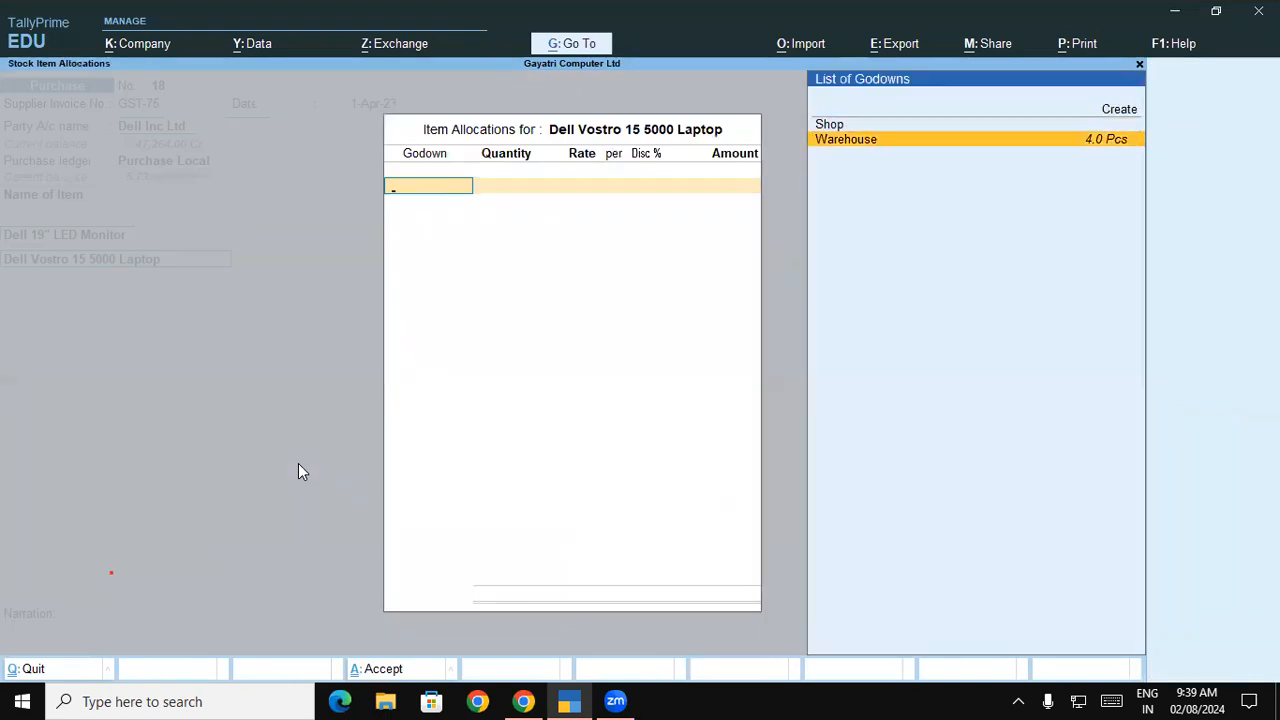
key("Return")
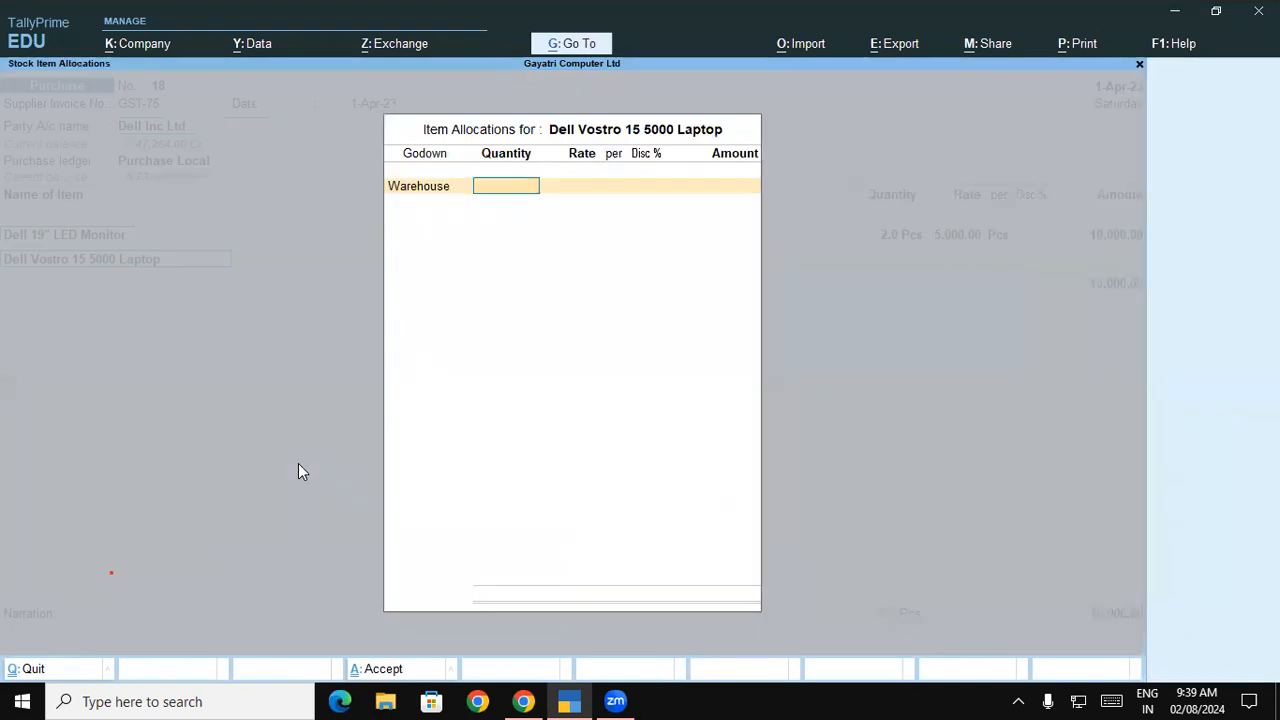
Check the laptop's quantity in Chrome's PDF, enter 1 Pcs at a rate of 30,000 in TallyPrime, and finish the item list.
key("alt+Tab")
key("alt+Tab")
type("1")
key("Return")
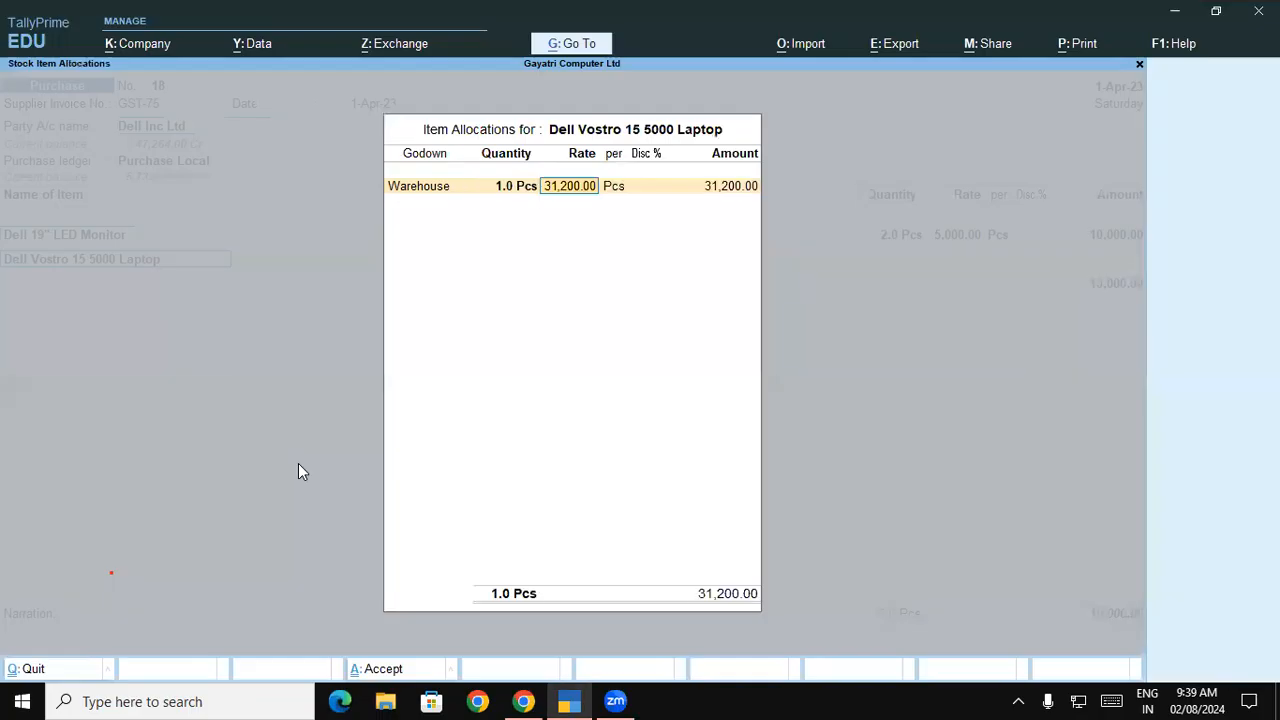
key("BackSpace")
type("30,000")
key("Return")
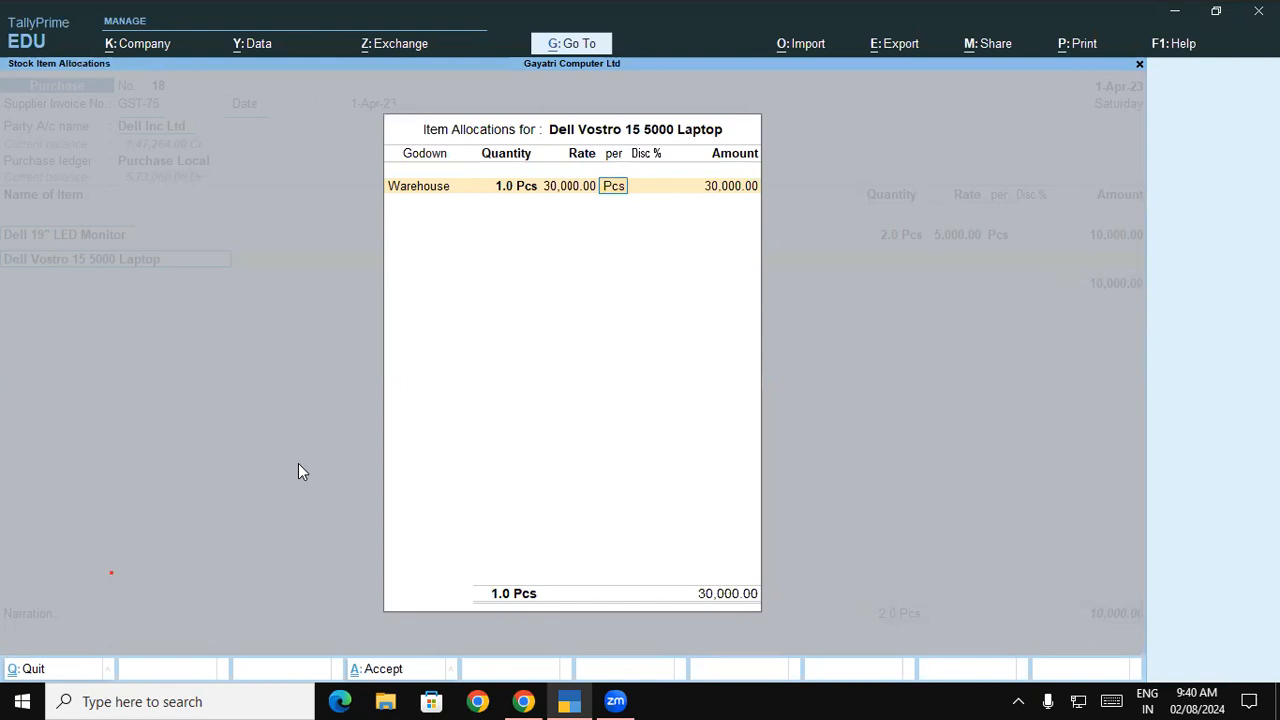
key("Return")
key("Return")
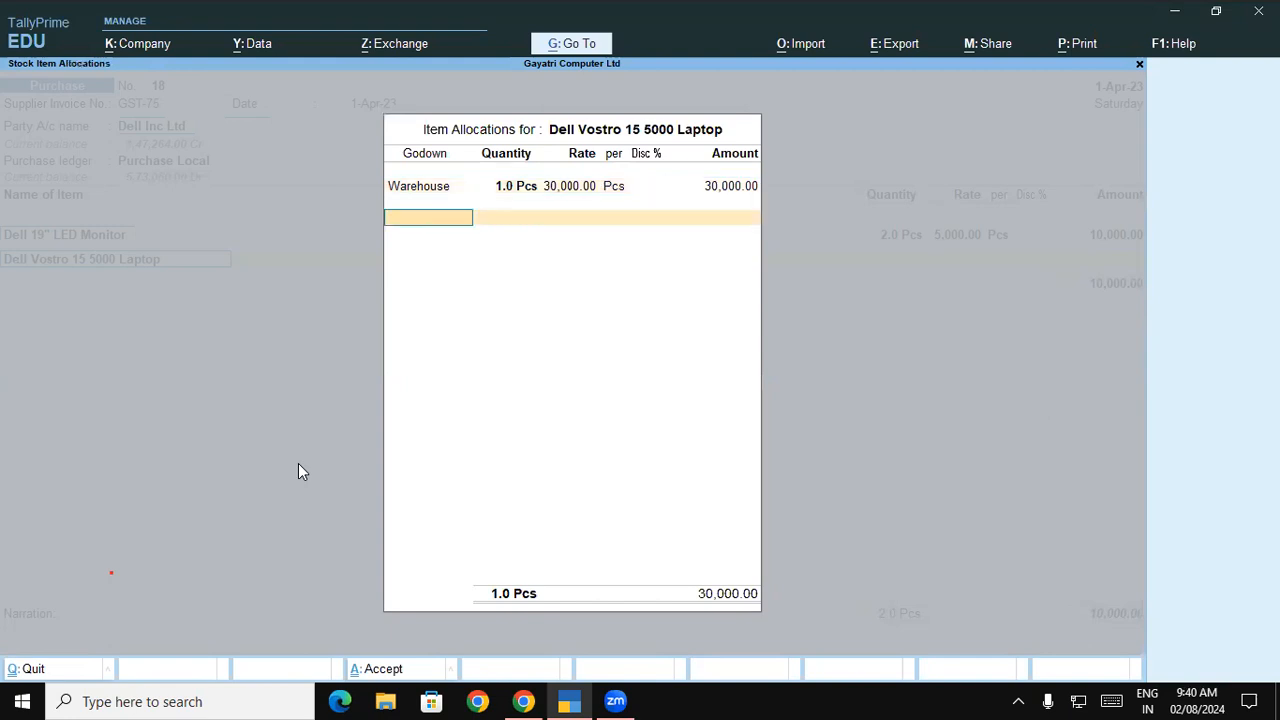
key("Return")
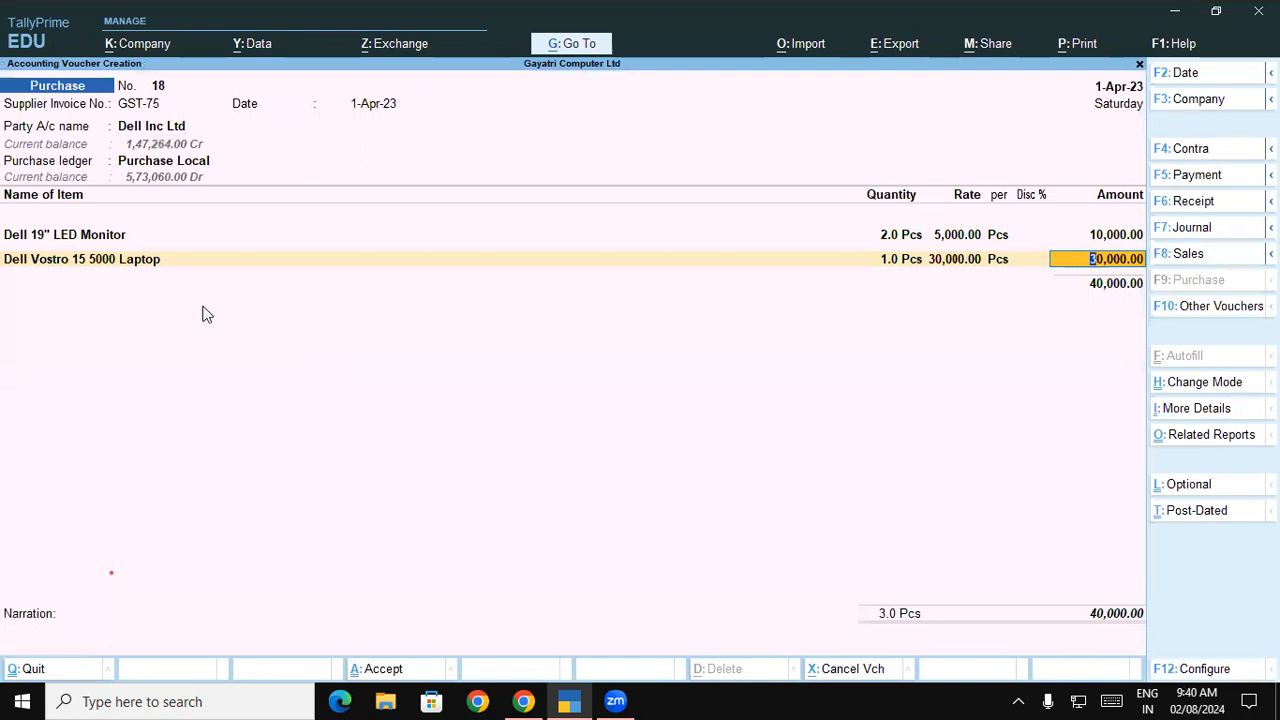
key("Return")
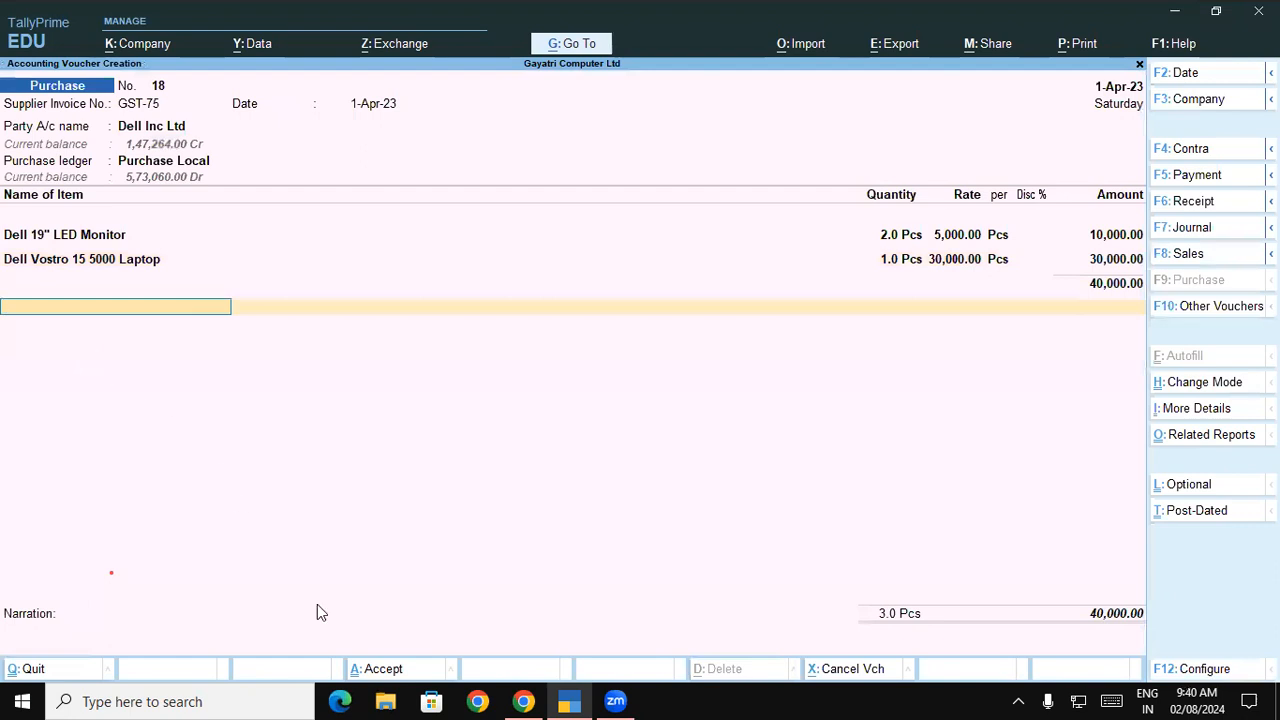
Highlight the 5% discount wording of question 20 in Chrome's PDF and return to TallyPrime.
left_click(523, 701)
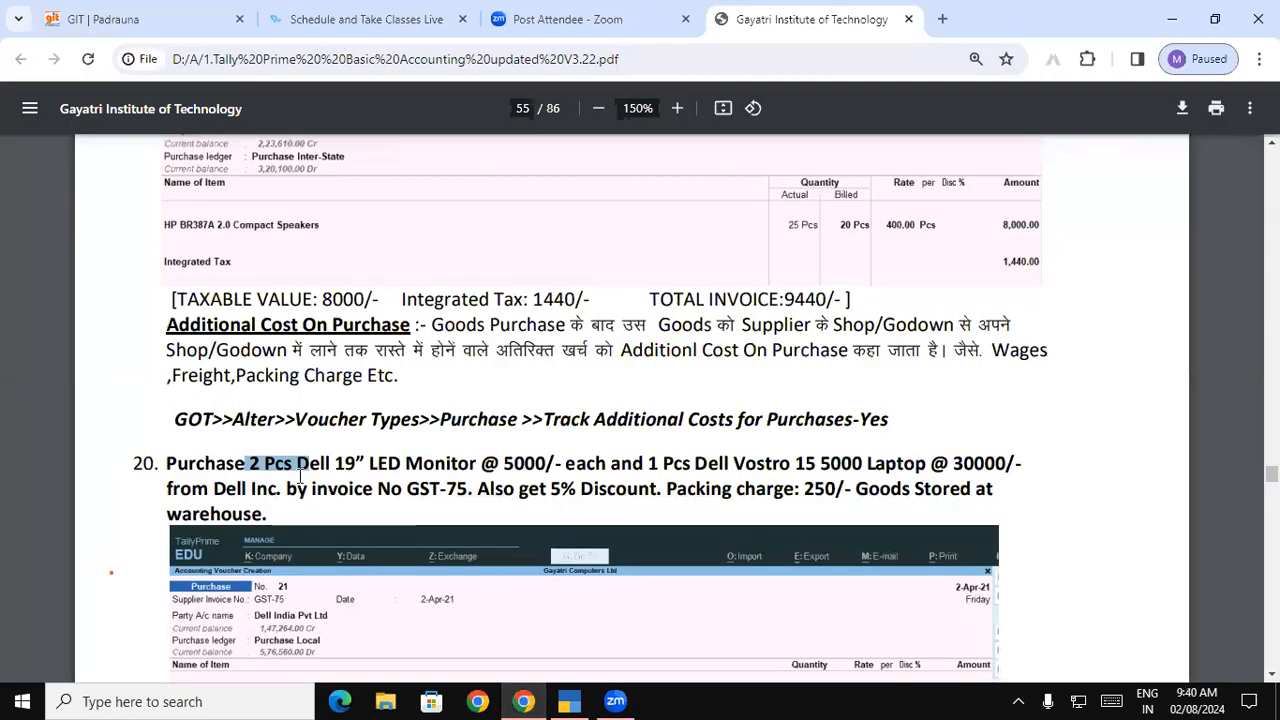
left_click_drag(519, 488, 658, 487)
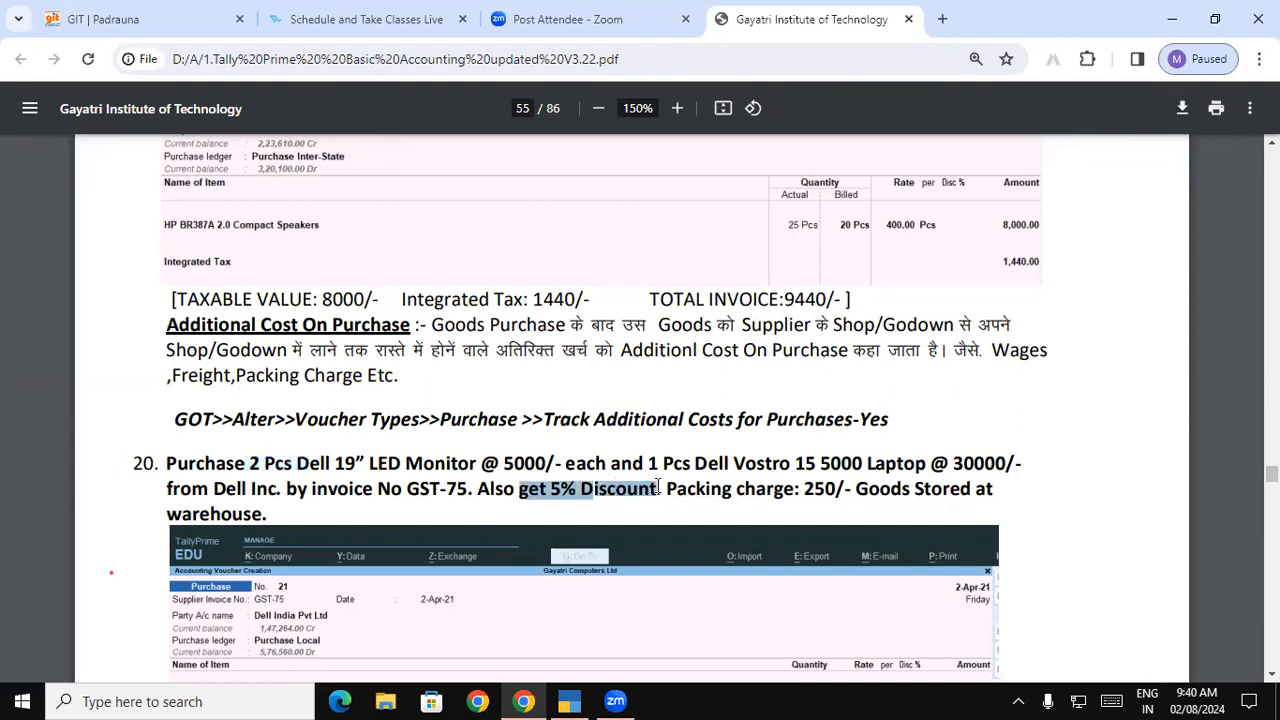
left_click(606, 490)
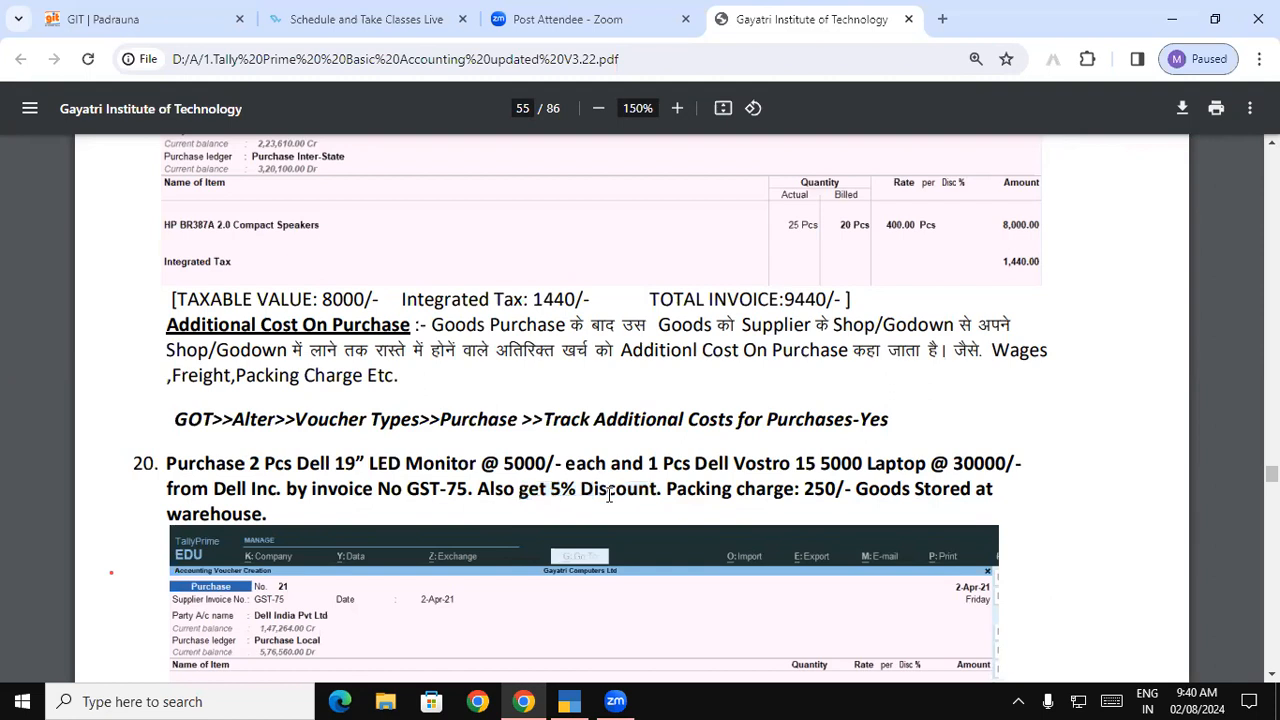
left_click_drag(587, 488, 644, 488)
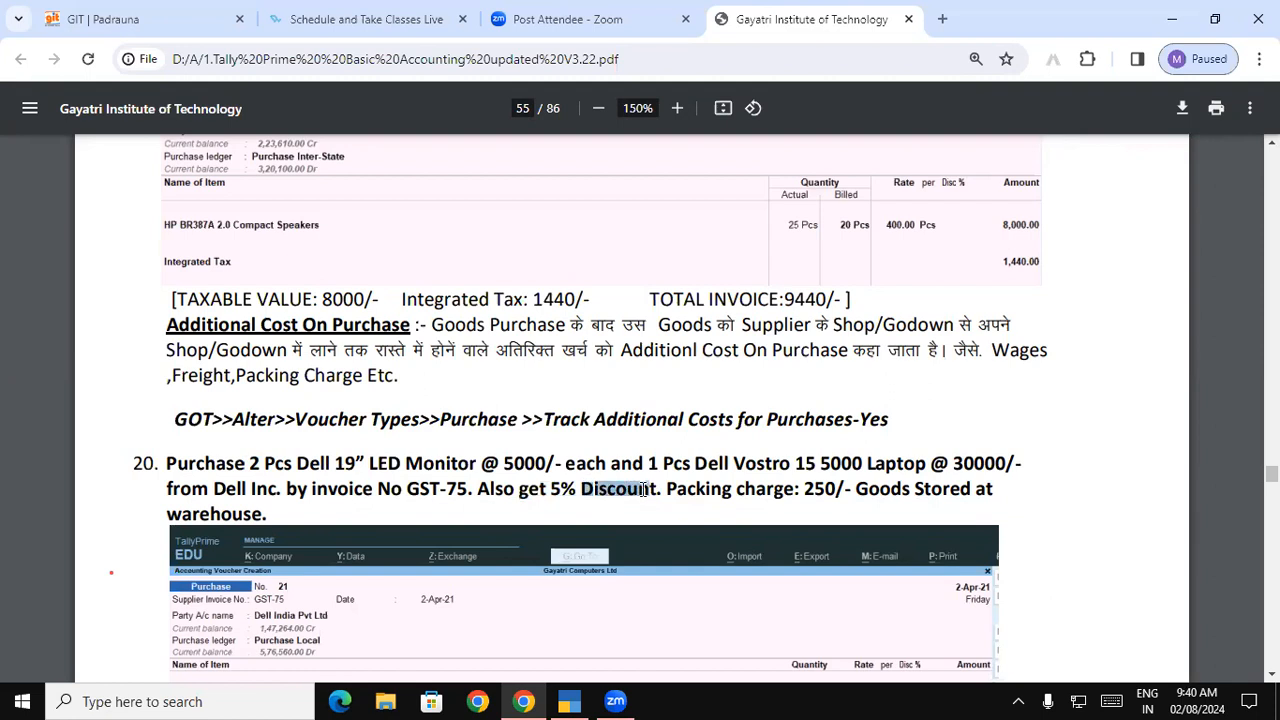
key("alt+Tab")
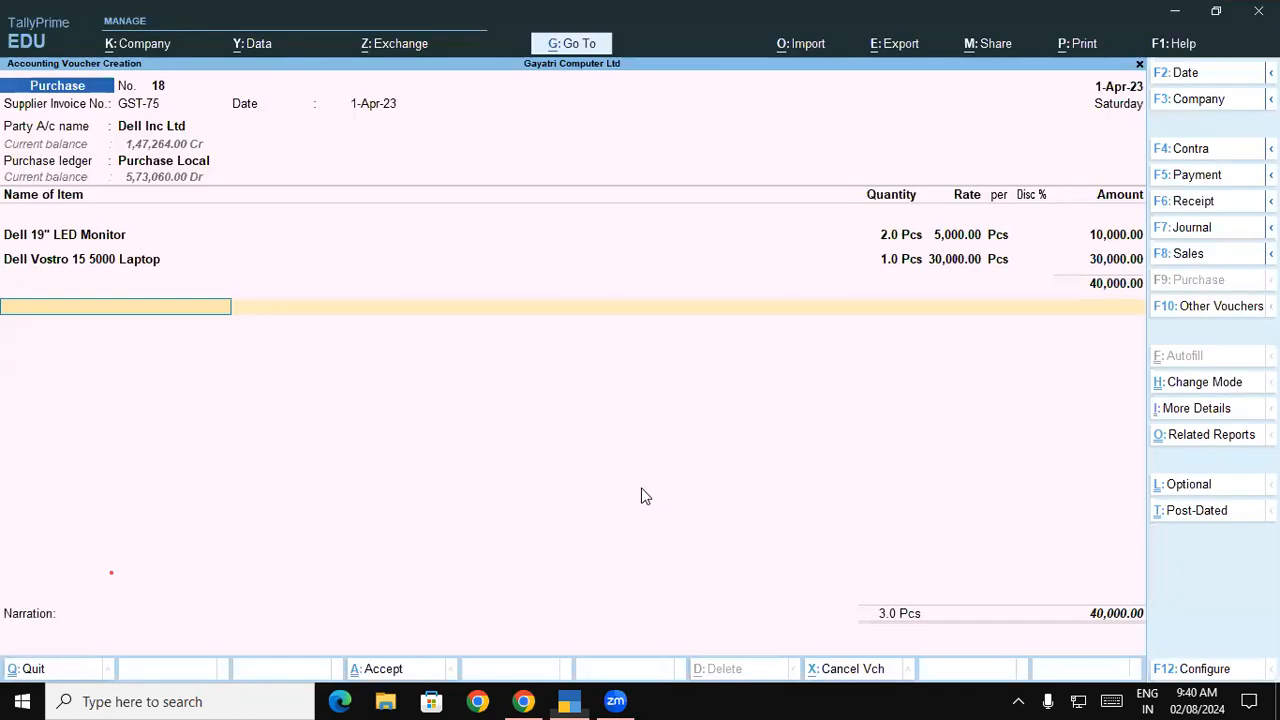
Add the Discount Received ledger below the items with a rate of -5 % and accept its amount.
type("D")
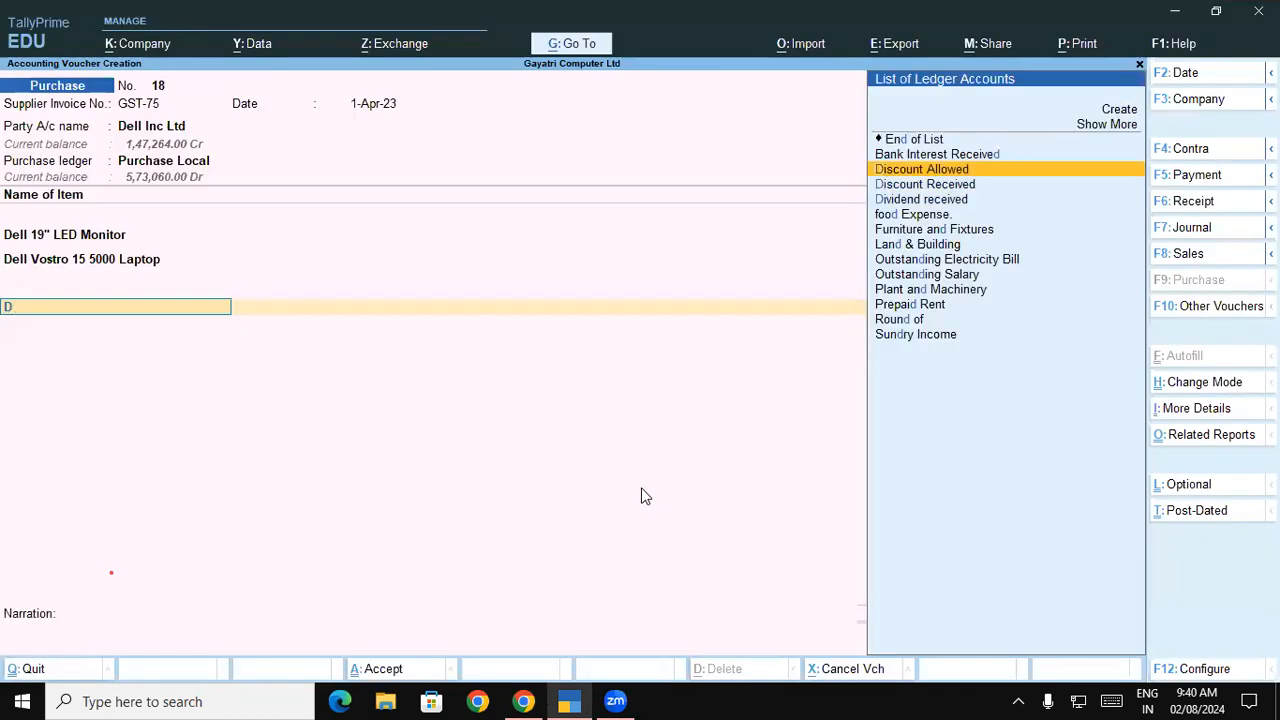
key("Down")
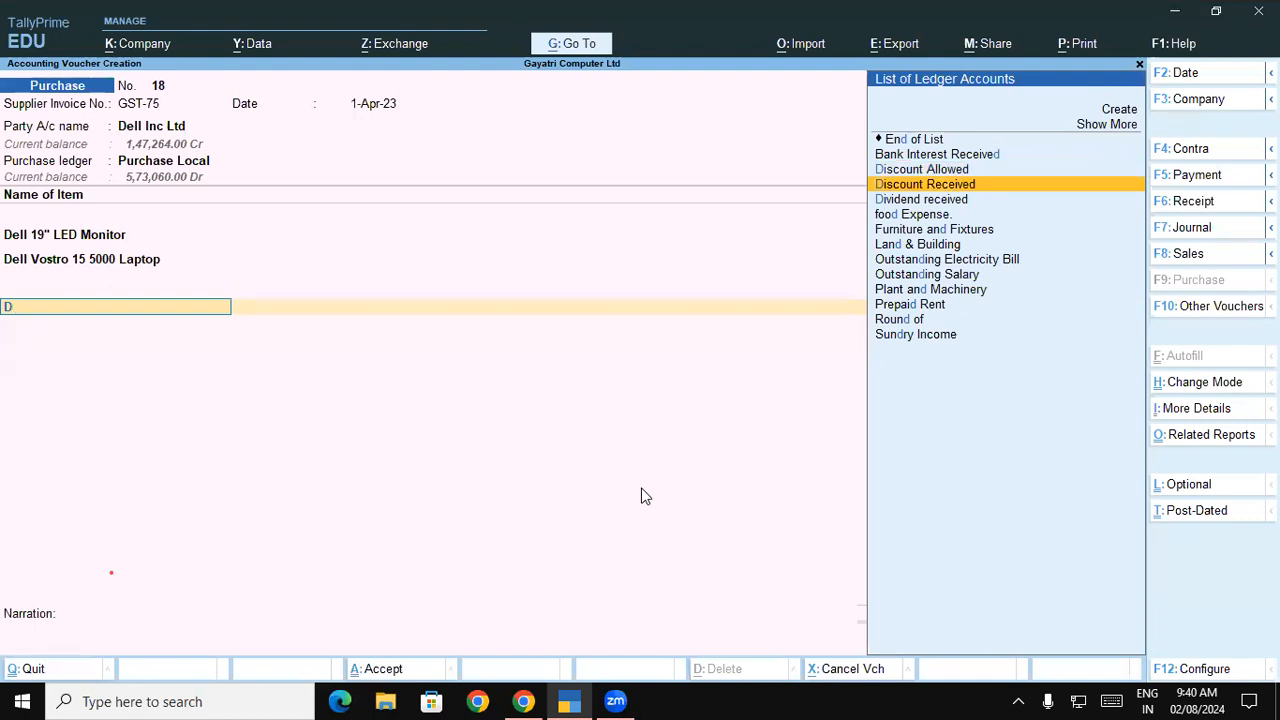
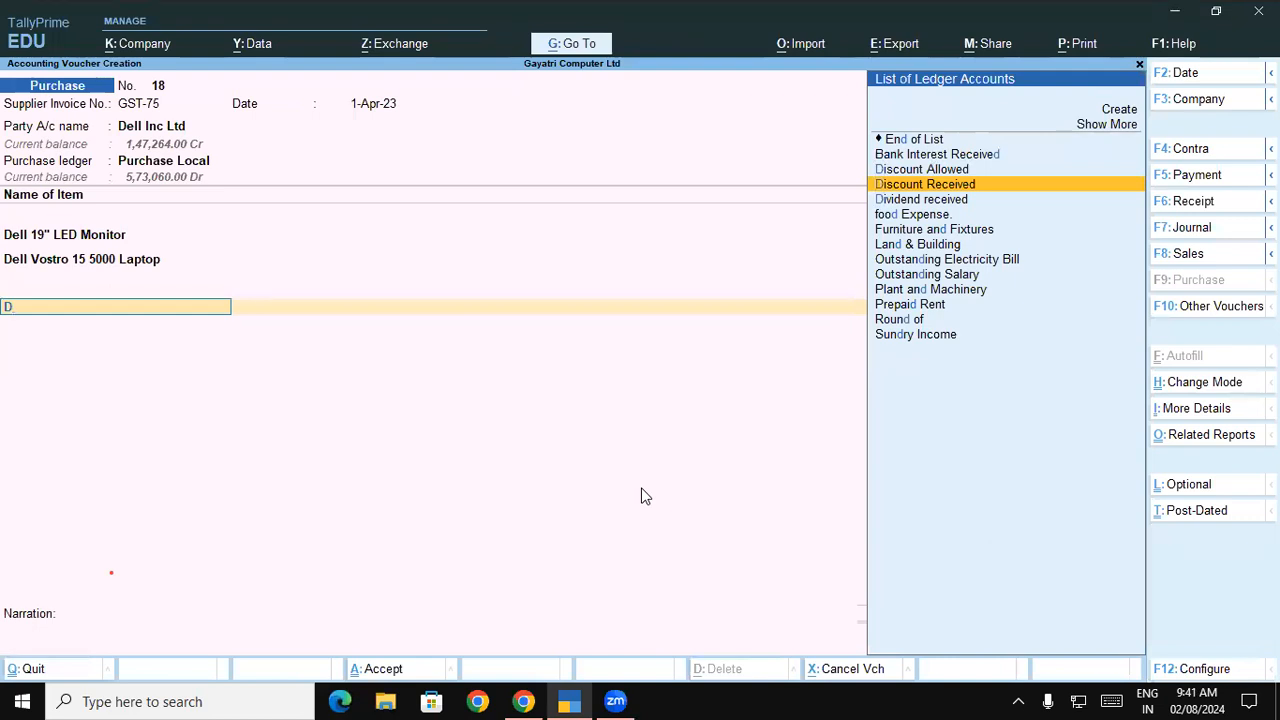
key("Down")
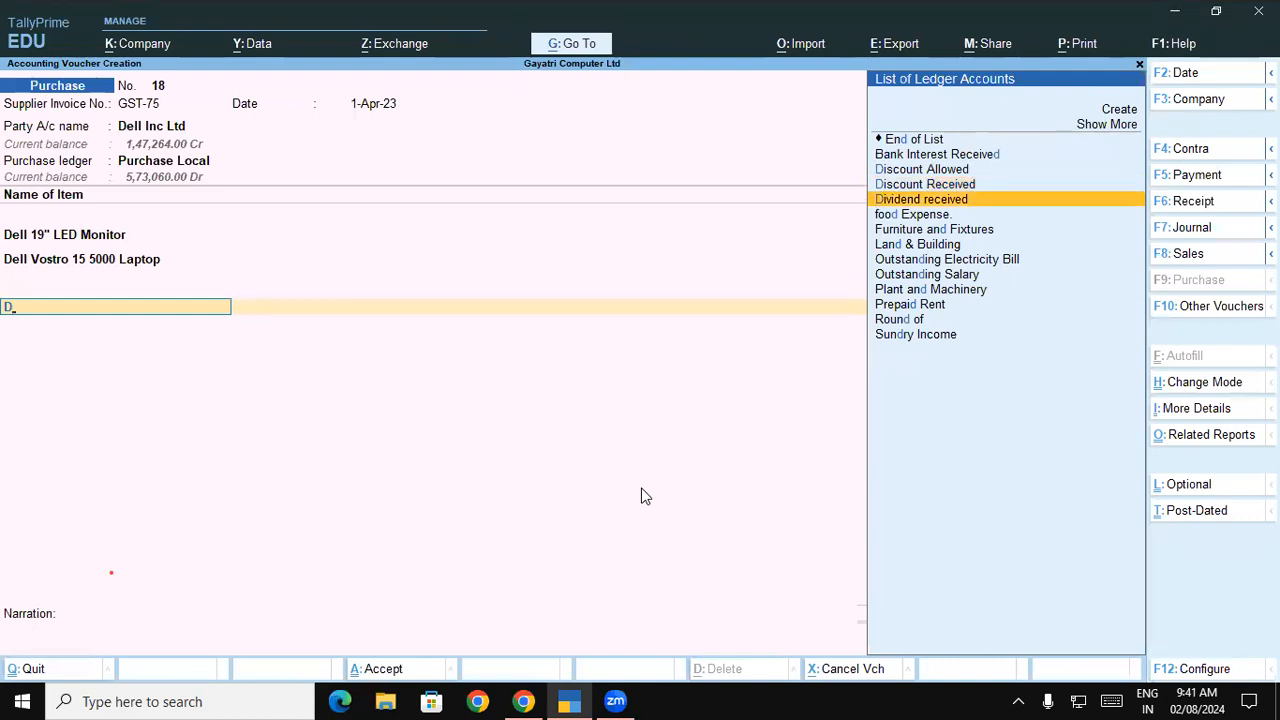
key("Up")
key("Return")
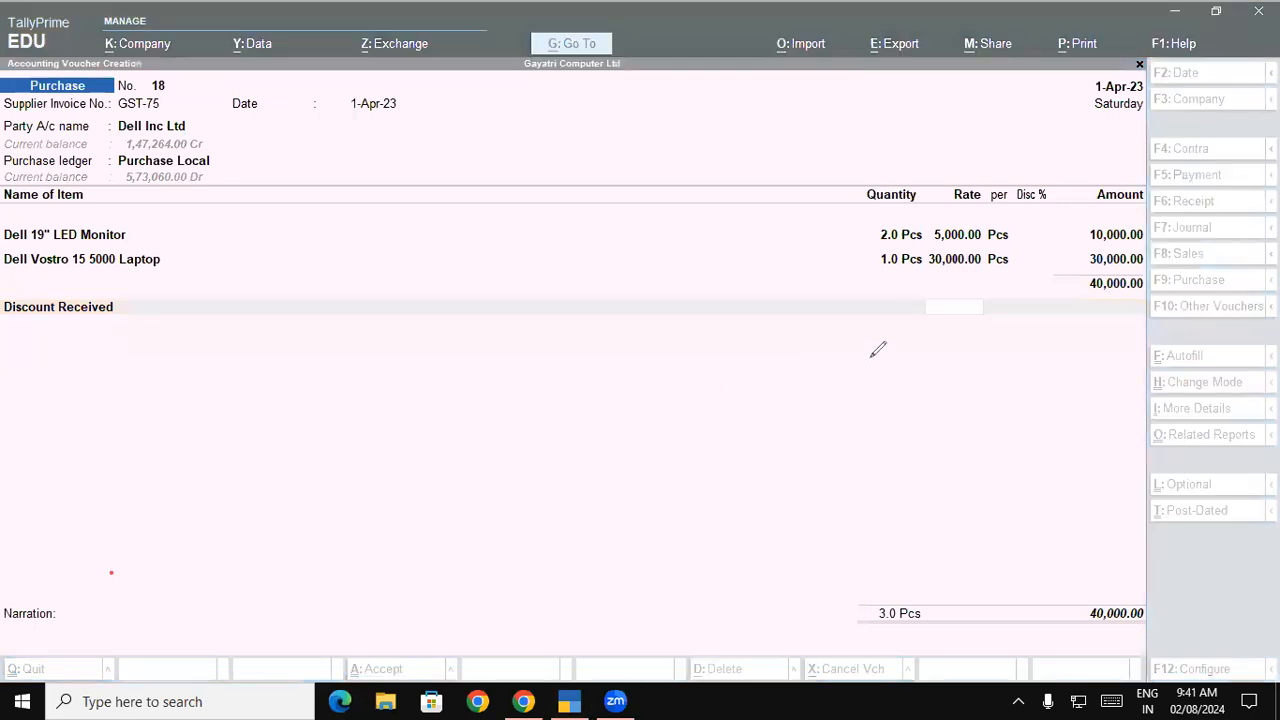
mouse_move(968, 283)
left_mouse_down()
mouse_move(948, 274)
mouse_move(940, 315)
mouse_move(997, 305)
mouse_move(965, 268)
left_mouse_up()
mouse_move(1138, 280)
left_mouse_down()
mouse_move(1076, 306)
mouse_move(1156, 284)
mouse_move(1100, 272)
left_mouse_up()
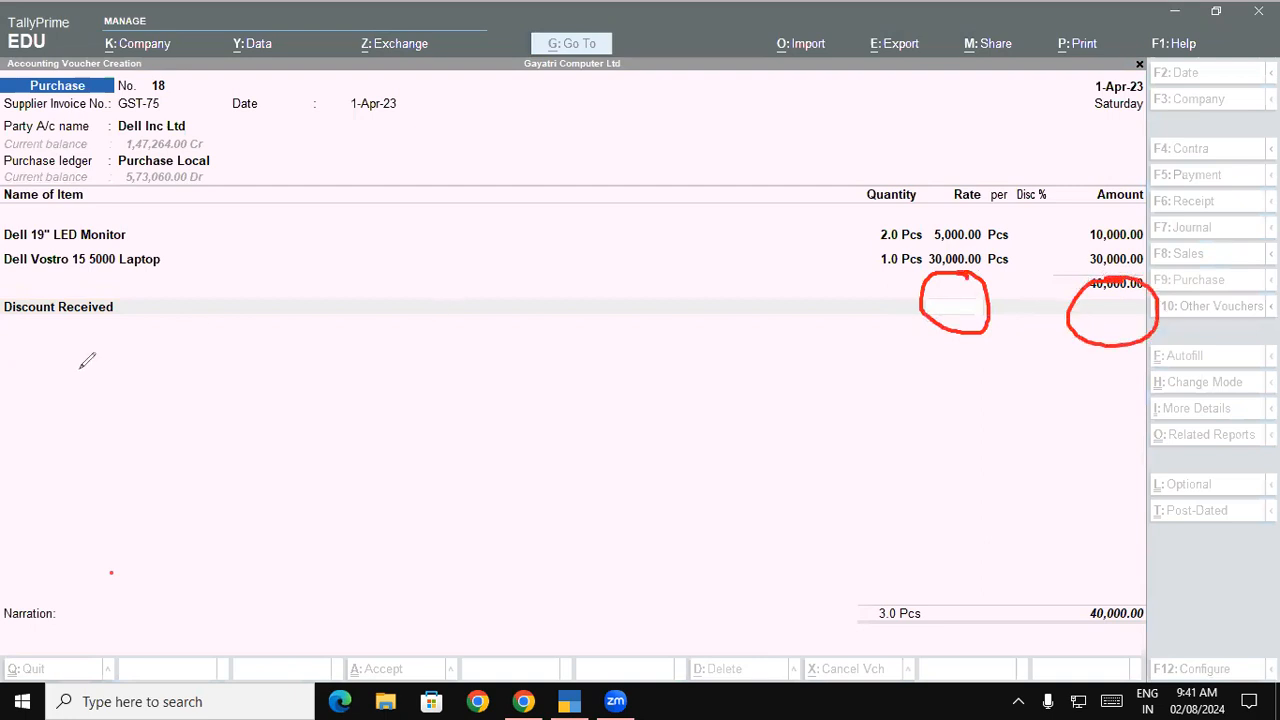
left_click(588, 317)
type("-5")
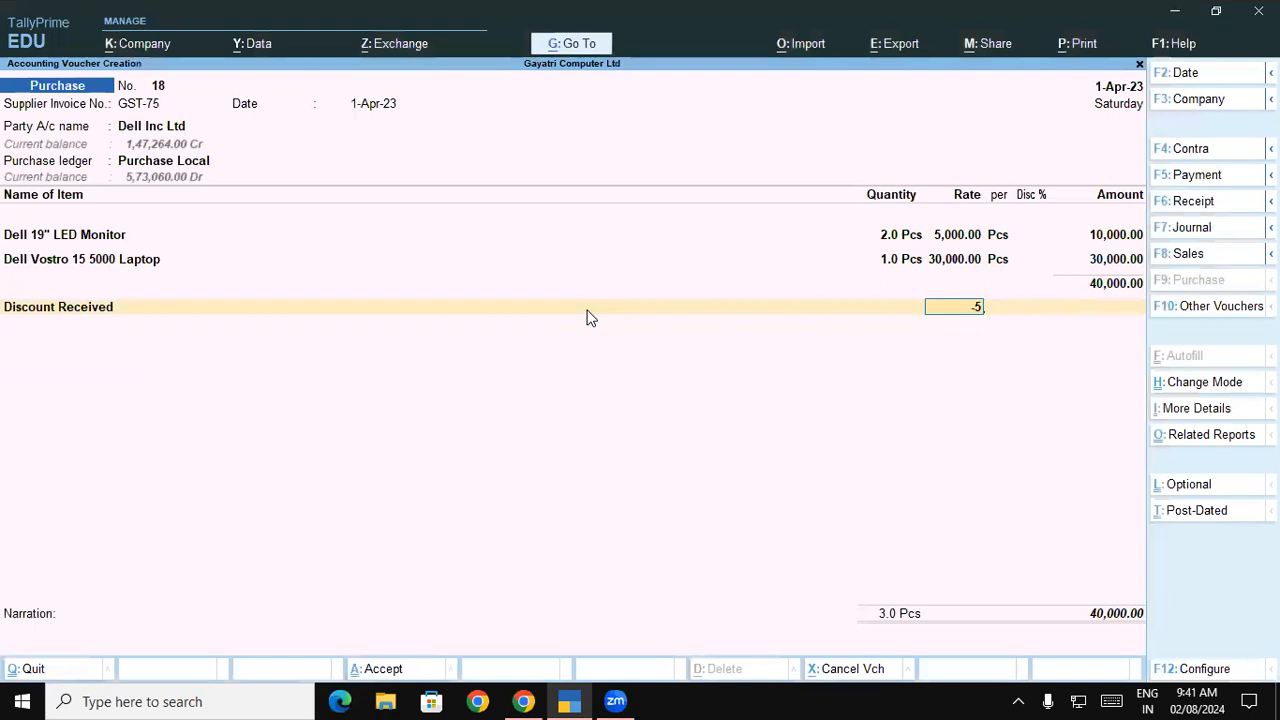
key("Return")
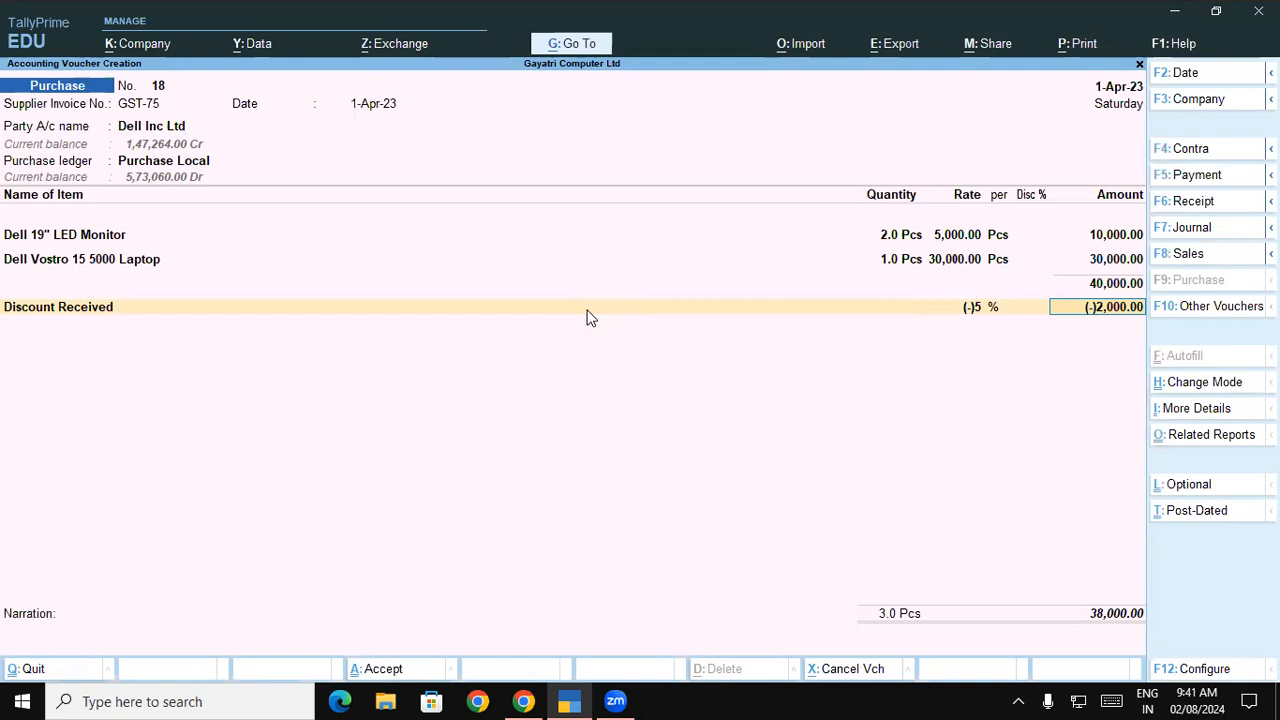
key("Return")
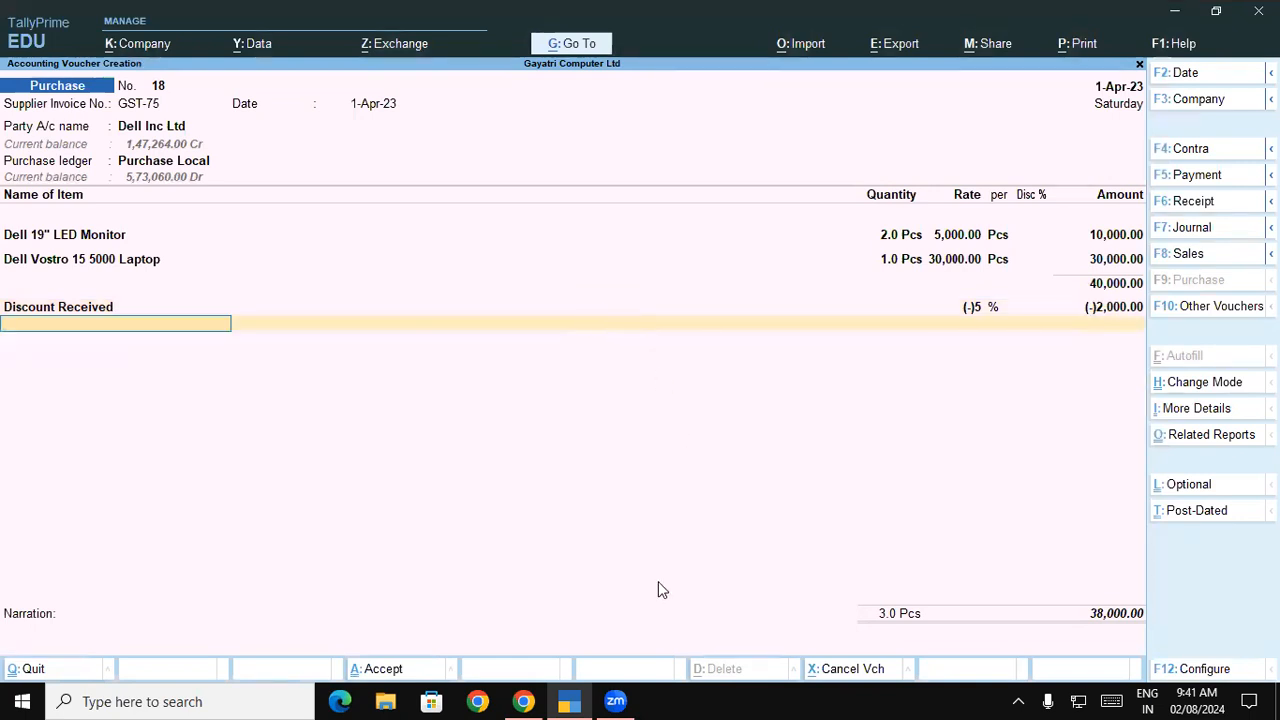
Copy the words Packing charge from question 20 in Chrome's PDF and return to the TallyPrime voucher.
key("alt+Tab")
left_click_drag(668, 488, 838, 517)
key("ctrl+c")
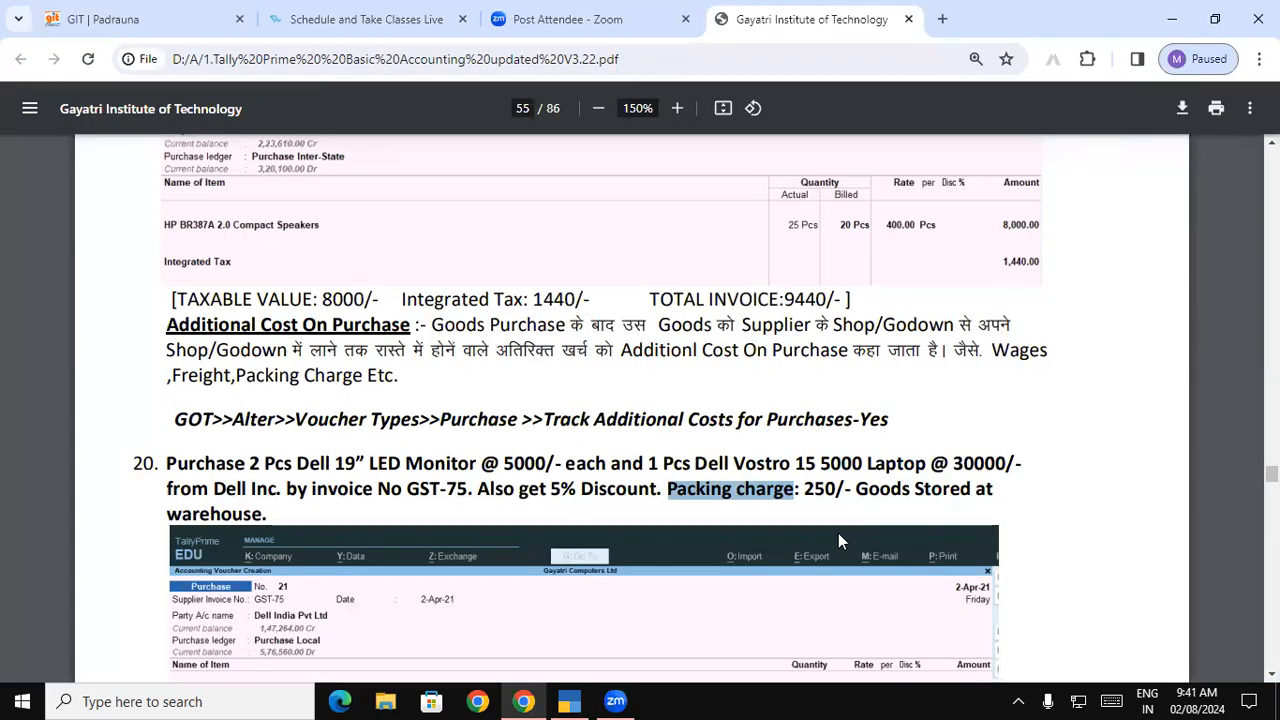
key("alt+Tab")
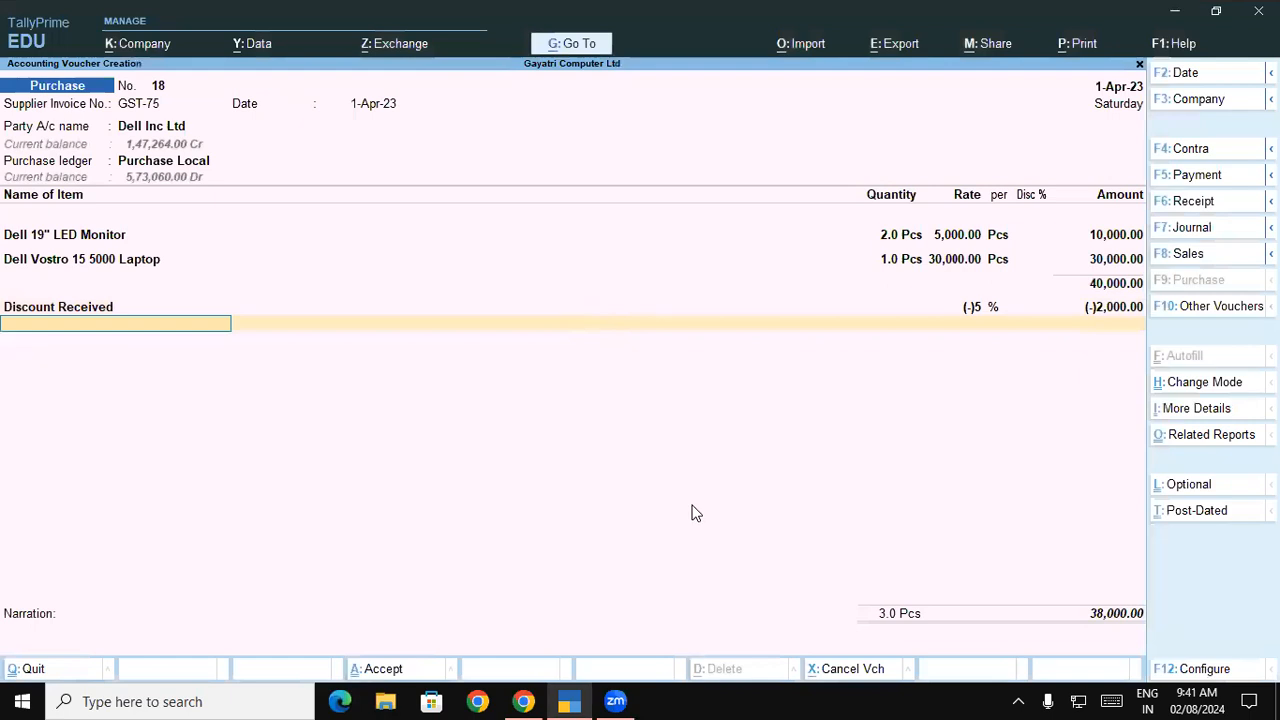
Start creating a new ledger from the voucher, name it Packing charge and leave the alias empty.
key("alt")
key("alt+c")
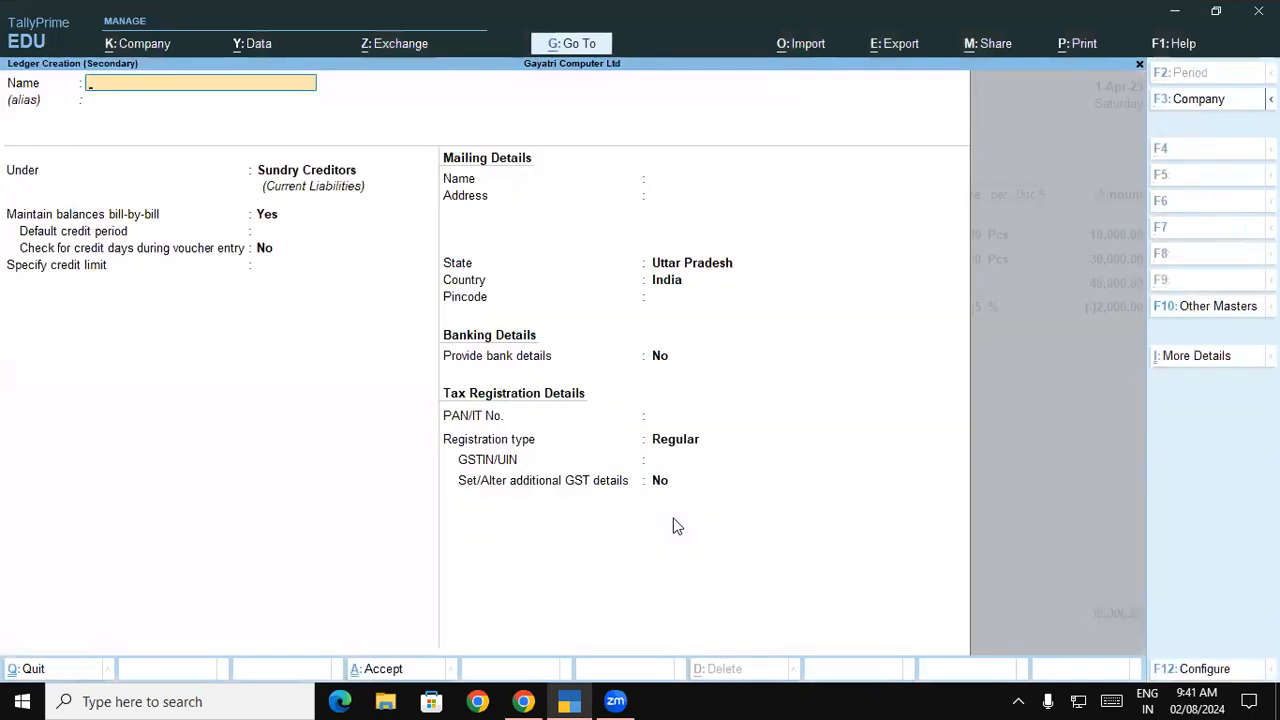
key("ctrl")
key("ctrl+v")
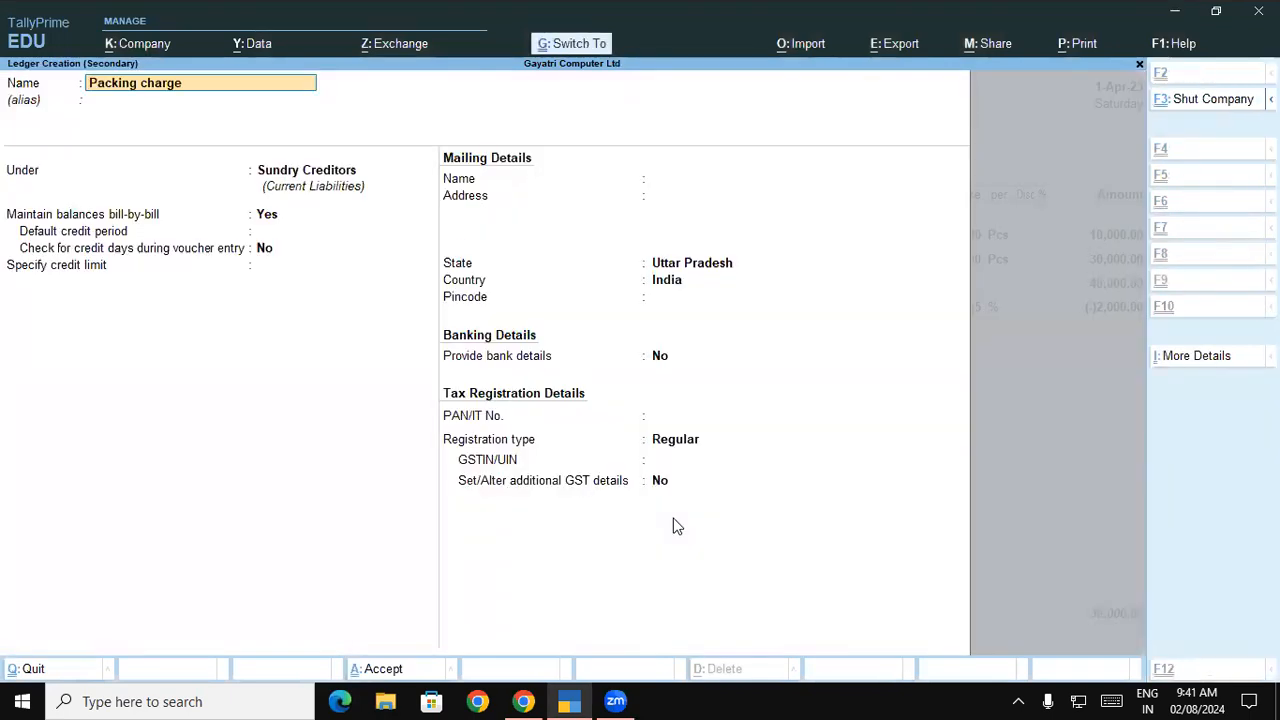
key("Return")
key("Return")
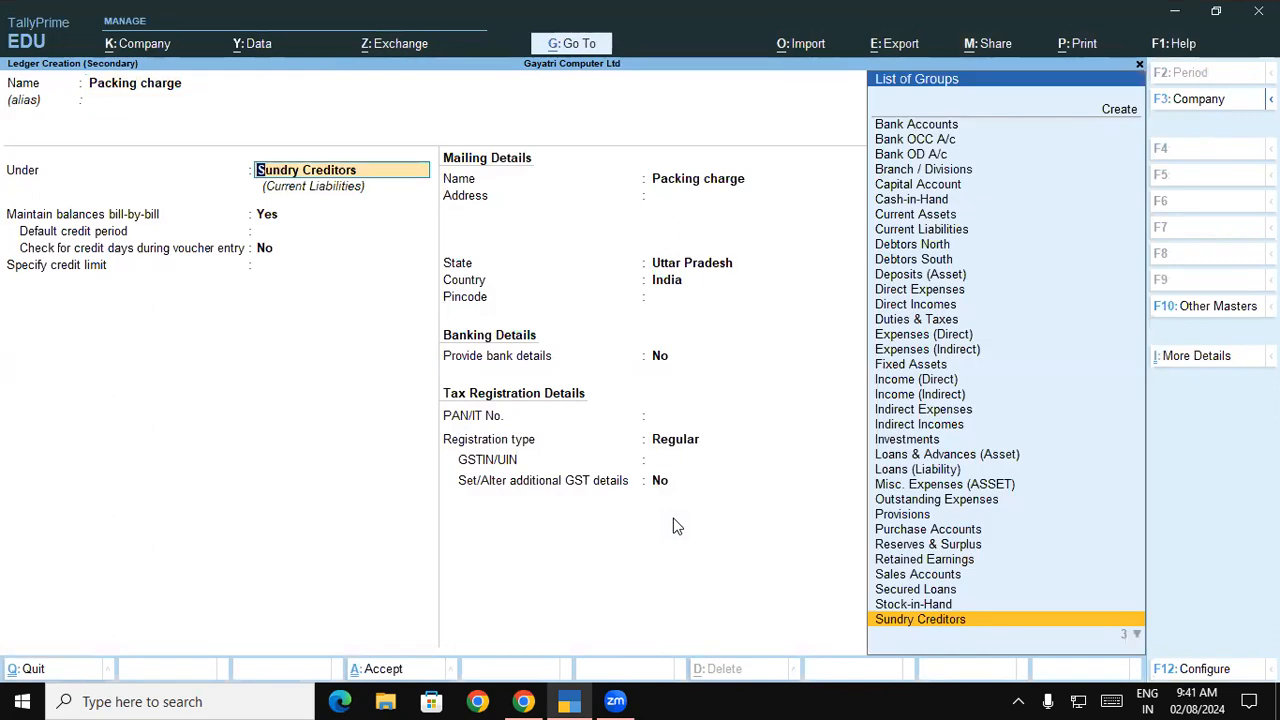
Place the Packing charge ledger under Indirect Expenses and keep its type of ledger as Not Applicable.
type("In")
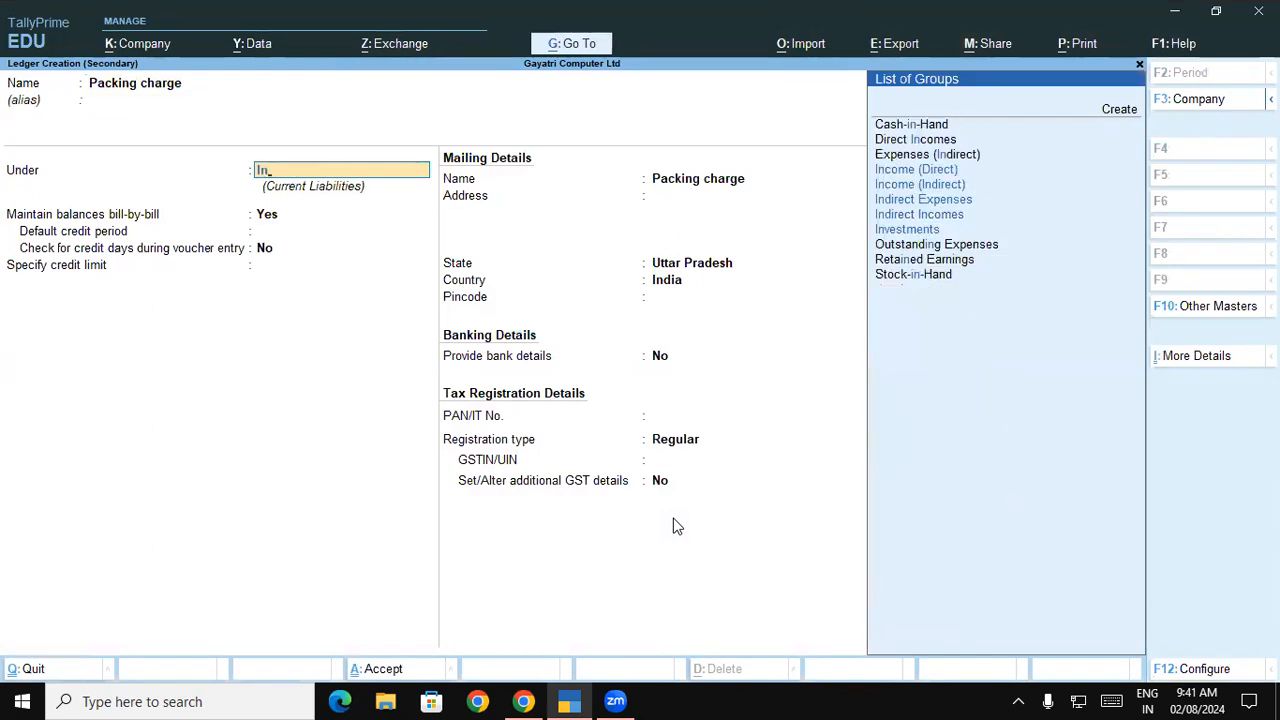
key("Down")
key("Down")
key("Down")
key("Return")
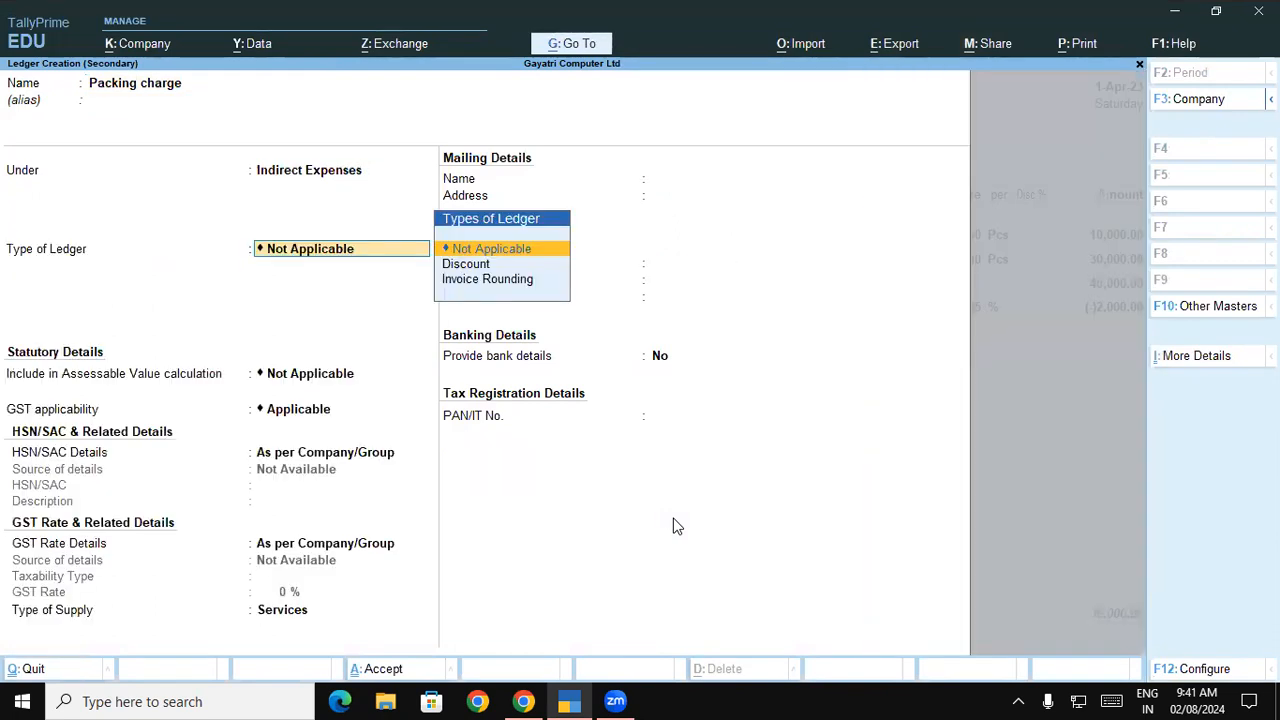
key("Return")
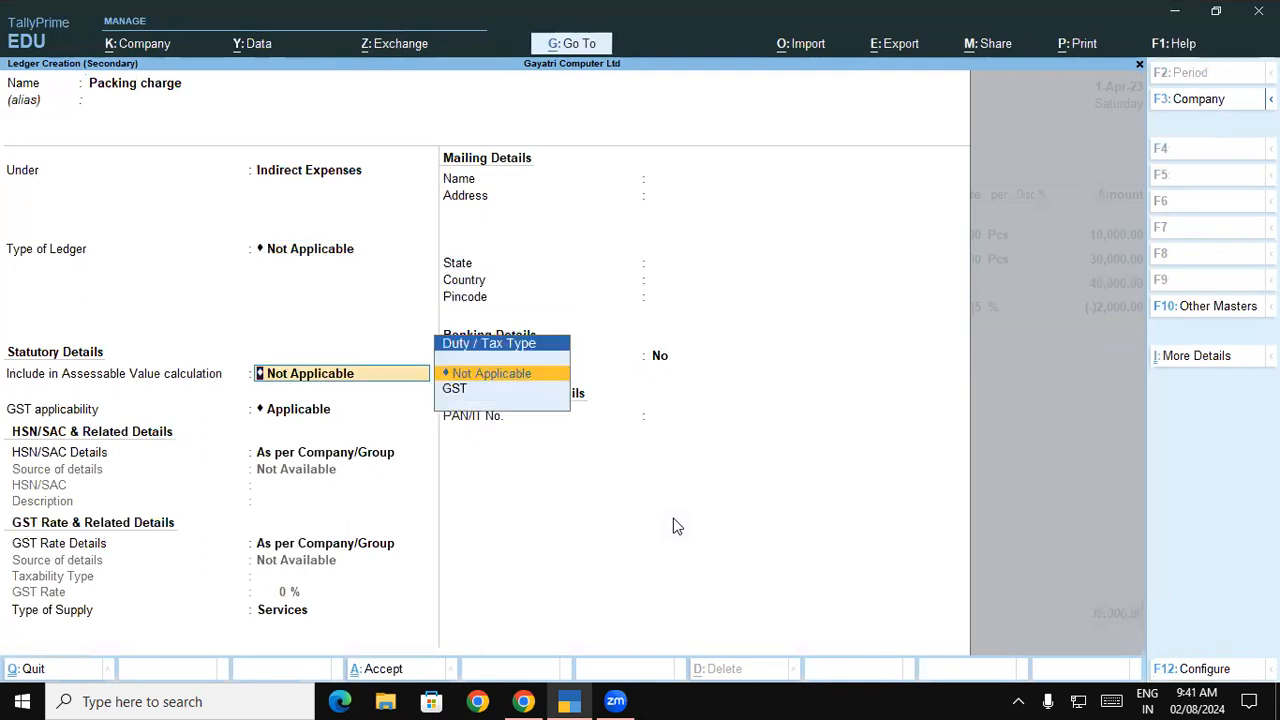
key("Return")
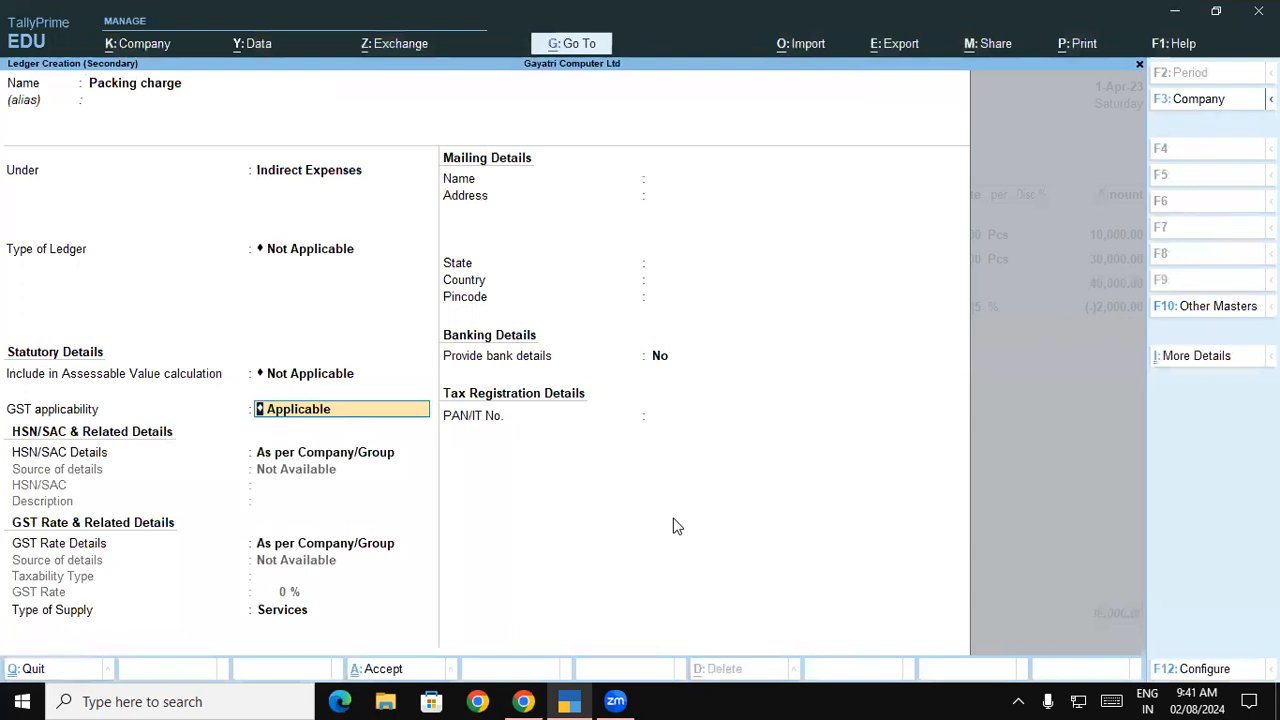
Write an underlined 10000 over the ledger form with the Zoom pen and circle the GST applicability value.
left_click(820, 597)
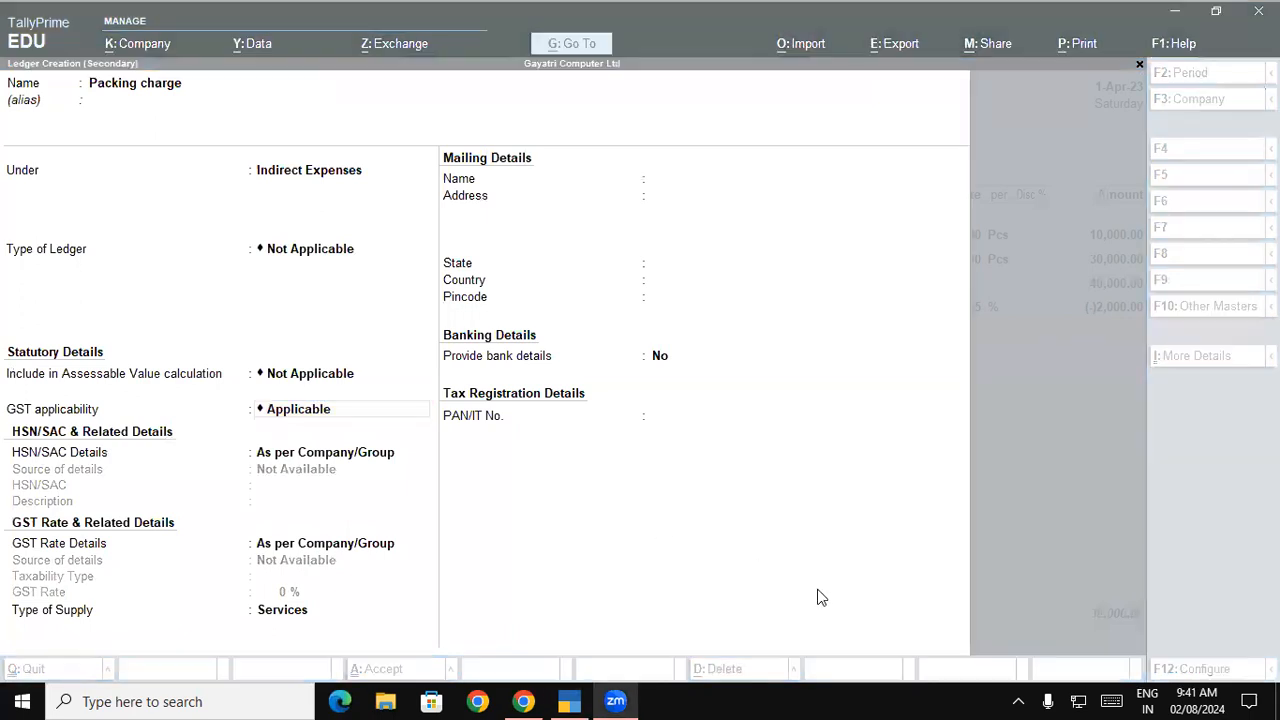
left_click_drag(687, 187, 711, 256)
left_click_drag(718, 206, 713, 205)
mouse_move(751, 191)
left_mouse_down()
mouse_move(753, 207)
mouse_move(768, 190)
left_mouse_up()
mouse_move(792, 150)
left_mouse_down()
mouse_move(780, 172)
mouse_move(797, 160)
left_mouse_up()
left_click_drag(812, 148, 738, 258)
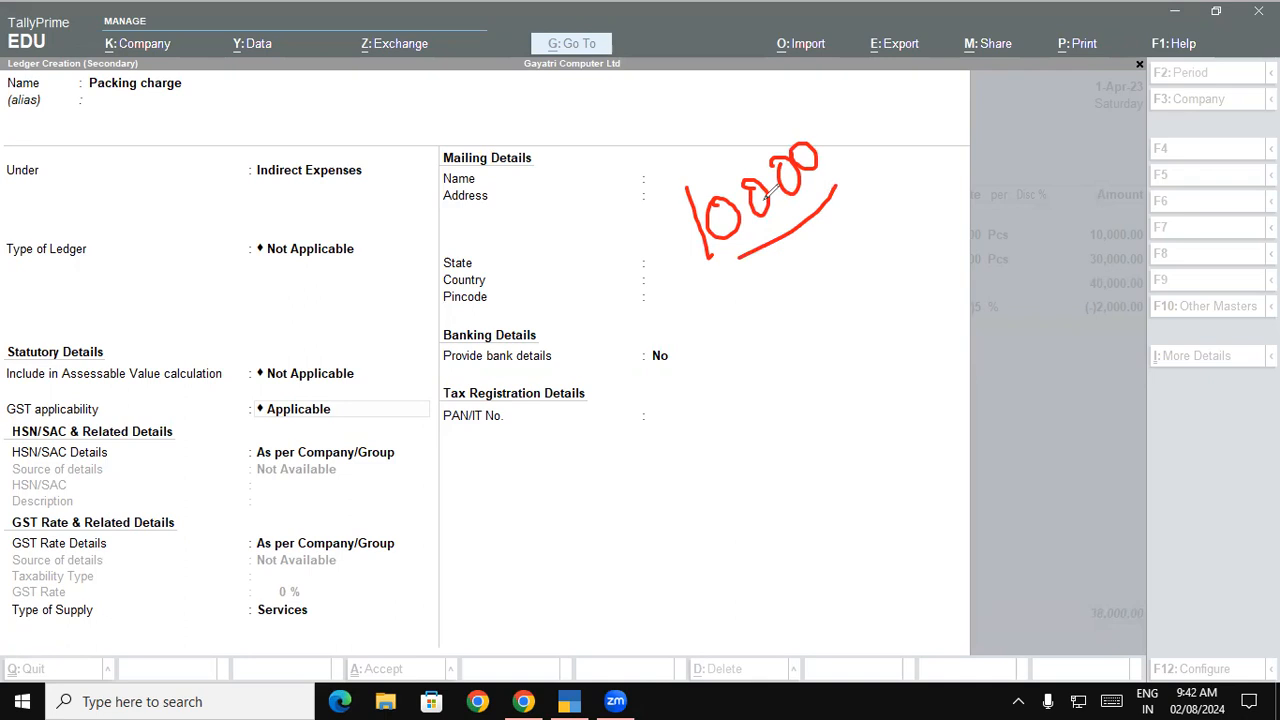
mouse_move(298, 398)
left_mouse_down()
mouse_move(255, 421)
mouse_move(296, 388)
mouse_move(257, 402)
left_mouse_up()
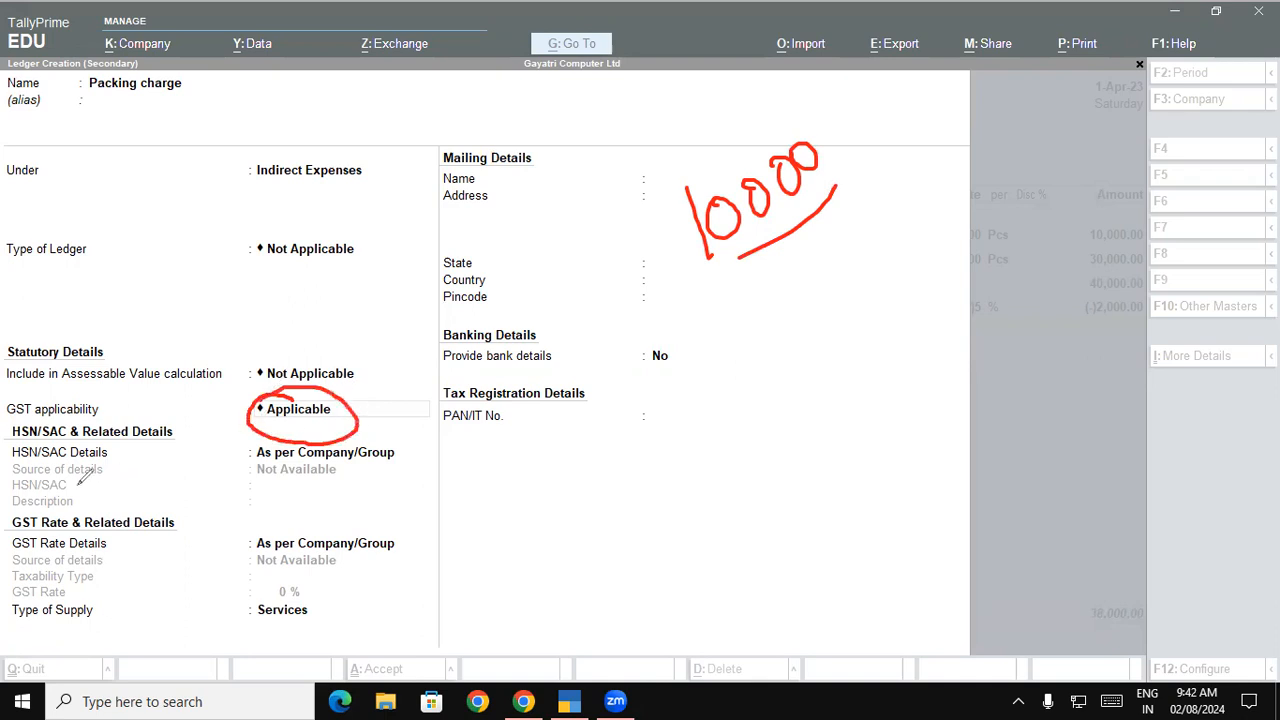
key("Escape")
Include the Packing charge ledger in the GST assessable value calculation, appropriated to Goods and calculated Based on Value.
left_click(134, 352)
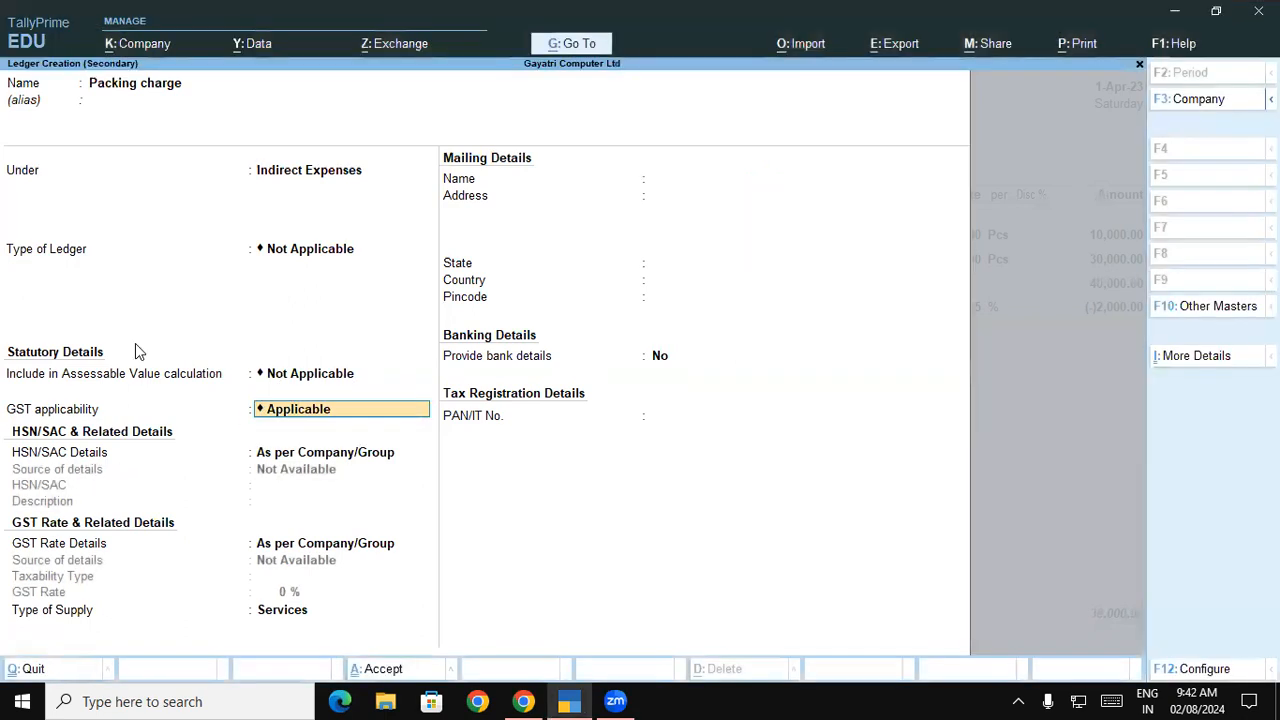
key("Up")
key("Down")
key("Return")
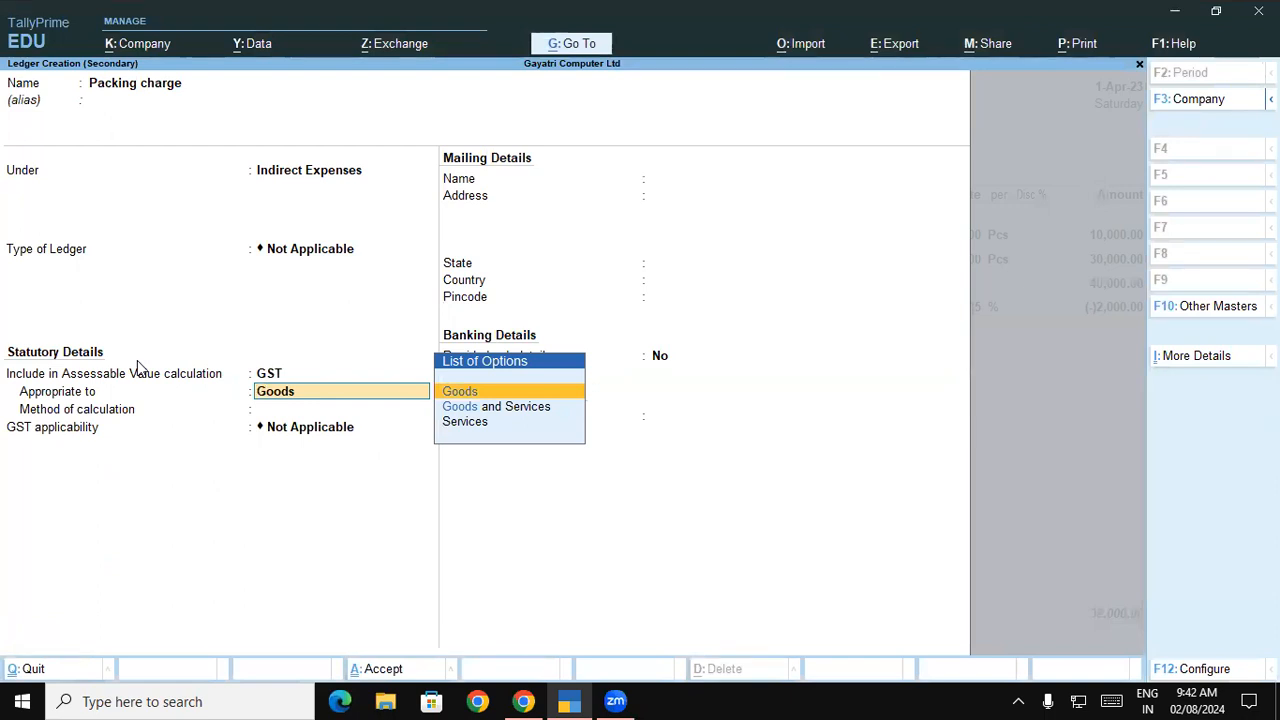
key("Return")
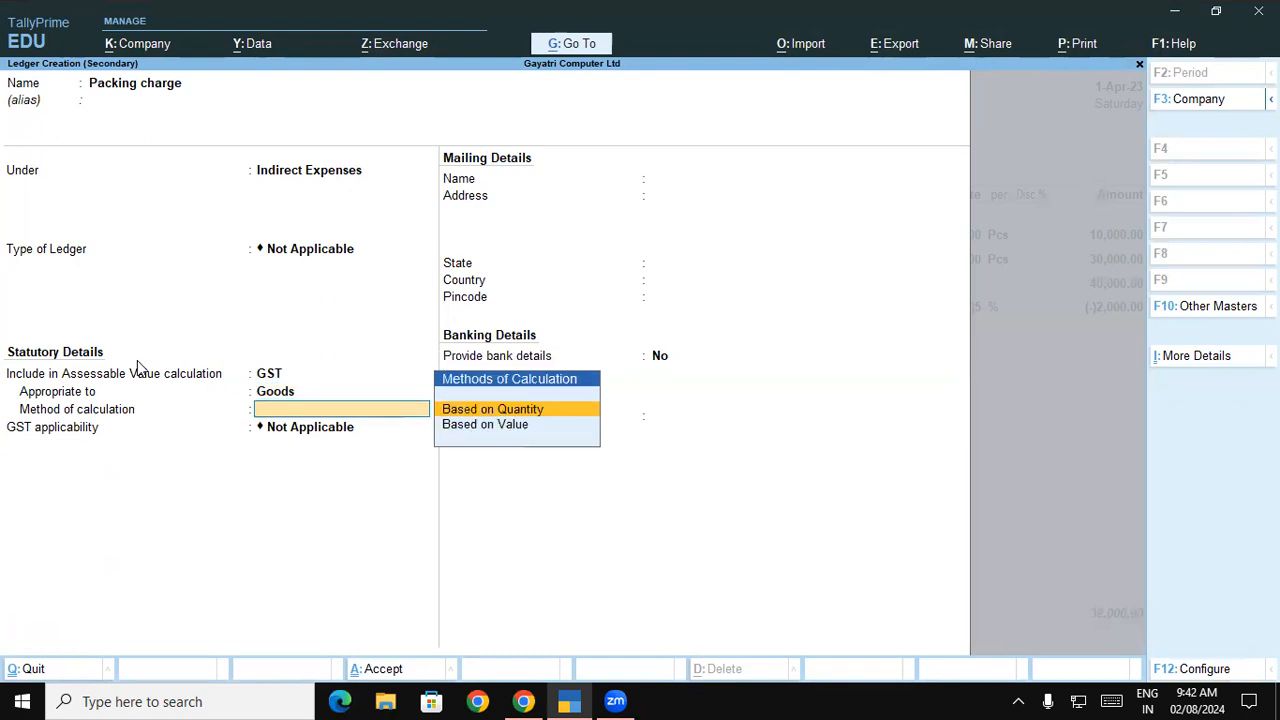
key("Down")
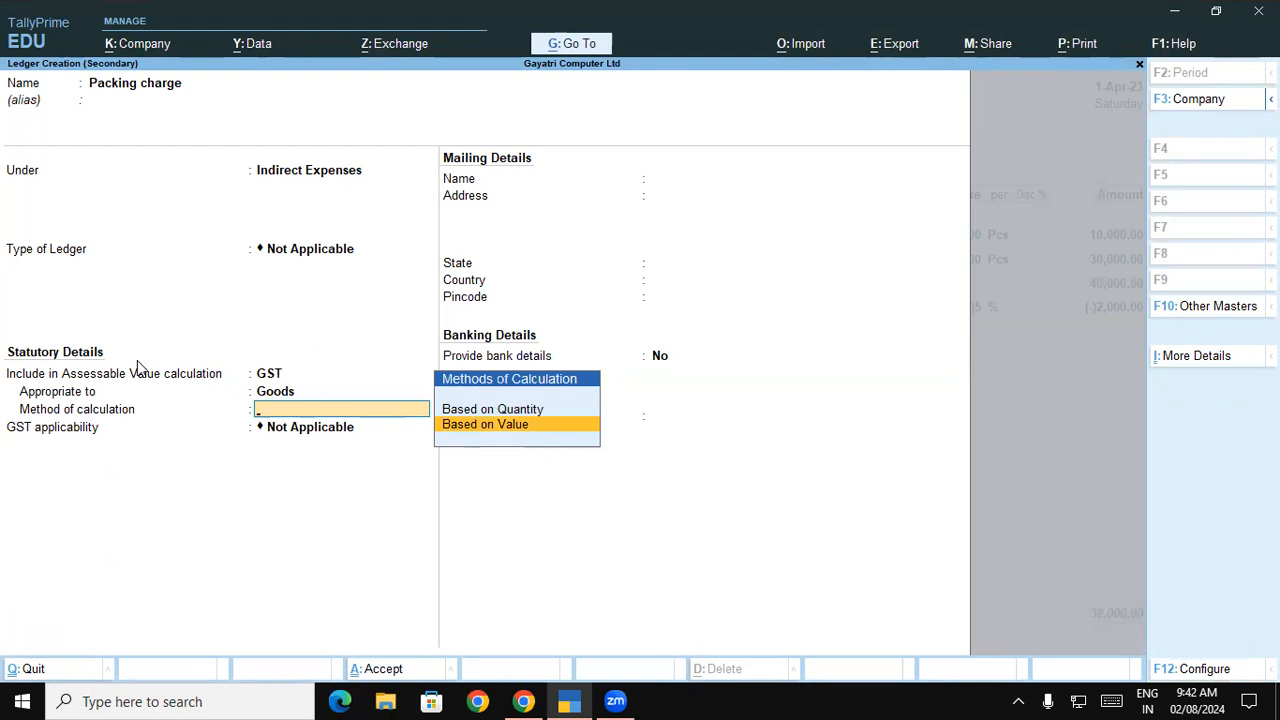
key("Return")
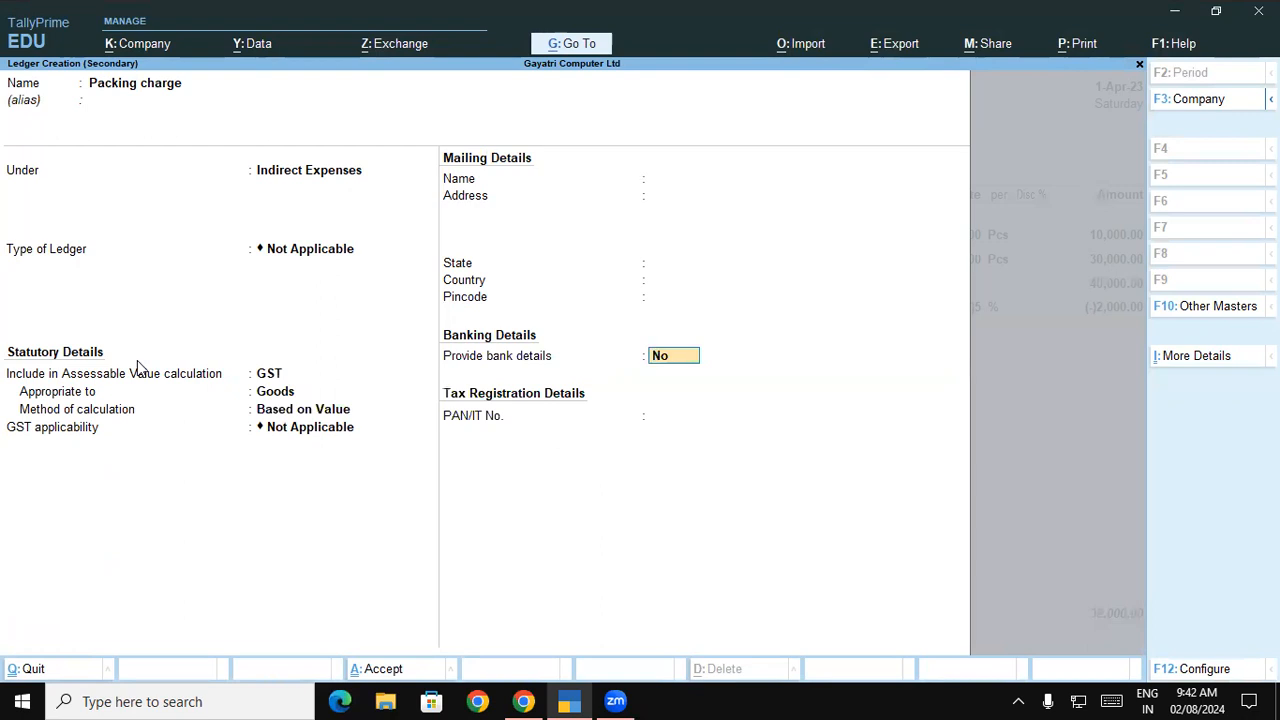
Go through the ledger's assessable value settings once more, leave bank details at No and save the Packing charge ledger.
left_click(270, 375)
left_click(266, 396)
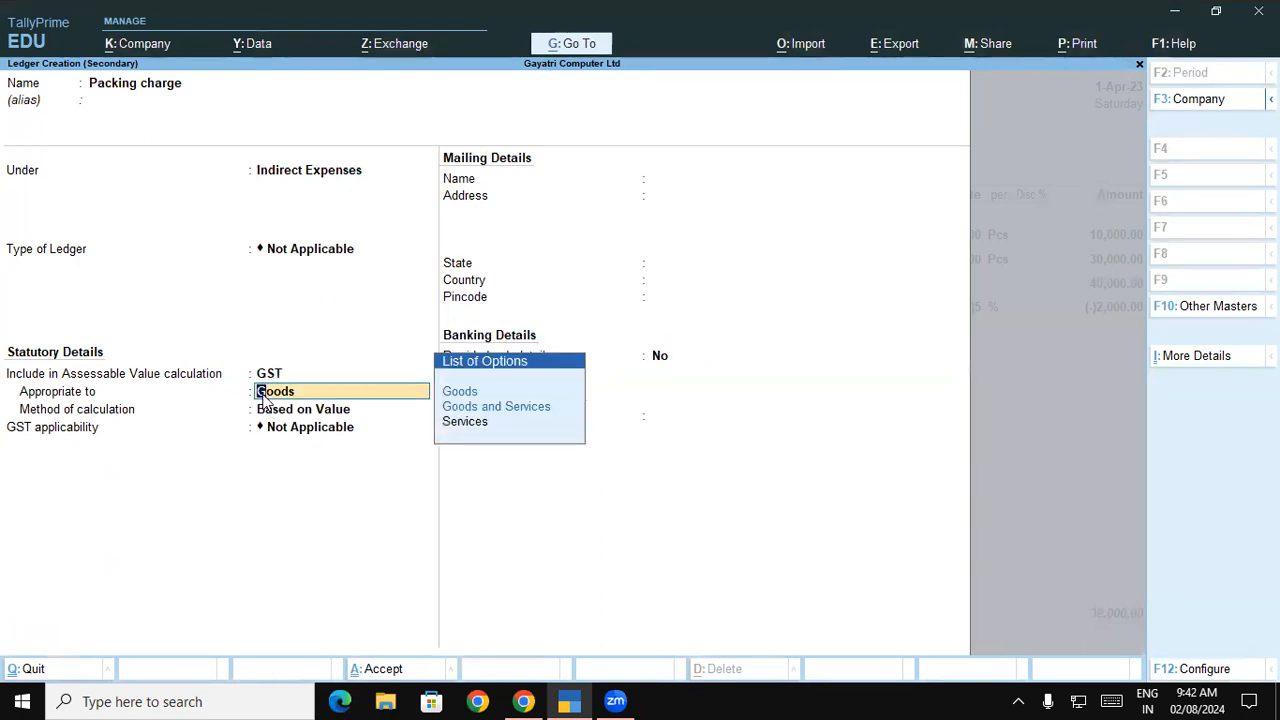
left_click(264, 402)
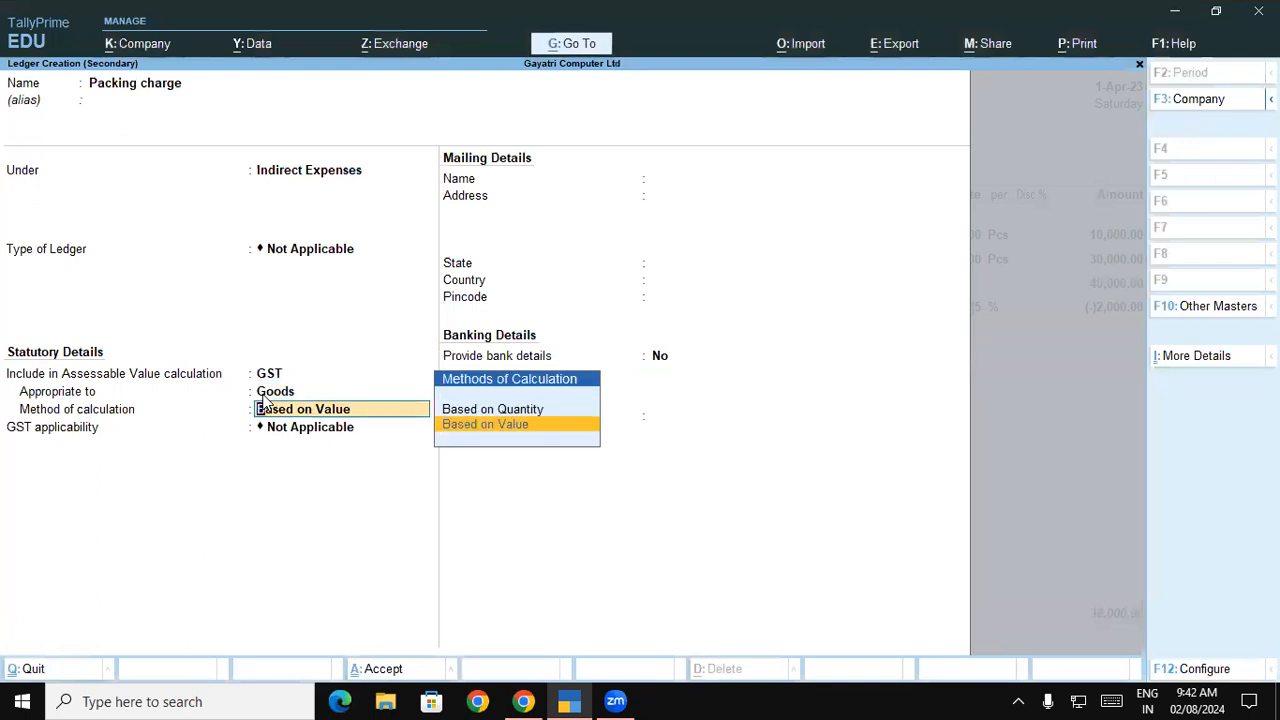
key("Return")
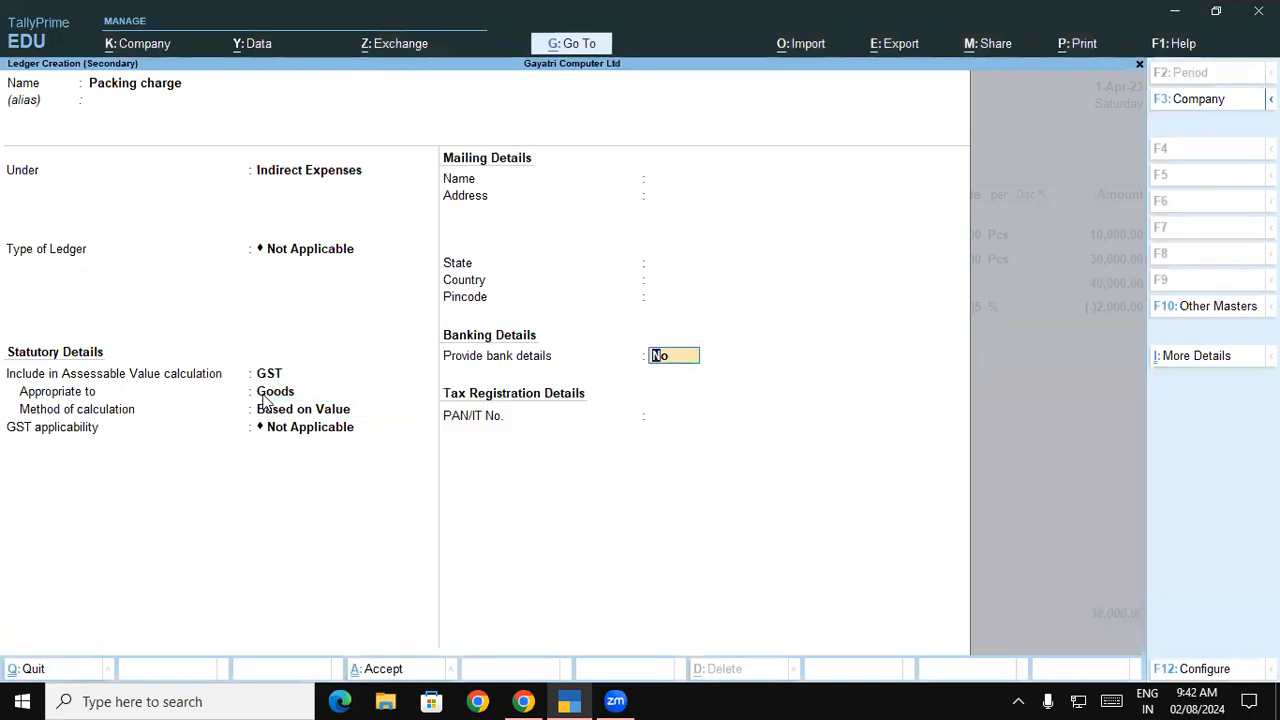
key("Return")
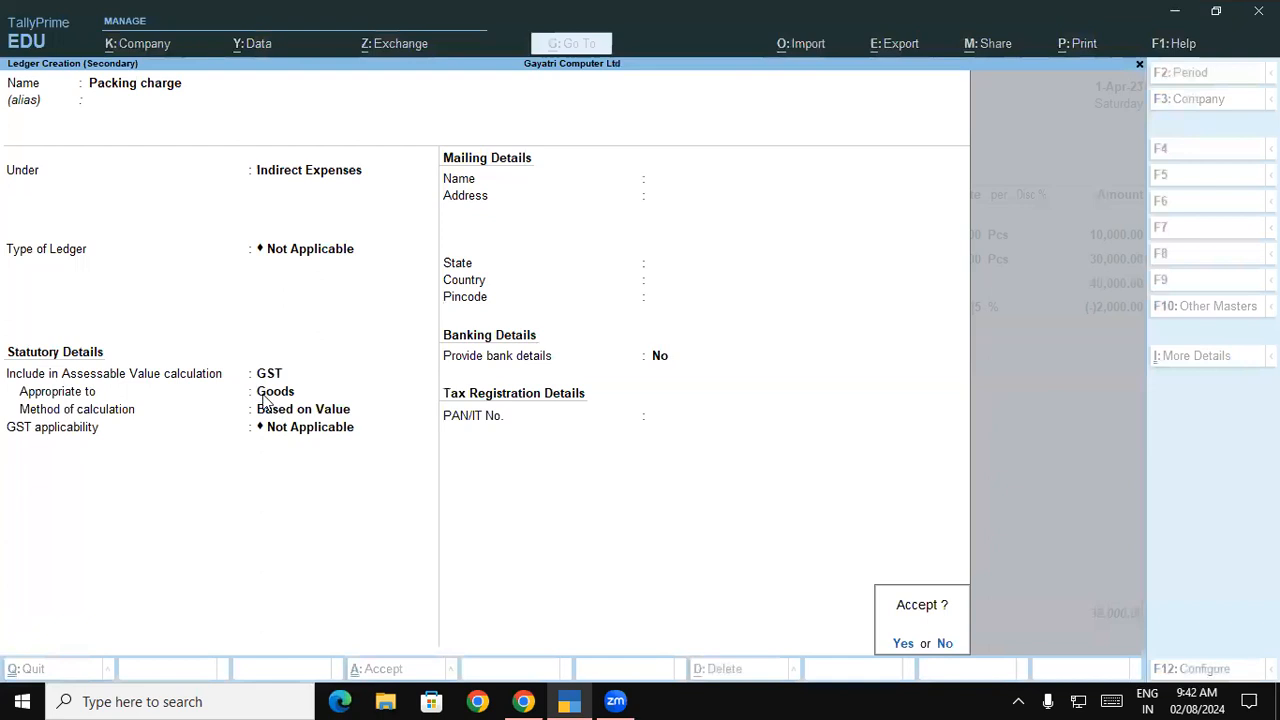
key("Return")
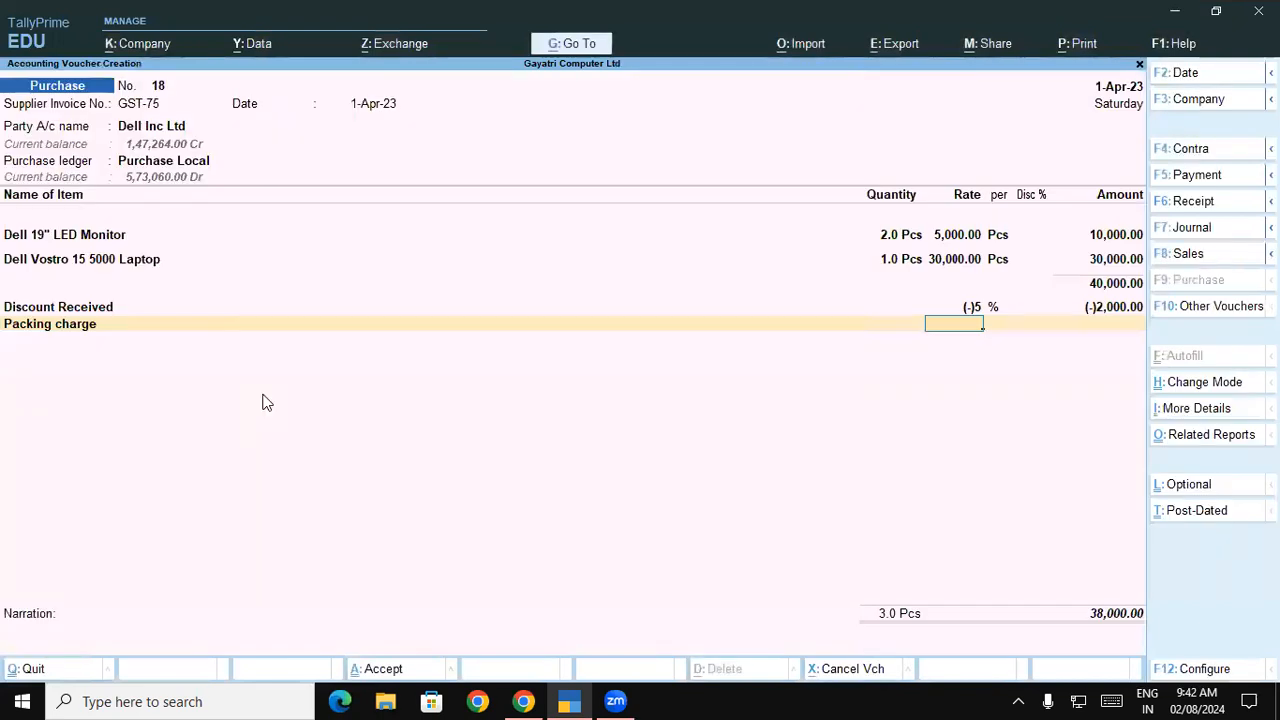
Leave the Packing charge rate empty in the purchase voucher and enter 250 as its amount.
type("1")
key("Return")
key("BackSpace")
key("BackSpace")
key("Return")
key("BackSpace")
type("250")
key("Return")
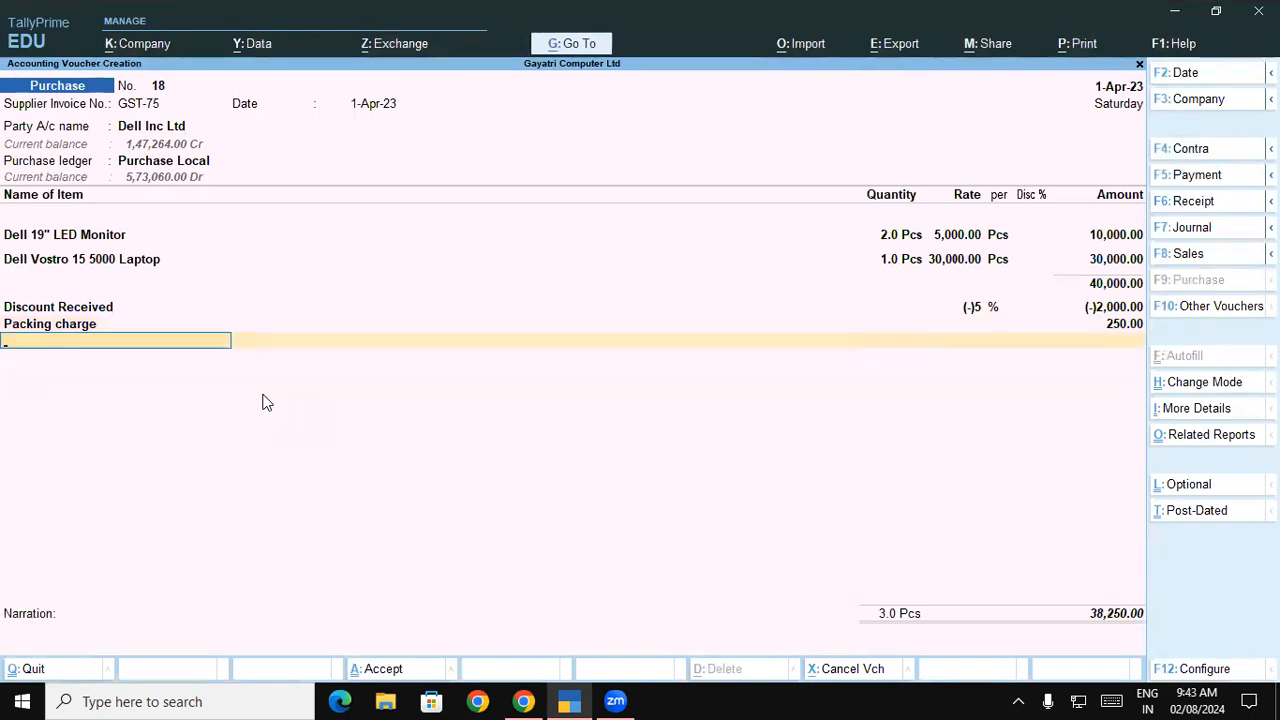
Add the Central Tax, State Tax and Round of ledgers below Packing charge with their calculated amounts.
type("Ce")
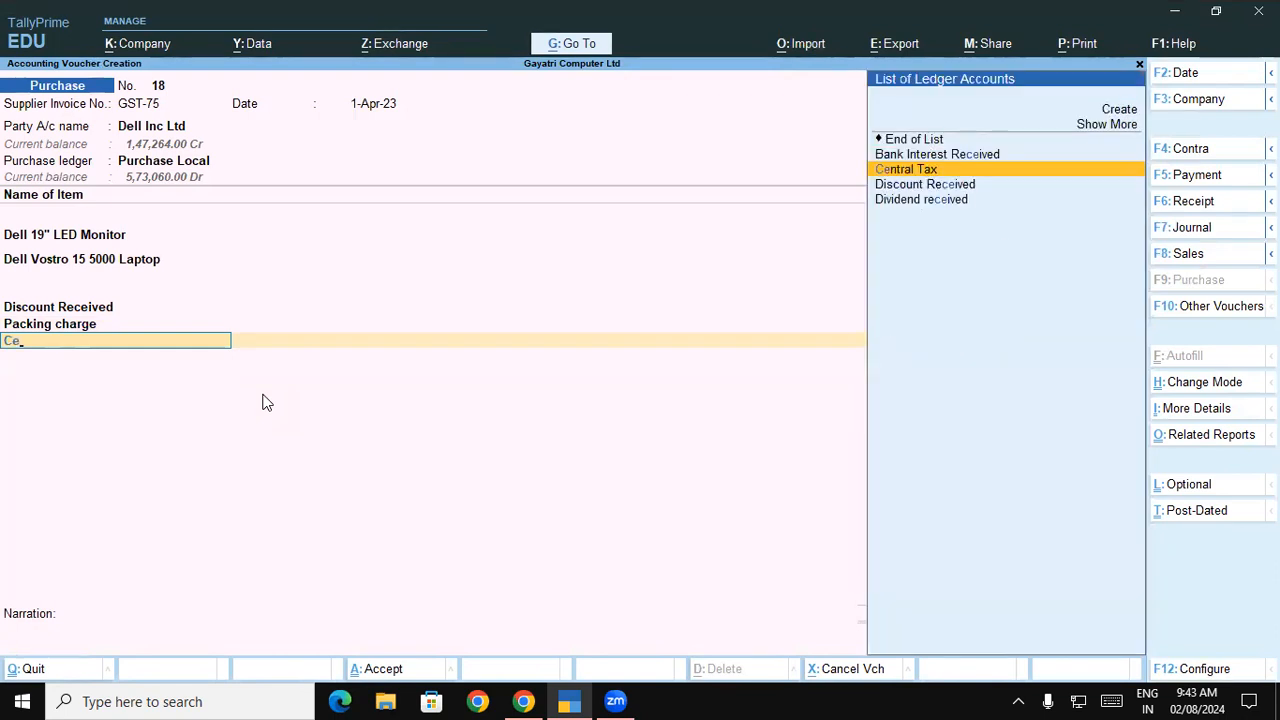
key("Return")
key("Return")
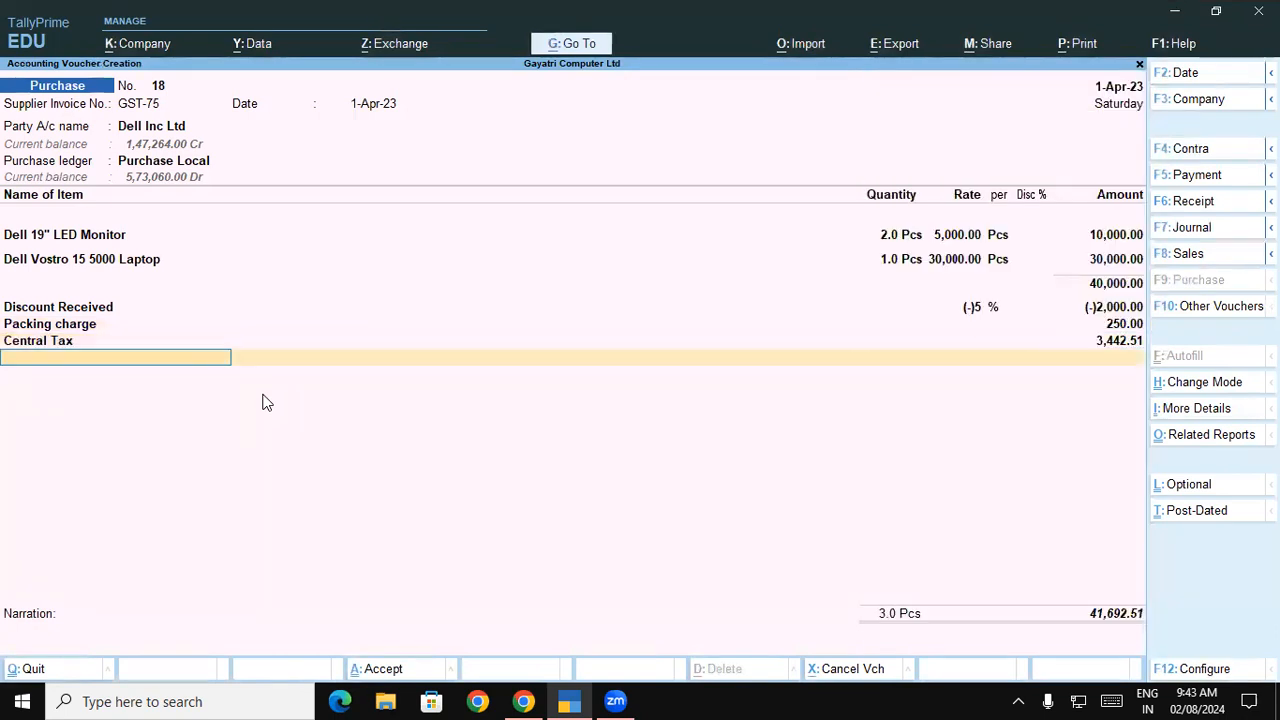
type("St")
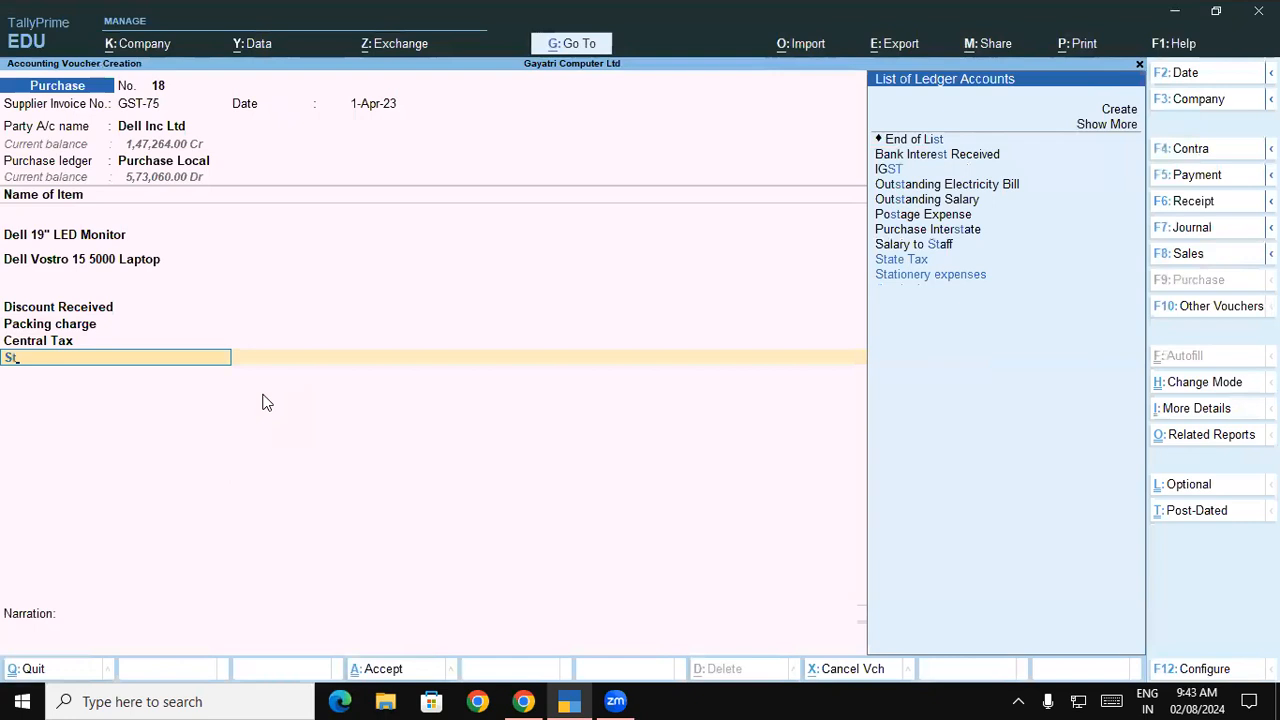
key("Return")
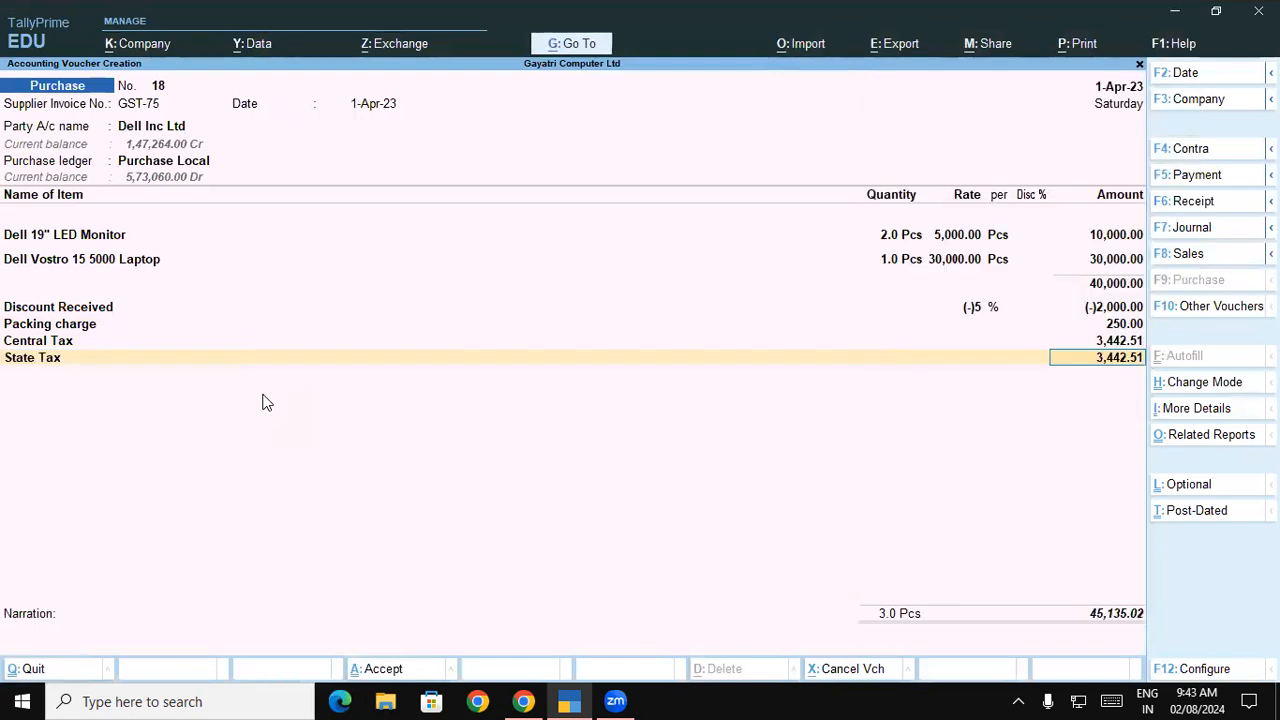
key("Return")
type("Ro")
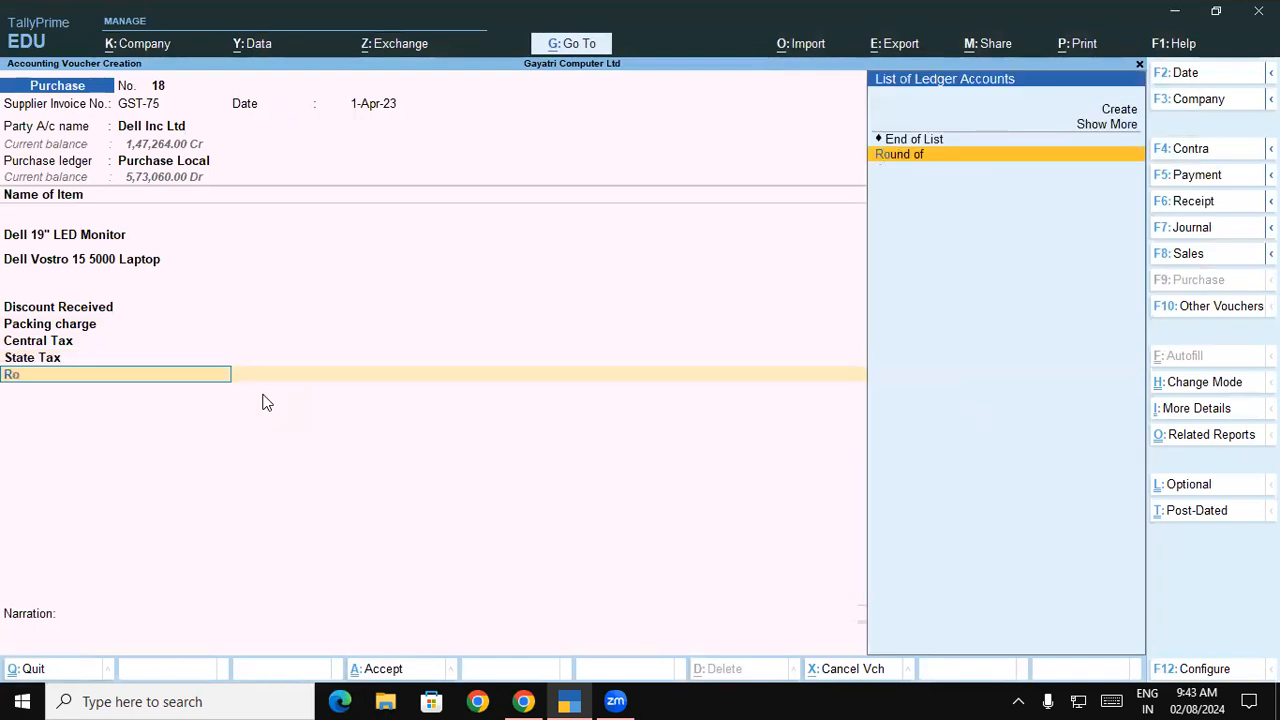
key("Return")
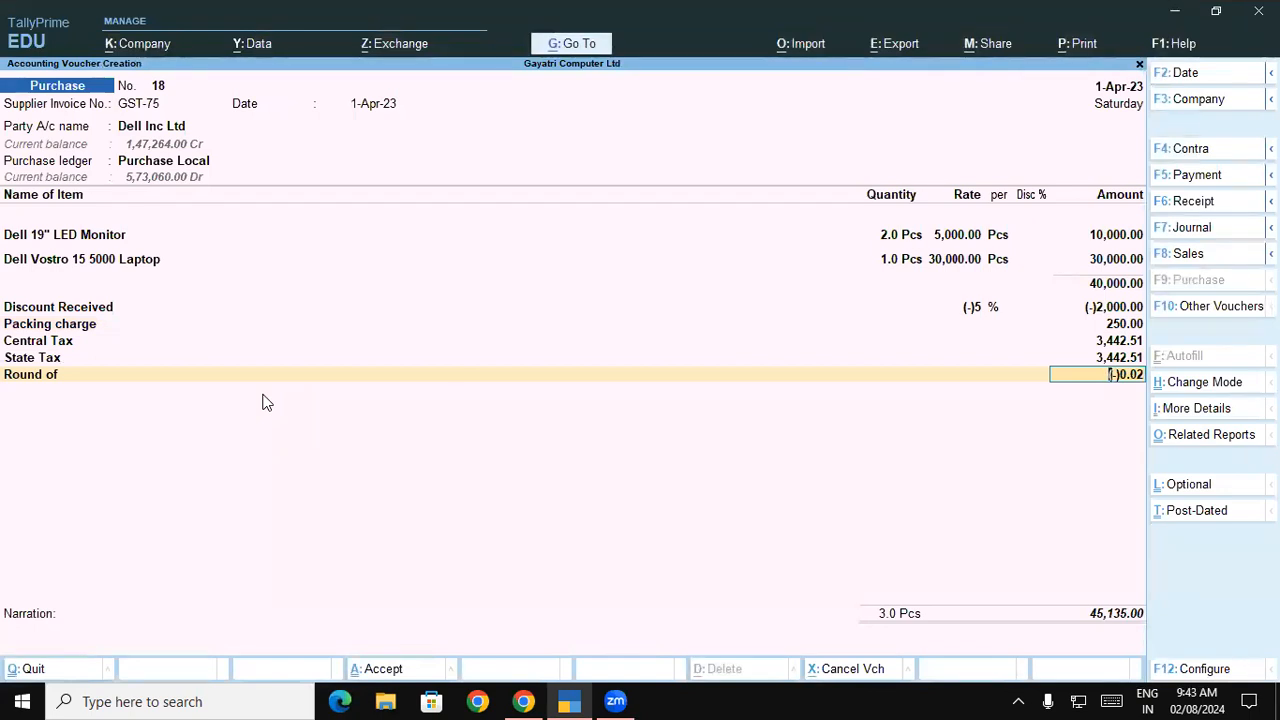
Switch to Chrome's PDF and compare the voucher with the sample entry and totals given for question 20.
key("alt")
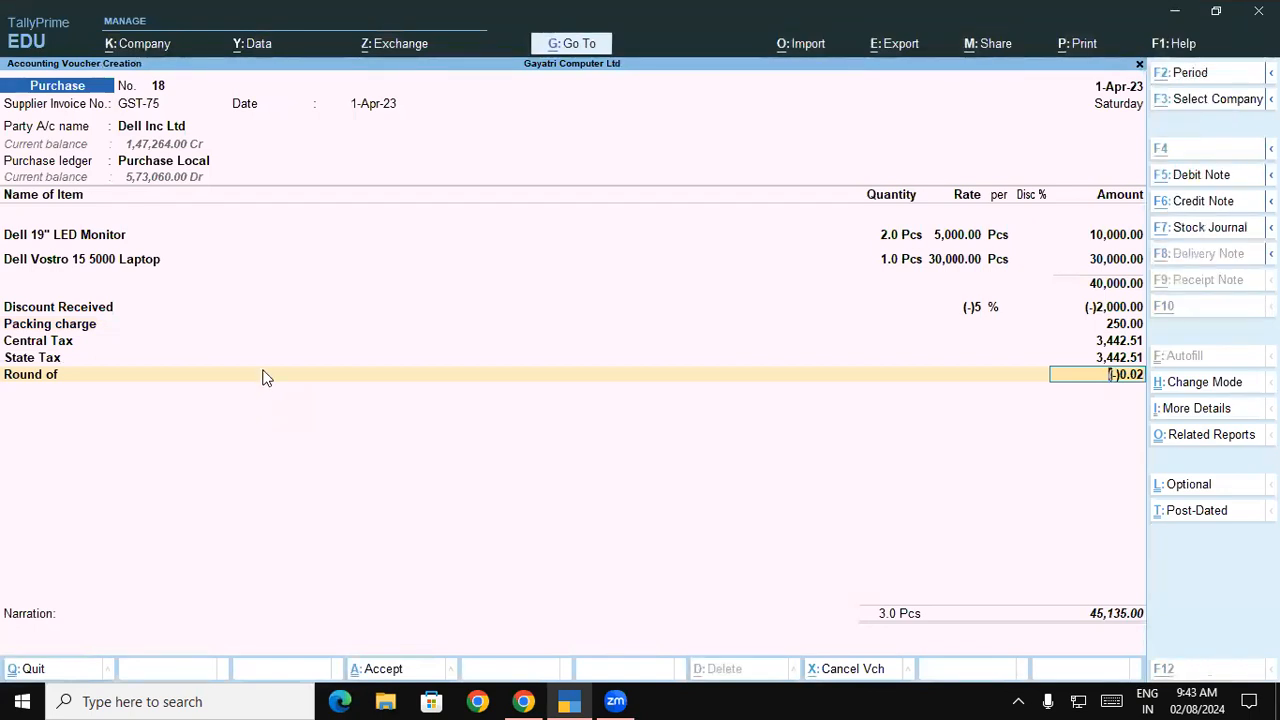
key("alt+Tab")
left_click(528, 692)
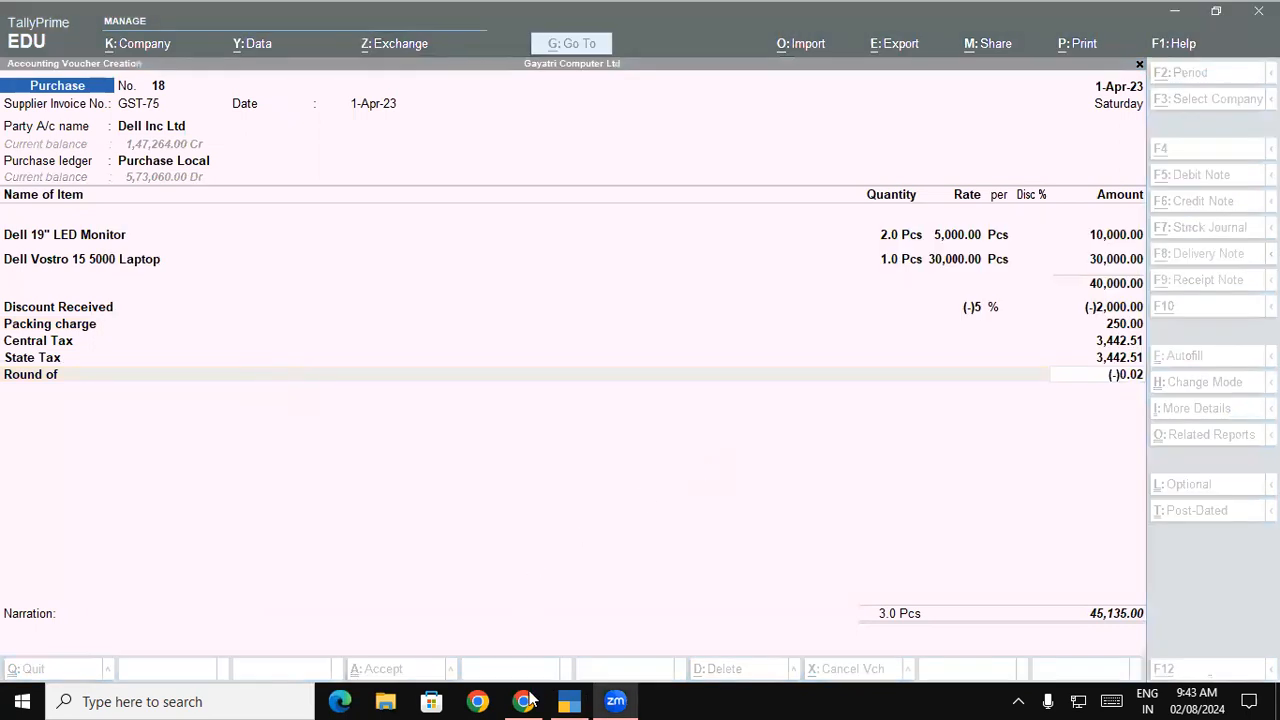
scroll(640, 404, "down", 5)
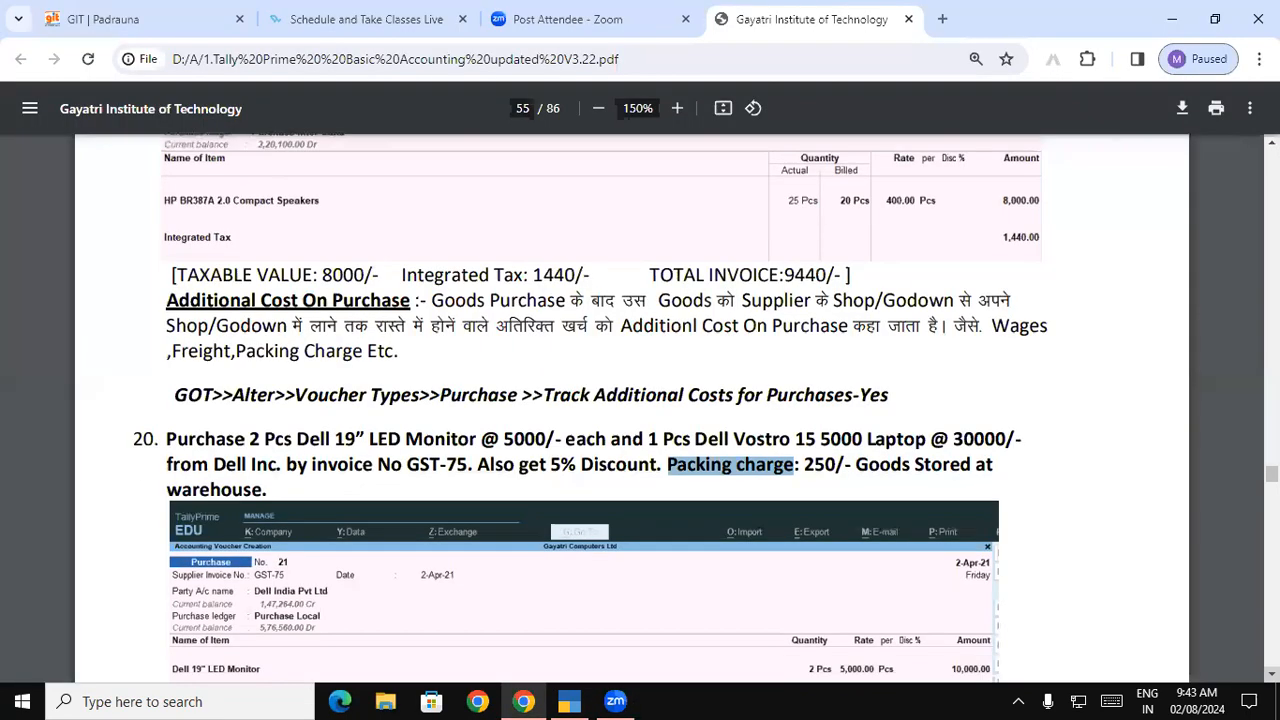
scroll(1088, 558, "down", 2)
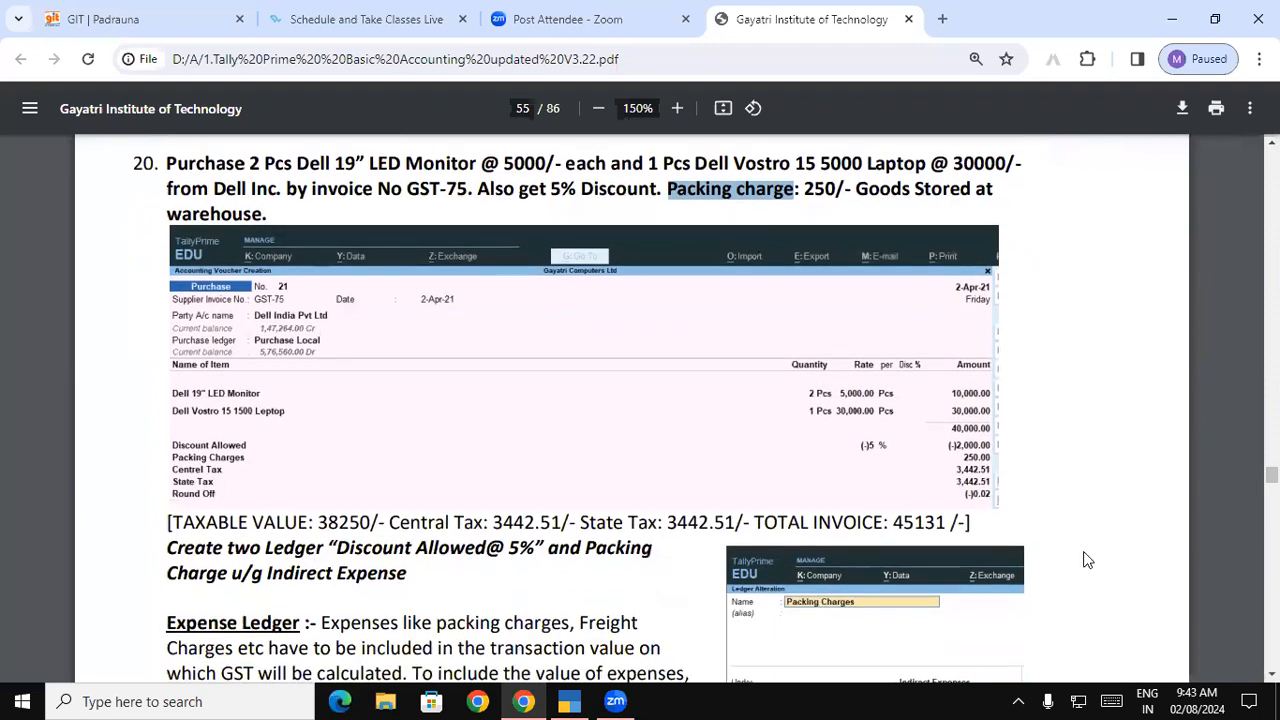
left_click(972, 470)
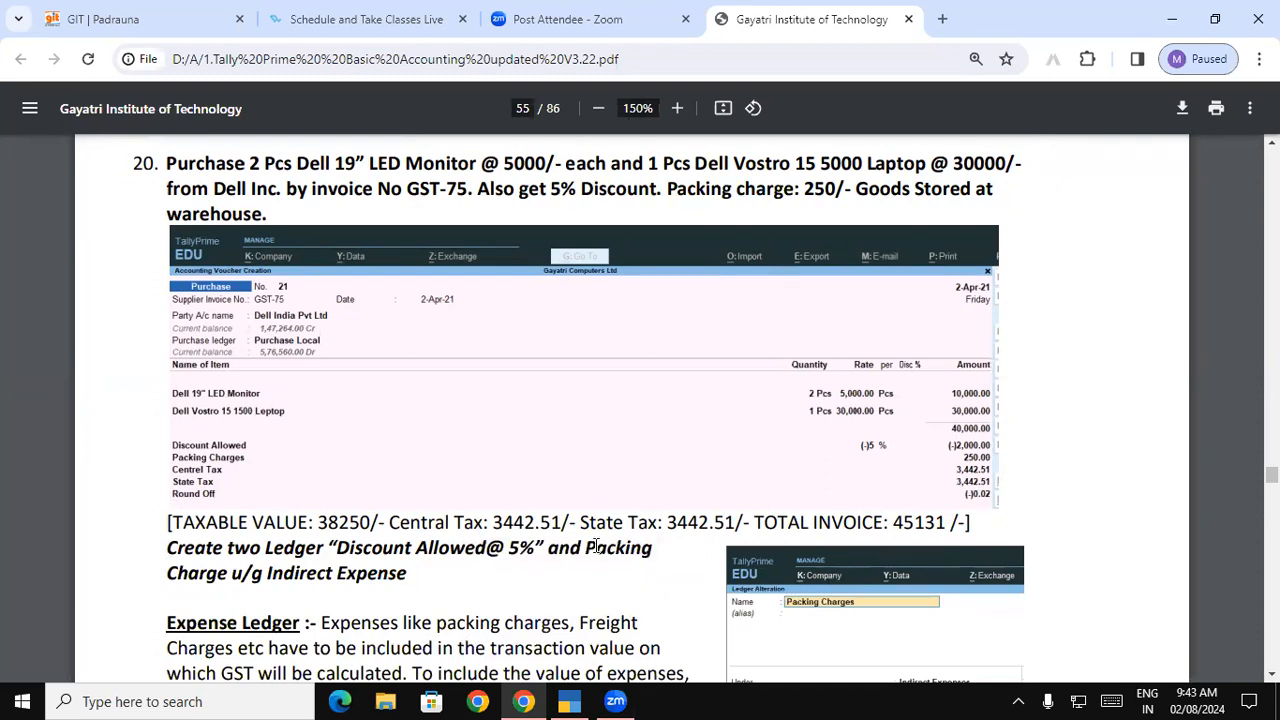
Return to the TallyPrime voucher and open the Packing charge ledger for alteration.
left_click(568, 701)
left_click(50, 326)
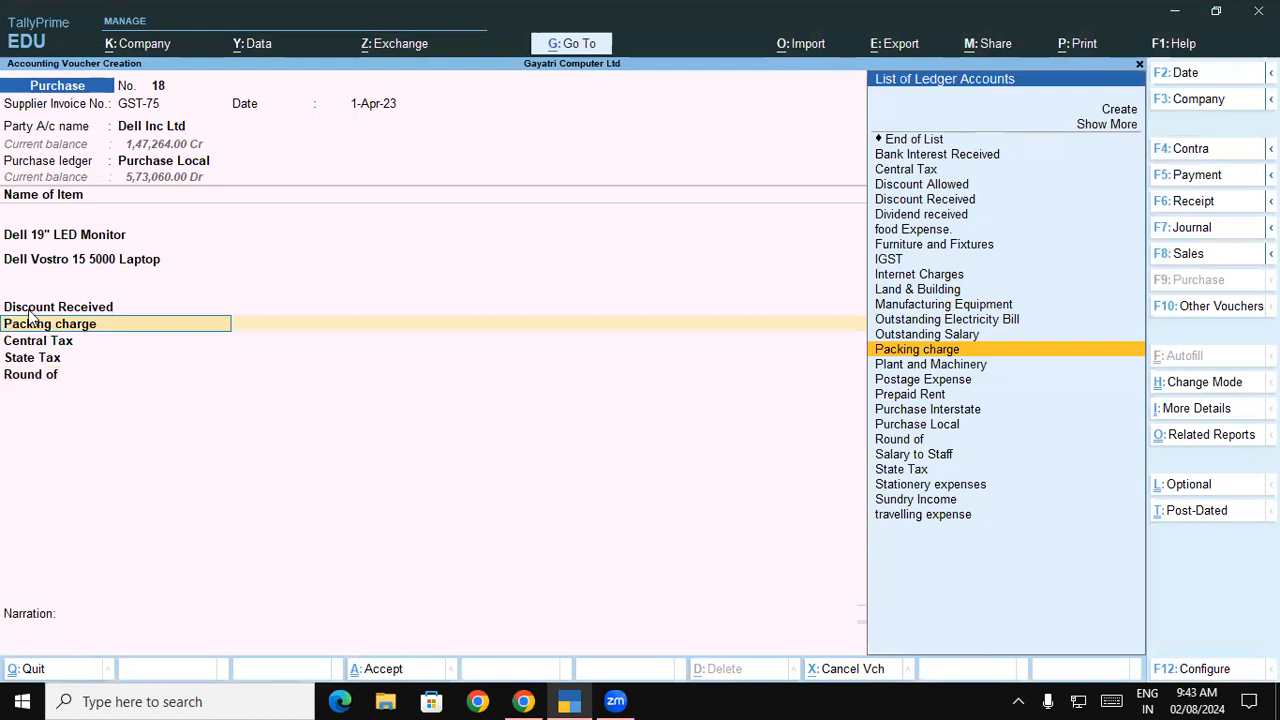
left_click(104, 311)
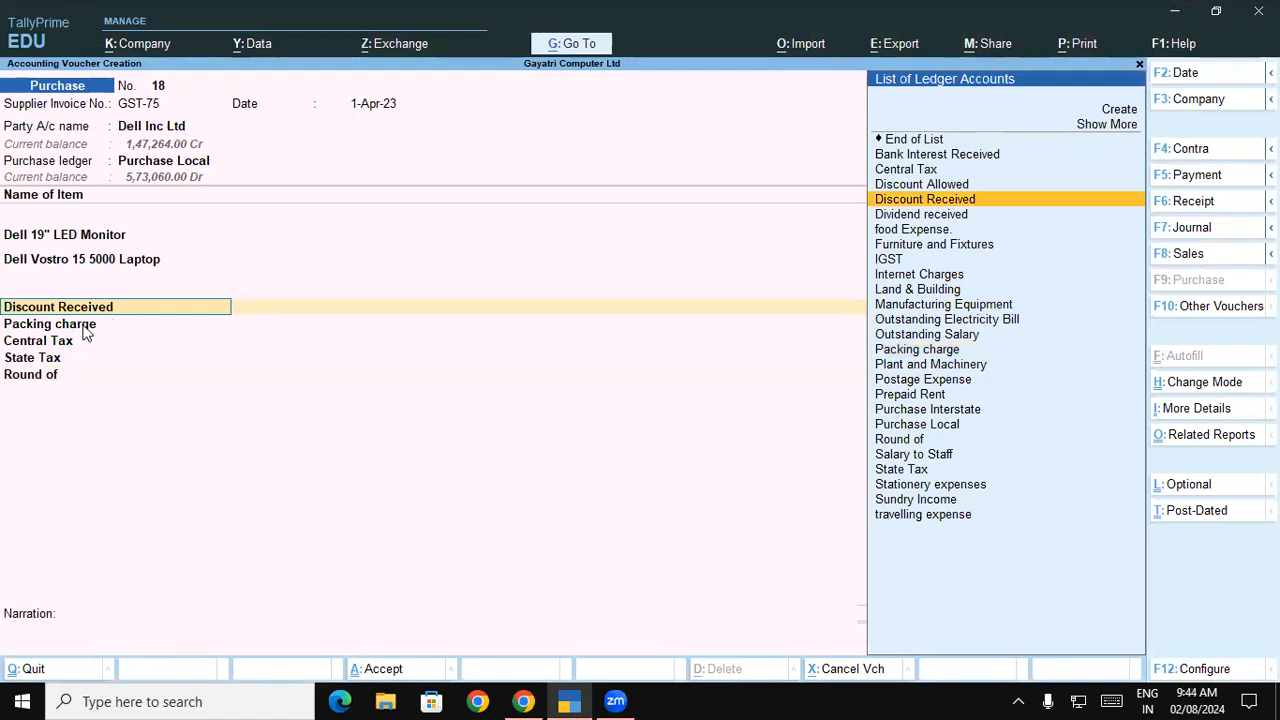
left_click(85, 330)
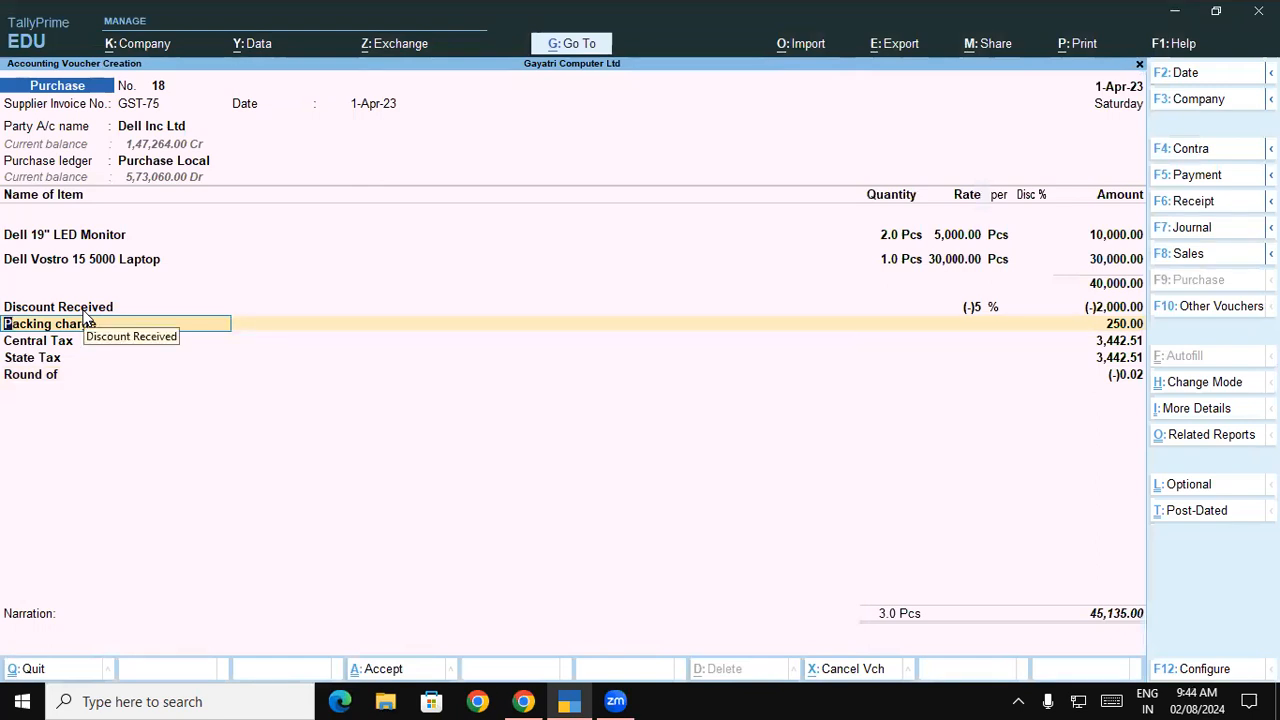
key("ctrl")
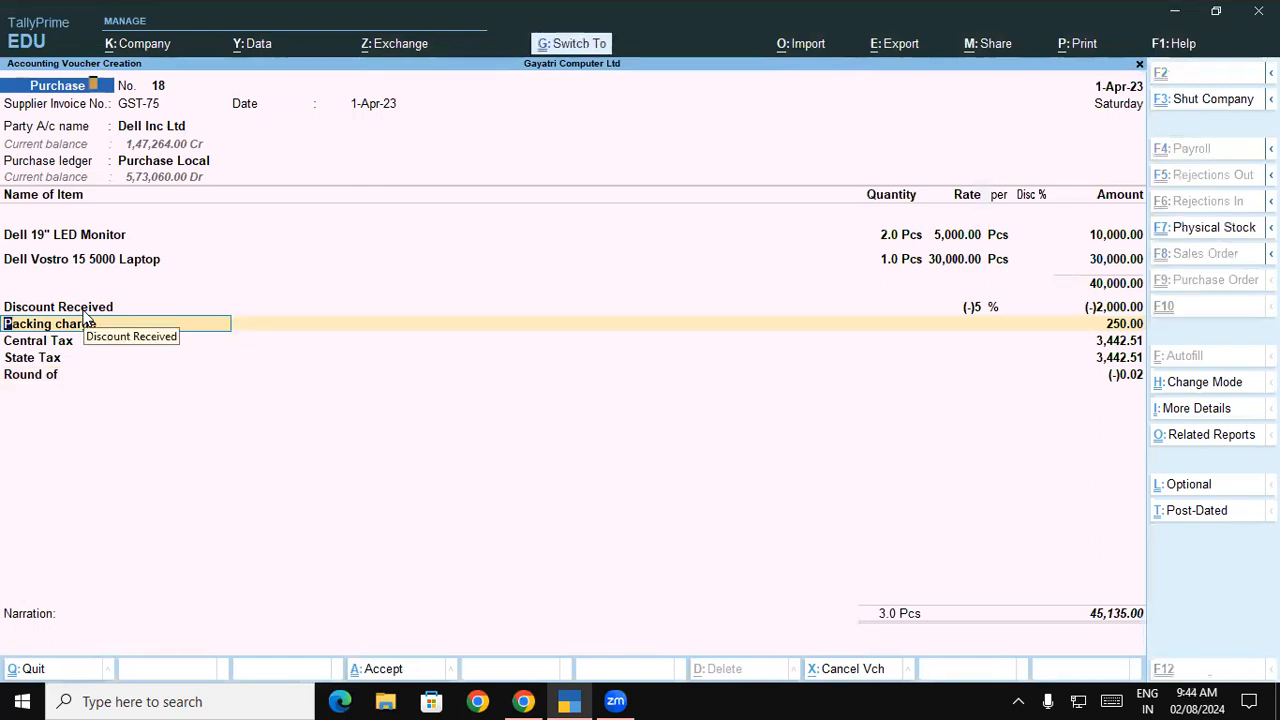
key("ctrl+Return")
Go to the Packing charge ledger's Include in Assessable Value calculation setting to examine it.
key("Return")
key("Return")
key("Return")
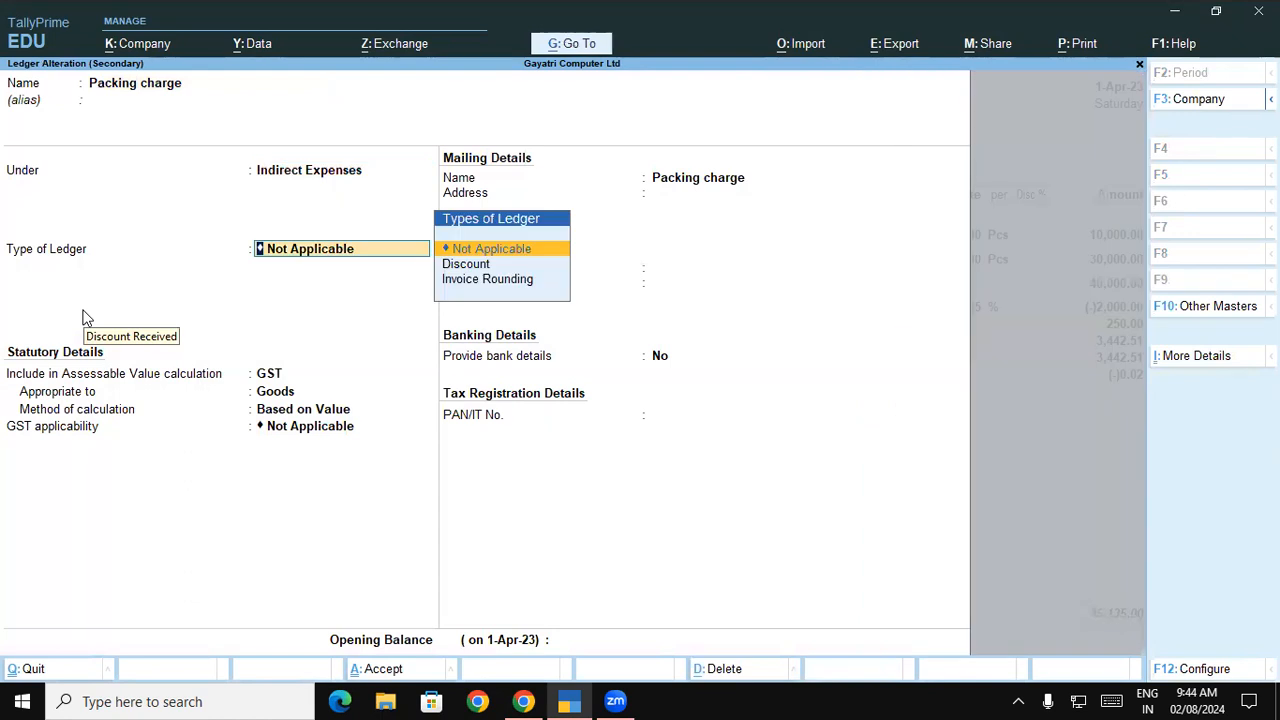
left_click(262, 377)
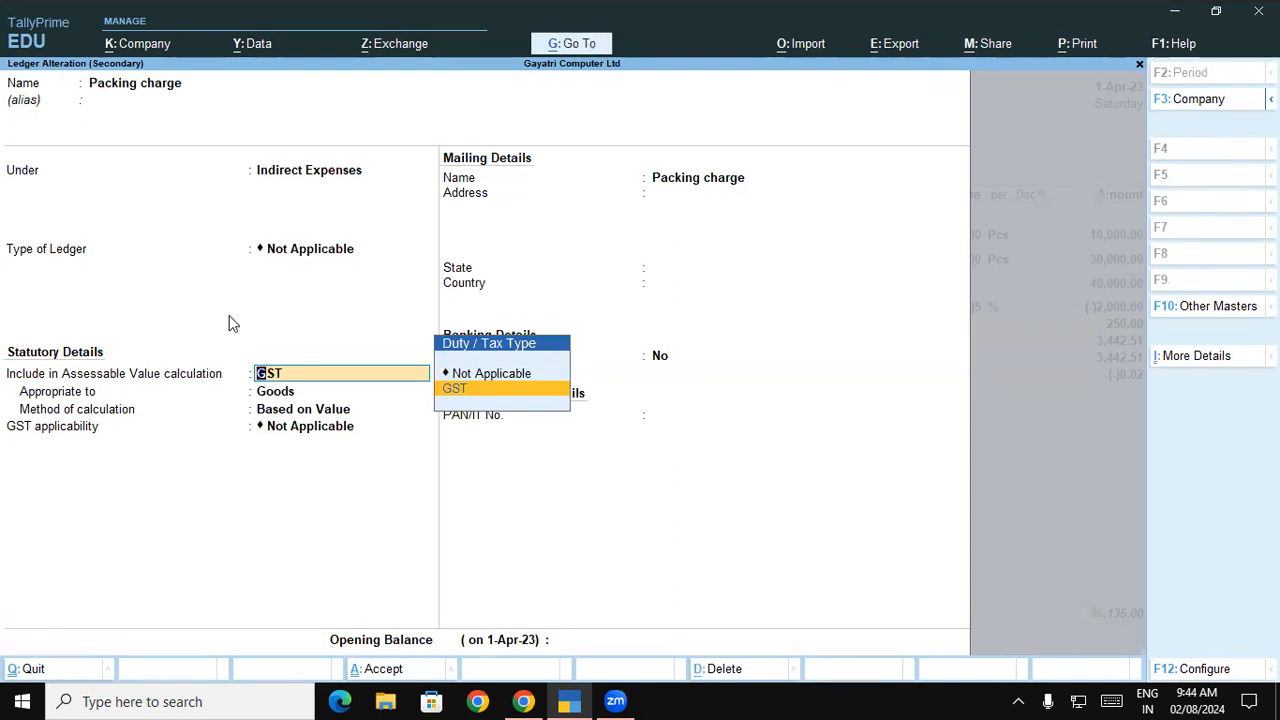
Keep Packing charge included in GST assessable value, appropriated to Goods and based on value, and save the ledger.
key("Up")
key("Down")
key("Return")
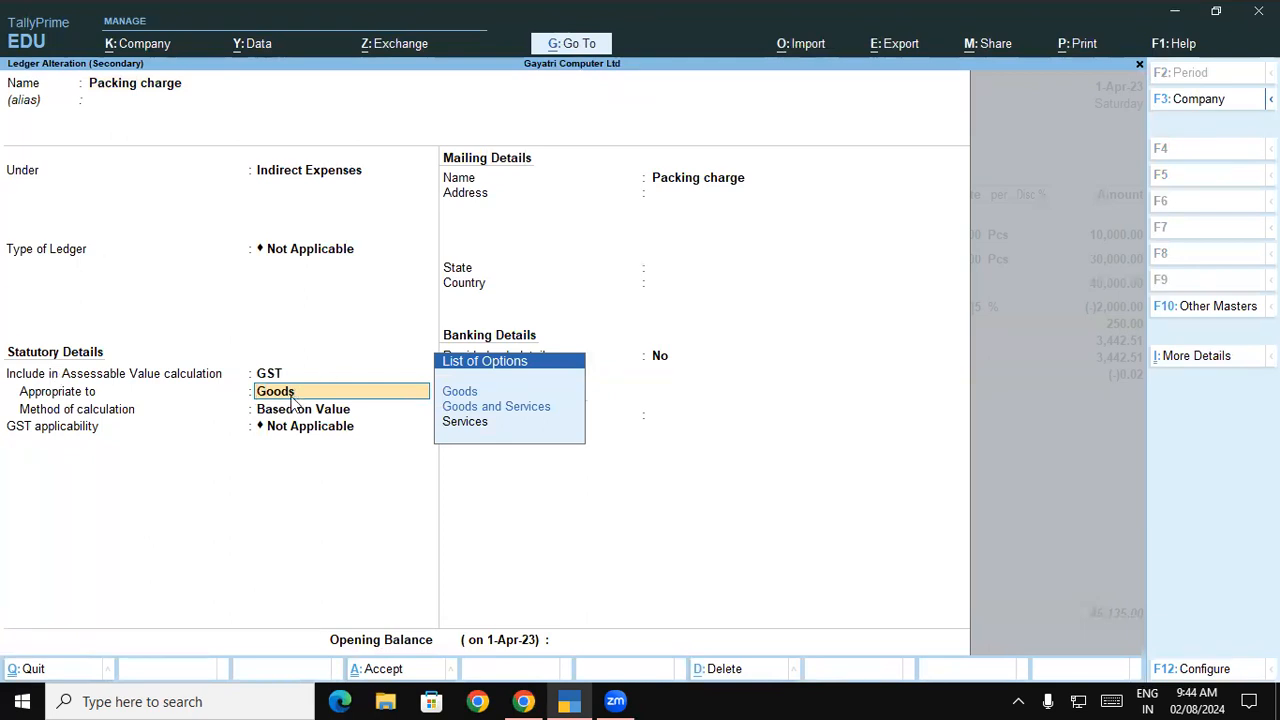
key("Return")
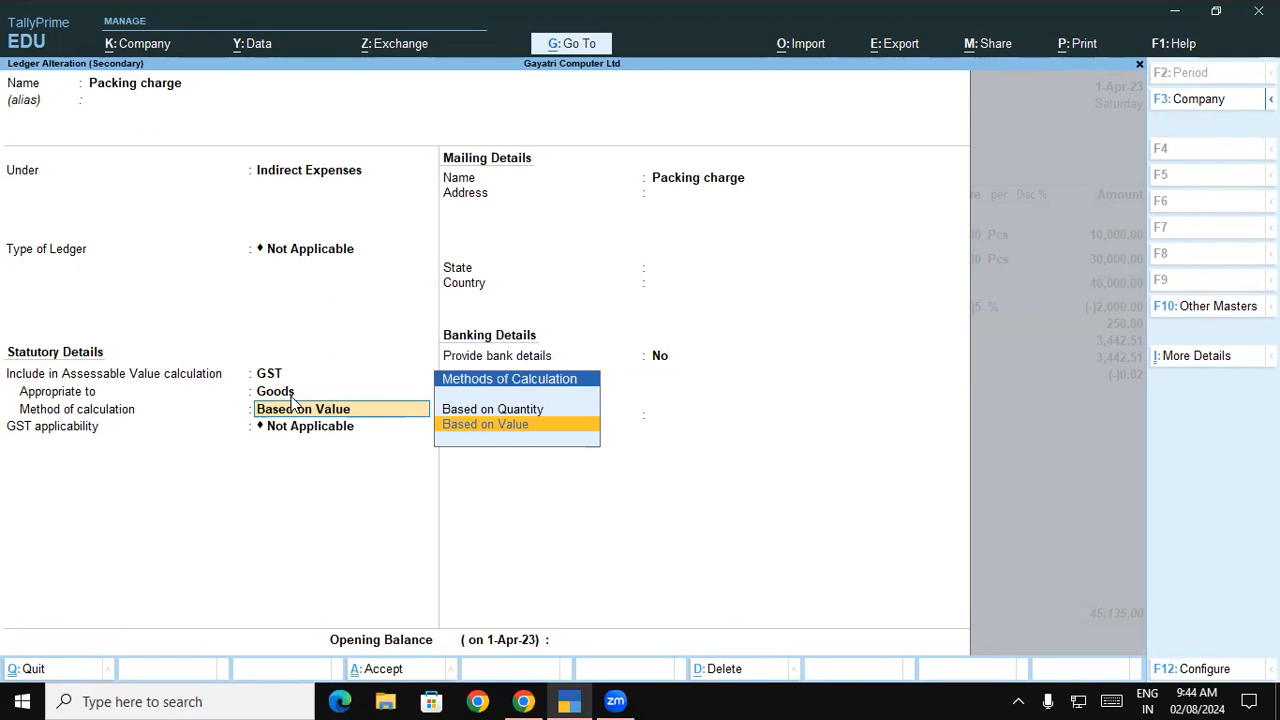
key("Return")
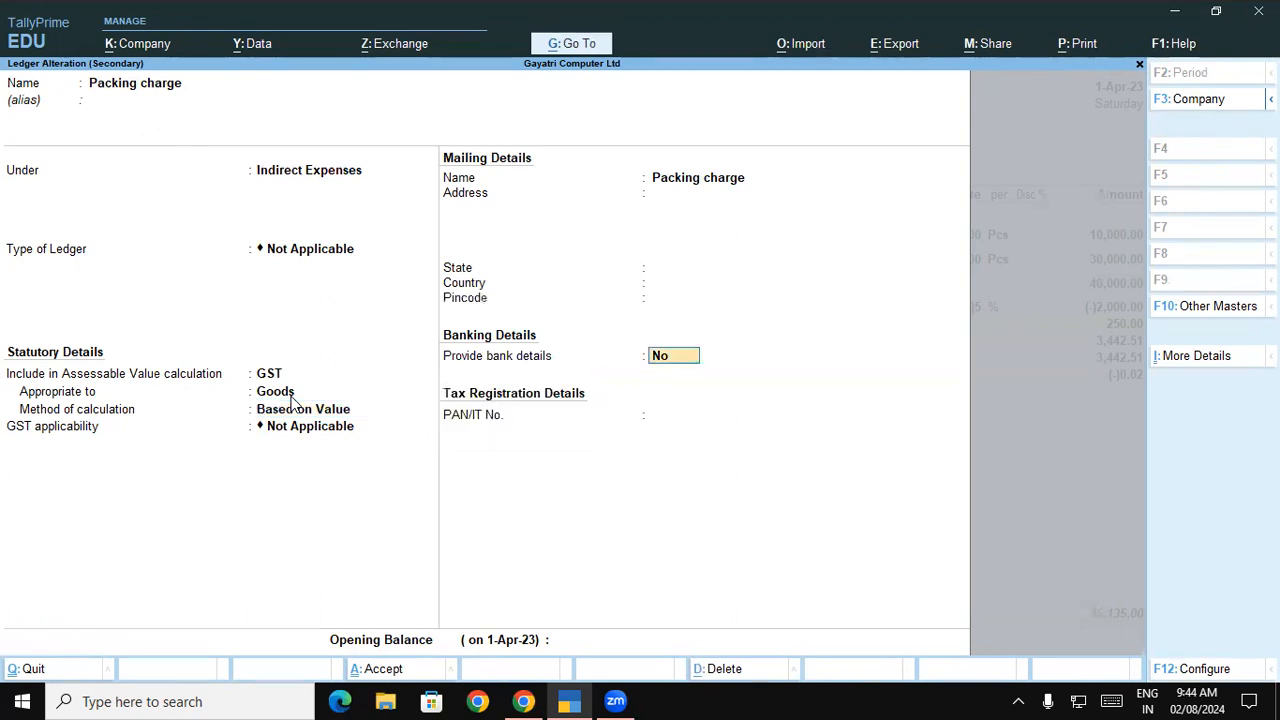
key("Return")
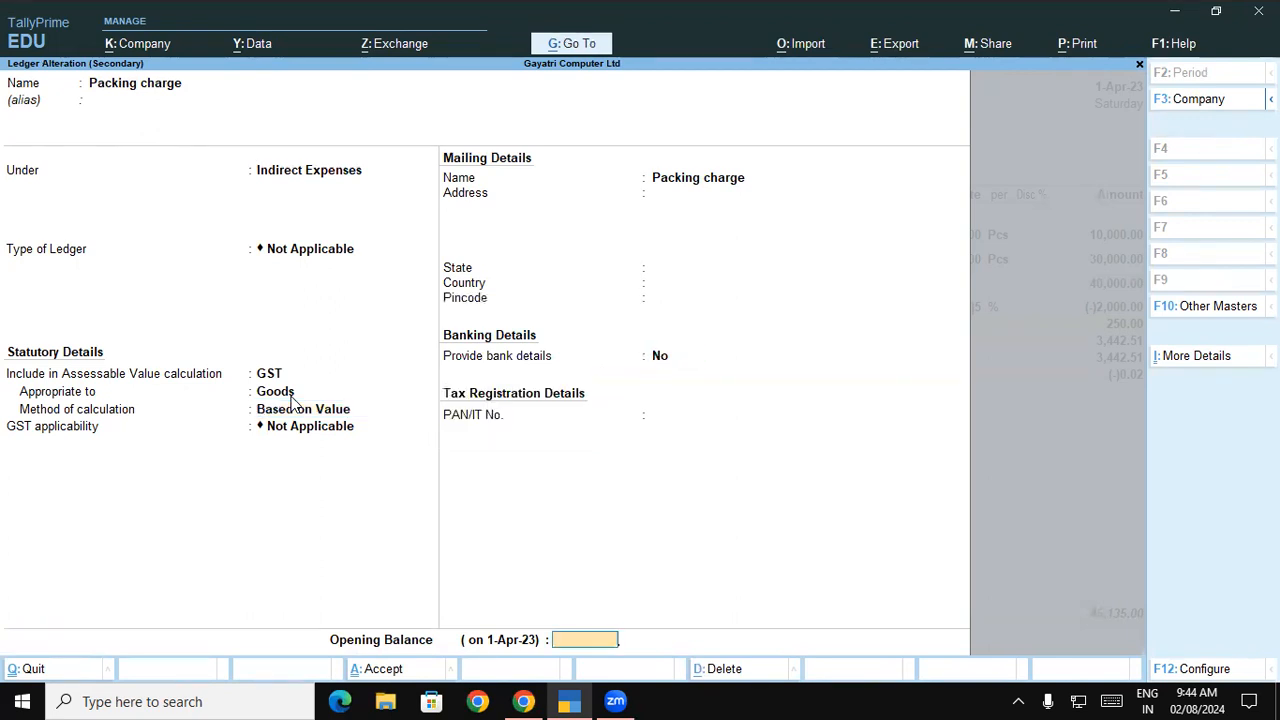
key("Return")
key("Return")
key("Return")
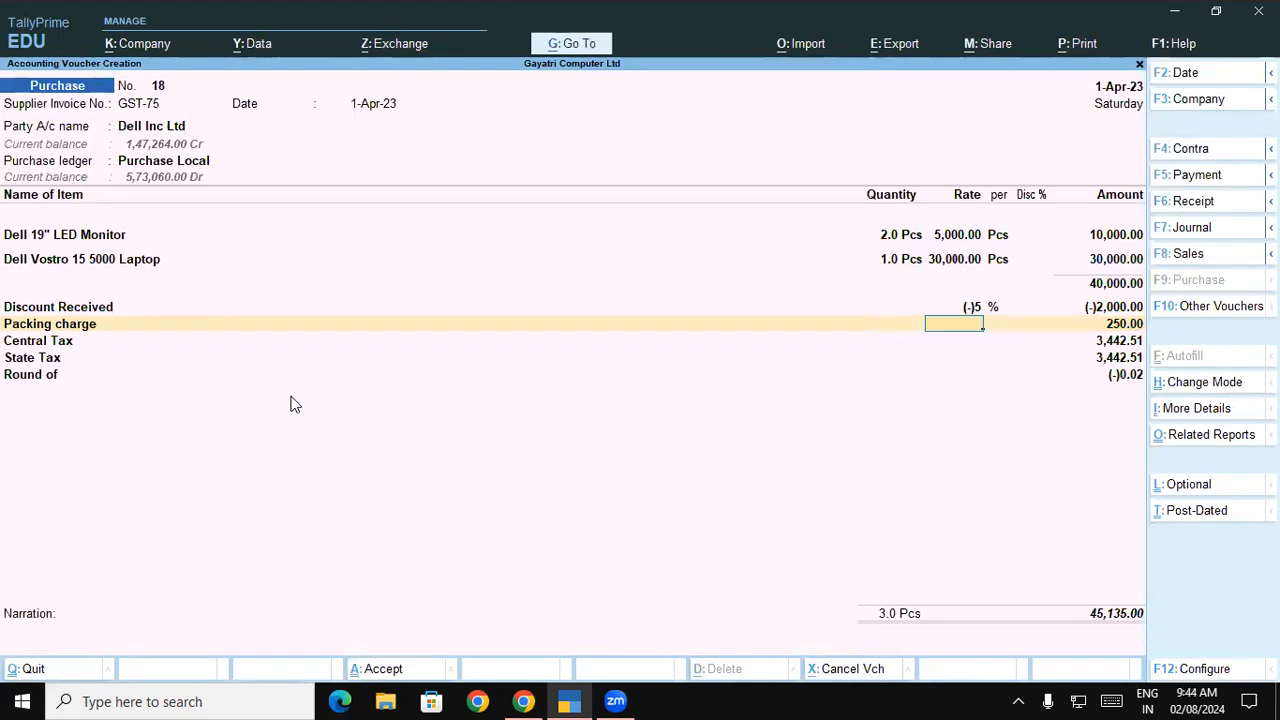
left_click(53, 311)
left_click(67, 330)
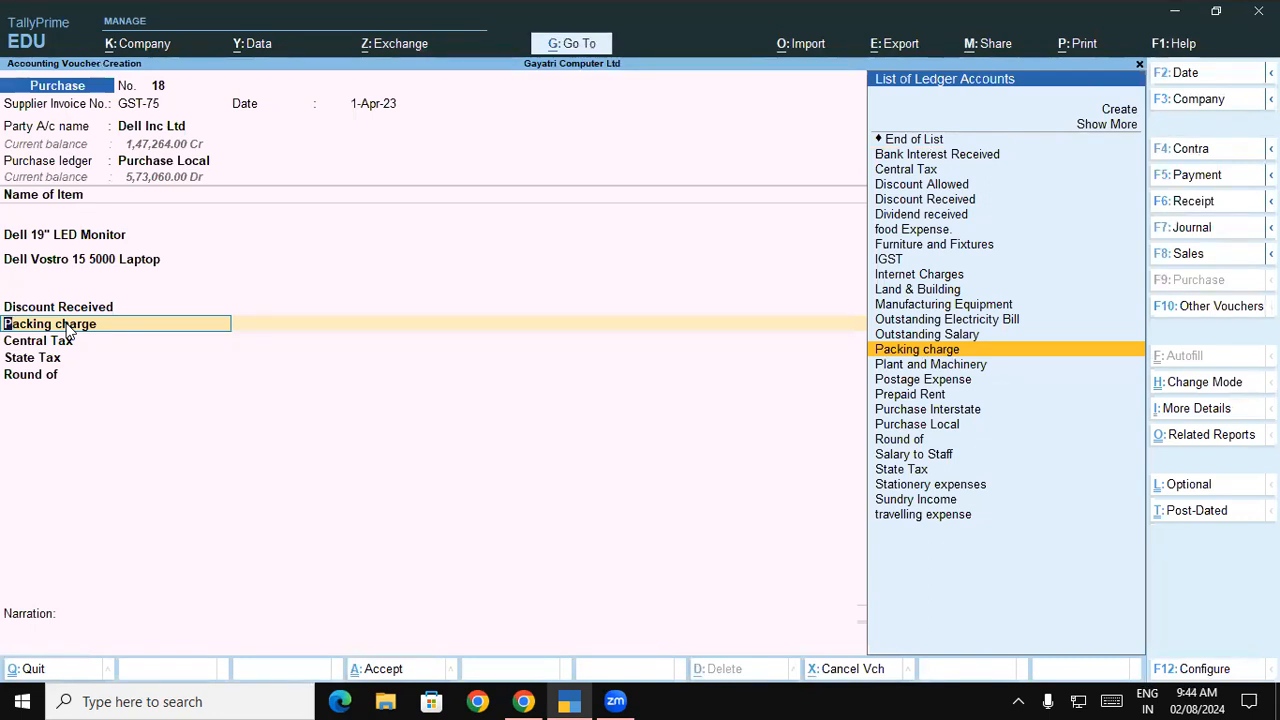
left_click(951, 614)
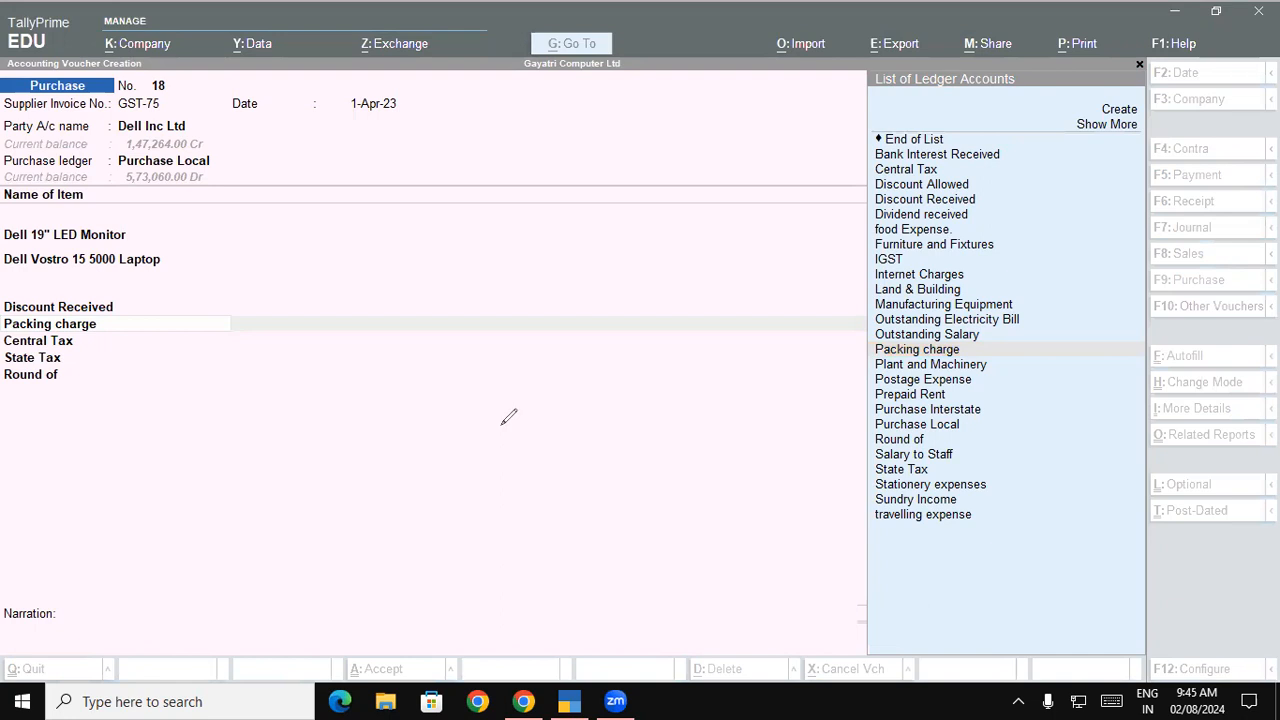
left_click_drag(162, 484, 162, 511)
mouse_move(181, 480)
left_mouse_down()
mouse_move(190, 498)
mouse_move(181, 480)
left_mouse_up()
mouse_move(210, 483)
left_mouse_down()
mouse_move(232, 489)
mouse_move(210, 483)
left_mouse_up()
mouse_move(251, 482)
left_mouse_down()
mouse_move(272, 492)
mouse_move(251, 482)
left_mouse_up()
left_click_drag(298, 486, 290, 482)
mouse_move(322, 488)
left_mouse_down()
mouse_move(408, 468)
mouse_move(424, 500)
left_mouse_up()
mouse_move(436, 476)
left_mouse_down()
mouse_move(426, 482)
mouse_move(446, 478)
left_mouse_up()
mouse_move(468, 470)
left_mouse_down()
mouse_move(456, 484)
mouse_move(472, 474)
left_mouse_up()
mouse_move(490, 470)
left_mouse_down()
mouse_move(484, 484)
mouse_move(512, 474)
left_mouse_up()
mouse_move(526, 444)
left_mouse_down()
mouse_move(478, 428)
mouse_move(540, 490)
mouse_move(516, 436)
left_mouse_up()
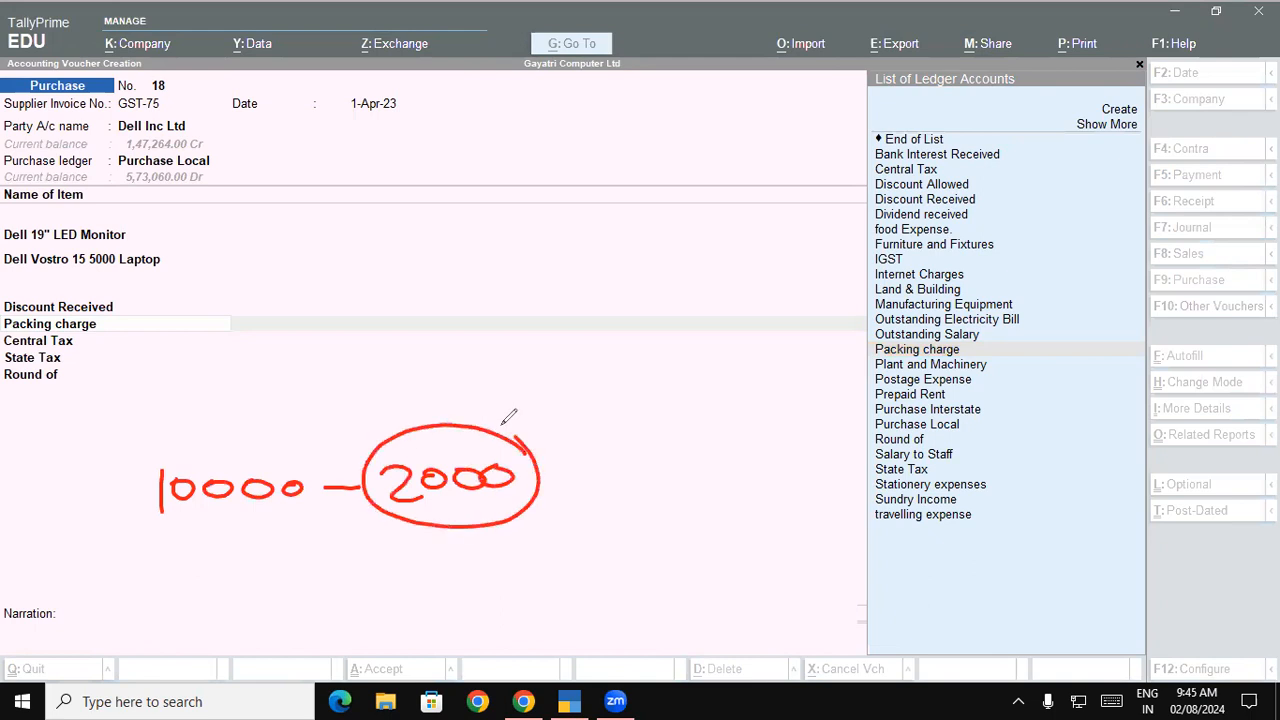
left_click_drag(145, 530, 145, 576)
left_click_drag(142, 534, 170, 560)
mouse_move(172, 554)
left_mouse_down()
mouse_move(190, 552)
mouse_move(190, 570)
left_mouse_up()
mouse_move(216, 550)
left_mouse_down()
mouse_move(206, 554)
mouse_move(230, 576)
left_mouse_up()
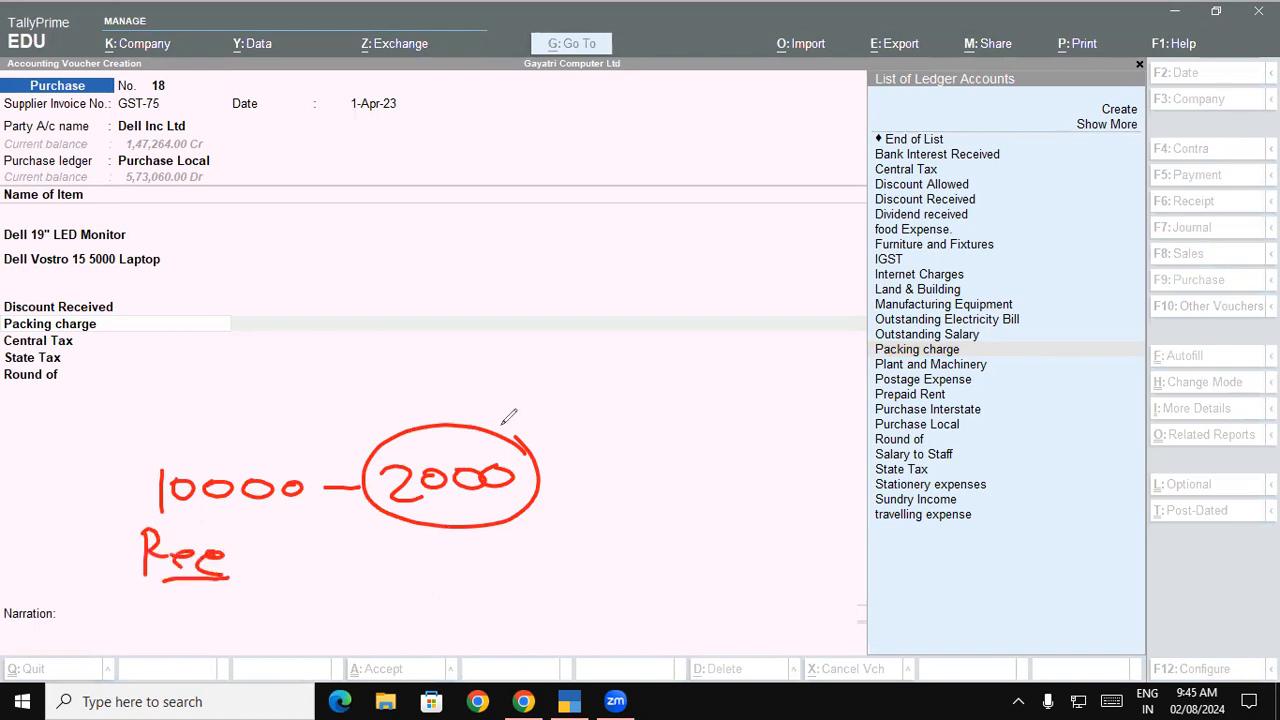
left_click_drag(168, 515, 288, 518)
left_click_drag(383, 519, 546, 530)
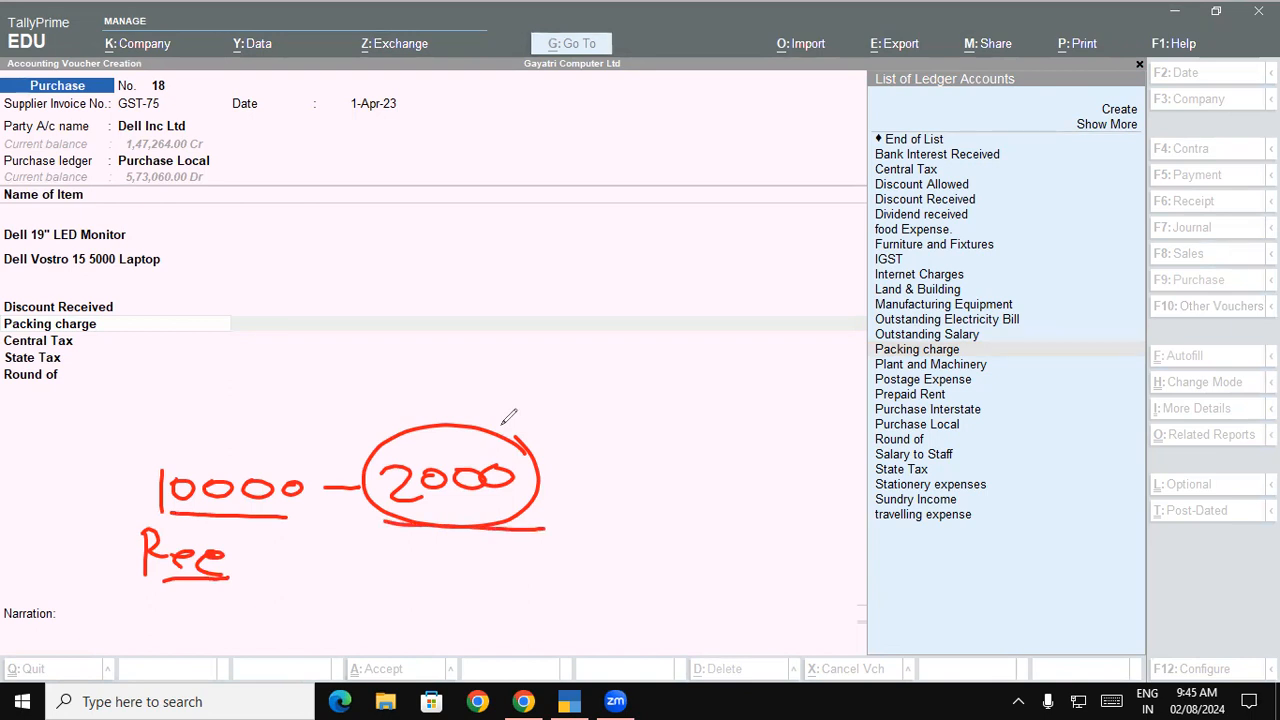
left_click_drag(348, 535, 522, 526)
left_click_drag(150, 348, 155, 404)
mouse_move(152, 350)
left_mouse_down()
mouse_move(158, 382)
mouse_move(196, 392)
mouse_move(264, 376)
left_mouse_up()
left_click_drag(308, 348, 308, 388)
mouse_move(320, 376)
left_mouse_down()
mouse_move(322, 388)
mouse_move(358, 370)
left_mouse_up()
left_click_drag(358, 368, 374, 384)
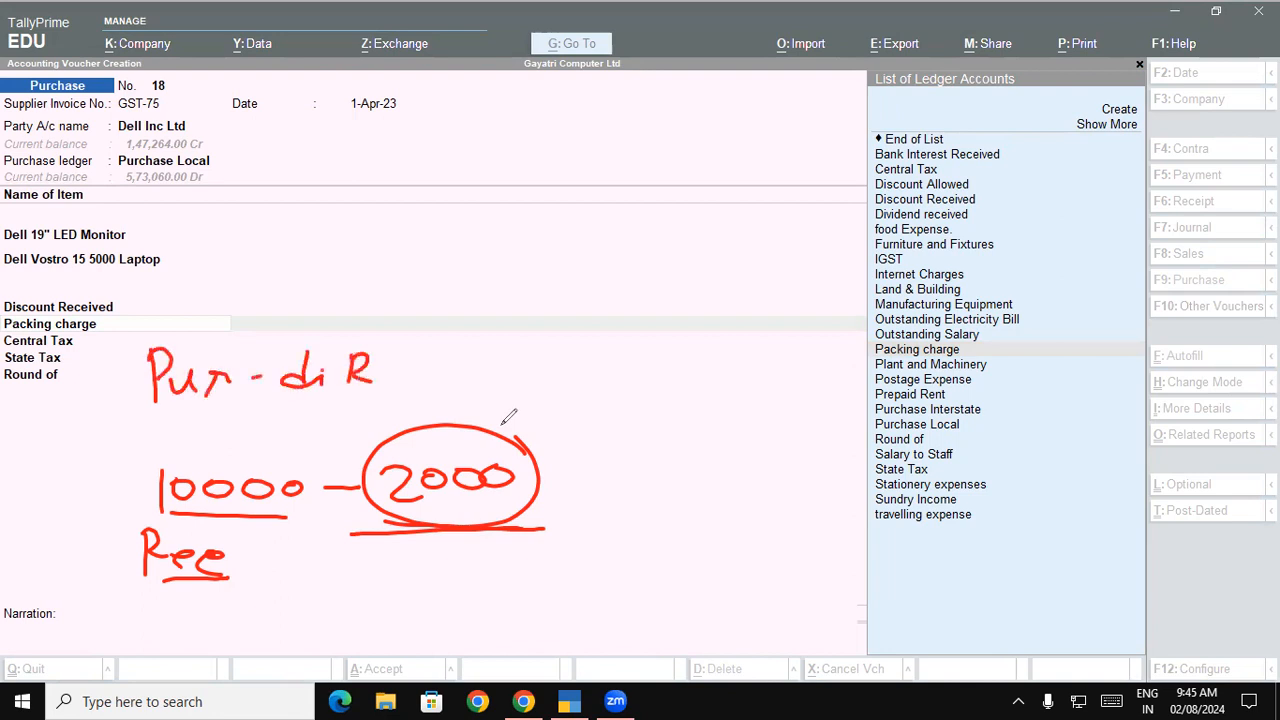
mouse_move(162, 414)
left_mouse_down()
mouse_move(196, 436)
mouse_move(172, 450)
left_mouse_up()
left_click_drag(224, 428, 222, 430)
left_click_drag(322, 408, 300, 436)
left_click(332, 428)
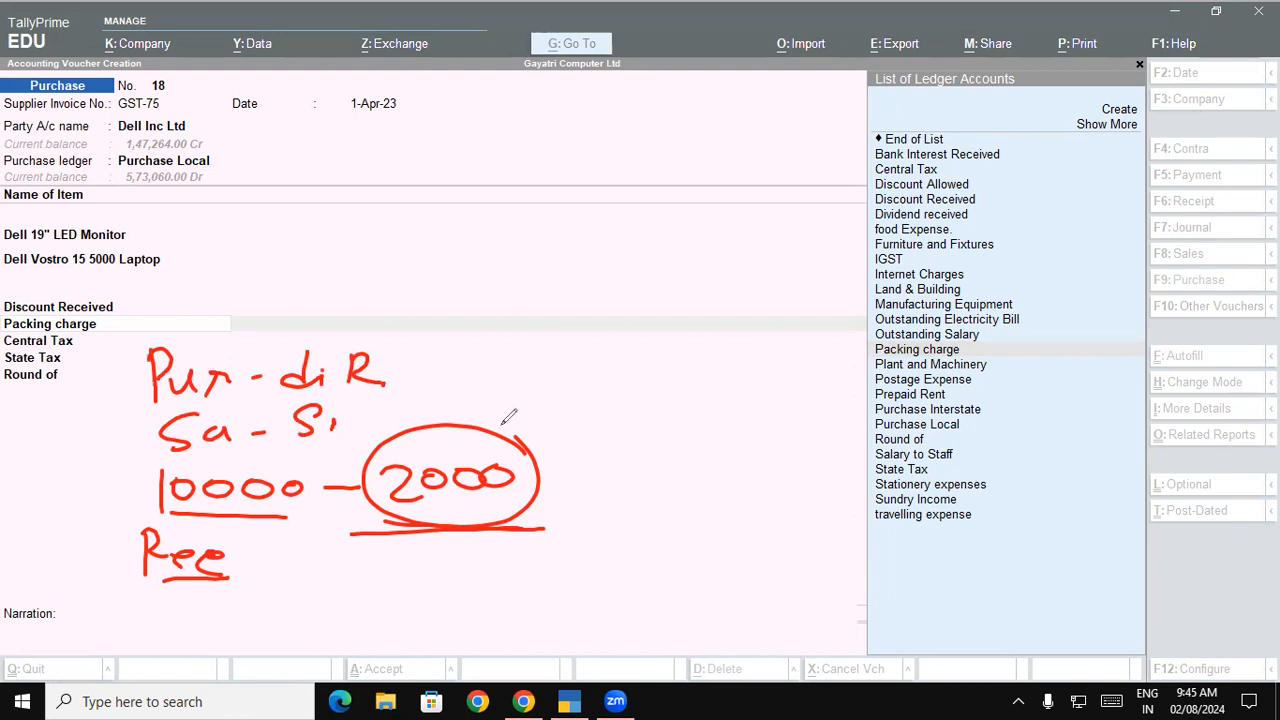
mouse_move(330, 396)
left_mouse_down()
mouse_move(350, 412)
mouse_move(310, 392)
left_mouse_up()
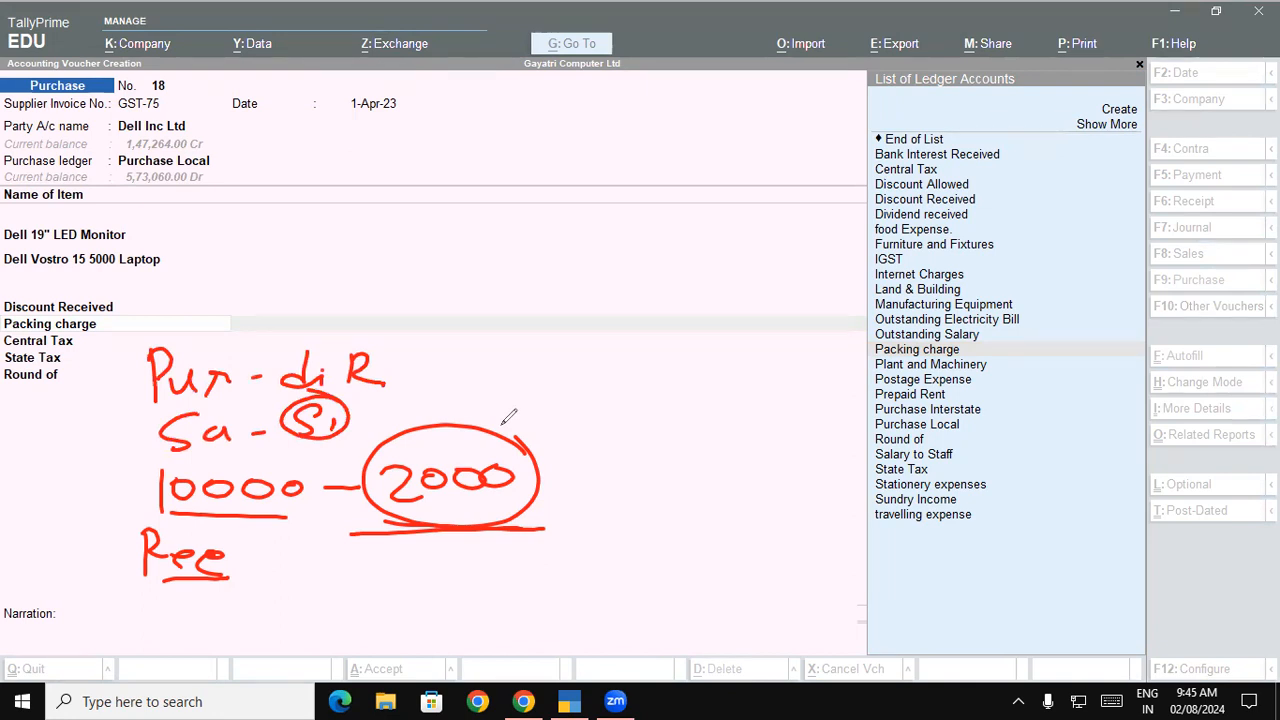
key("Escape")
left_click(98, 568)
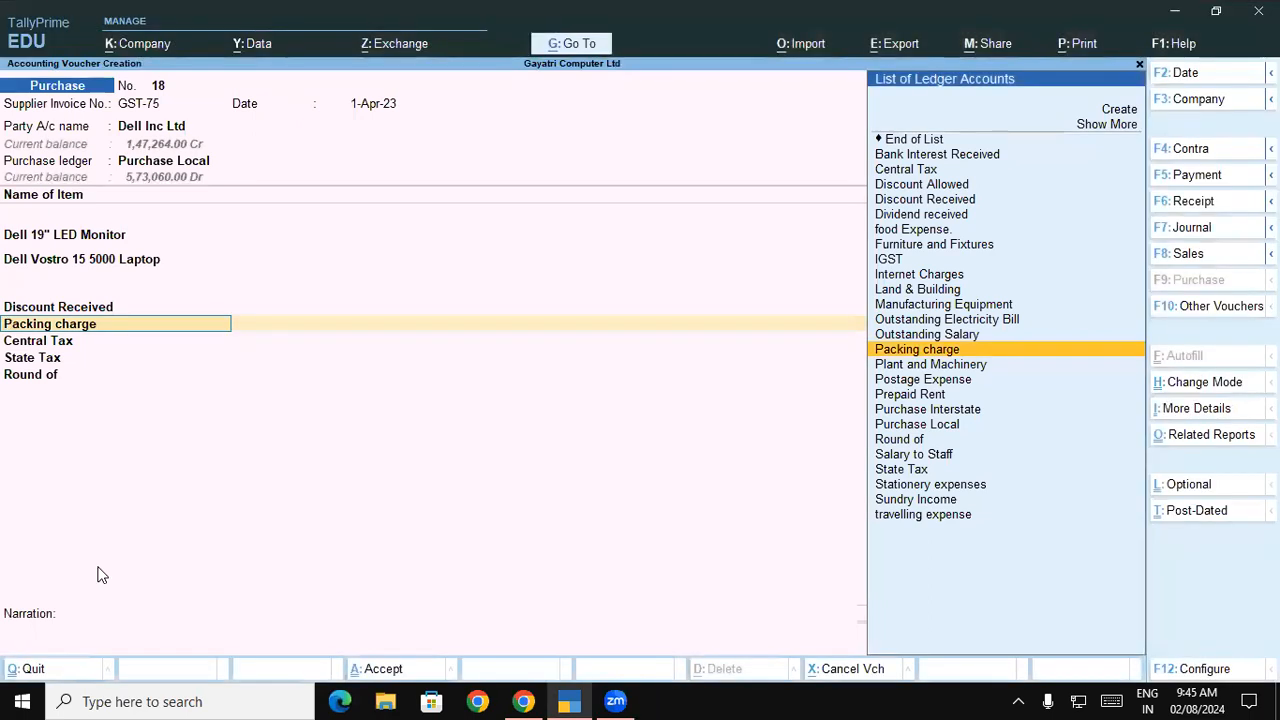
Accept the Dell Inc Ltd purchase voucher with supplier invoice GST-75.
key("Return")
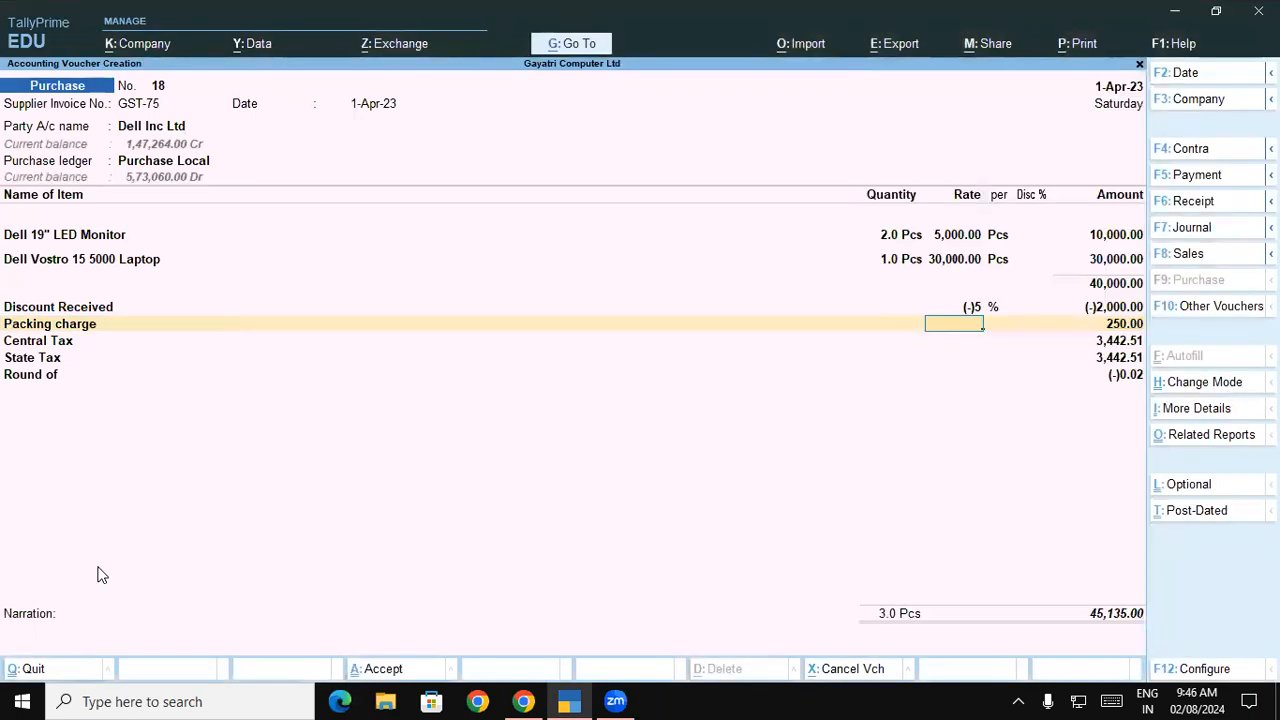
key("ctrl")
key("ctrl+a")
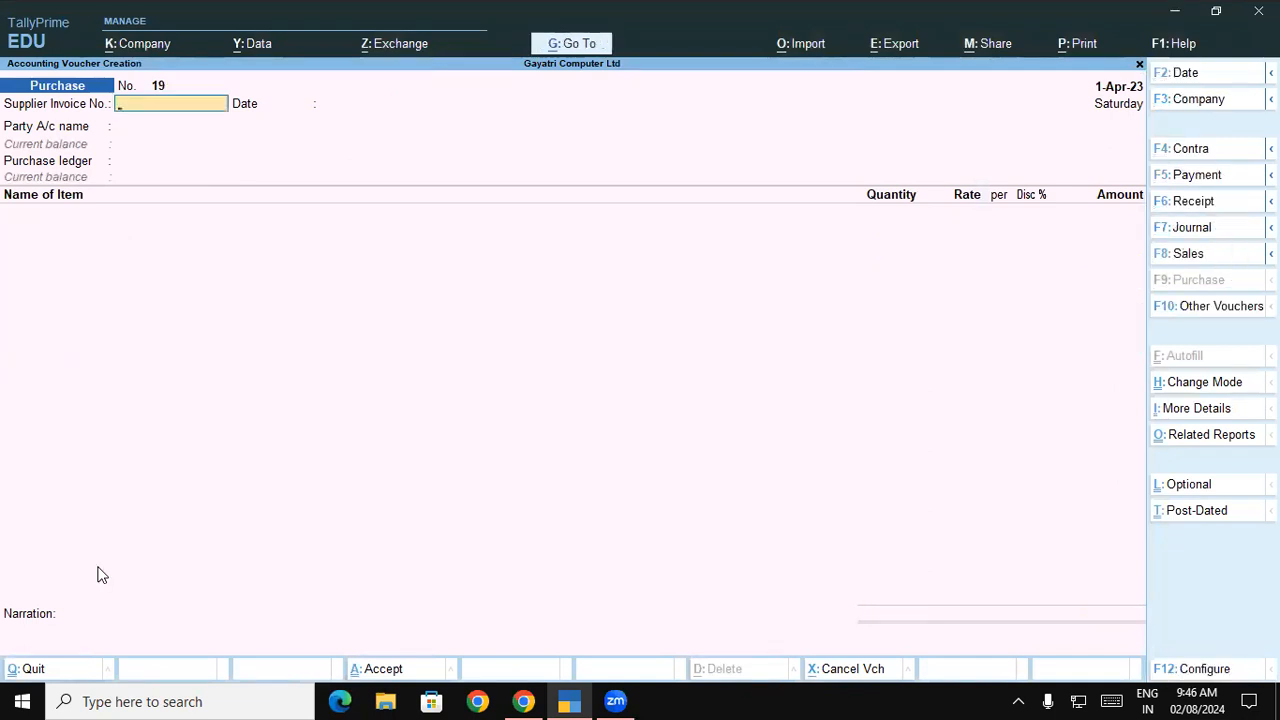
Switch to Chrome's PDF and read question 20's instruction on creating the discount and packing charge ledgers and their group.
left_click(523, 701)
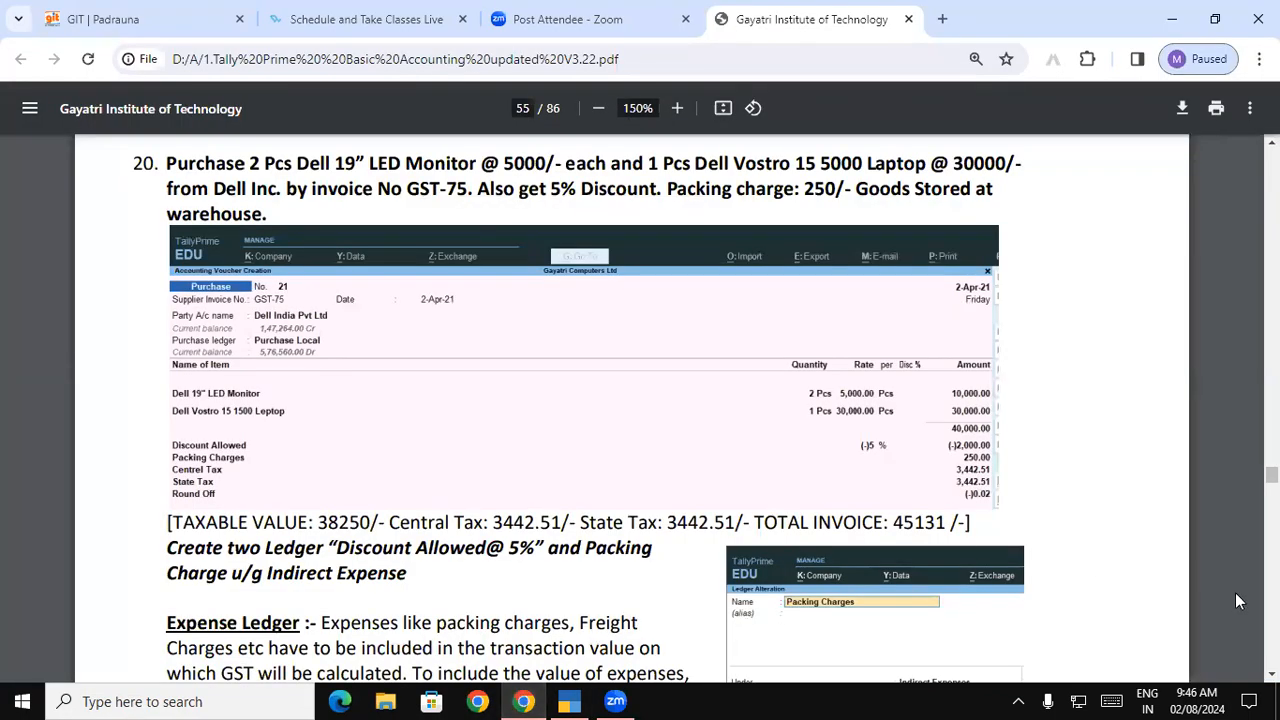
left_click(1272, 674)
scroll(1272, 674, "down", 2)
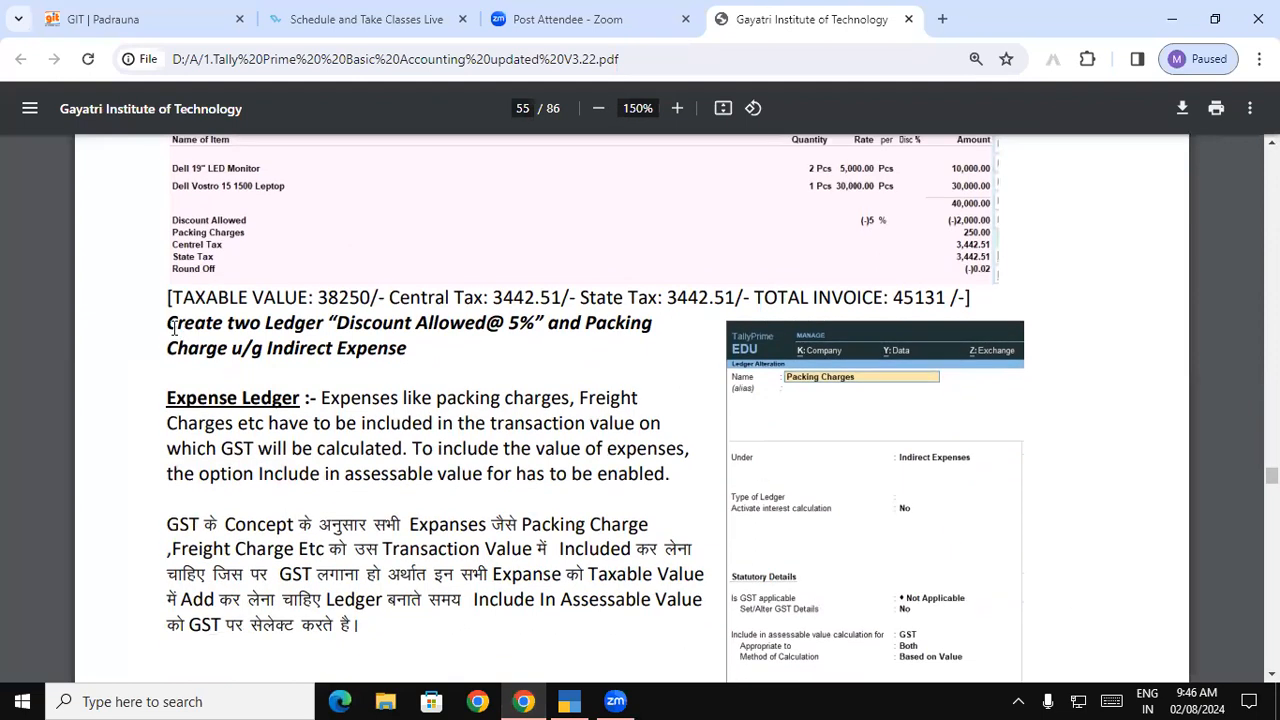
left_click_drag(167, 322, 502, 321)
left_click(360, 321)
left_click(502, 321)
left_click_drag(337, 322, 477, 320)
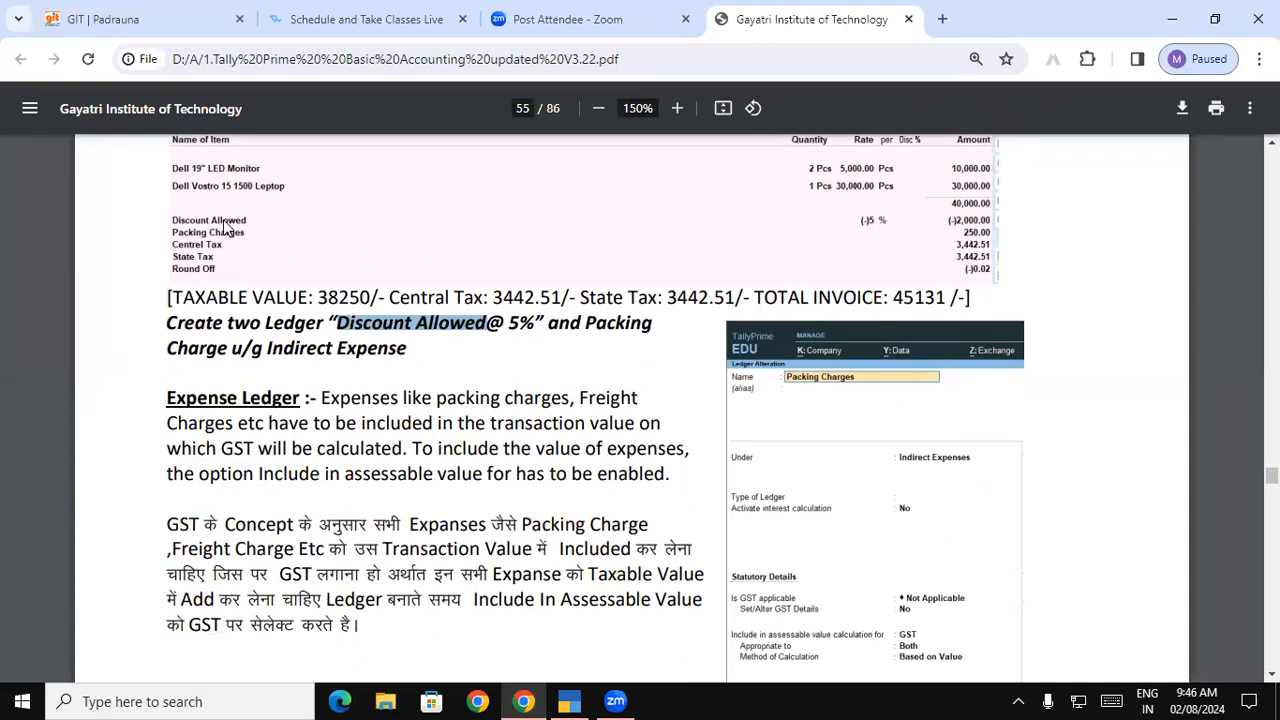
left_click(470, 323)
double_click(470, 323)
left_click(468, 323)
left_click_drag(306, 323, 405, 357)
left_click(304, 370)
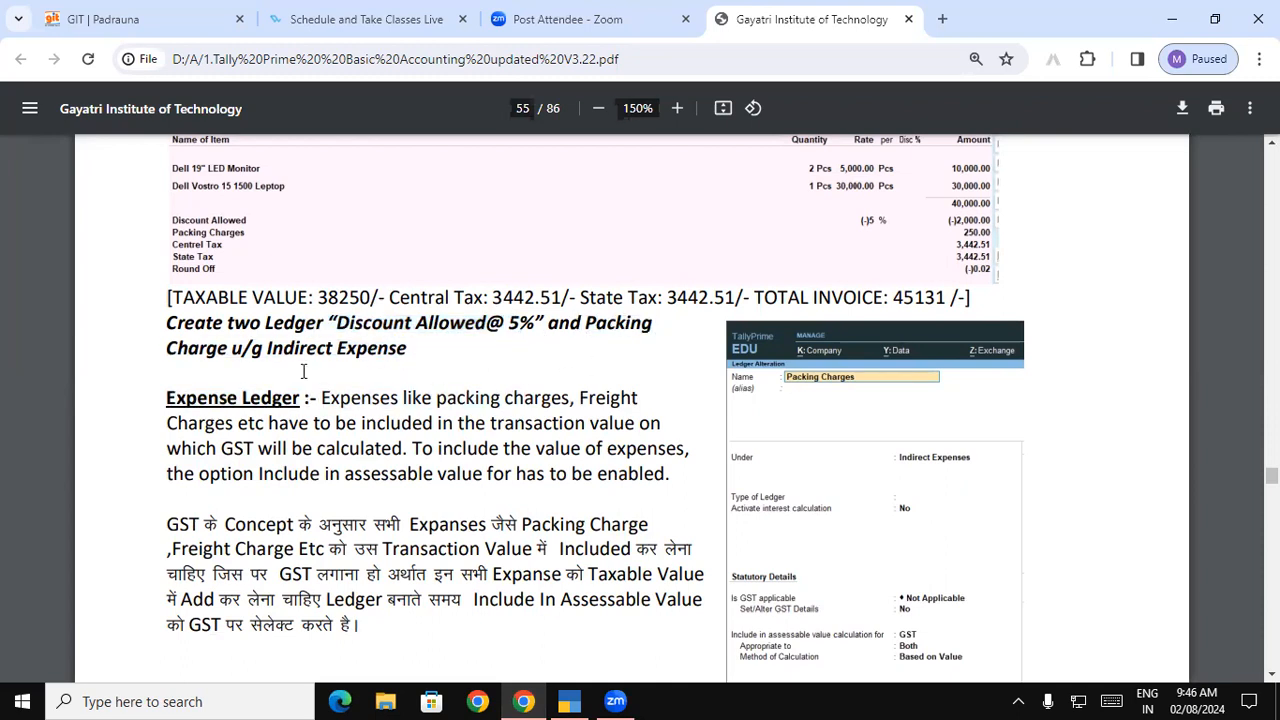
left_click_drag(264, 350, 411, 347)
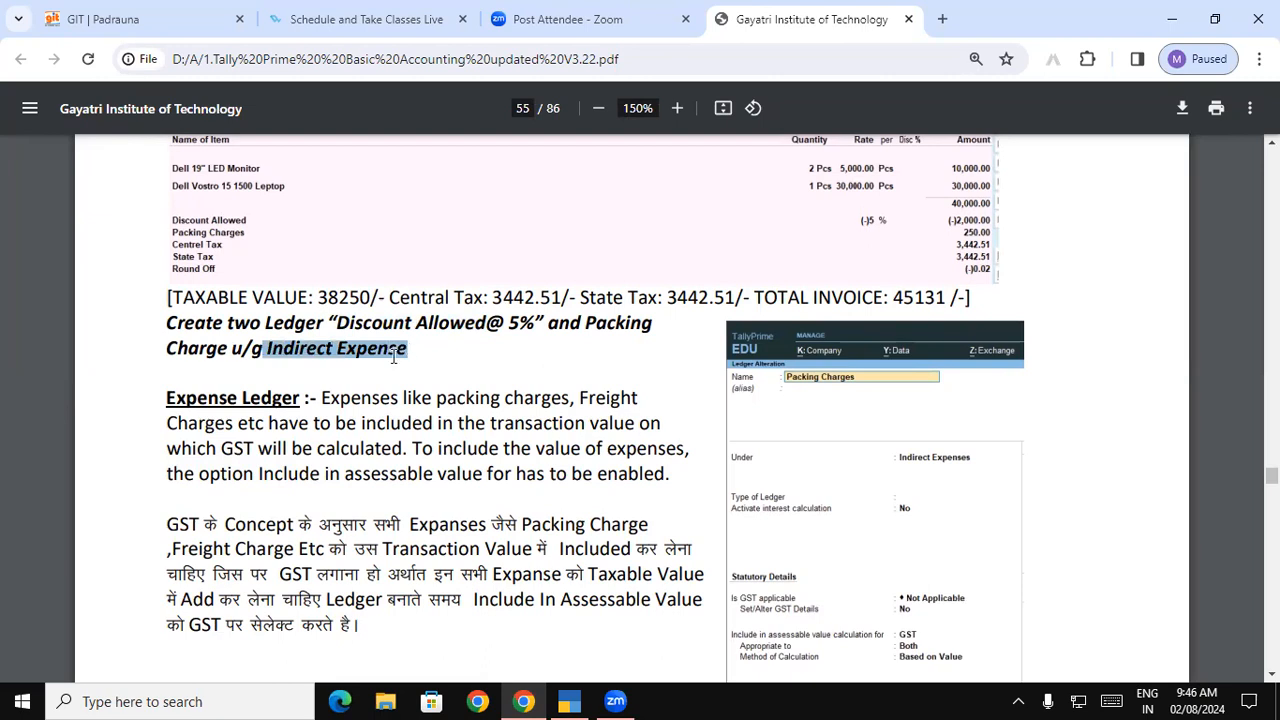
Read the PDF's Expense Ledger note on including packing and freight charges in the assessable value for GST.
left_click(1273, 676)
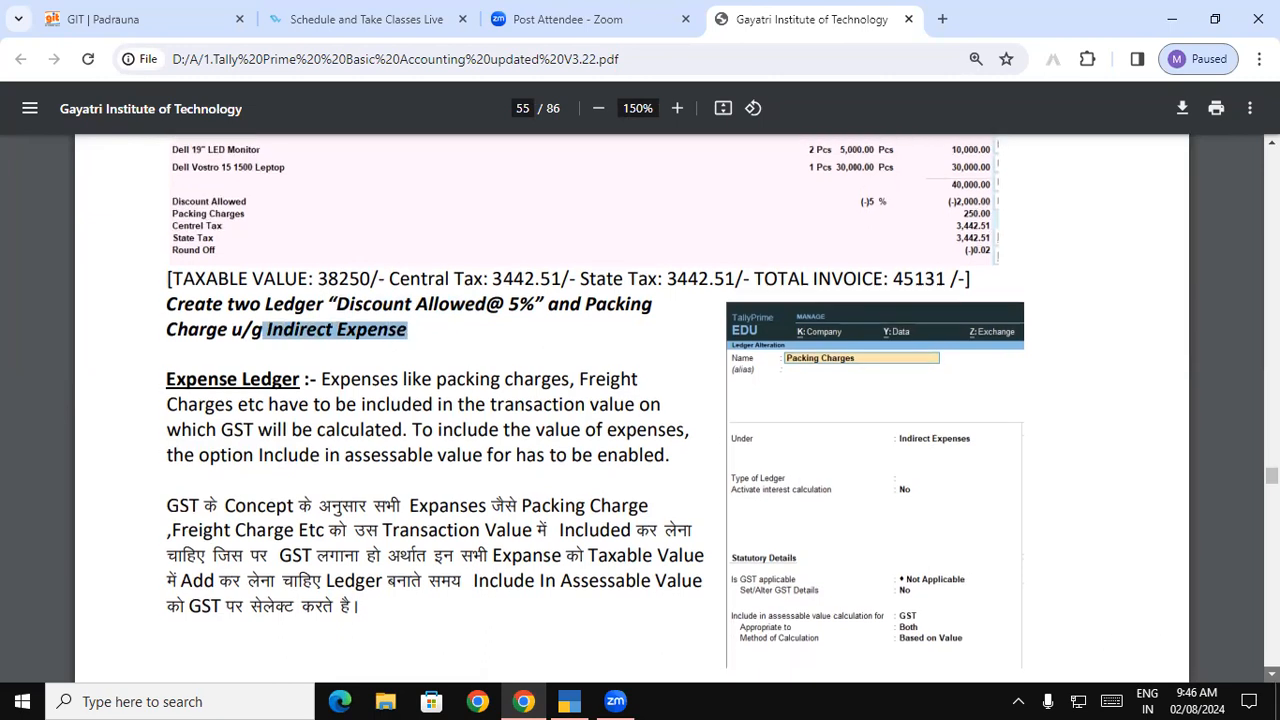
scroll(394, 412, "down", 2)
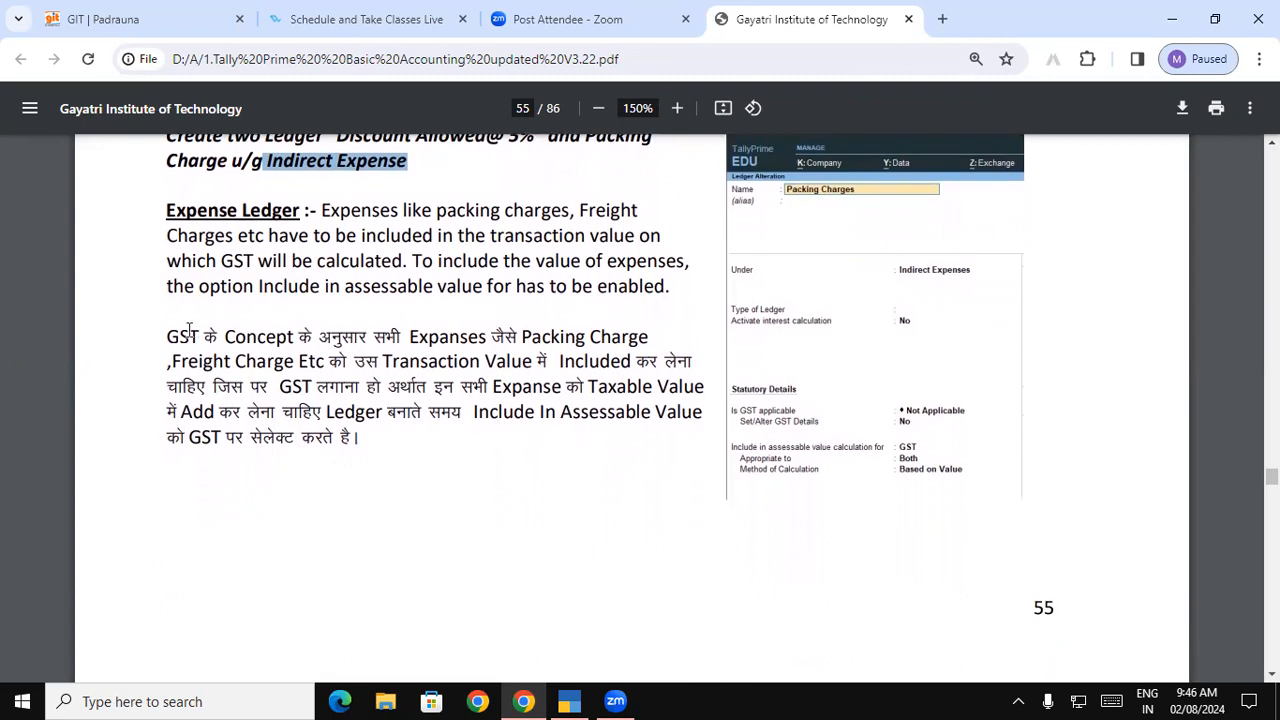
left_click(167, 333)
left_click_drag(167, 333, 372, 453)
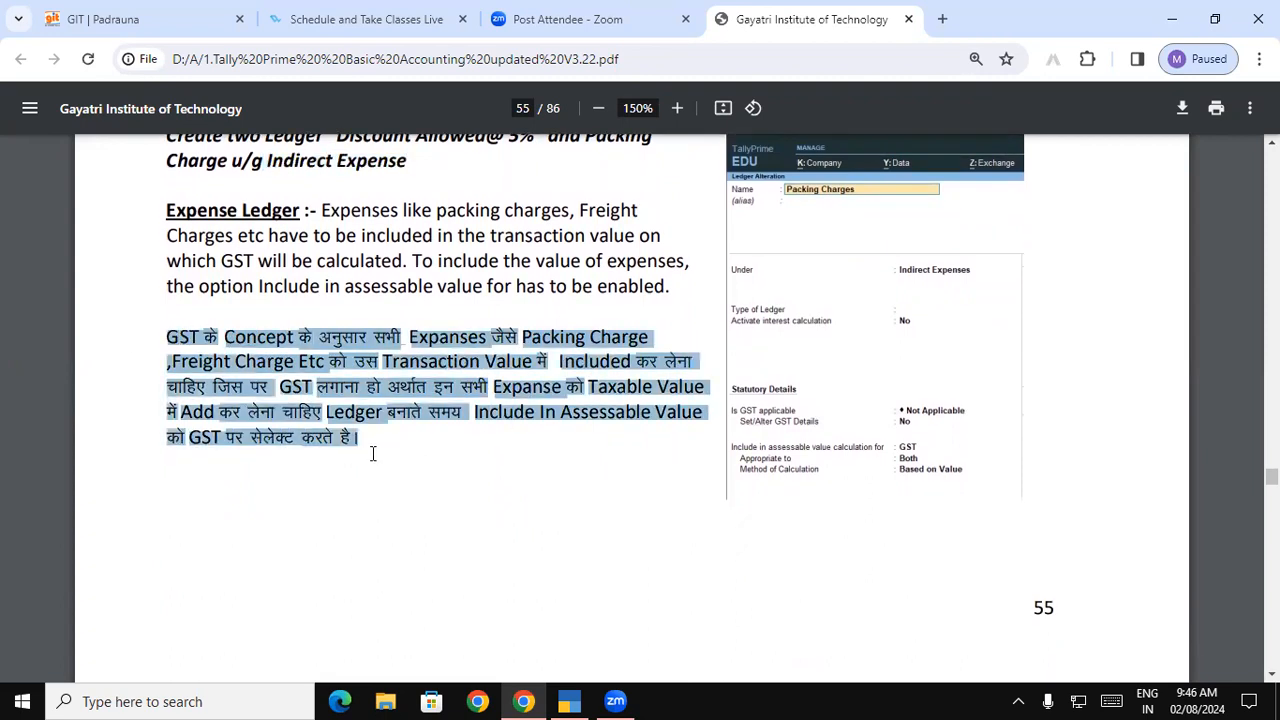
left_click_drag(537, 362, 658, 360)
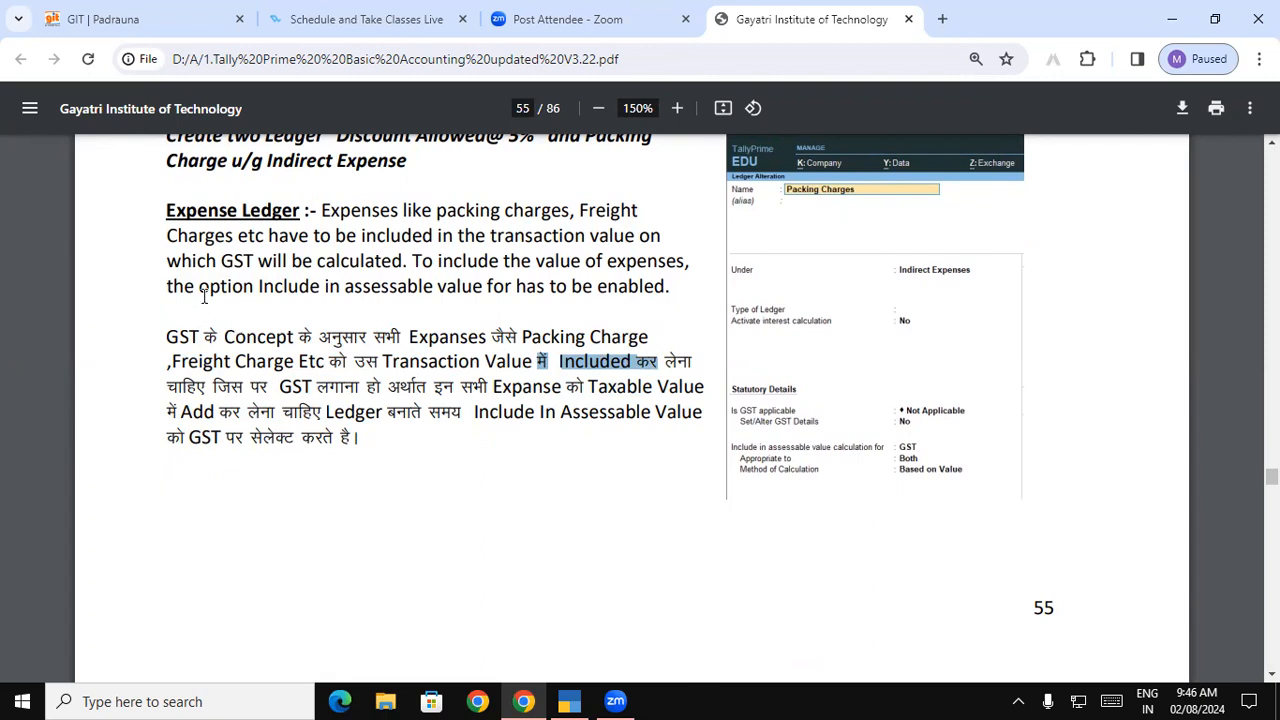
left_click(311, 339)
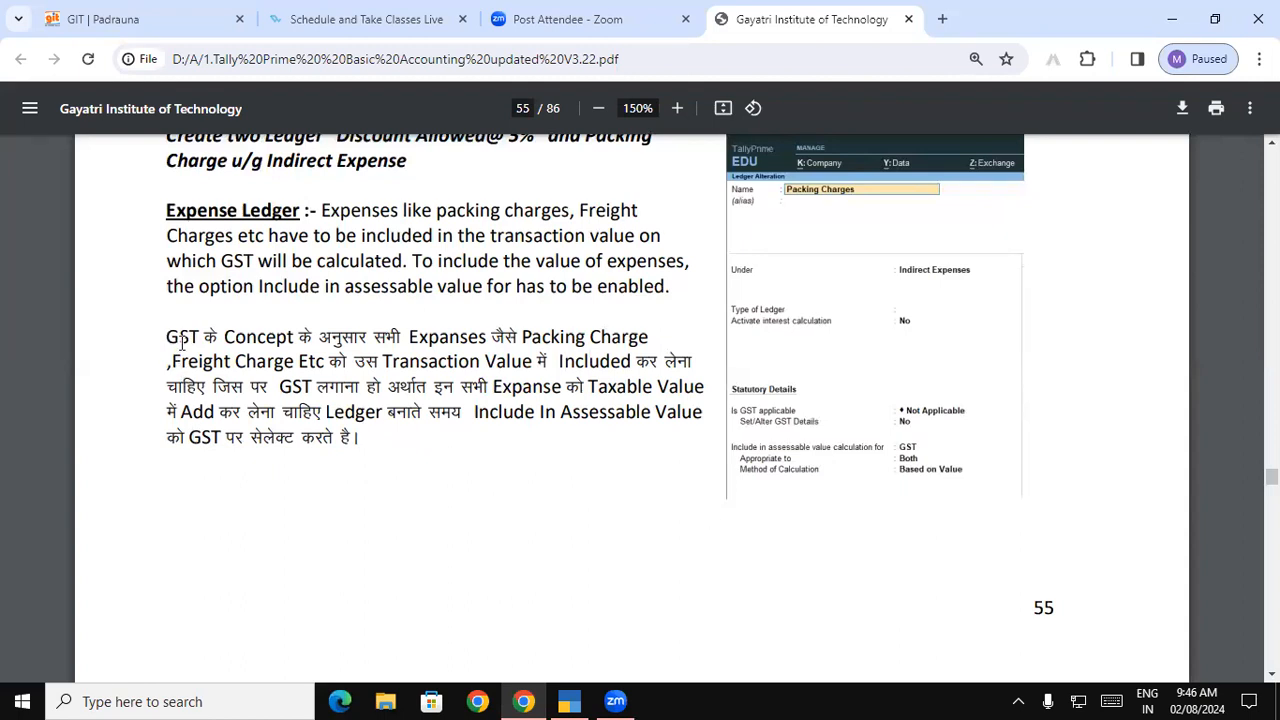
left_click_drag(186, 340, 427, 372)
left_click(208, 385)
left_click_drag(250, 388, 383, 388)
left_click_drag(328, 388, 670, 388)
left_click_drag(181, 415, 707, 411)
left_click(372, 428)
left_click_drag(167, 436, 367, 447)
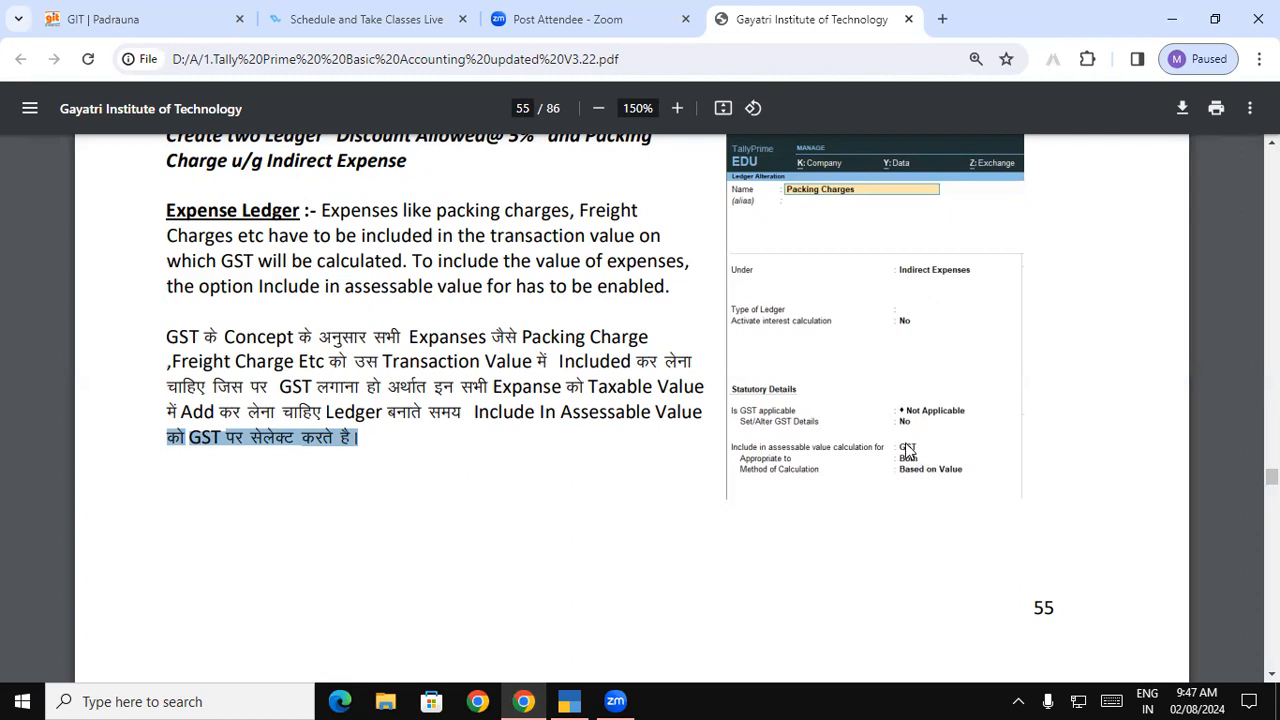
Review question 21's A K Enterprises purchase, its sample voucher, and the asset purchase, stock summary and sale voucher sections after it.
scroll(632, 400, "down", 6)
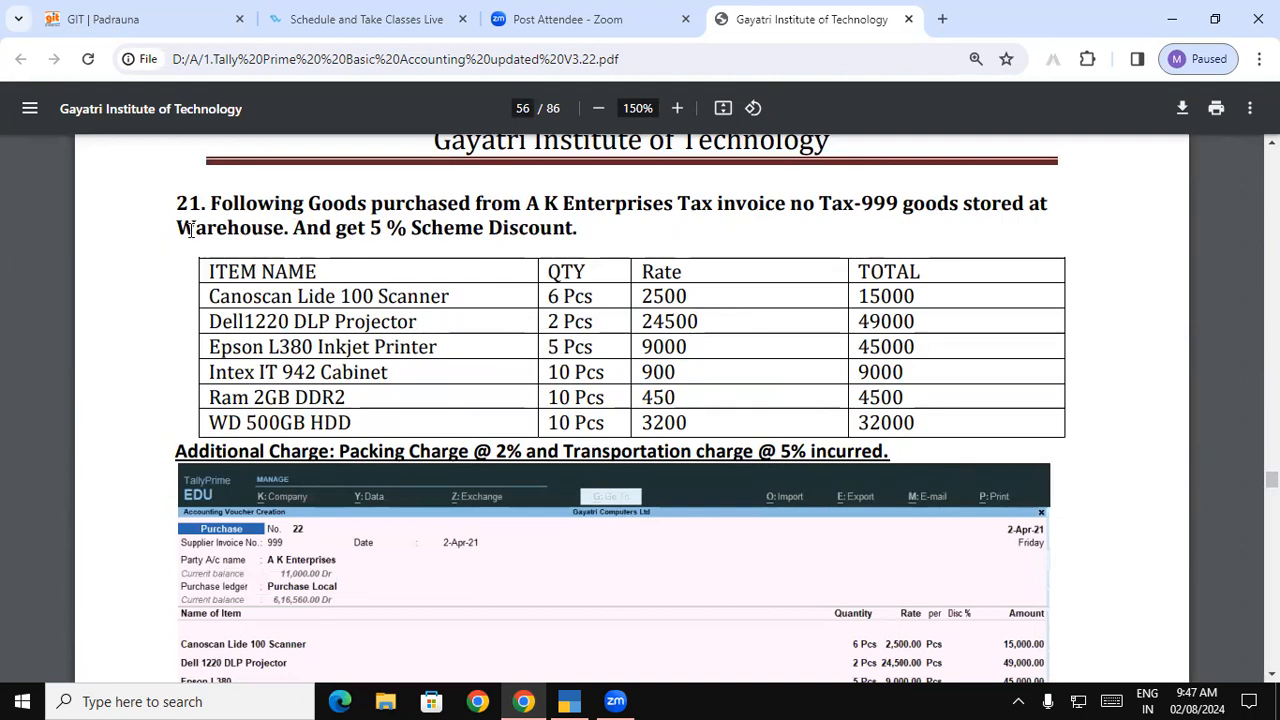
left_click_drag(215, 198, 588, 241)
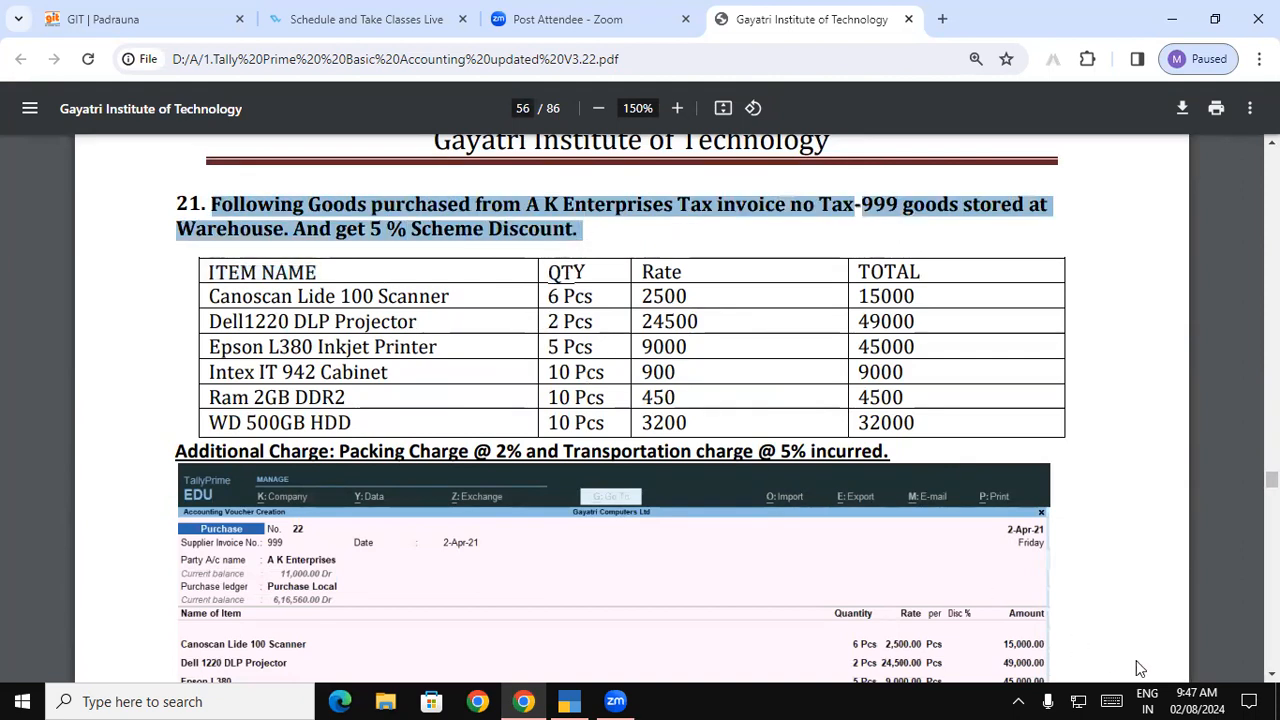
scroll(1140, 666, "up", 1)
left_click(1272, 675)
scroll(630, 400, "down", 10)
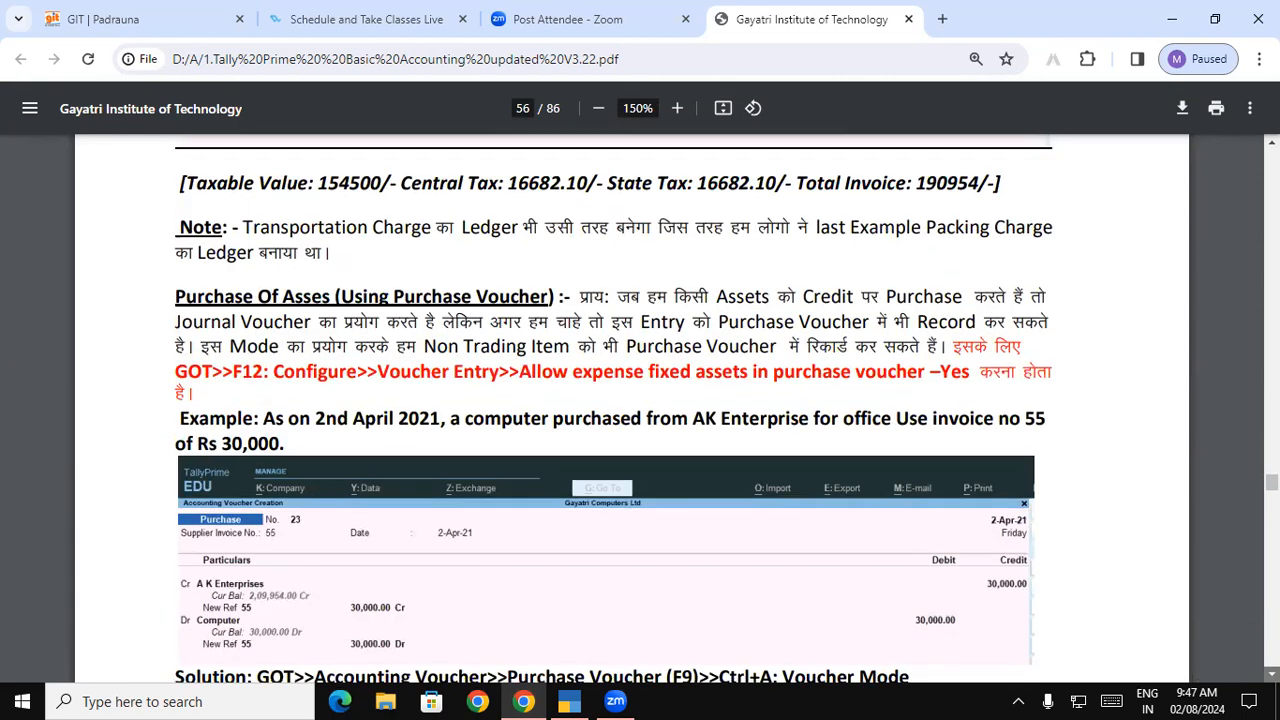
scroll(630, 400, "down", 9)
scroll(630, 400, "down", 5)
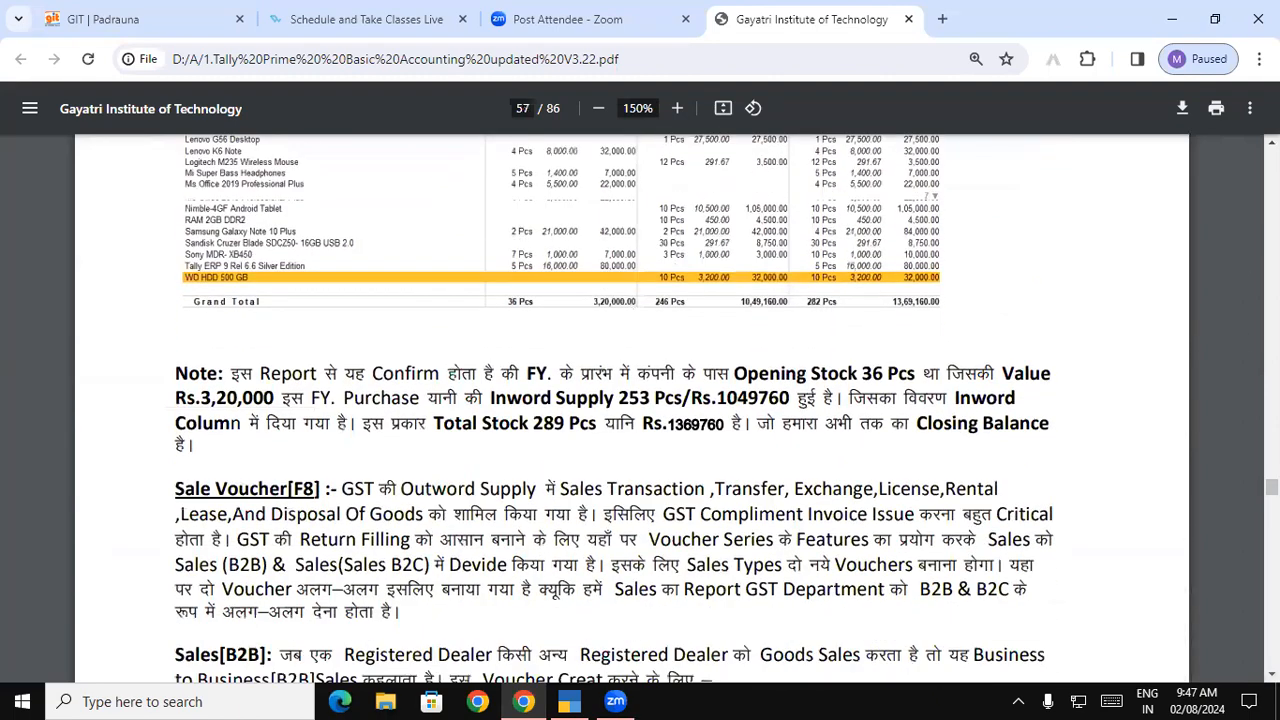
scroll(630, 400, "up", 18)
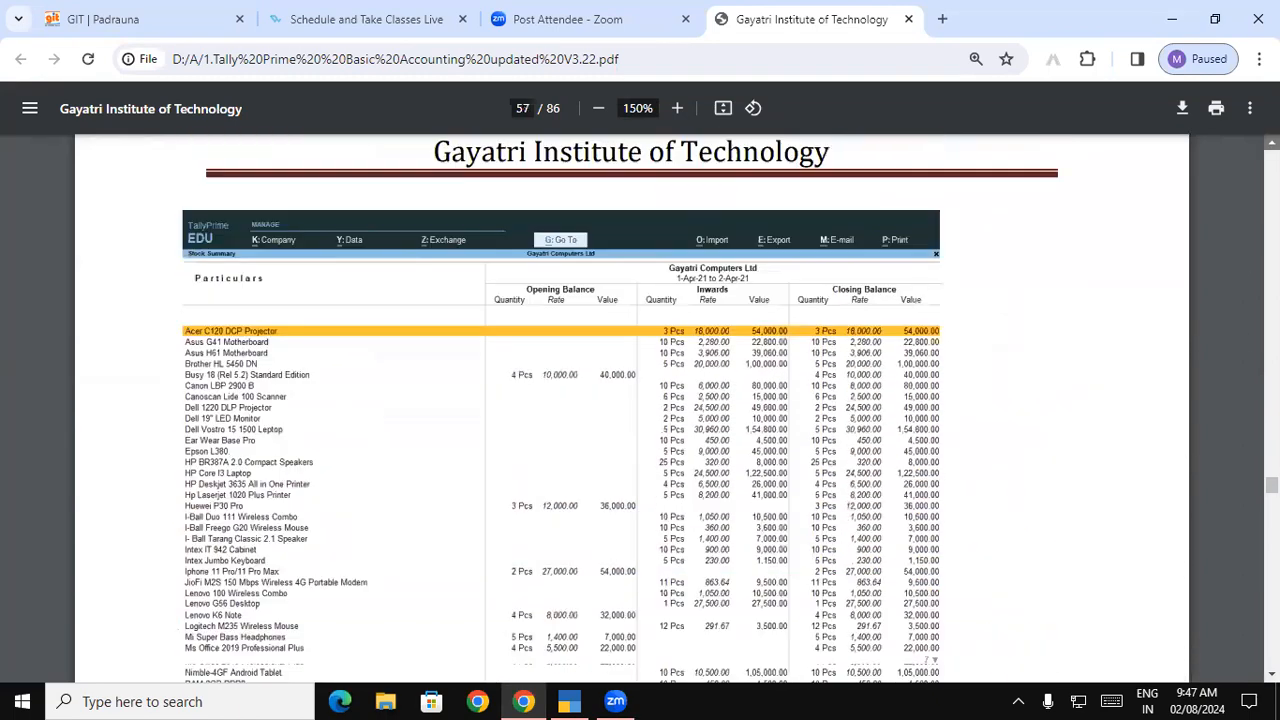
scroll(630, 400, "up", 5)
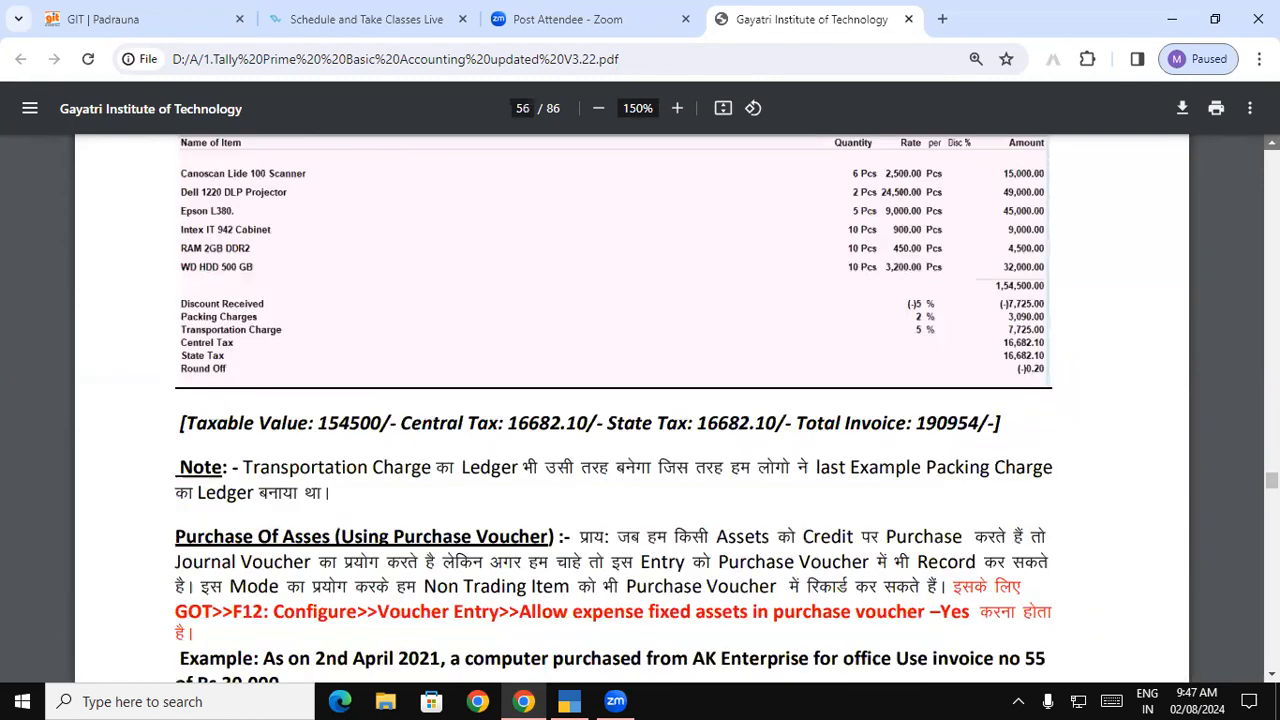
scroll(614, 409, "up", 6)
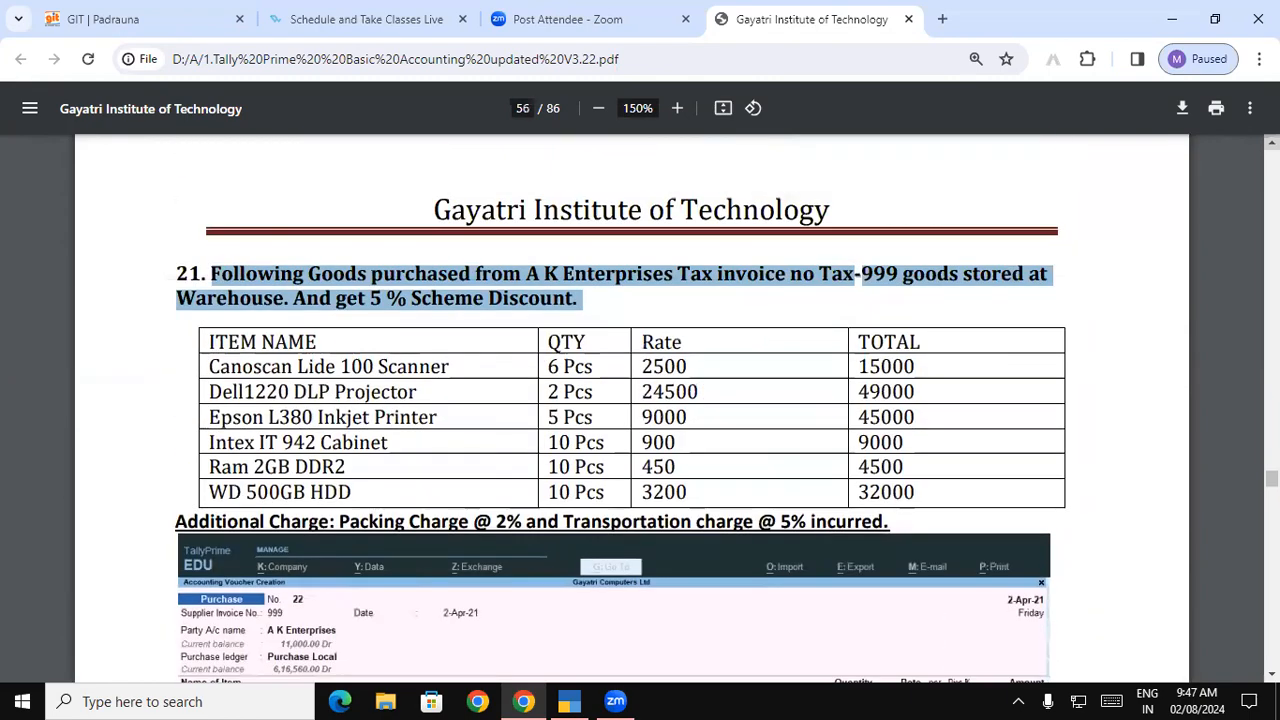
scroll(567, 388, "down", 1)
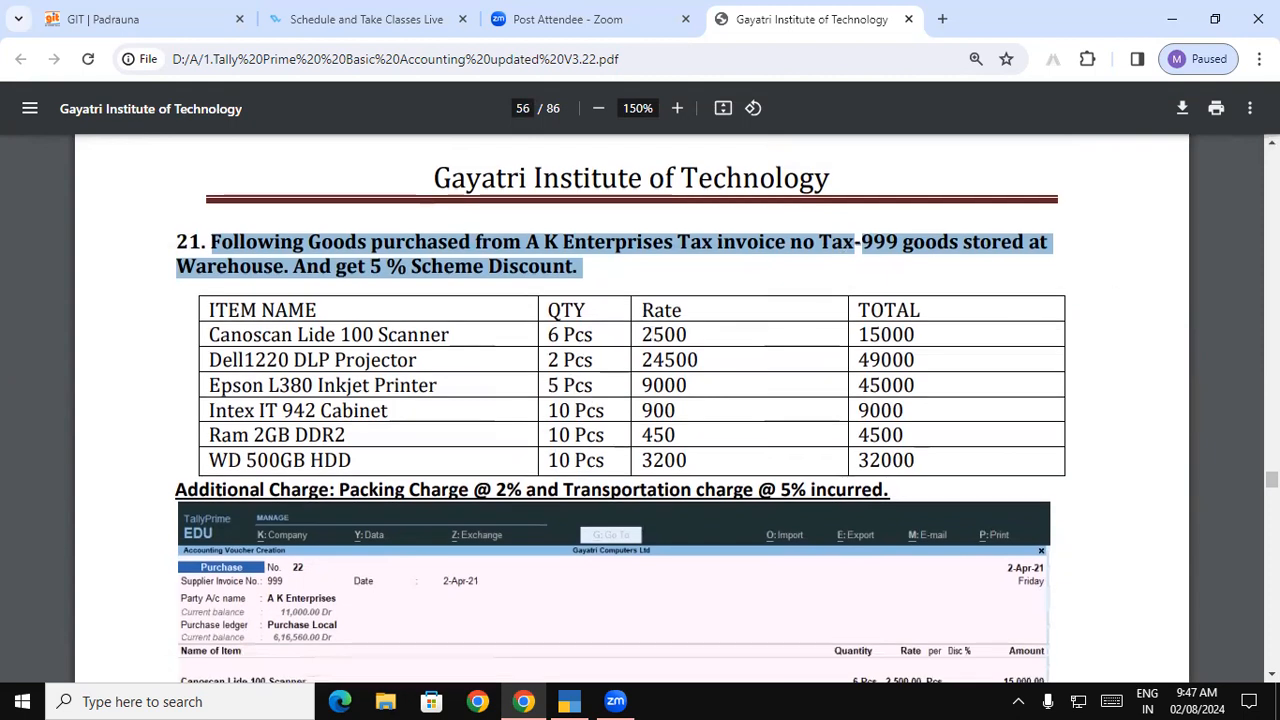
scroll(567, 388, "up", 4)
scroll(651, 428, "up", 8)
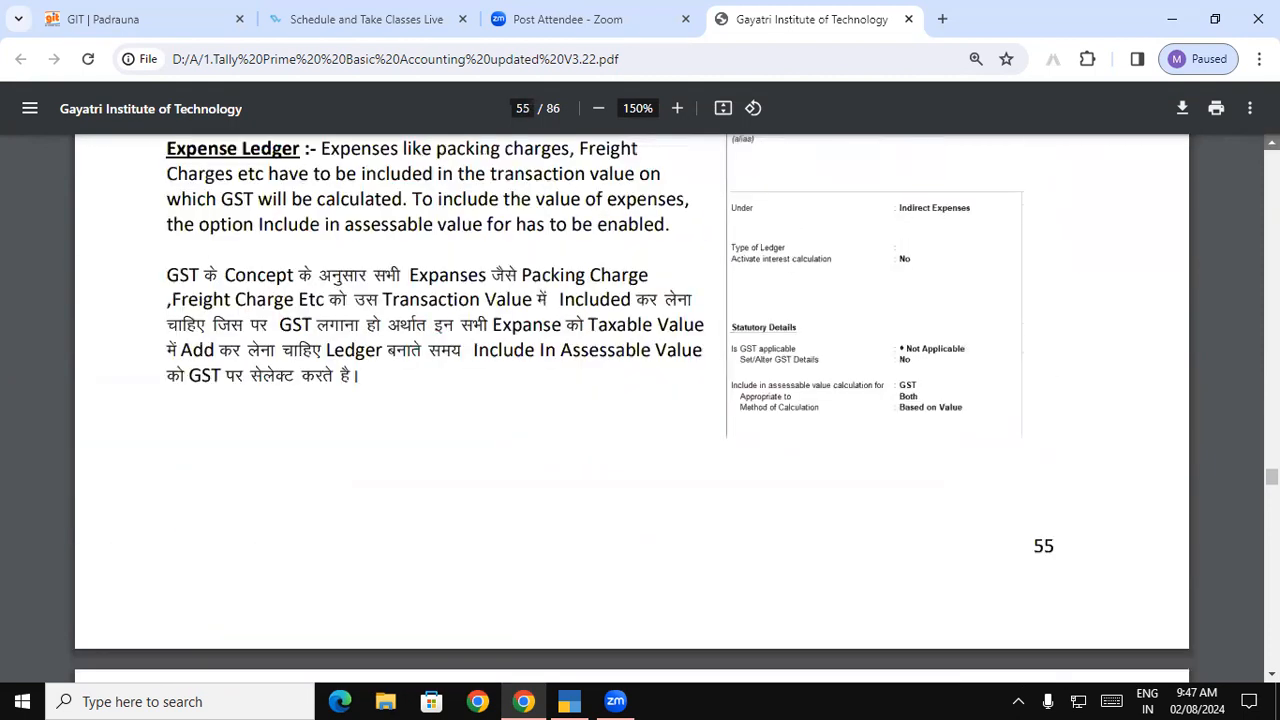